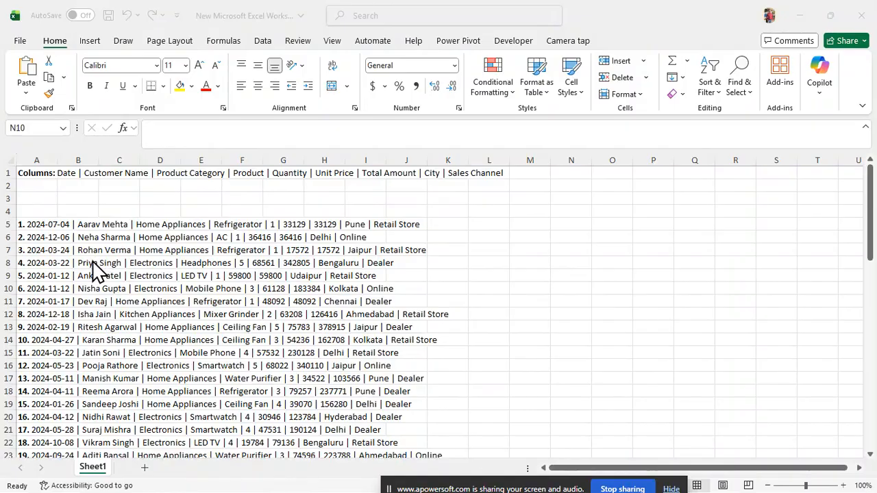
Look through the pipe-separated sales records on Sheet1 from the header line down to the last record.
scroll(96, 271, "down", 6)
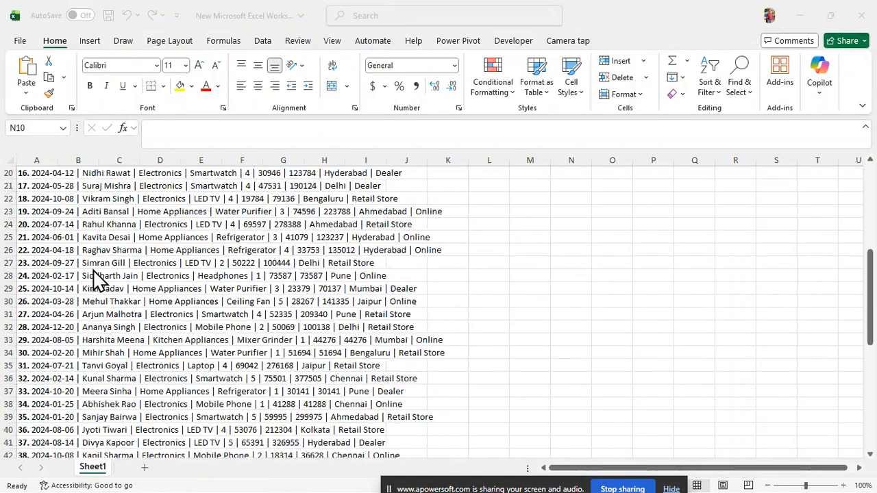
scroll(96, 277, "down", 6)
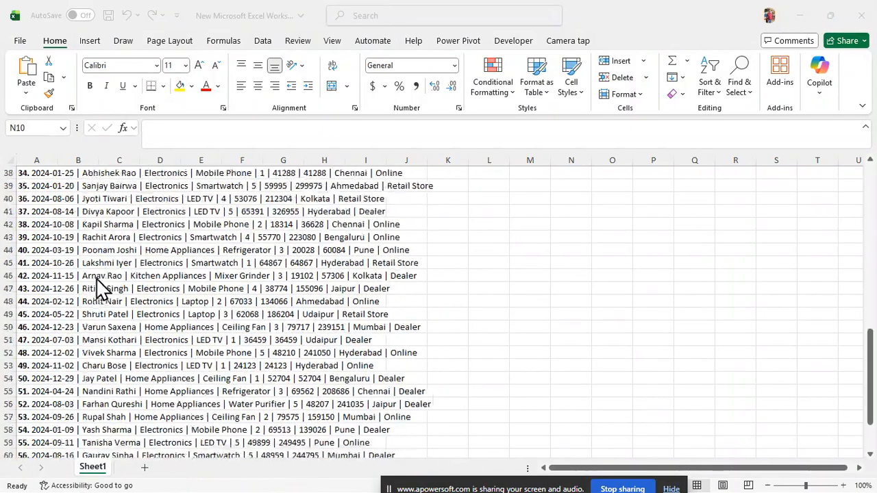
scroll(99, 291, "down", 5)
scroll(99, 294, "up", 8)
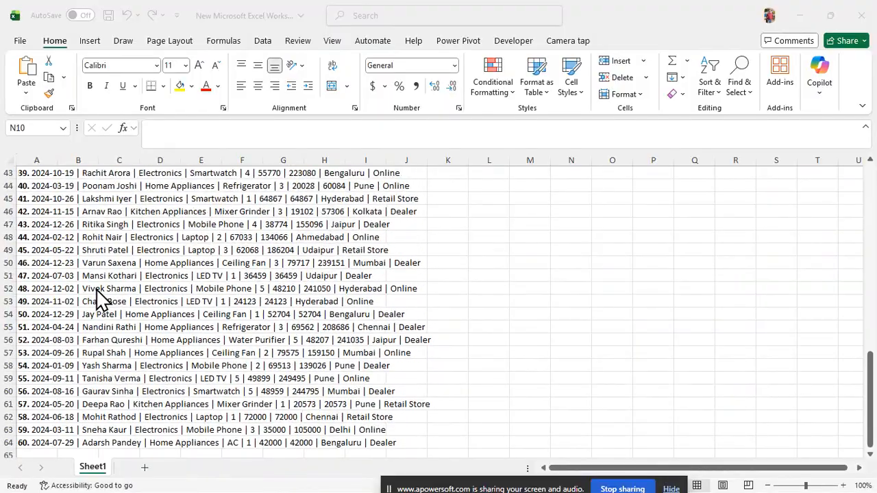
scroll(99, 295, "up", 8)
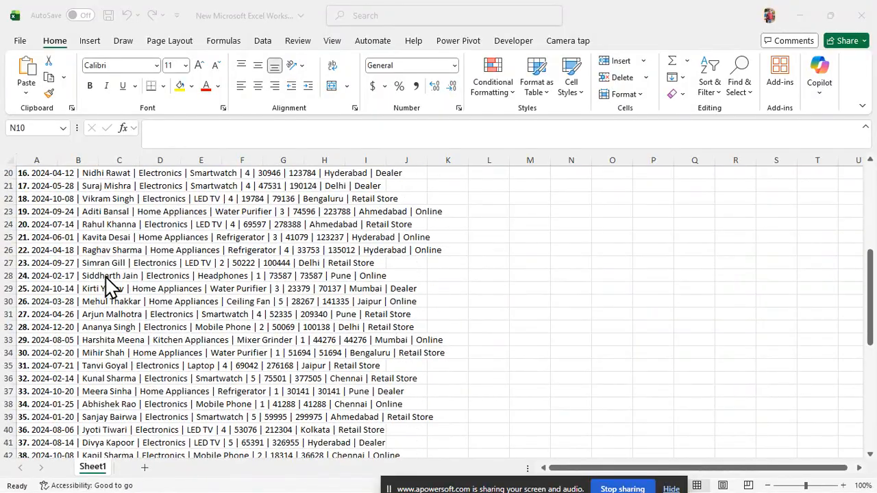
scroll(130, 281, "up", 1)
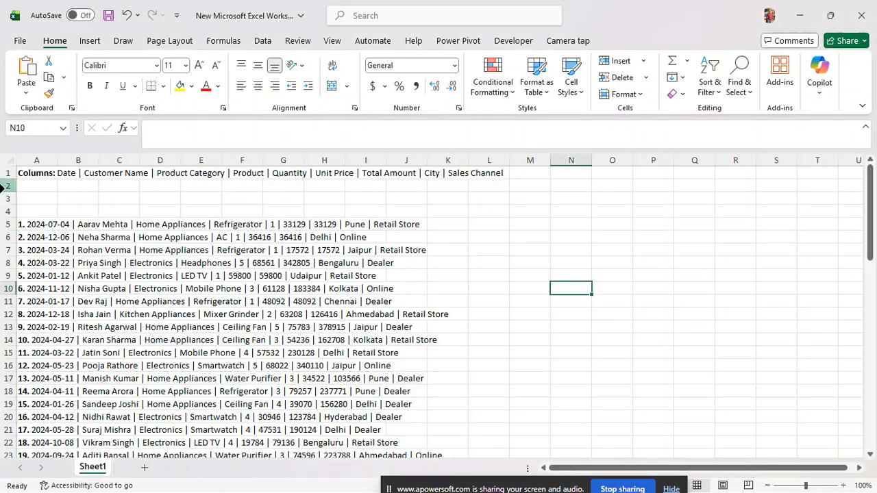
Delete the blank rows 2 to 4 between the header line and the first record.
left_click_drag(4, 186, 3, 211)
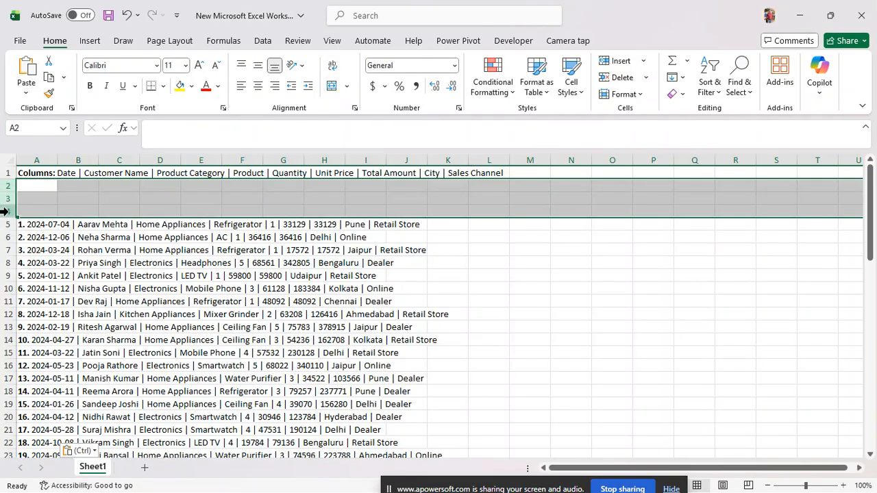
key("ctrl+minus")
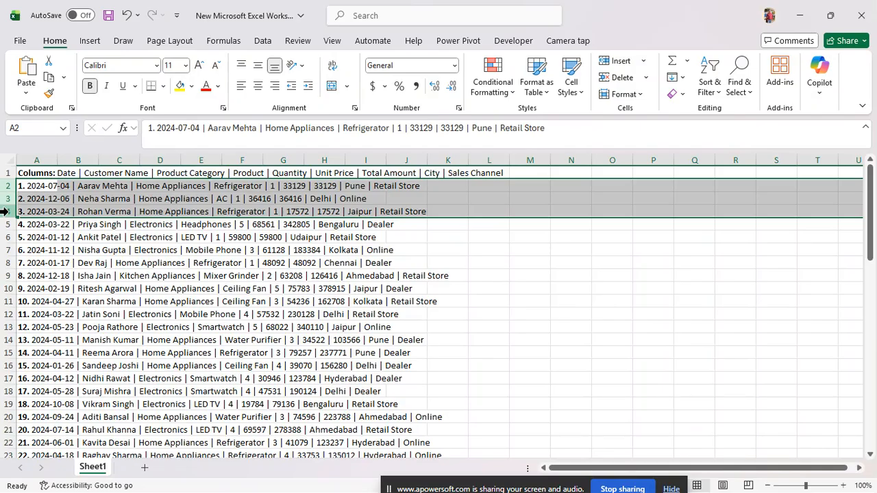
Insert three blank rows twice below the header line, and delete these inserted rows again.
key("ctrl+plus")
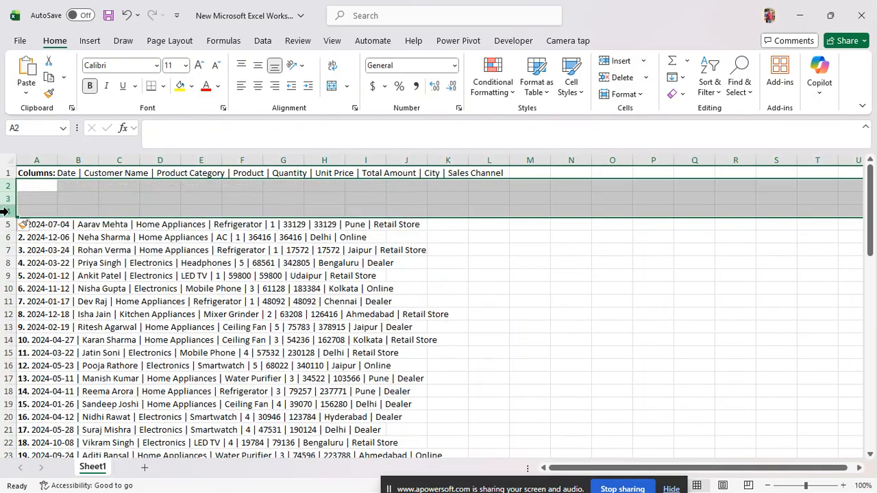
key("ctrl+plus")
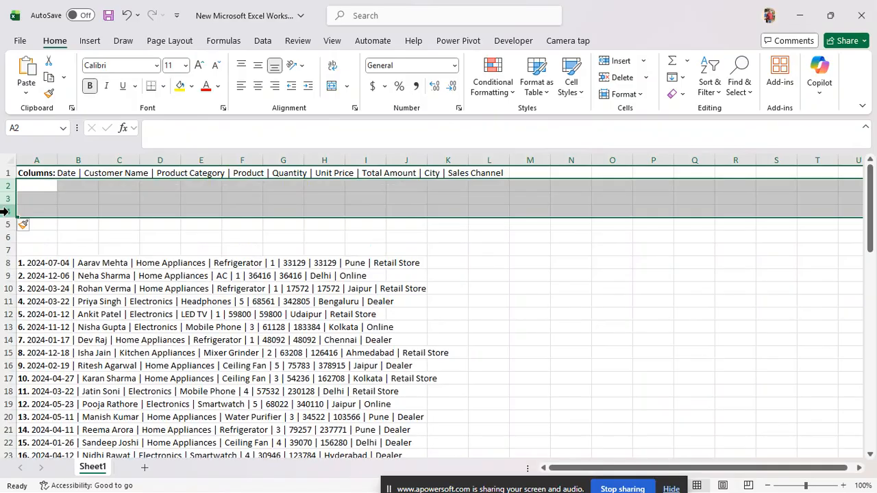
key("ctrl+minus")
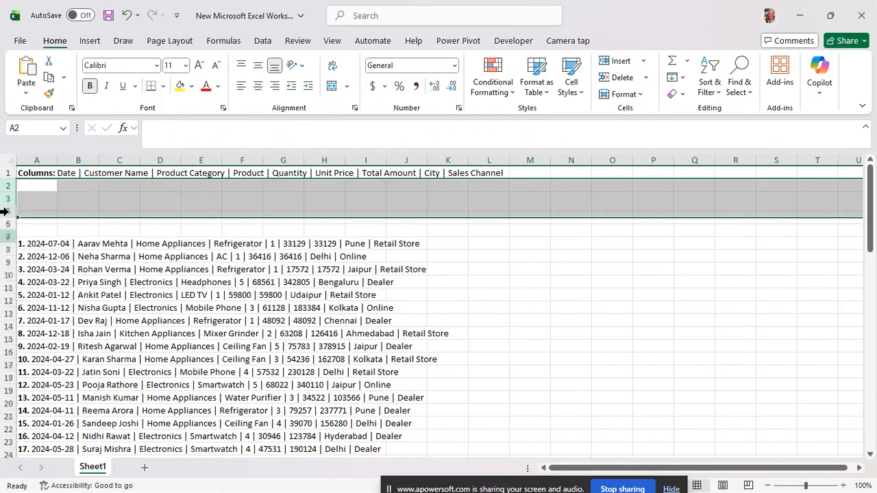
key("ctrl+minus")
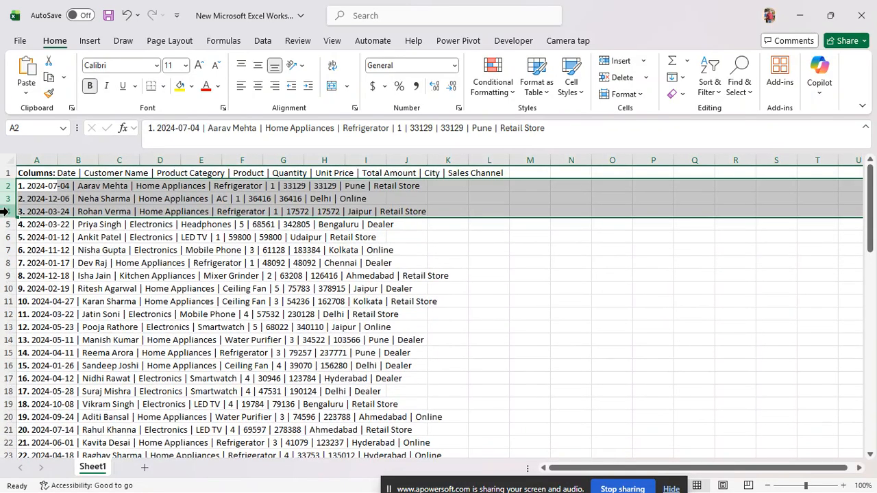
left_click(110, 225)
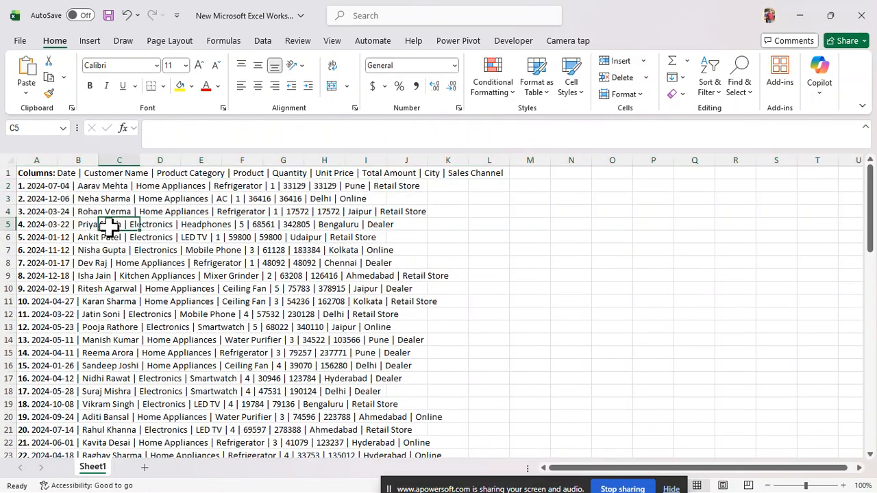
Split column A with Text to Columns as delimited data, adding | as a custom delimiter and keeping the General format.
left_click(38, 186)
left_click(35, 160)
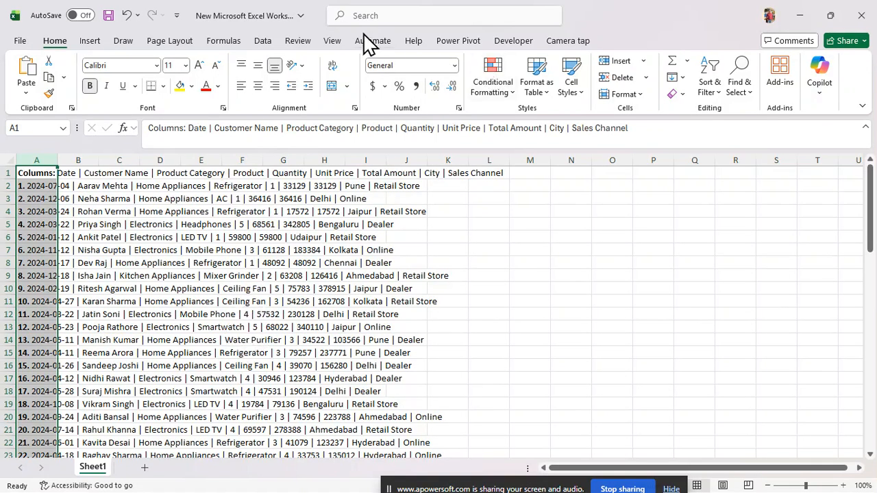
left_click(264, 42)
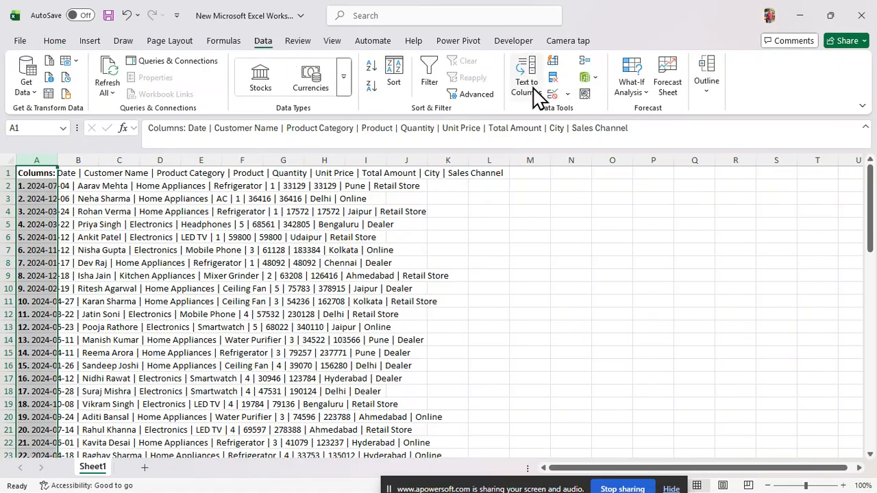
left_click(529, 83)
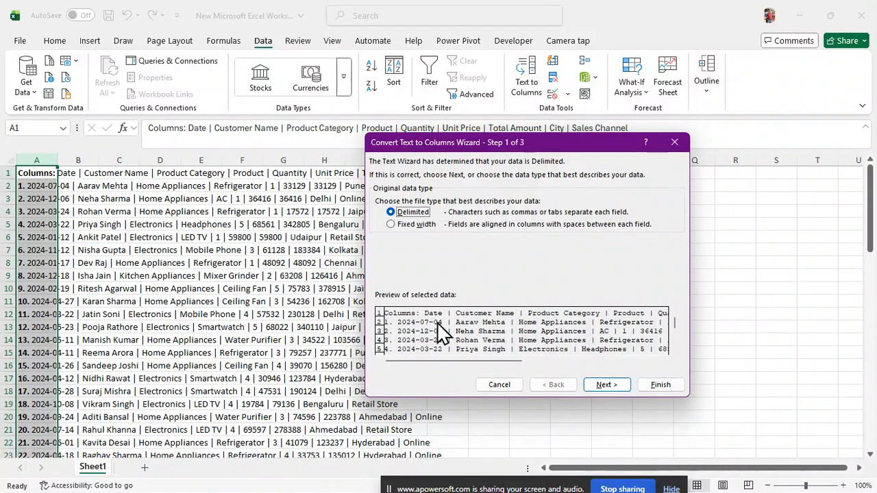
left_click(606, 383)
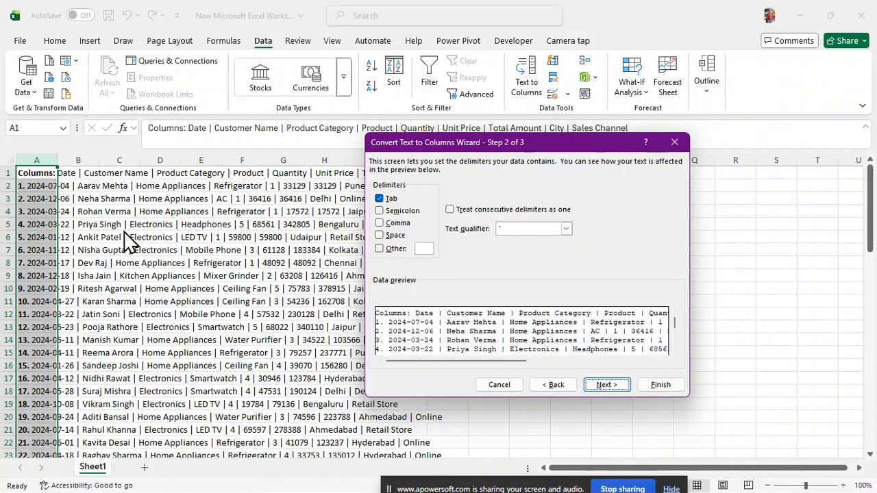
left_click(381, 249)
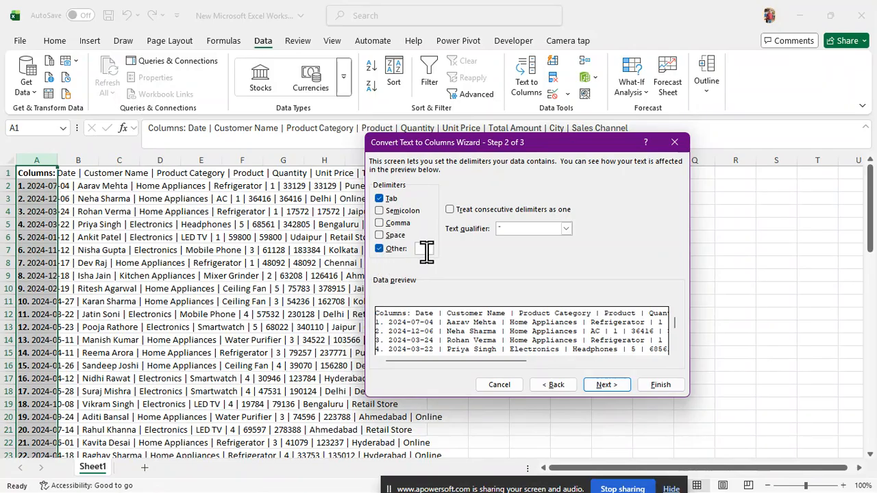
type("|")
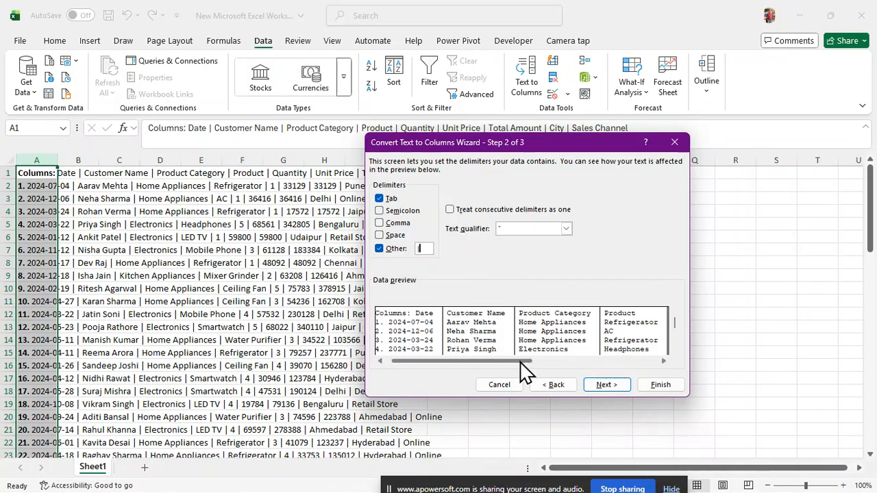
left_click_drag(521, 365, 630, 367)
left_click(601, 387)
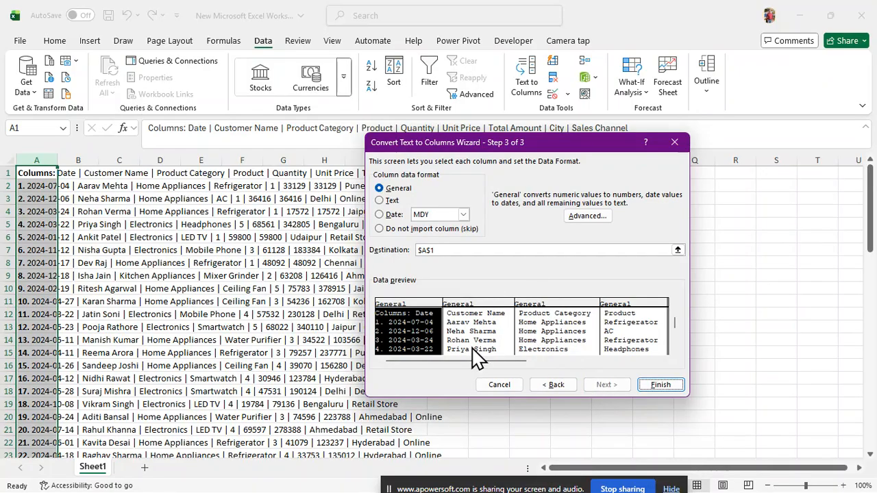
left_click(475, 353)
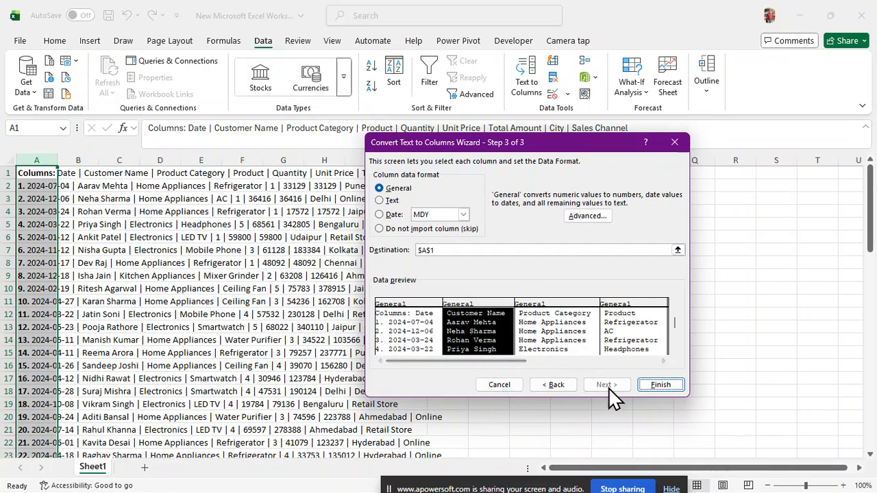
left_click(658, 385)
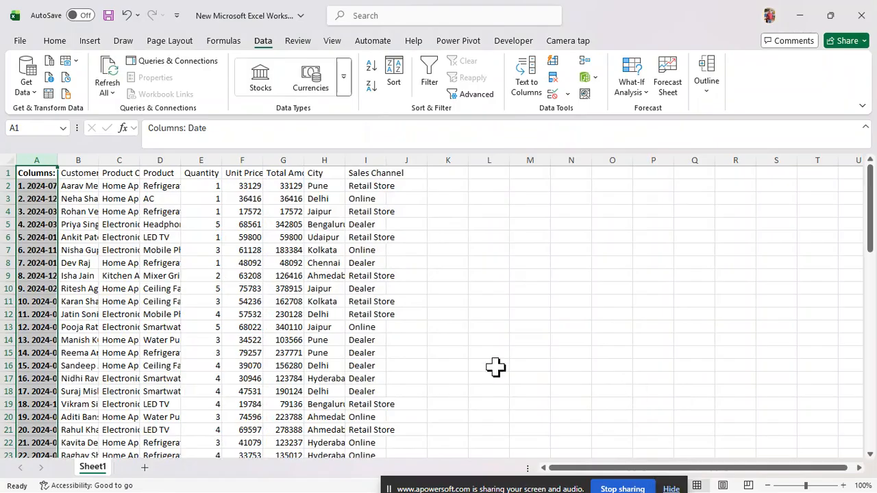
AutoFit the column widths of the whole data range.
left_click(215, 238)
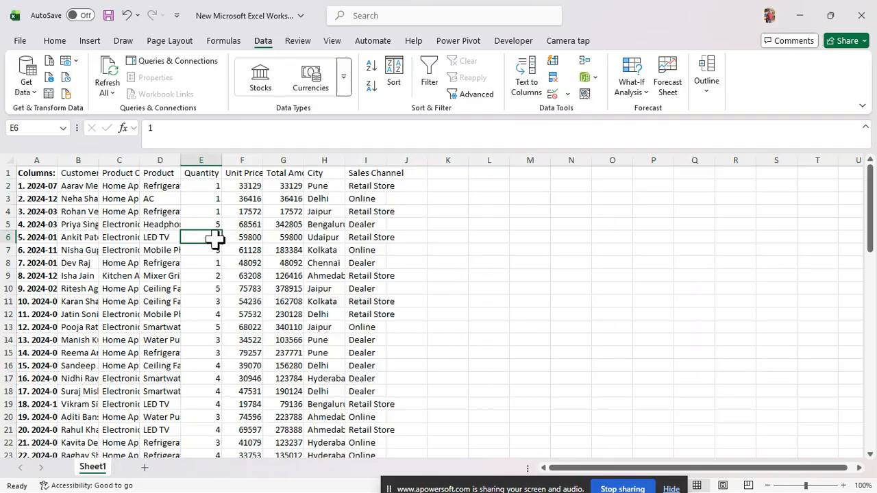
key("ctrl+a")
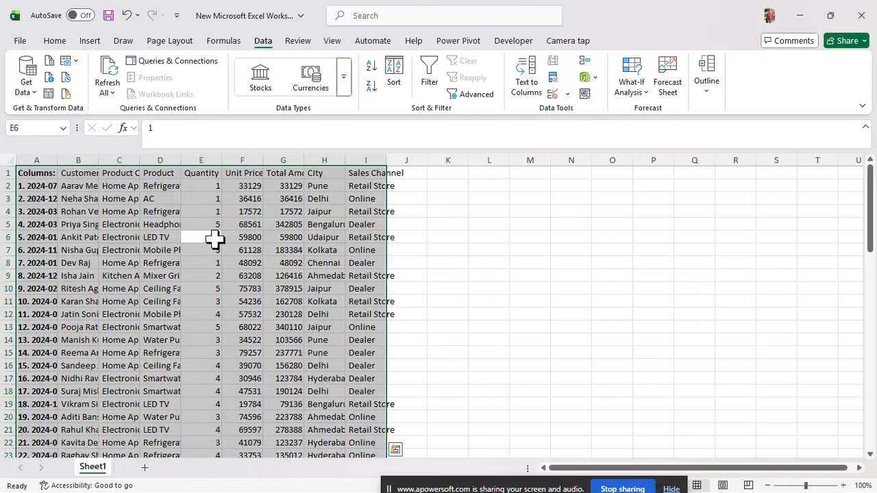
key("alt+h")
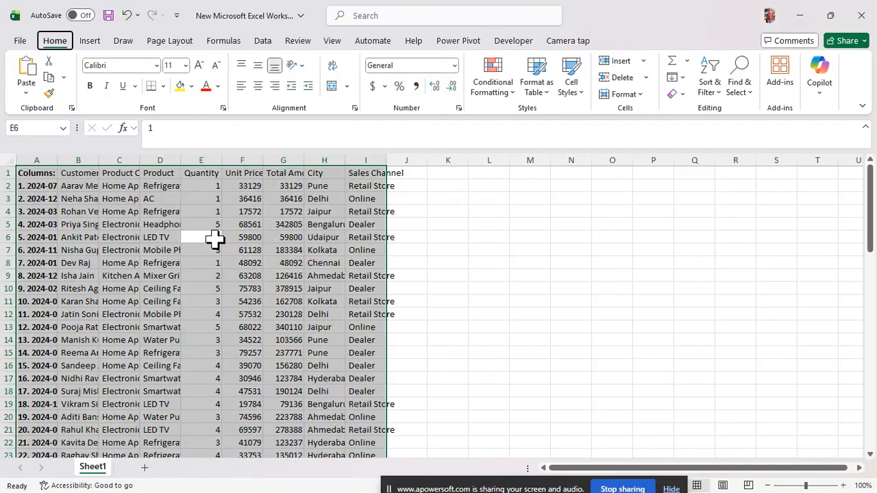
key("o")
key("i")
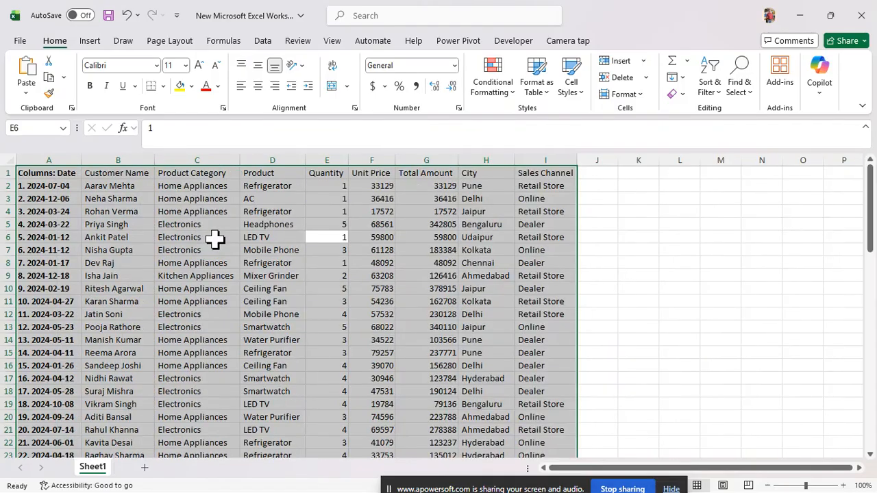
key("alt+h")
key("o")
key("i")
Apply all borders to the selected data range.
key("alt+h")
key("b")
key("a")
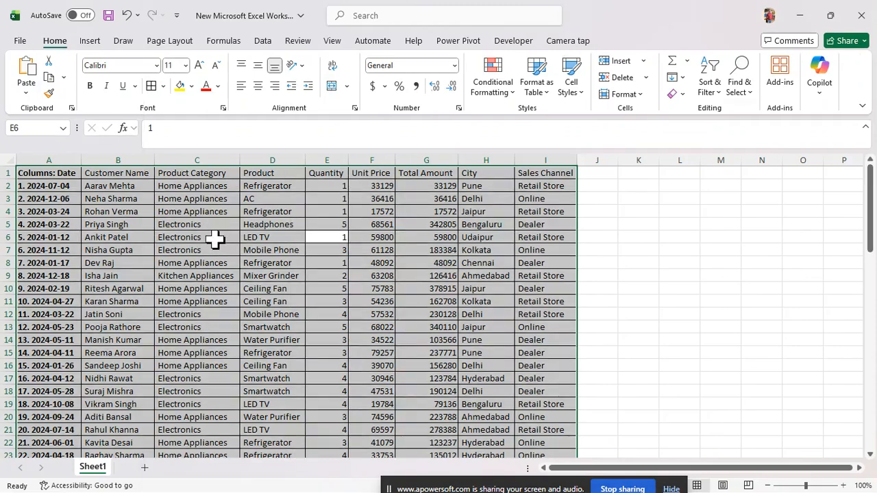
Center the data range's contents horizontally and align them to the middle vertically.
left_click(259, 87)
left_click(258, 65)
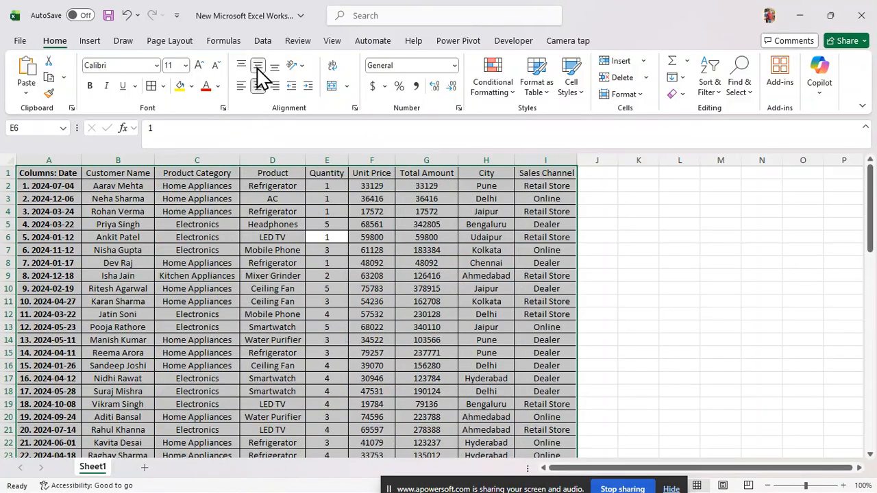
left_click(247, 276)
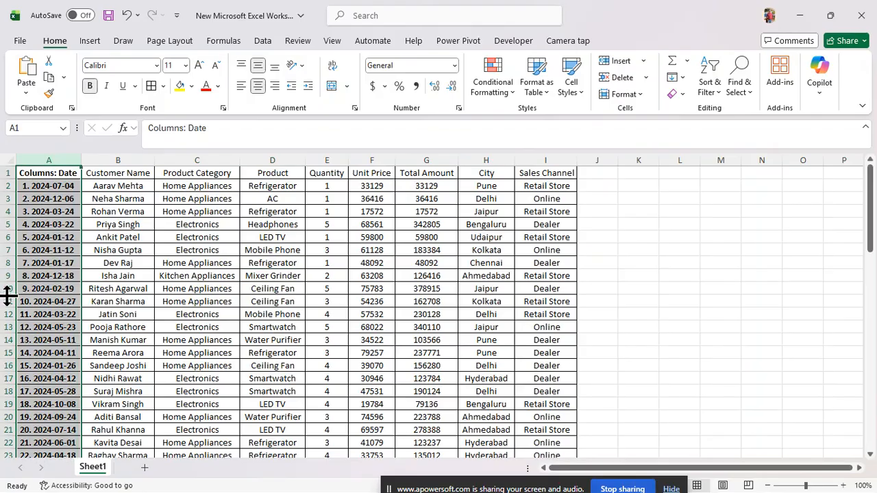
Split column A with Text to Columns as delimited data, using a period as the custom delimiter, General format, and replacing the adjacent data.
left_click(65, 274)
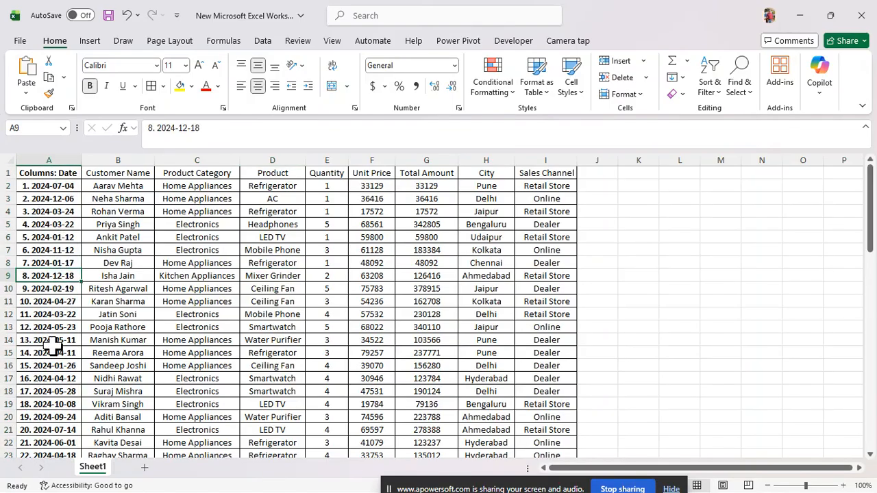
left_click(47, 159)
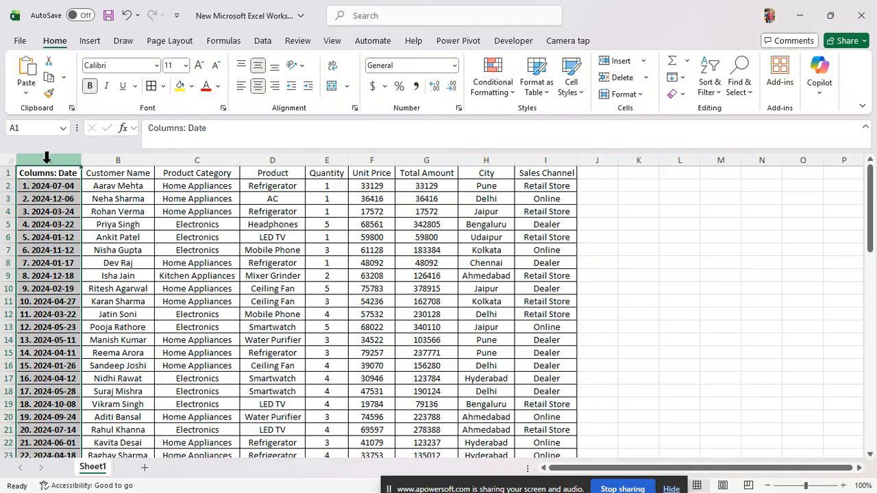
left_click(263, 42)
left_click(520, 99)
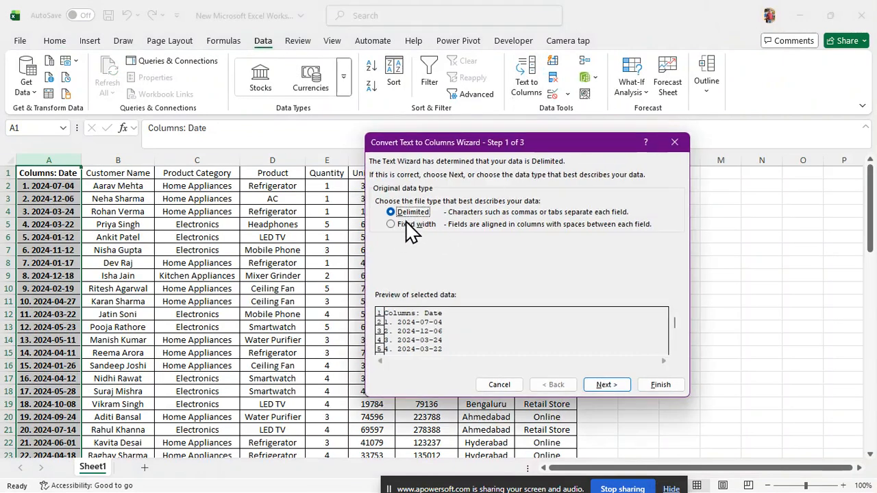
left_click(603, 386)
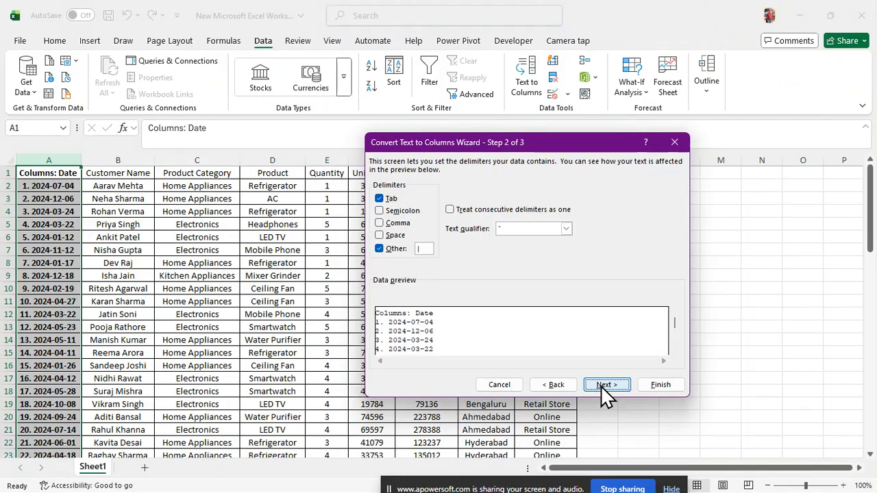
left_click(421, 248)
type(".")
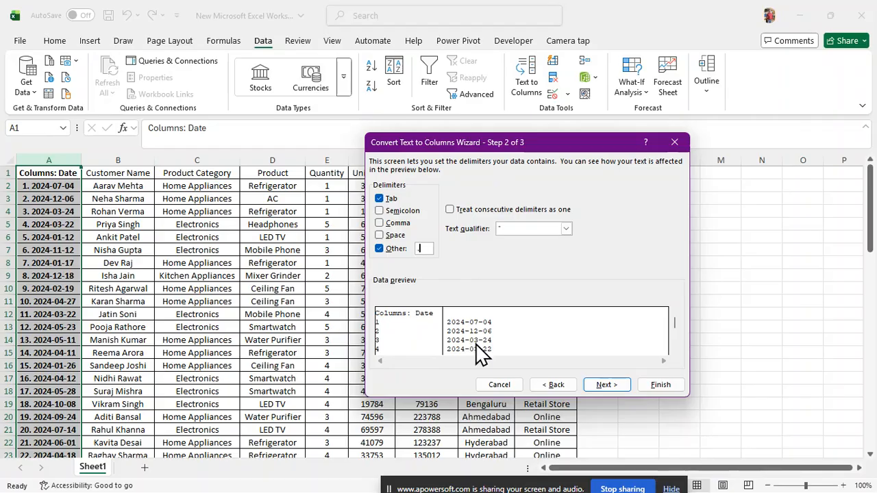
left_click(605, 383)
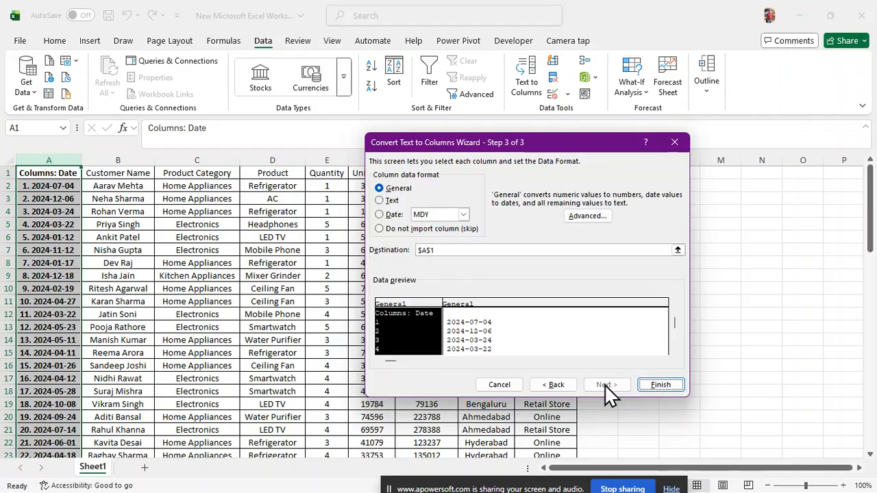
left_click(658, 390)
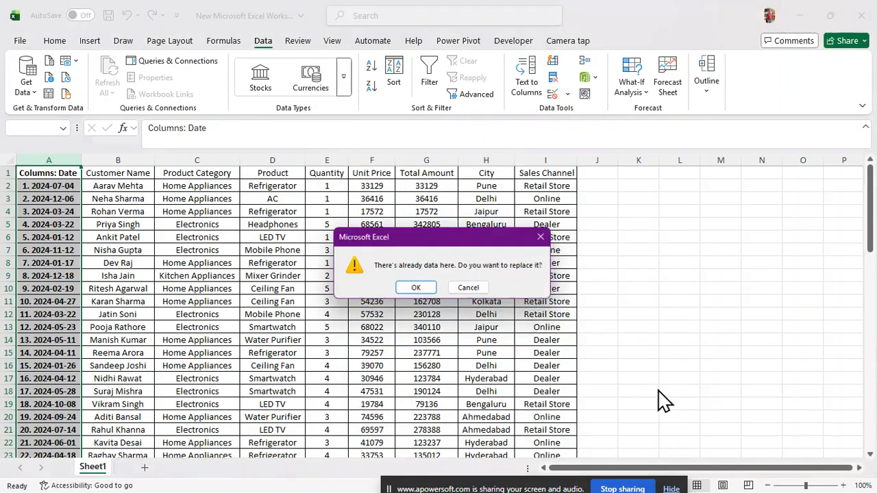
left_click(416, 287)
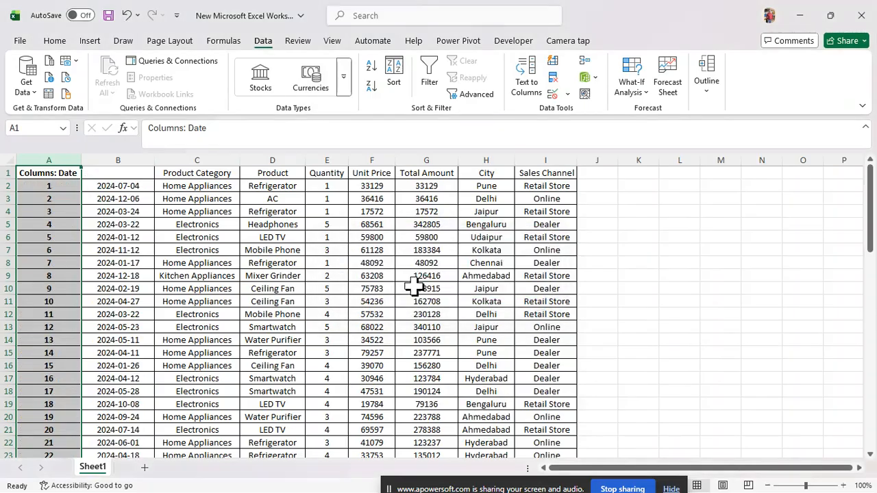
Enter the headers S.No in A1 and Date in B1, and narrow column A.
left_click(22, 264)
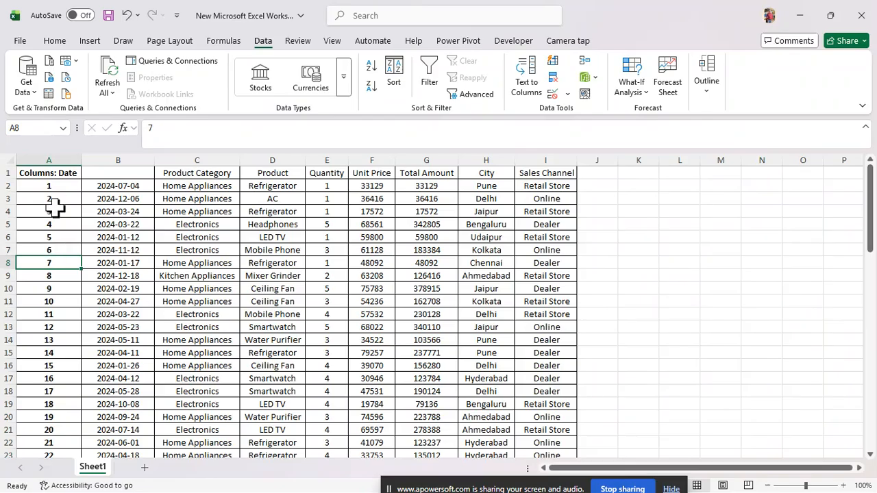
left_click(56, 171)
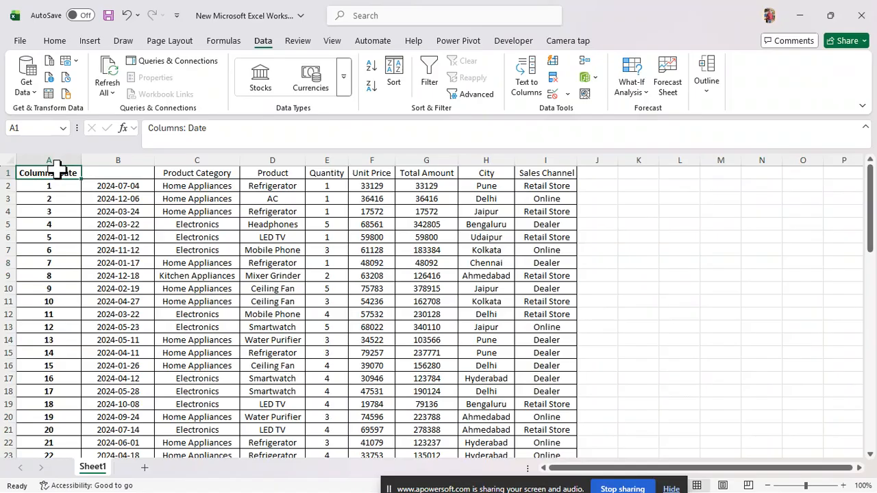
type("S")
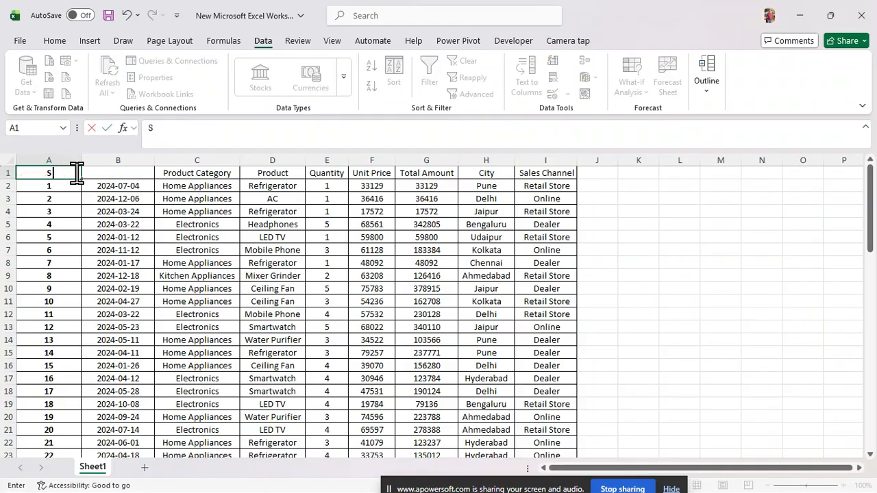
type(".no")
key("Tab")
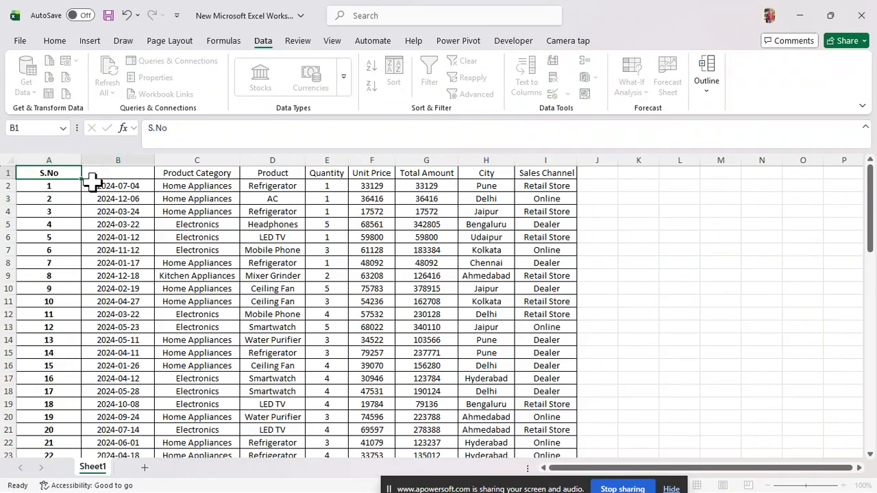
type("D")
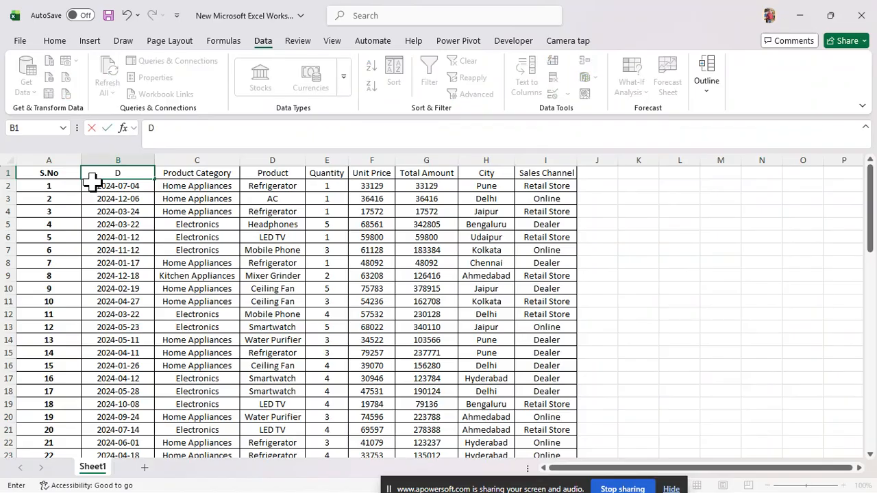
type("ate")
key("Return")
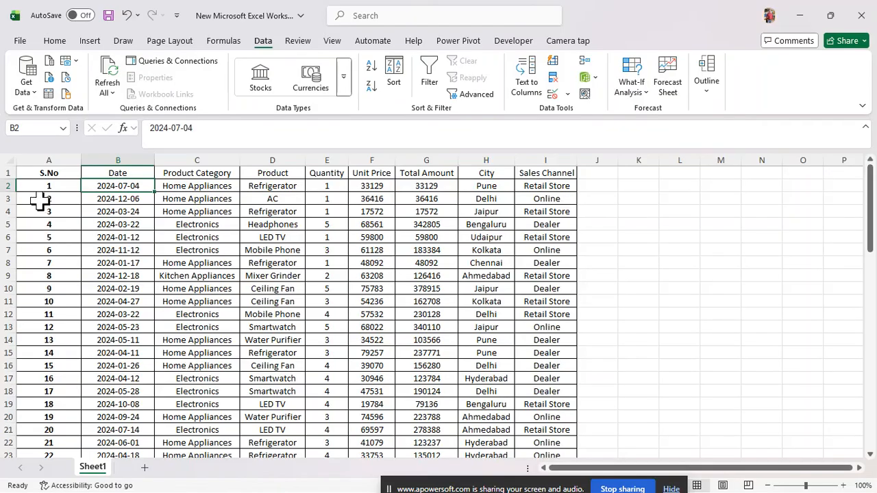
left_click_drag(80, 163, 61, 163)
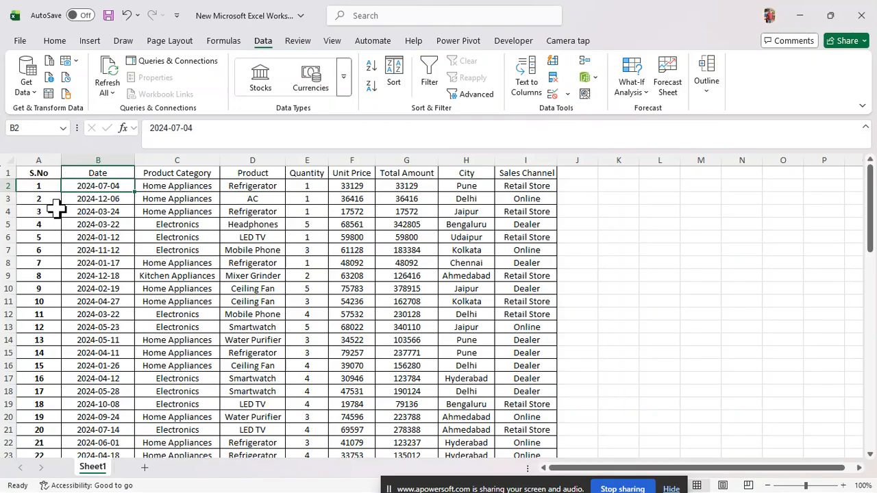
Examine individual cells in the S.No, Product Category, Product, Quantity, Unit Price and Total Amount columns for stray spaces.
double_click(48, 187)
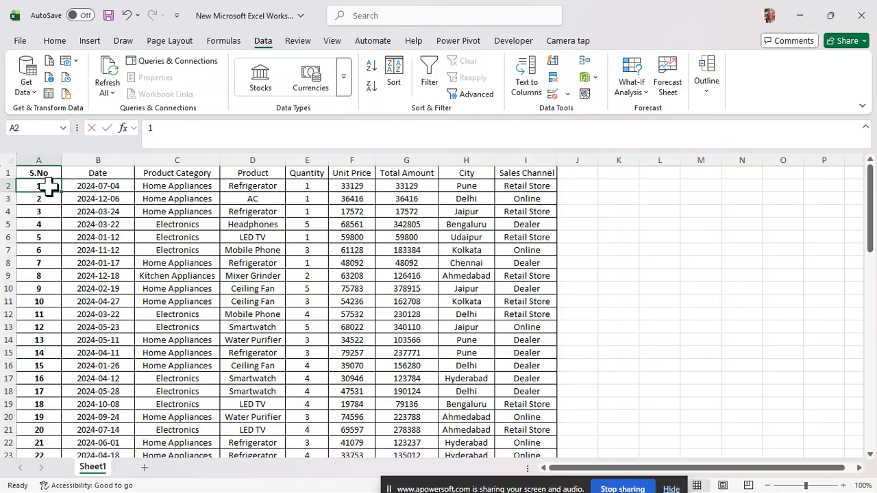
double_click(207, 235)
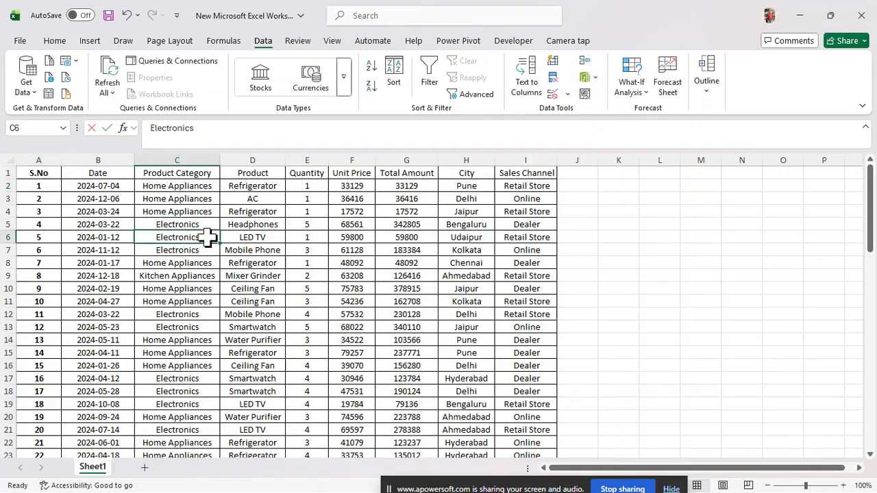
double_click(205, 250)
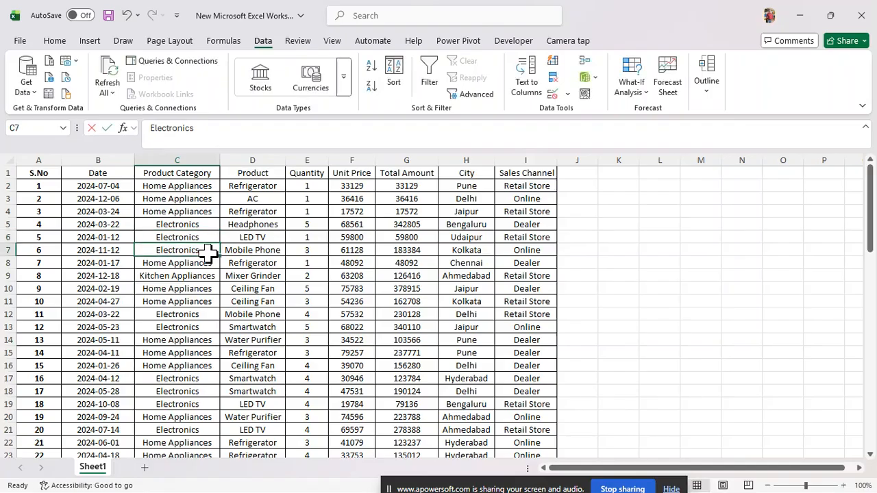
left_click(365, 262)
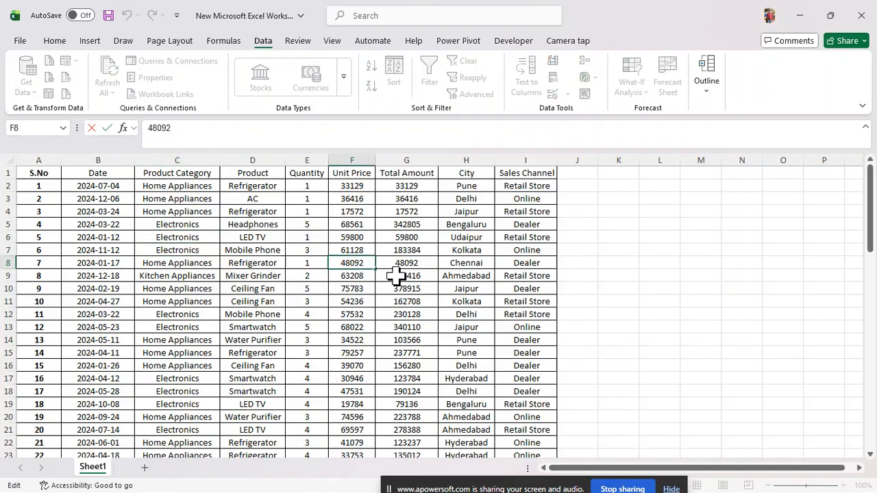
left_click(428, 261)
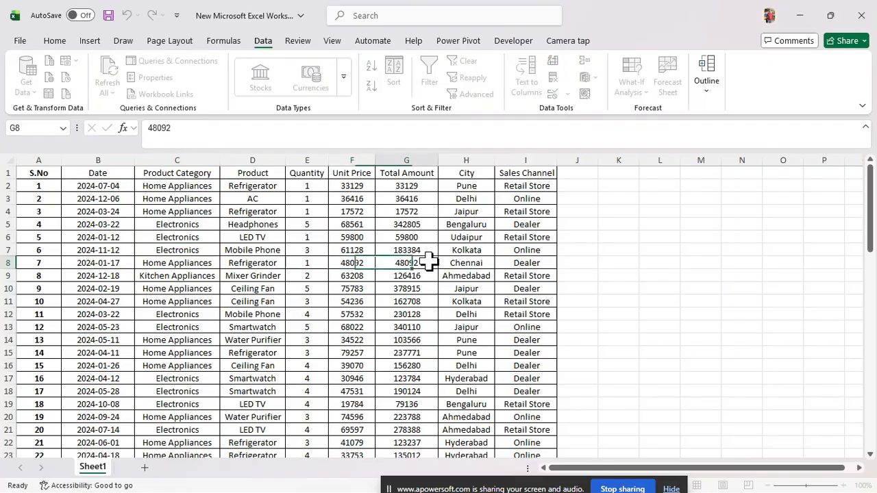
left_click(434, 303)
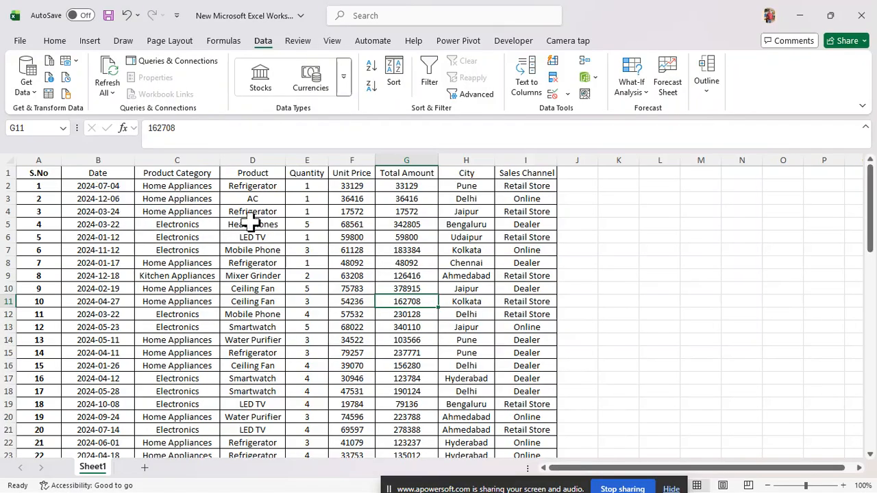
left_click(277, 199)
double_click(278, 198)
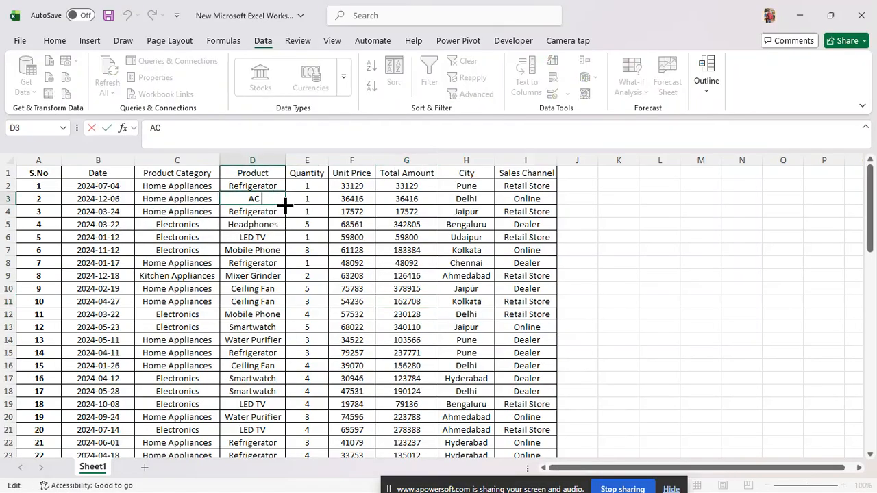
double_click(317, 186)
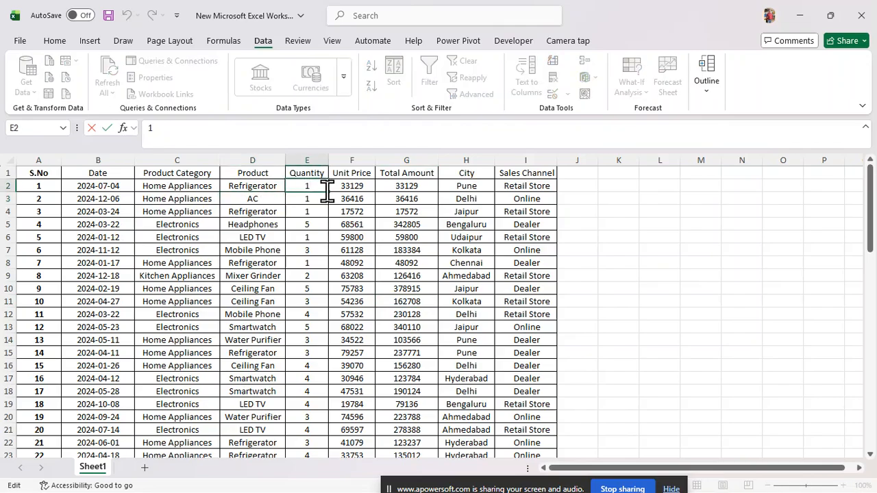
Insert two blank columns before the Quantity column.
left_click(294, 154)
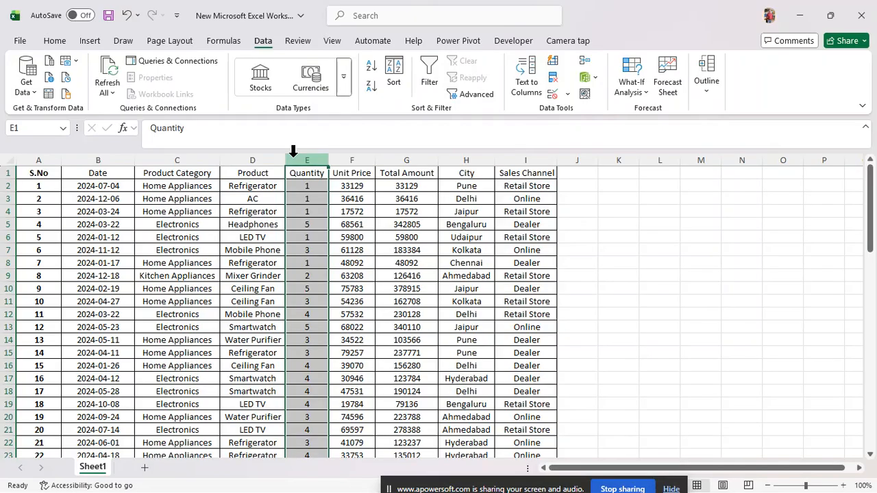
key("ctrl+shift+plus")
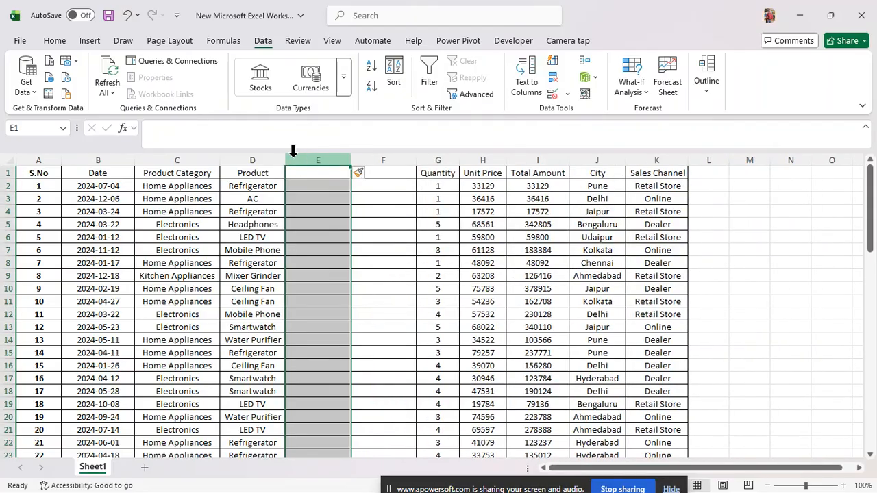
left_click(299, 183)
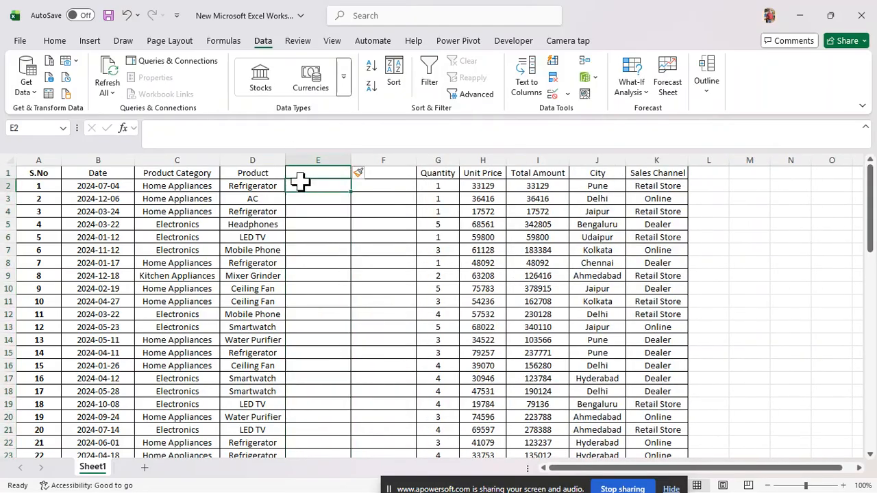
Enter =TRIM(C1:D61) in E1 to fill the blank columns with space-free product categories and products.
left_click(303, 175)
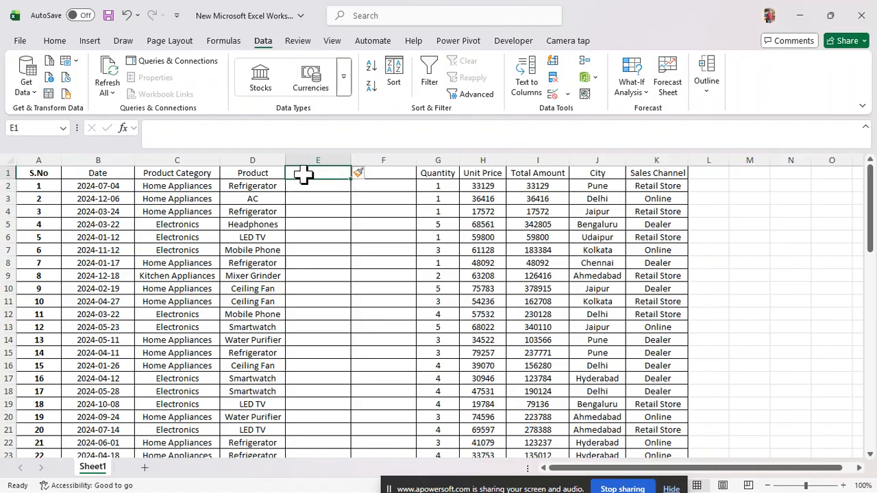
type("=tri")
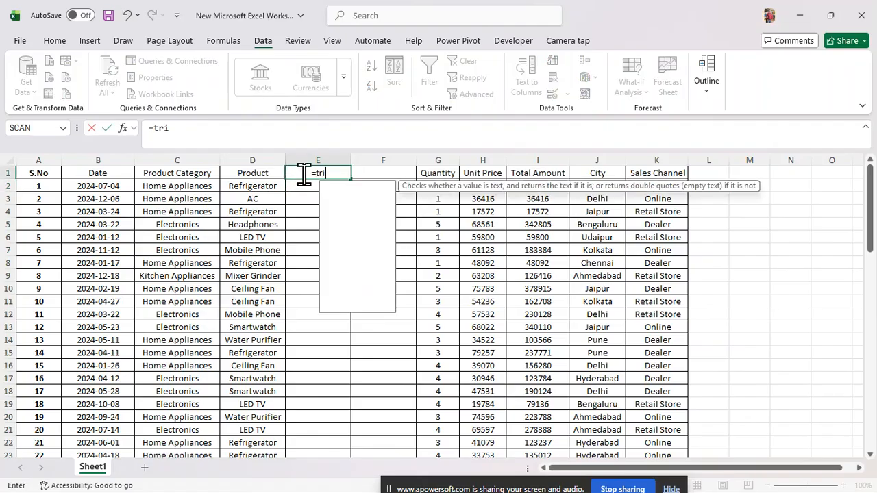
type("m")
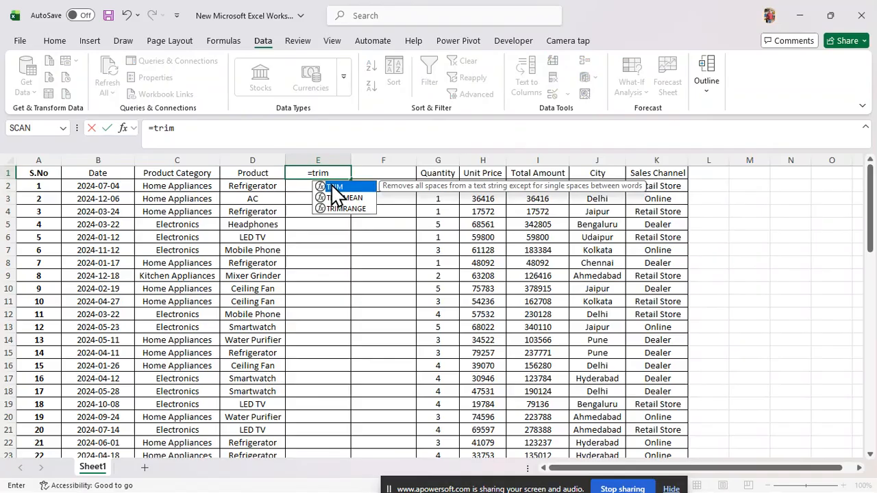
double_click(330, 184)
left_click_drag(157, 169, 237, 415)
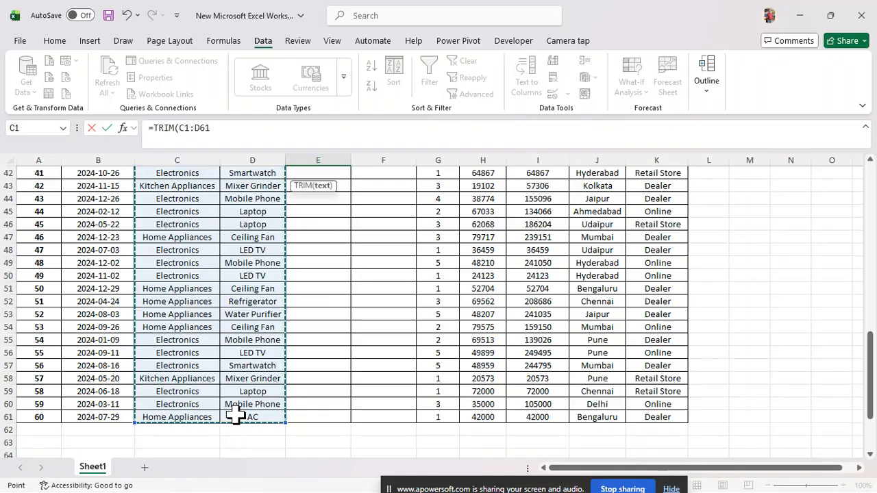
scroll(236, 415, "up", 14)
key("Return")
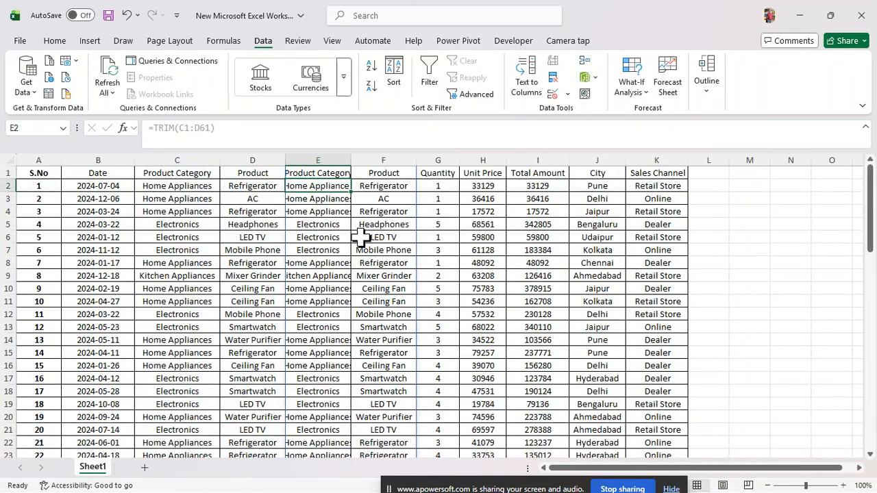
Copy columns E and F and paste them in place as values to replace the TRIM formula.
left_click(313, 155)
key("shift+Right")
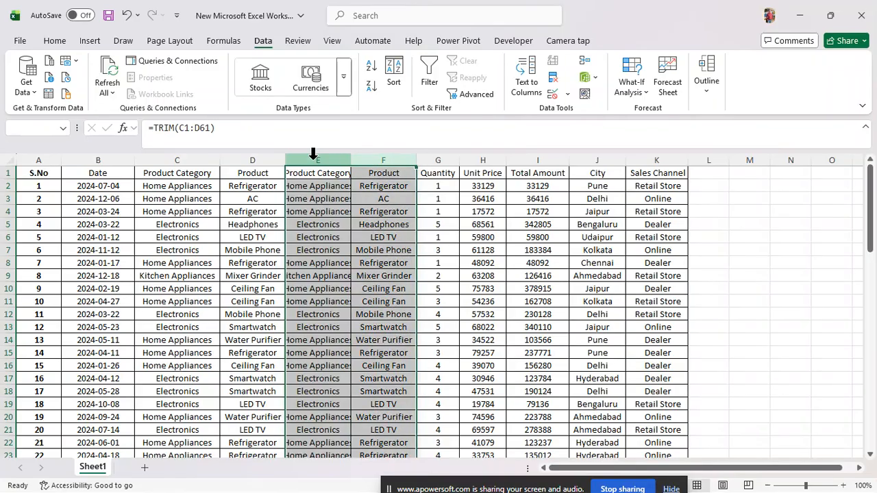
key("ctrl+c")
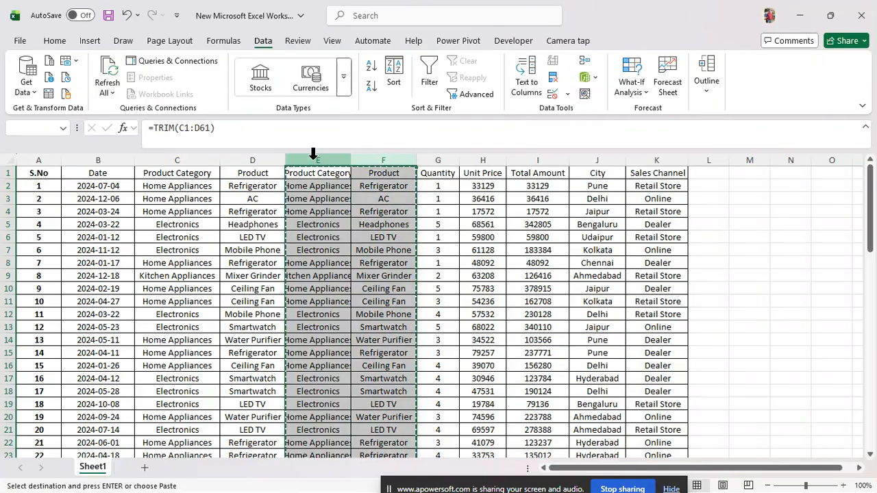
key("ctrl+shift+v")
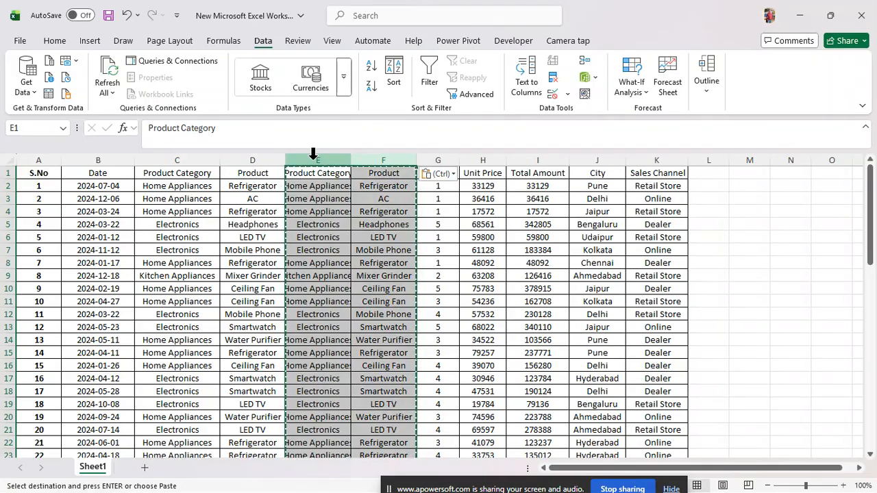
left_click(312, 208)
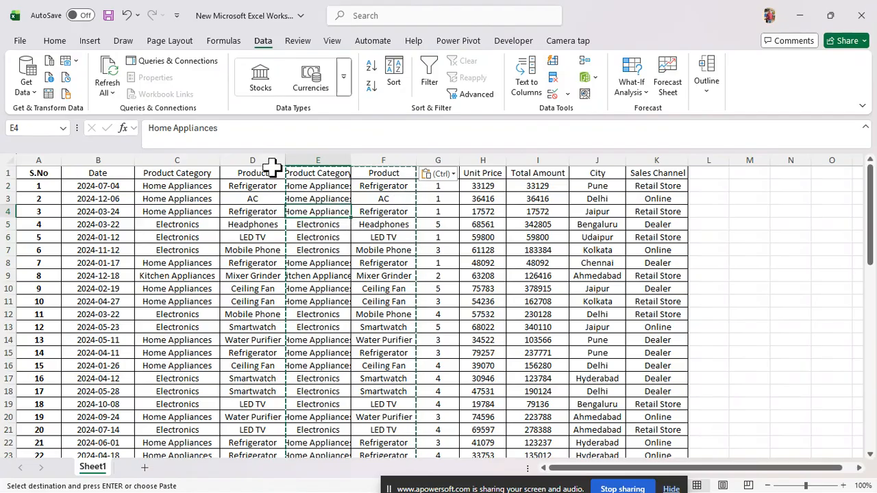
Delete the original Product Category and Product columns, C and D, and widen the trimmed replacement columns to fit their text.
left_click(182, 157)
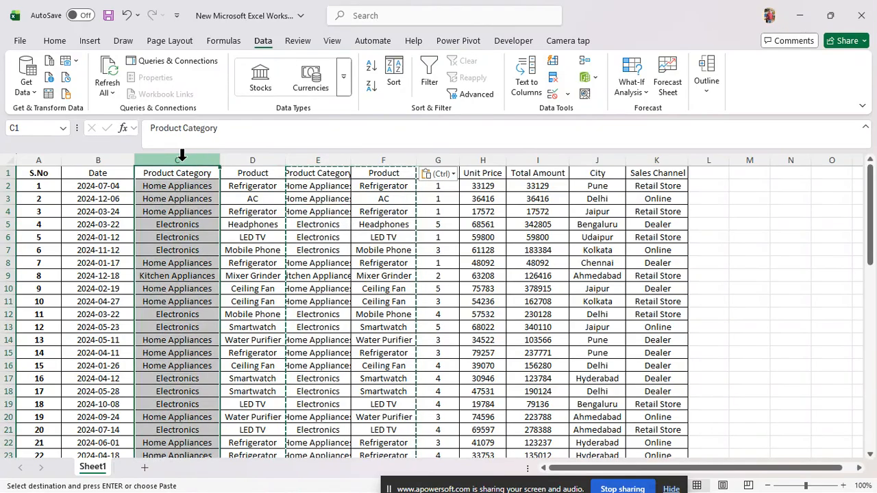
key("shift+Right")
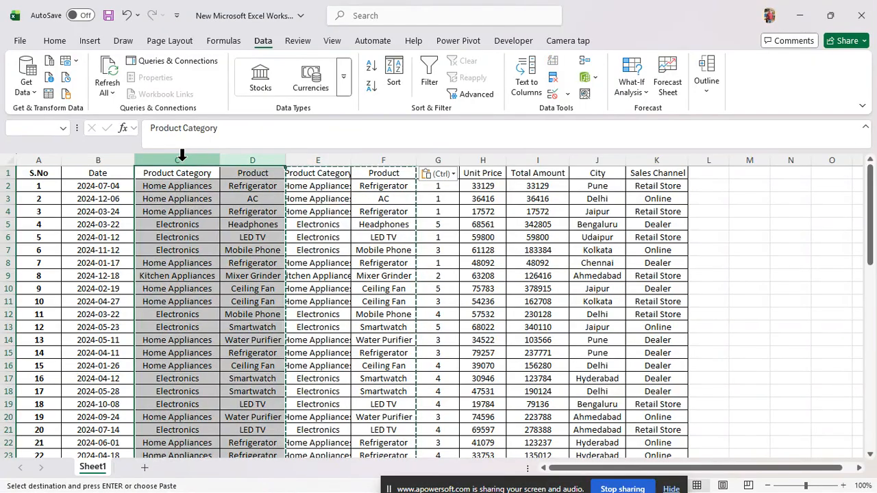
key("ctrl+z")
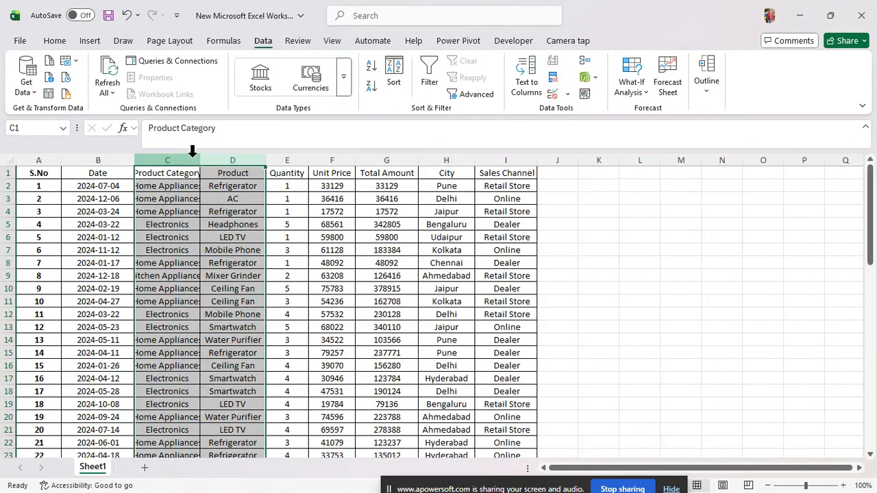
left_click_drag(200, 159, 227, 159)
left_click(243, 250)
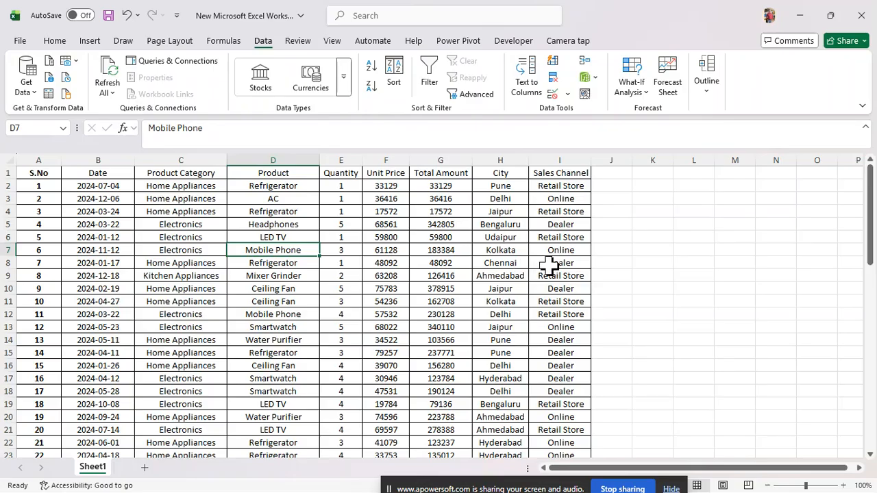
Try a dollar currency format with two decimals on the first Total Amount value in G2, and undo it.
left_click(463, 312)
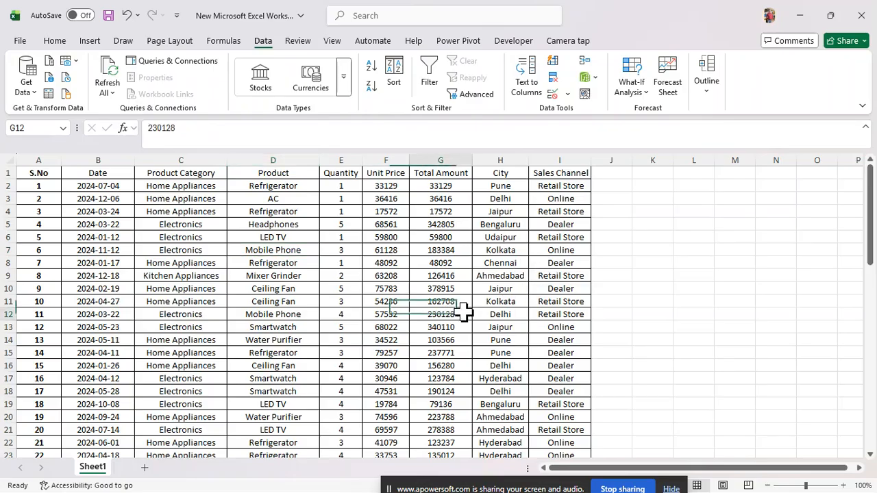
left_click(443, 185)
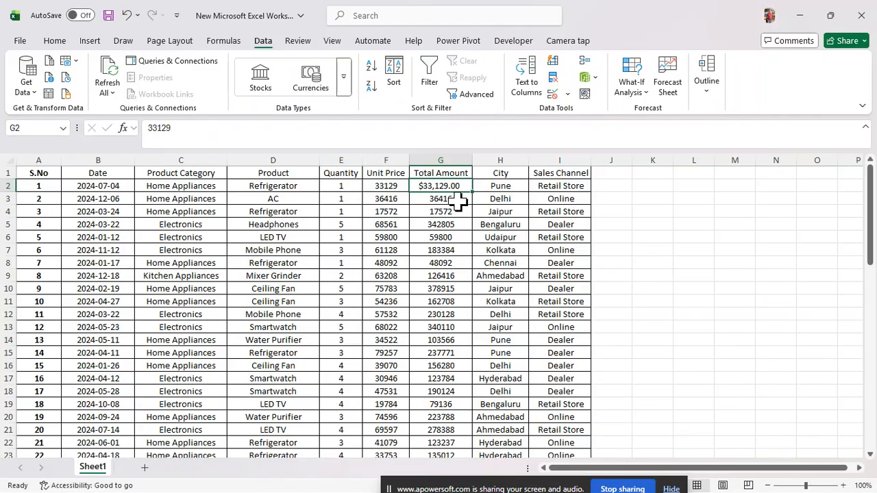
key("ctrl+z")
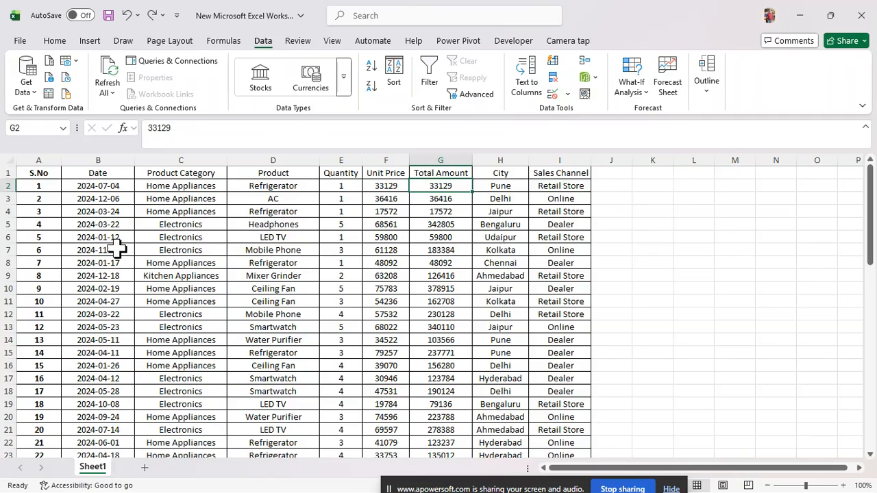
Apply the Short Date number format to all the values under the Date header, B2 to B61.
left_click(100, 185)
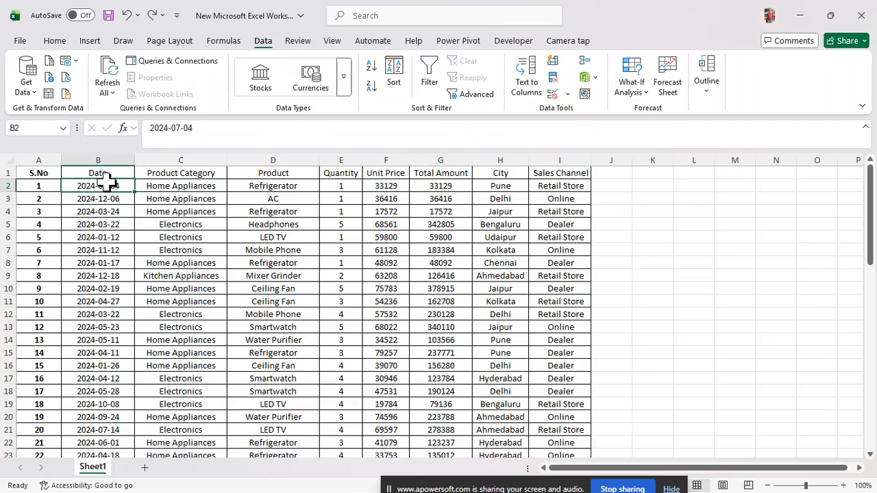
left_click(55, 42)
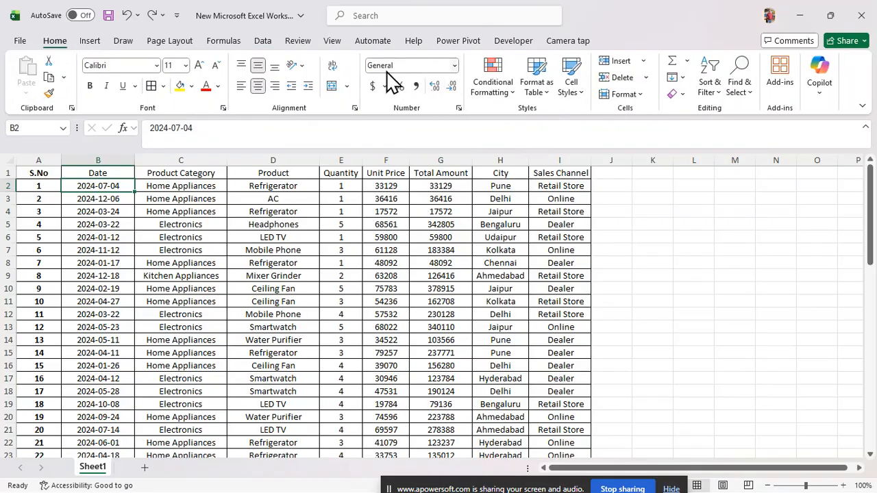
left_click_drag(110, 185, 94, 206)
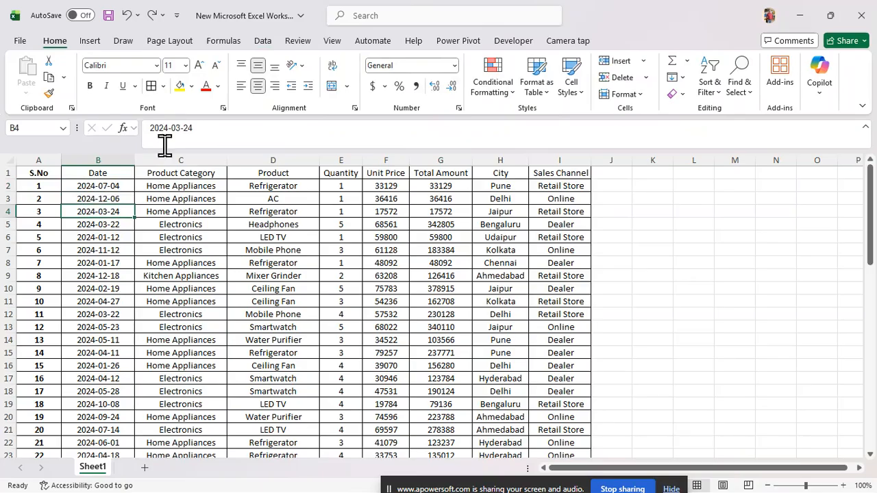
left_click(96, 189)
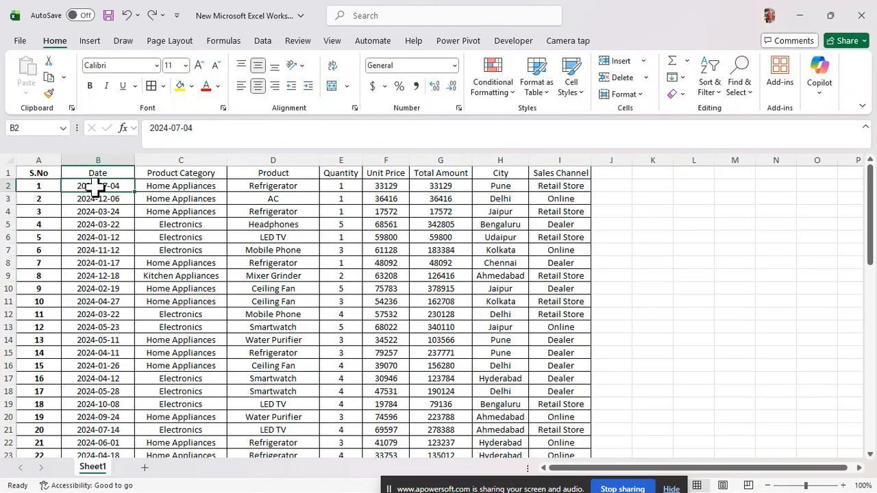
key("ctrl+shift+Down")
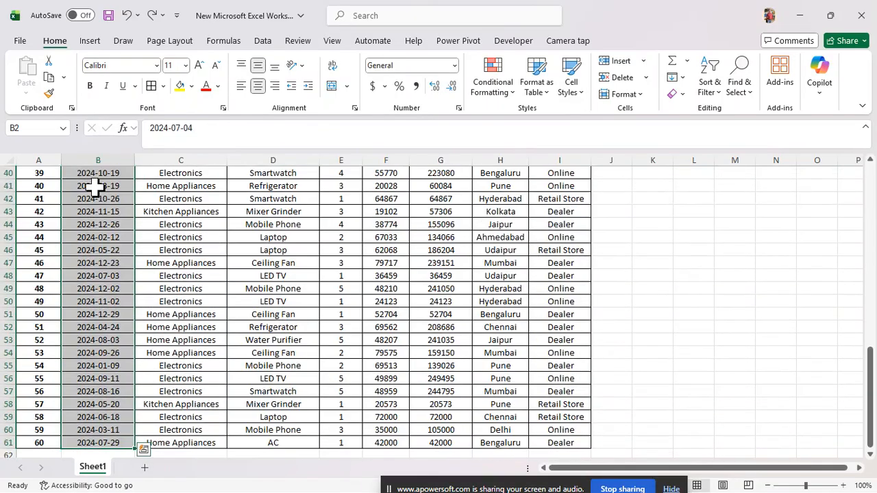
left_click(454, 66)
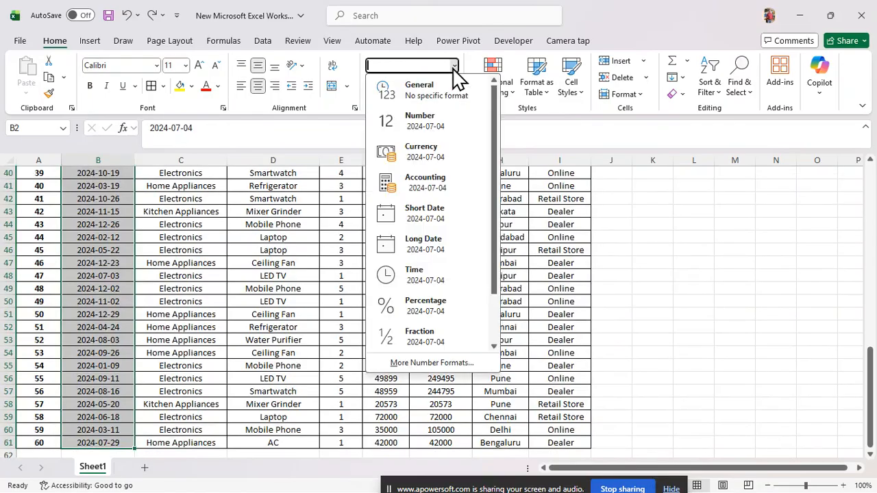
left_click(424, 216)
scroll(251, 236, "up", 13)
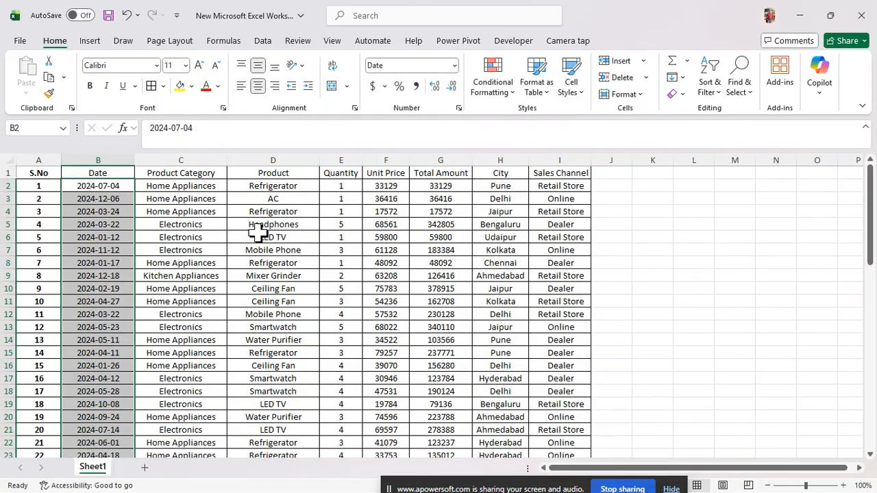
left_click(106, 247)
left_click(109, 186)
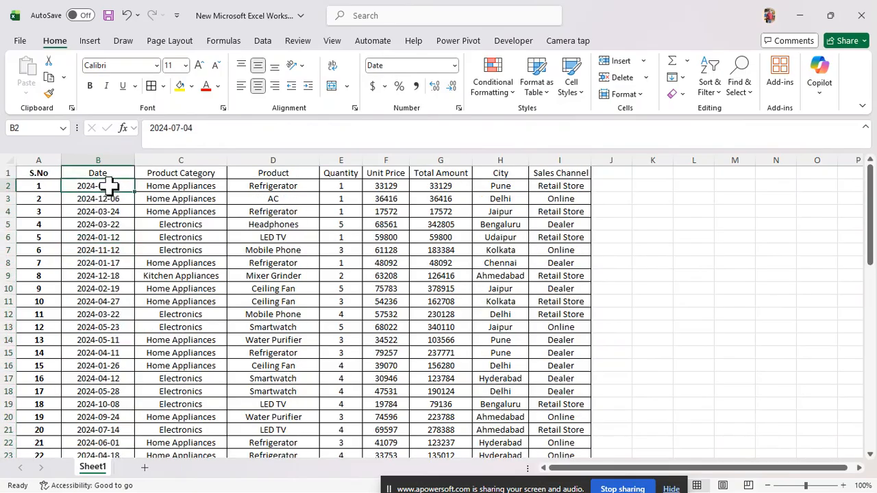
Enter =ISNUMBER(B2) in K4 to test whether the first date is stored as a real date value.
left_click(659, 216)
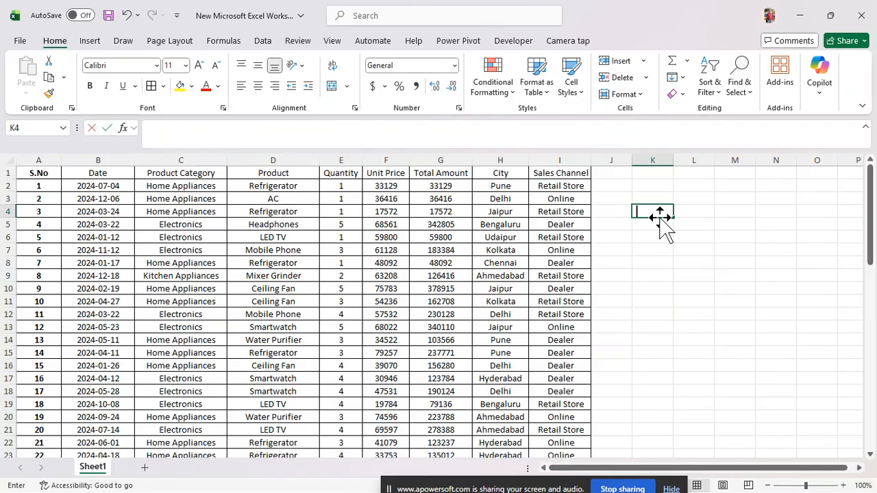
type("isnu")
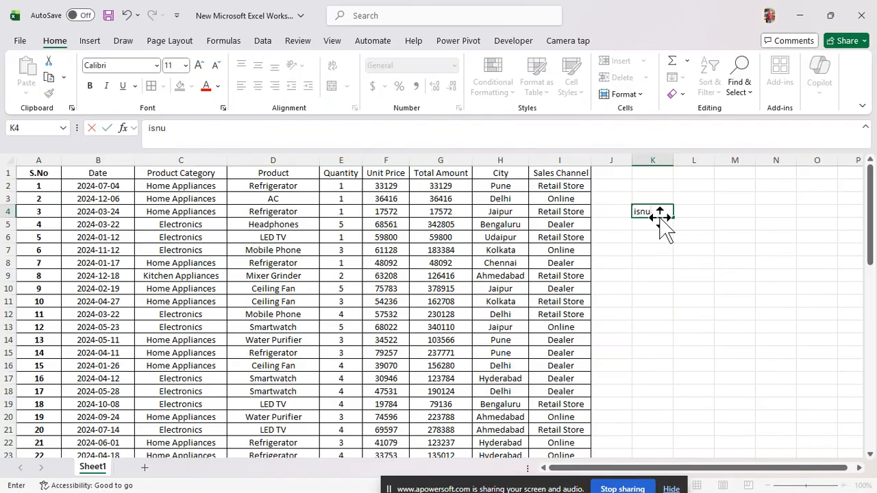
type("=")
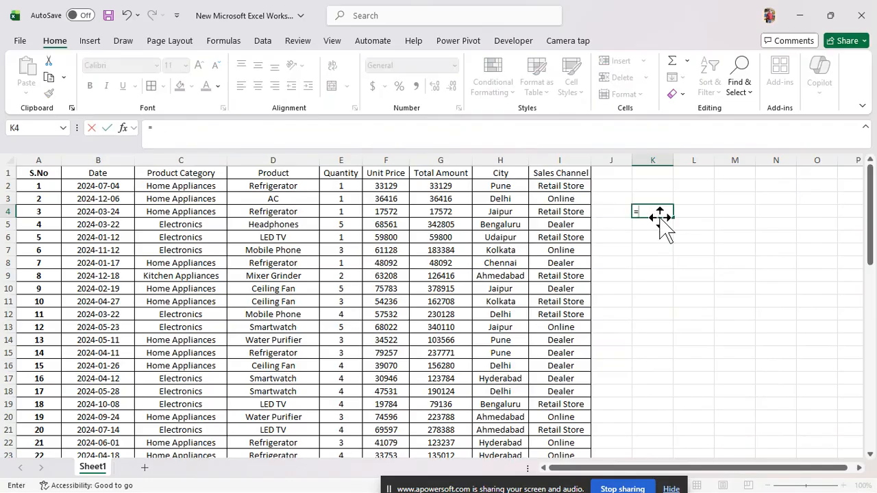
type("isn")
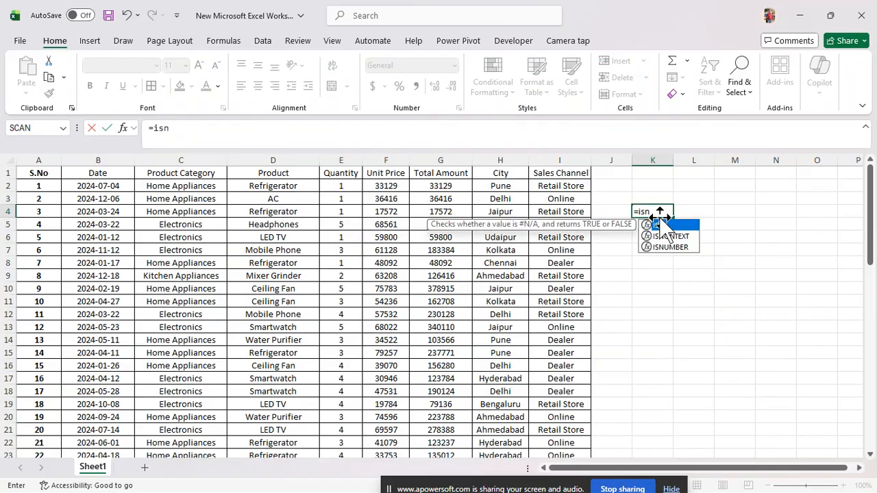
left_click(687, 248)
double_click(687, 249)
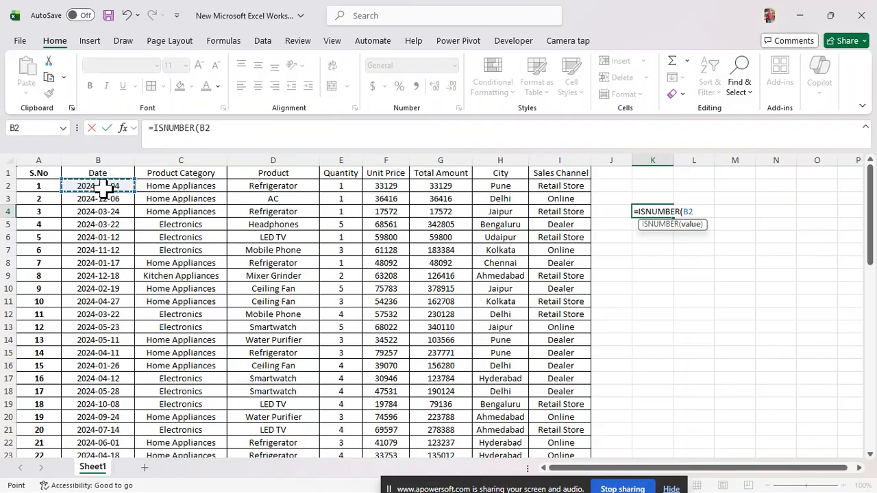
key("Return")
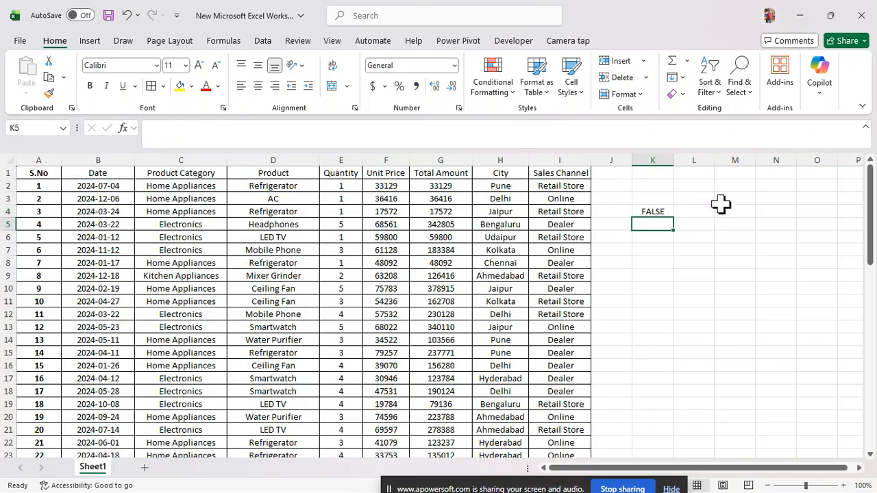
Enter the label Text in L4 beside the ISNUMBER check.
left_click(693, 211)
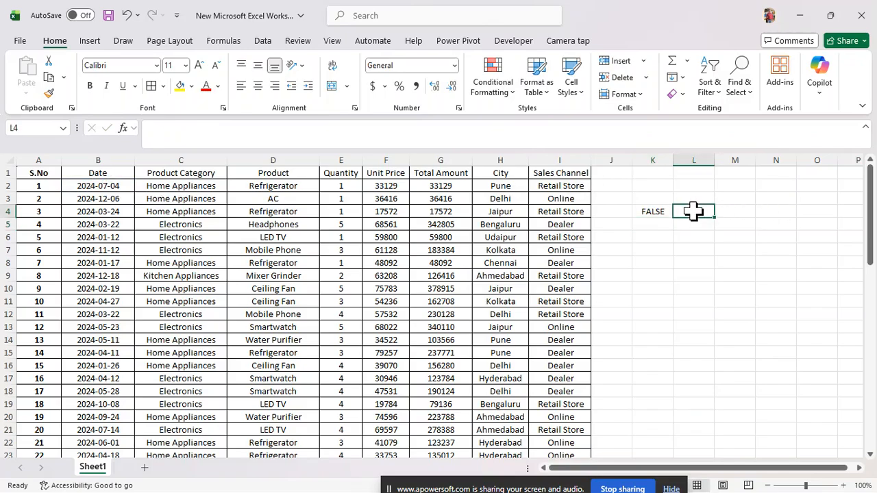
type("Text")
key("Return")
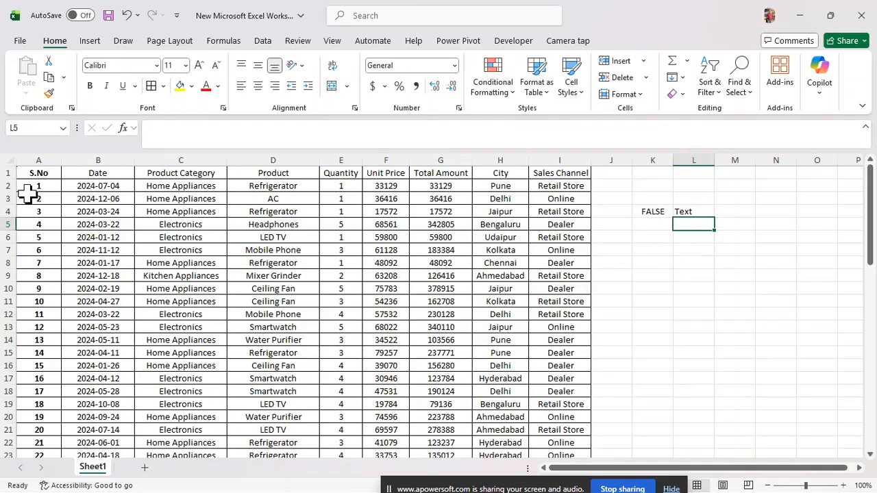
Convert the date values in B2 to B61 into real dates using Text to Columns with the delimited type and YMD date format.
left_click(100, 185)
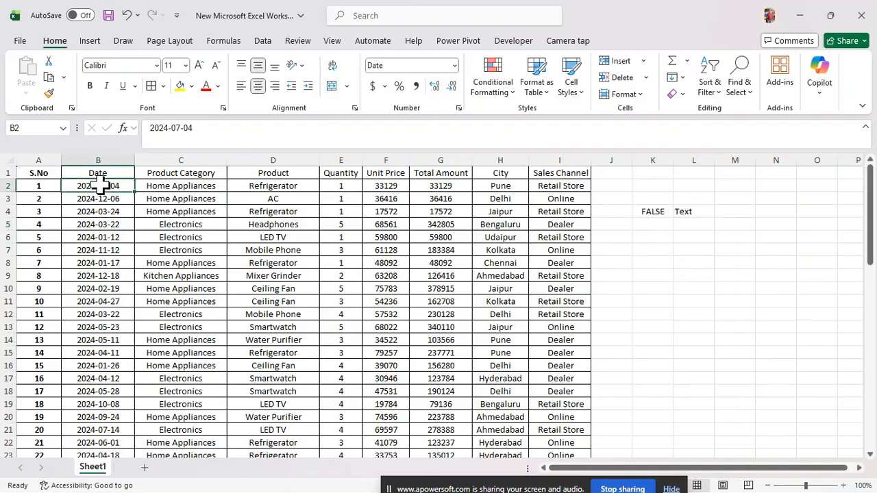
key("ctrl+shift+Down")
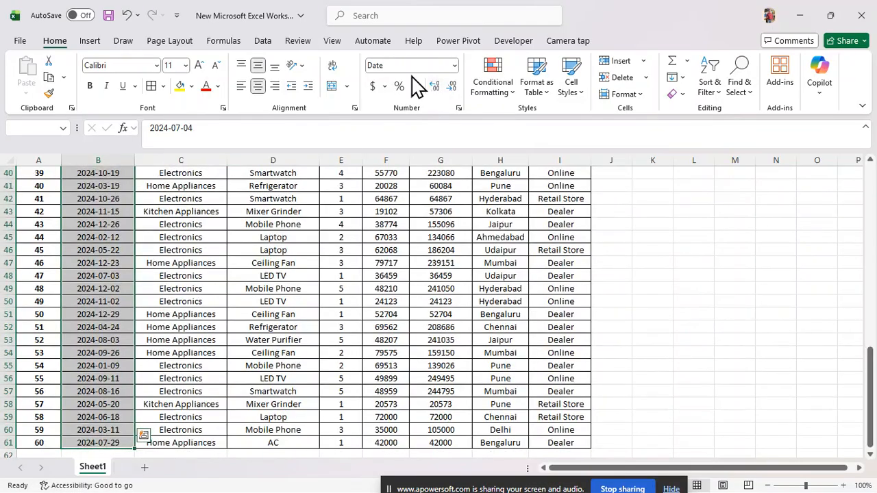
left_click(263, 41)
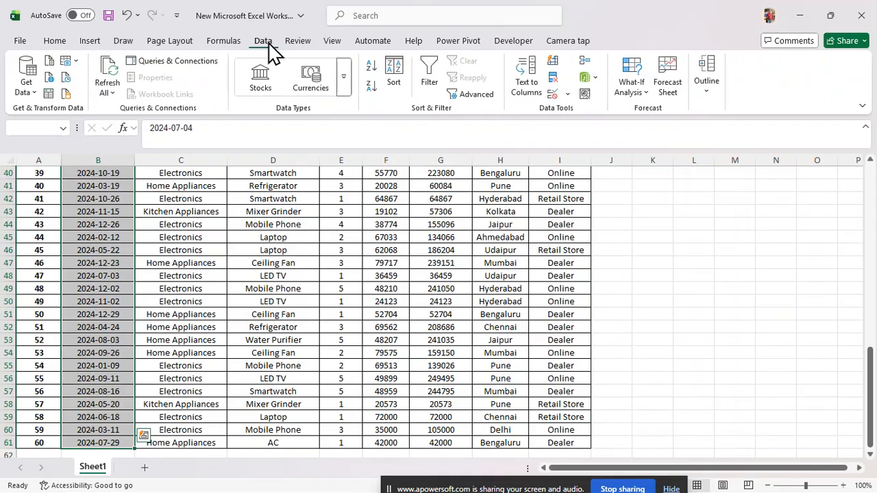
left_click(527, 87)
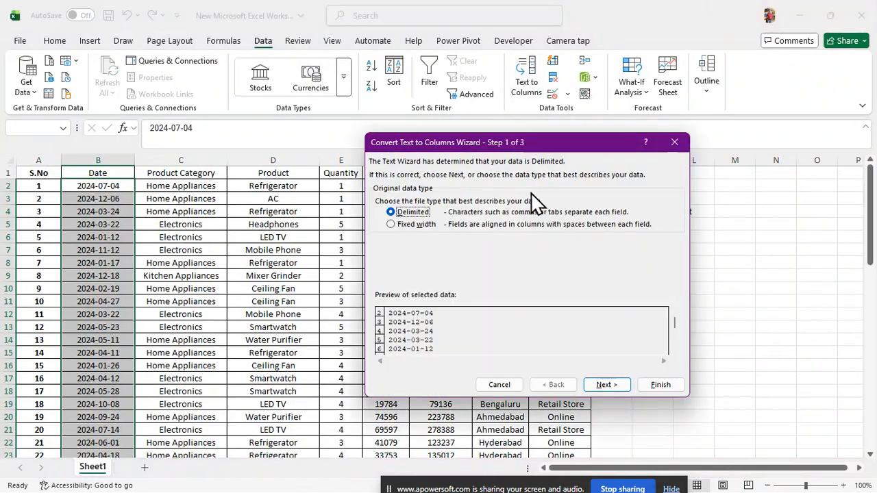
left_click(607, 385)
left_click(607, 384)
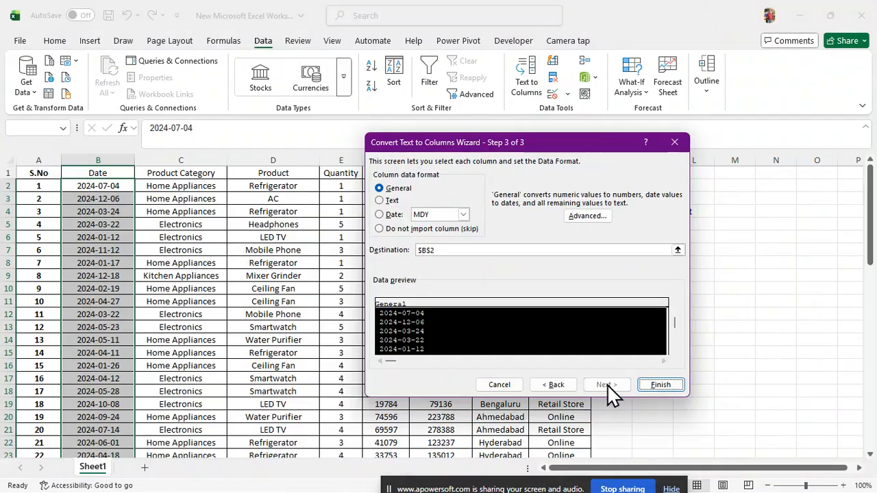
left_click(463, 214)
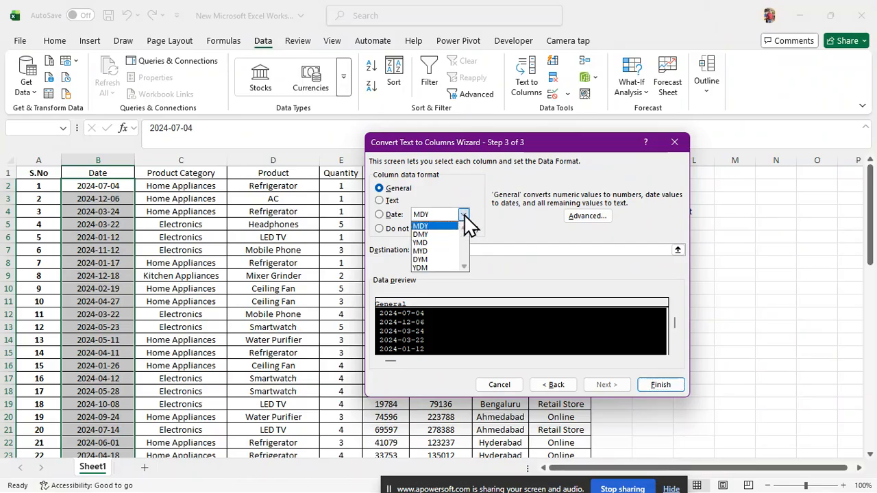
left_click(438, 243)
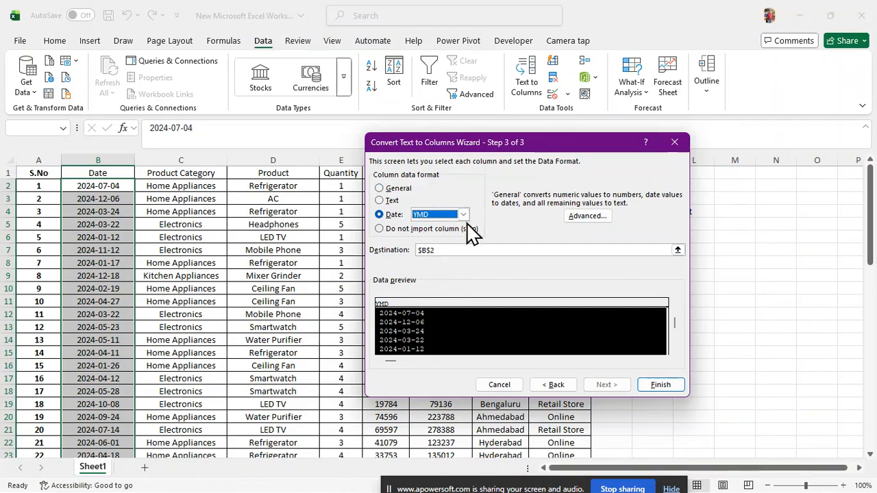
left_click(654, 382)
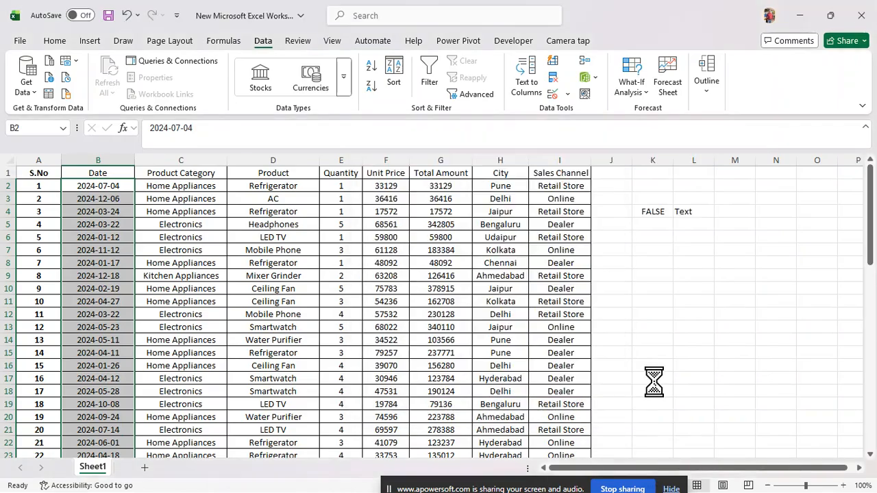
left_click_drag(120, 188, 120, 270)
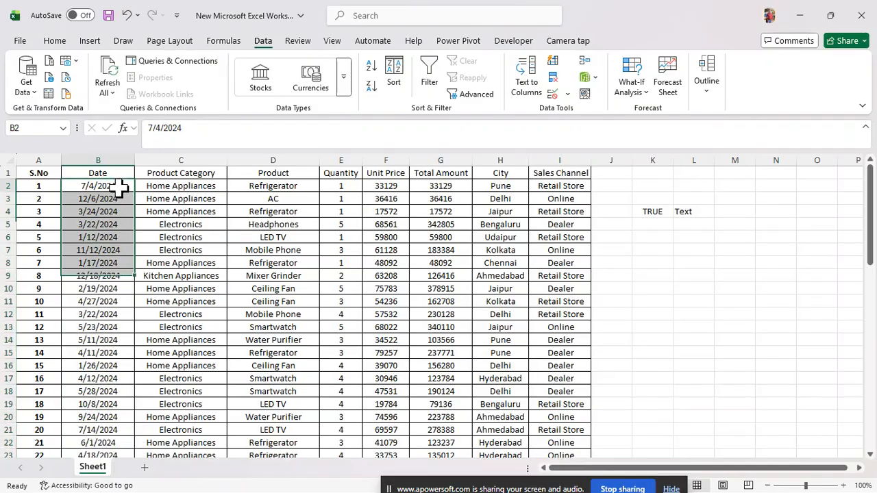
left_click(120, 190)
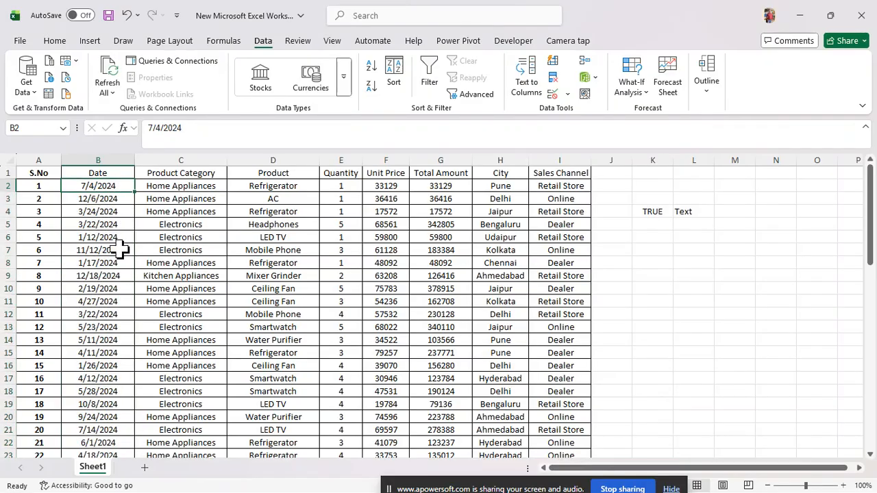
Replace the label beside the ISNUMBER check in L4 with Date.
left_click(684, 214)
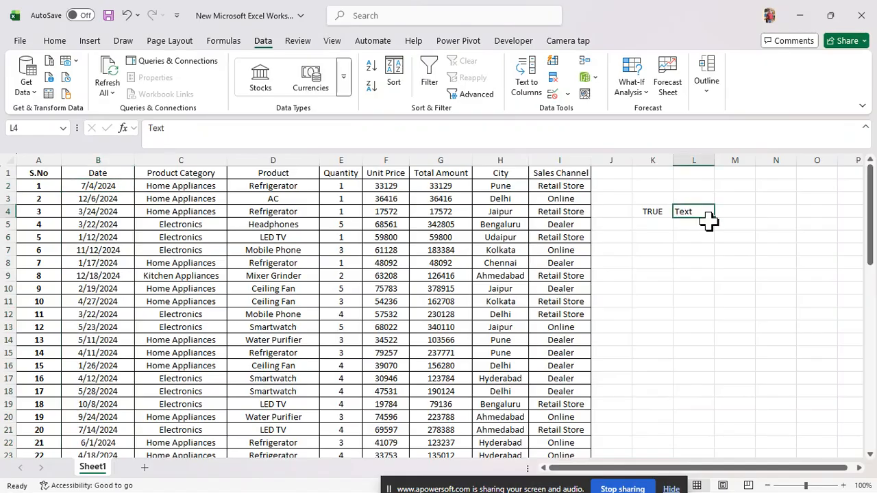
type("Date")
key("Return")
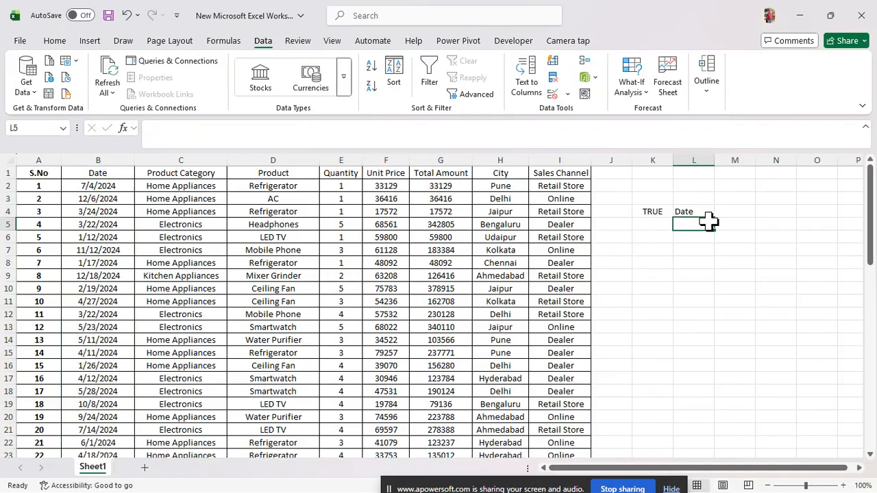
Clear the ISNUMBER check and its Date label from K4:L4.
left_click(57, 43)
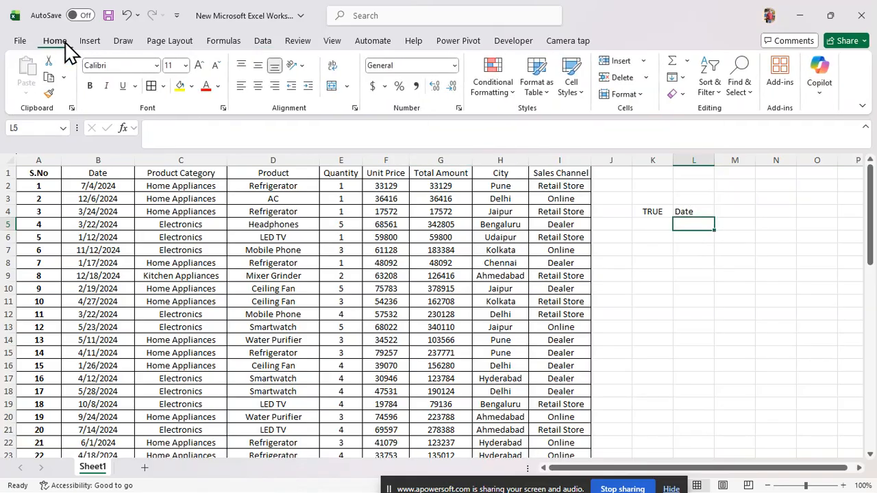
left_click(656, 212)
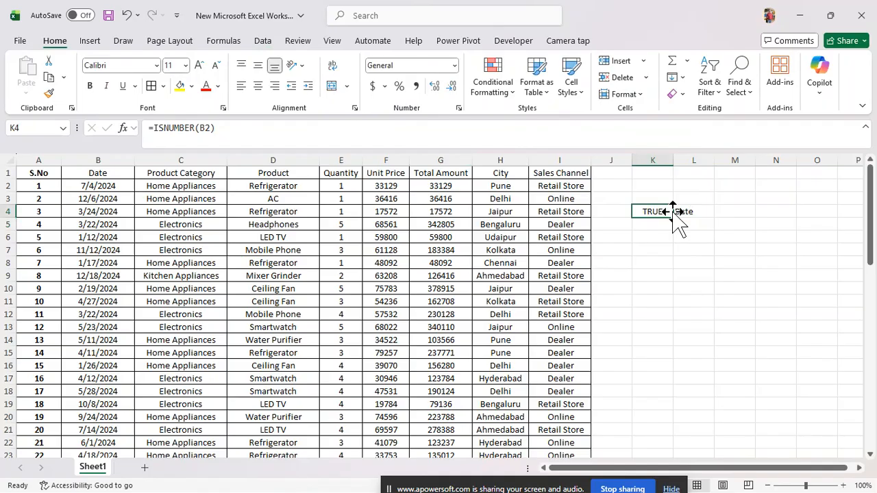
left_click_drag(669, 213, 675, 212)
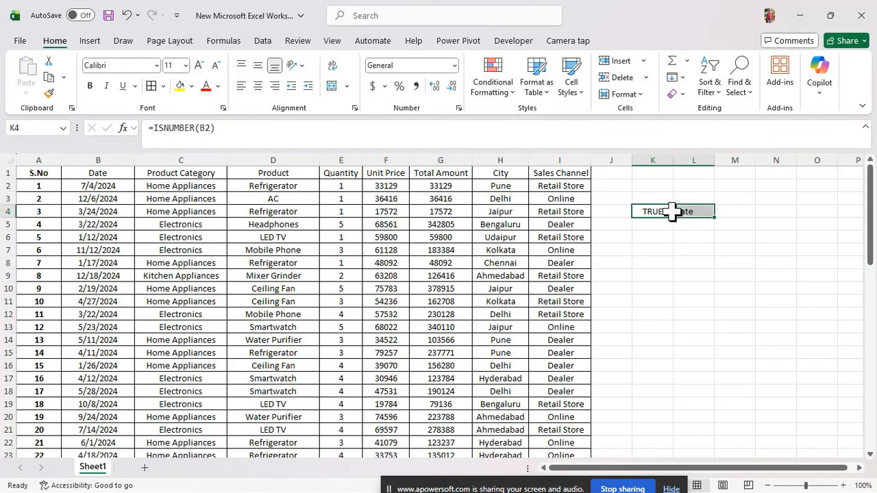
key("Delete")
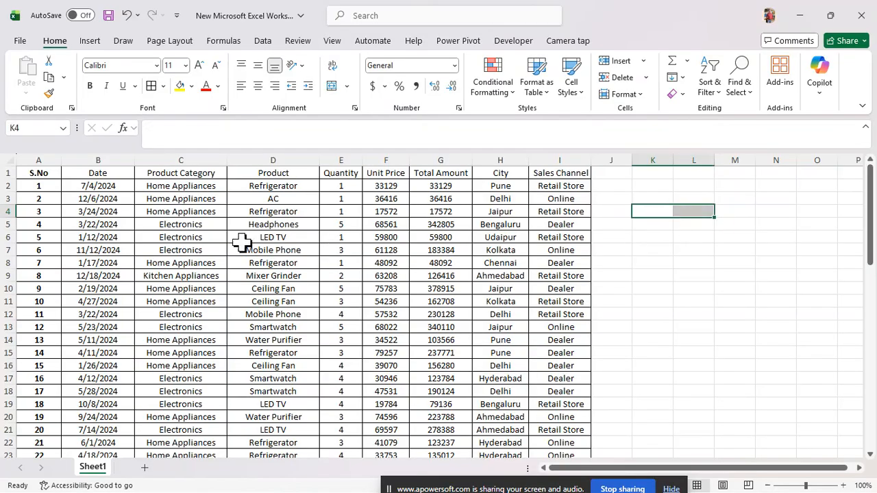
Set the font size of the header row A1:I1 to 13.
left_click_drag(24, 172, 23, 172)
key("shift+Right")
key("shift+Right")
key("shift+Right")
key("shift+Right")
key("shift+Right")
key("shift+Right")
key("shift+Right")
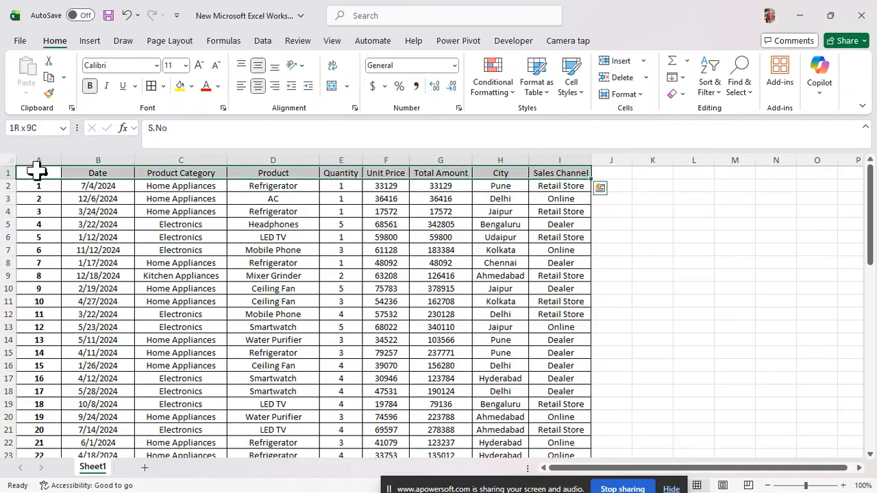
left_click(185, 66)
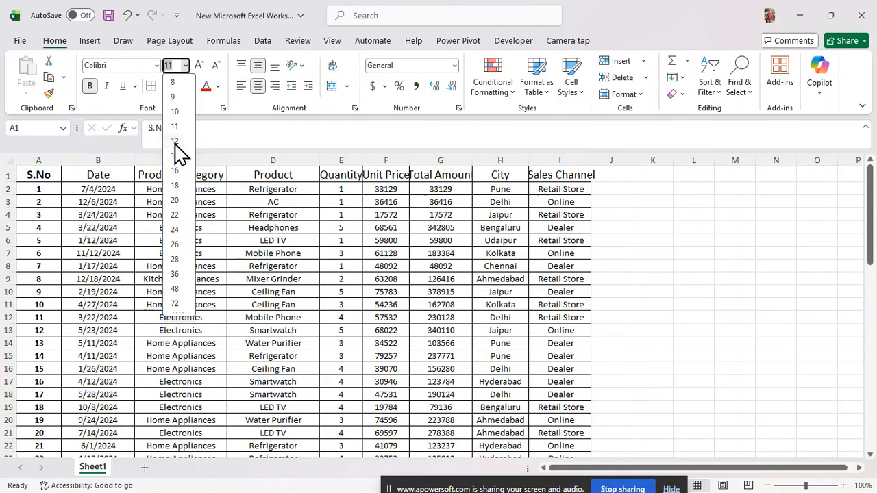
left_click(176, 141)
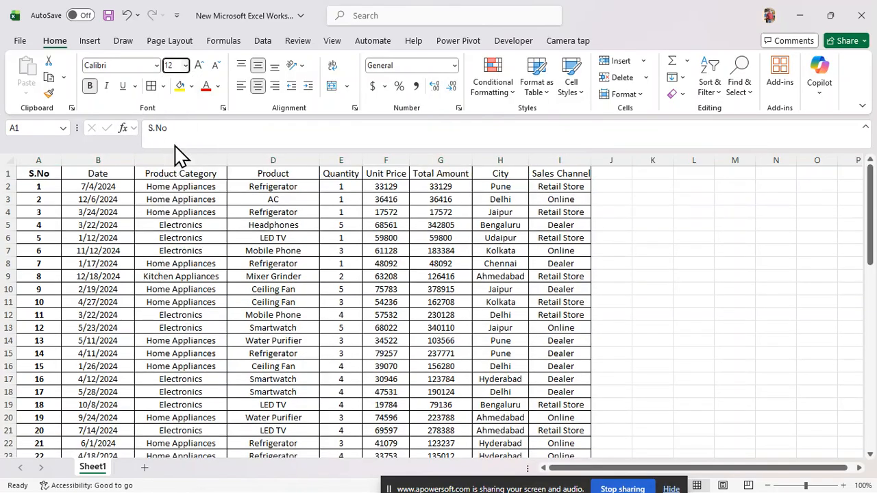
left_click(173, 66)
type("13")
key("Return")
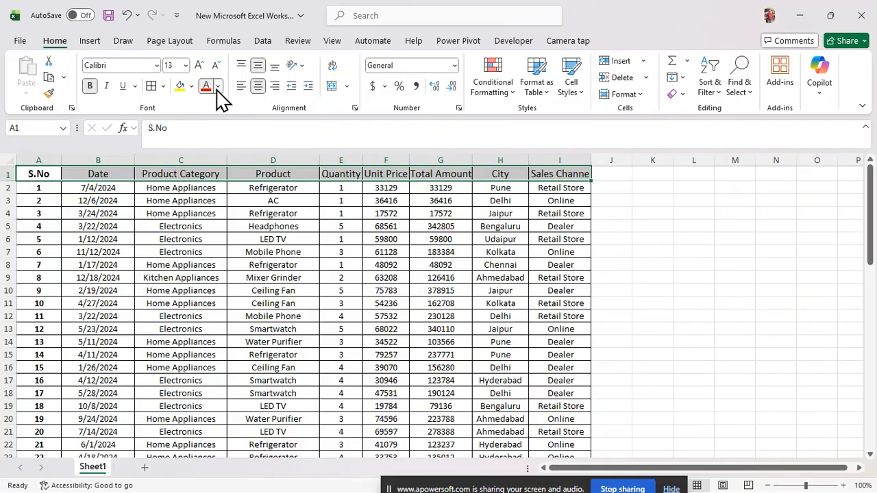
Give the header row A1:I1 a white font colour and a blue fill.
left_click(218, 87)
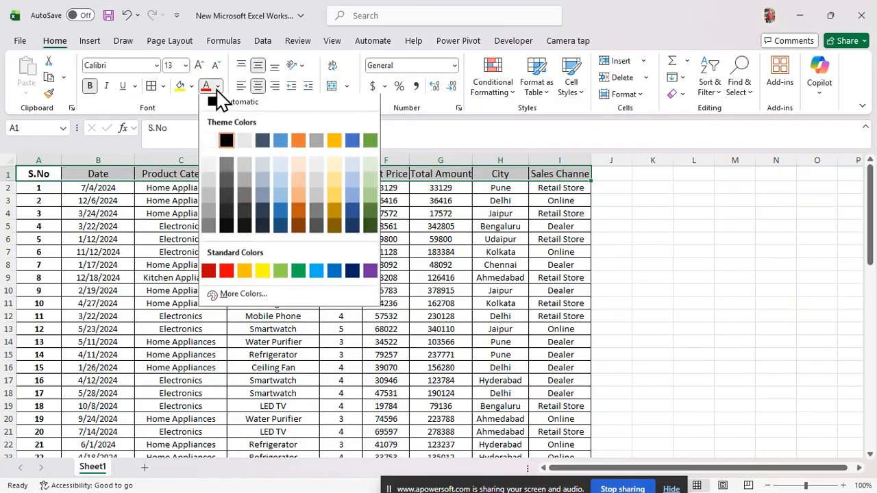
left_click(209, 143)
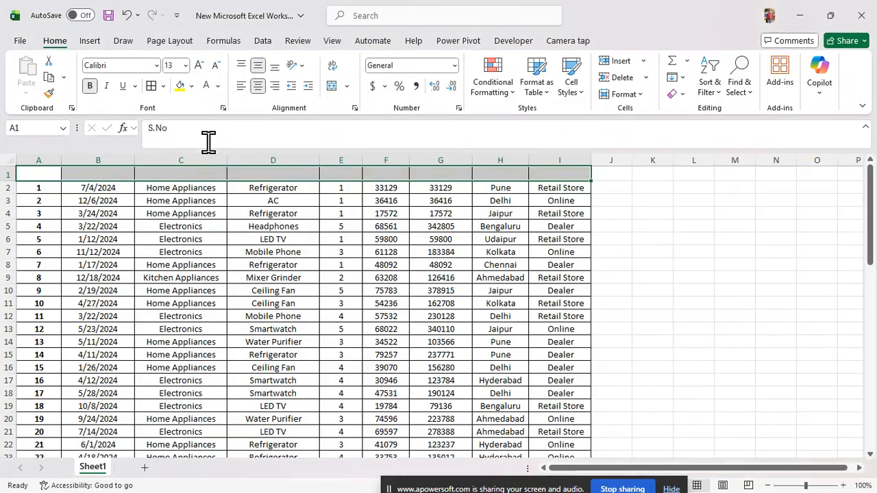
left_click(191, 89)
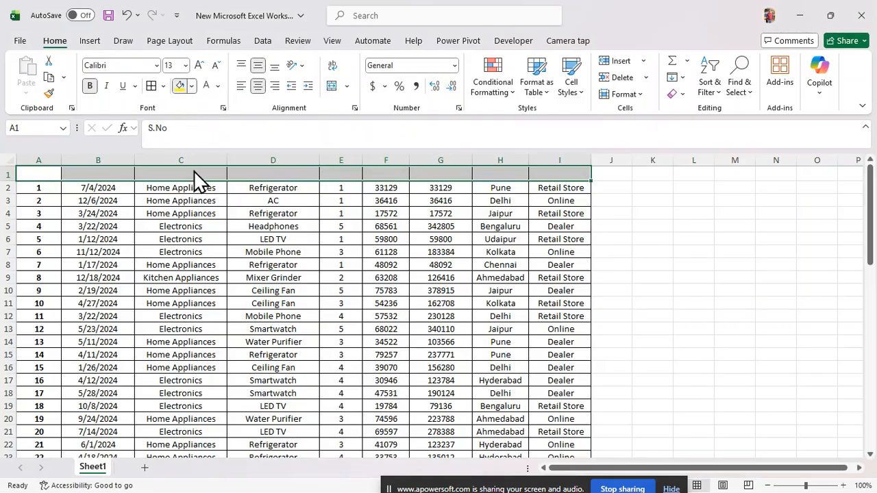
left_click(308, 255)
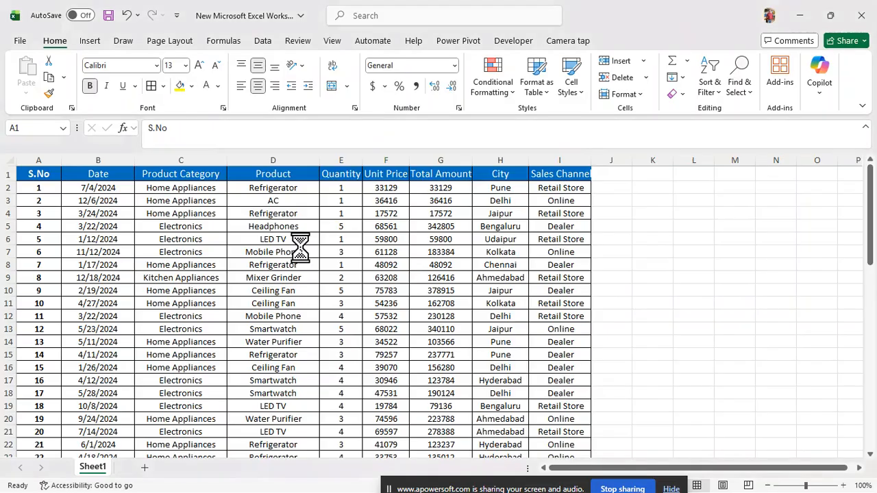
Widen the Unit Price, Quantity and Sales Channel columns so their header text fits.
left_click_drag(406, 160, 421, 160)
left_click_drag(363, 161, 371, 161)
left_click(336, 250)
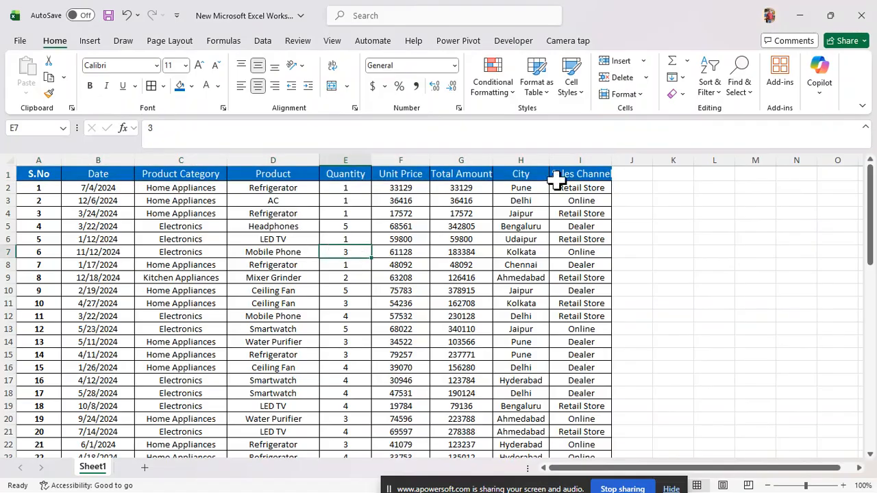
left_click_drag(611, 162, 626, 164)
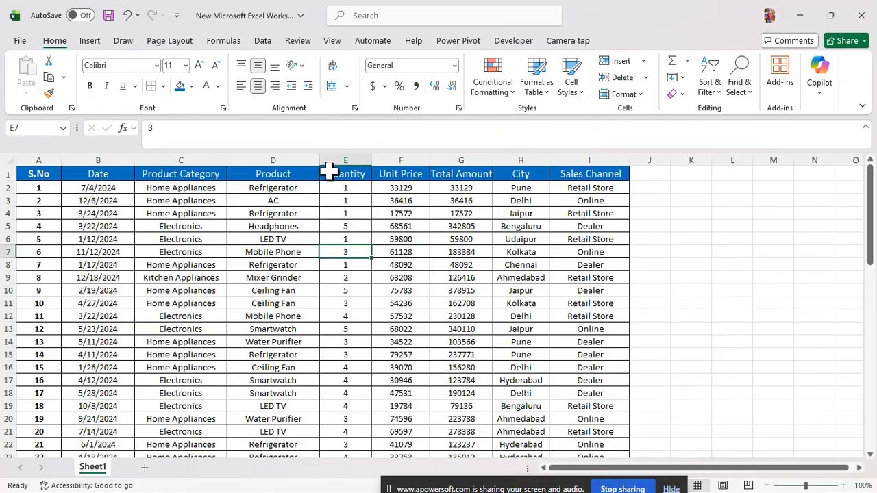
Move the City and Sales Channel columns between Product and Quantity, shifting the numeric columns over without overwriting them.
left_click(516, 161)
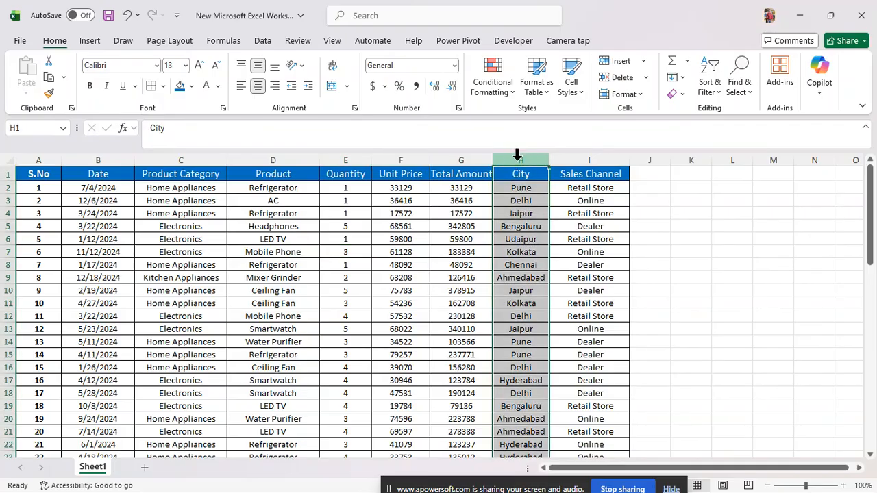
key("shift+Right")
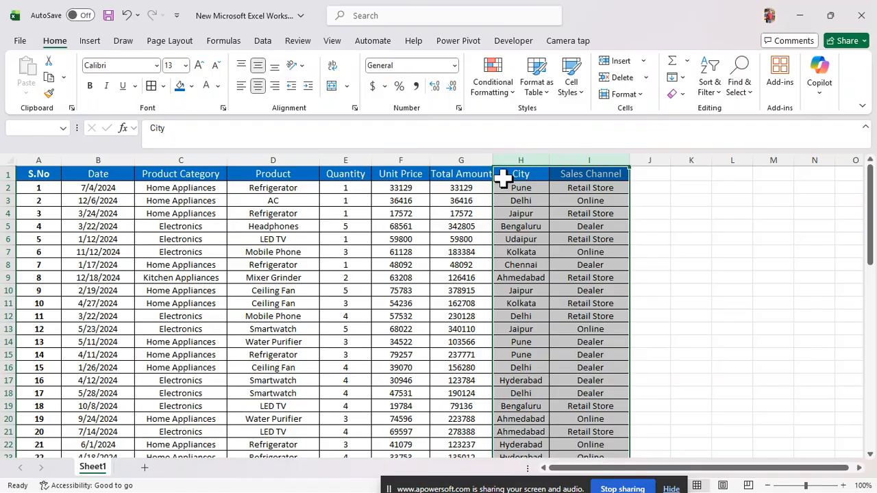
left_click_drag(493, 188, 325, 177)
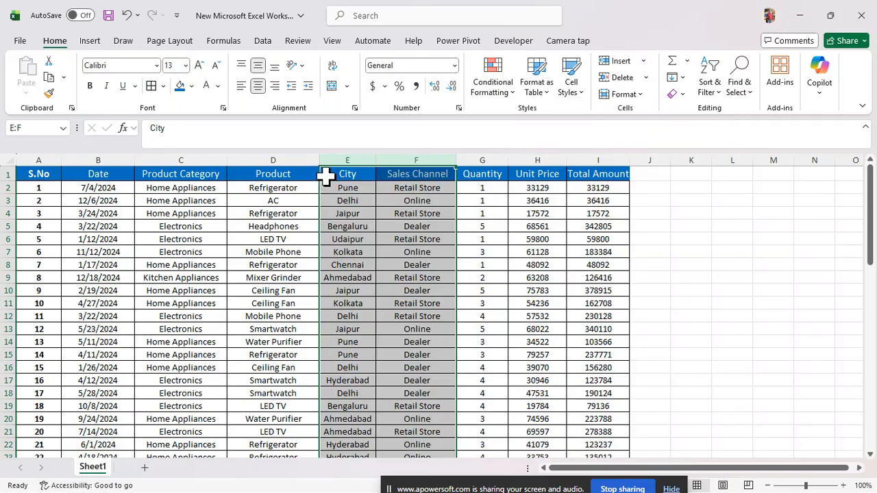
left_click(431, 228)
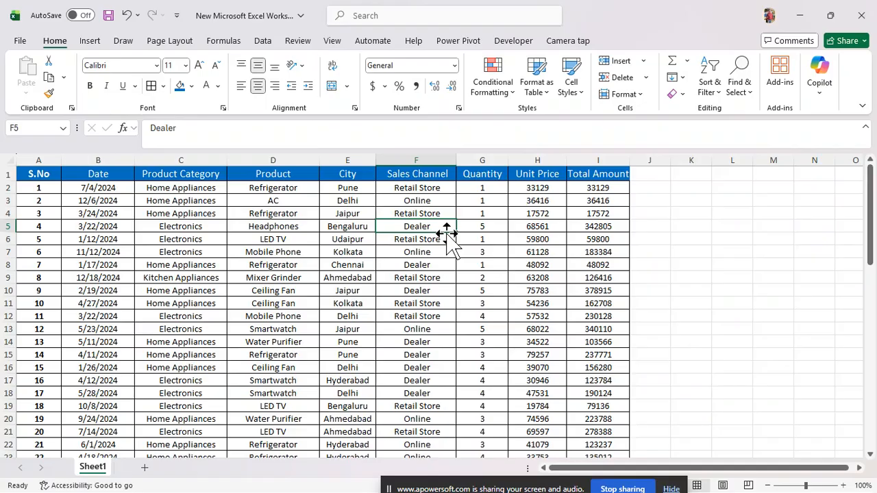
Rename the sheet to Sales Data and give its tab the standard light blue colour.
double_click(96, 468)
type("S")
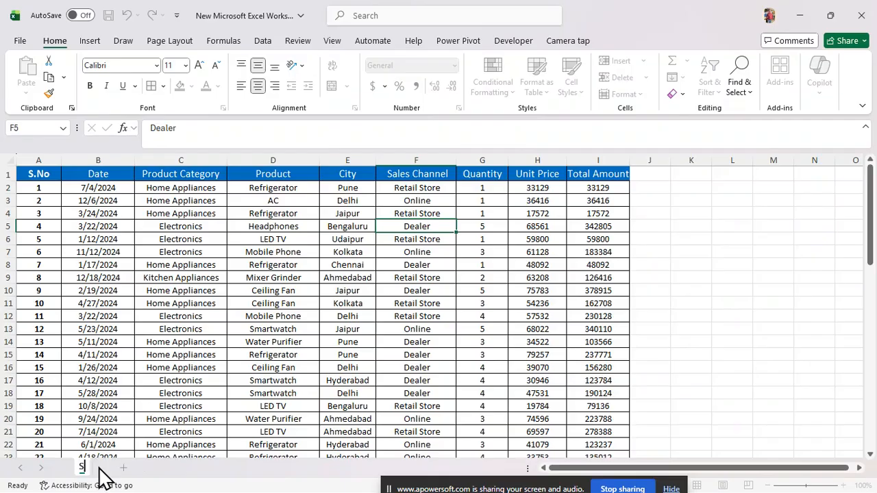
type("ales Data")
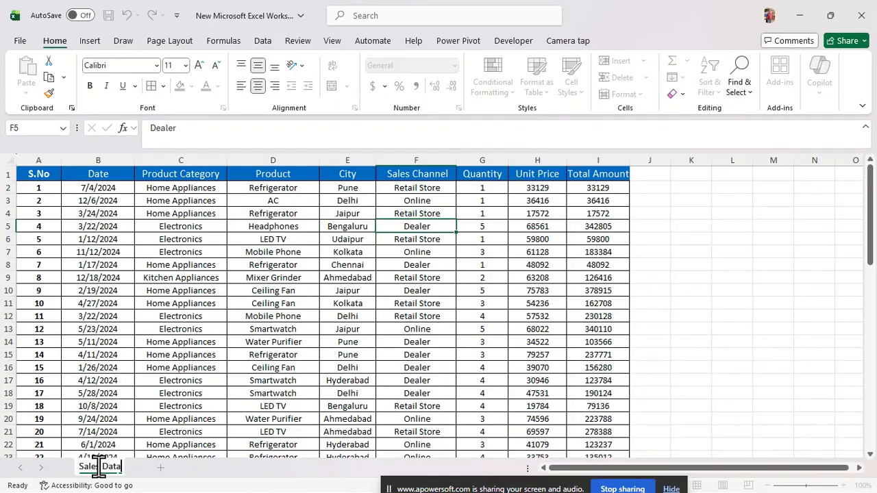
key("Return")
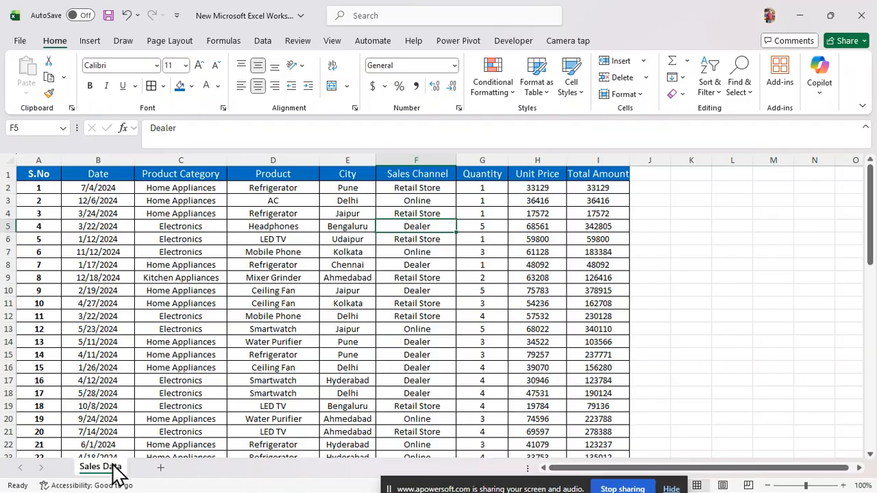
right_click(112, 467)
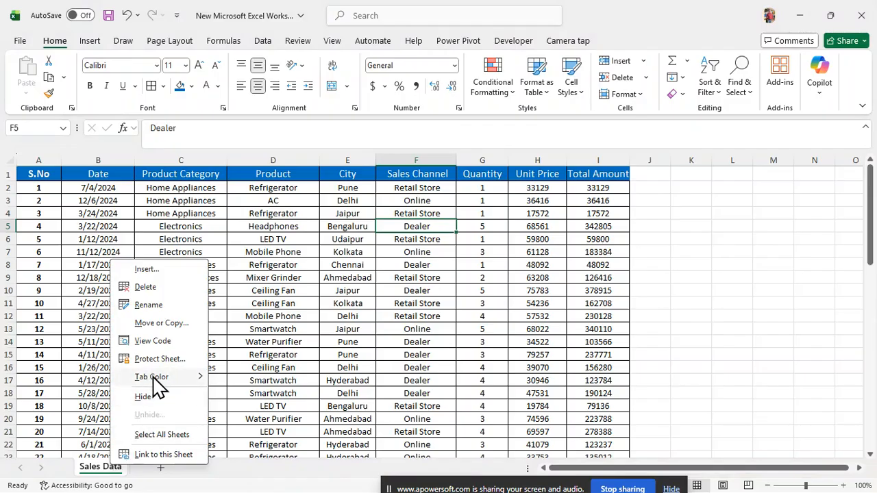
mouse_move(157, 379)
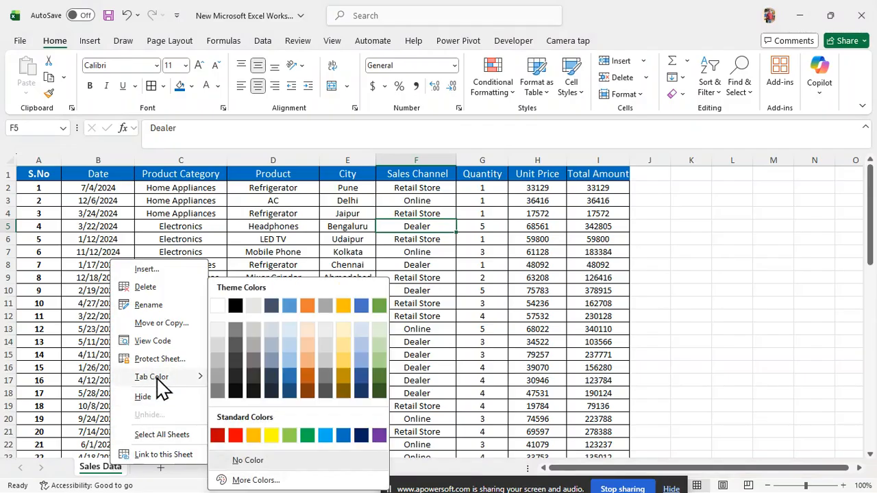
left_click(324, 433)
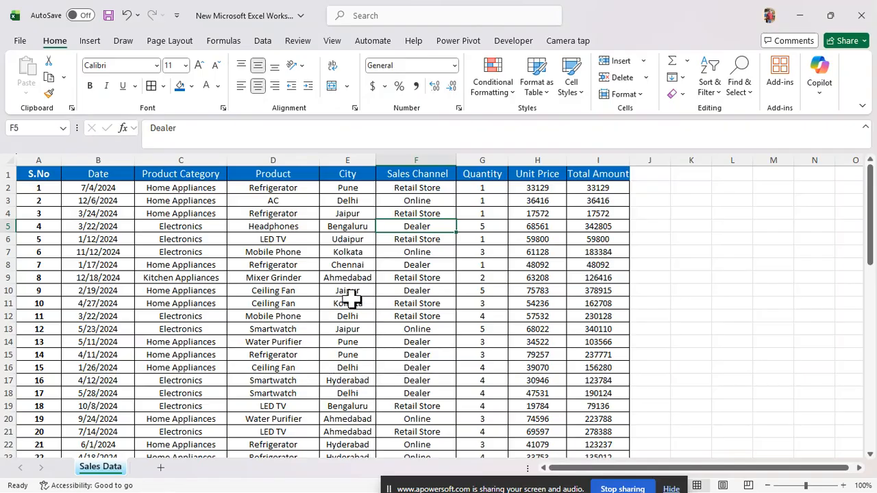
Add filter buttons to the header row A1:I1.
left_click(24, 173)
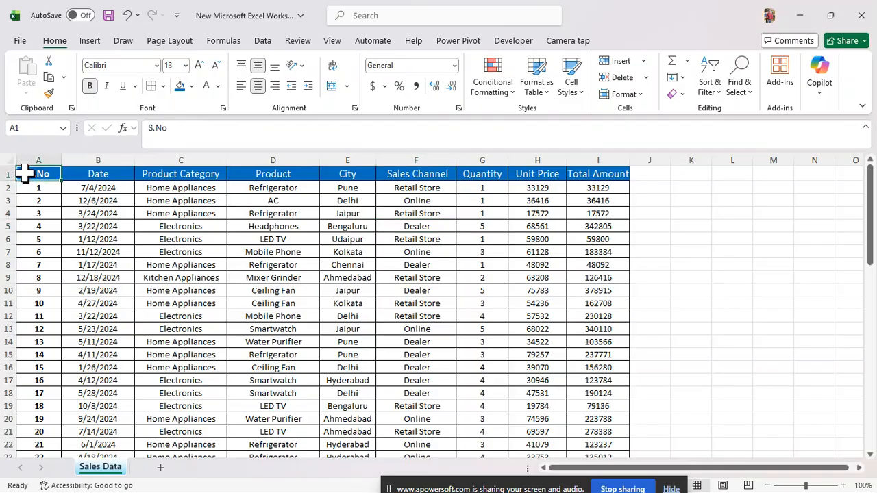
key("shift+Right")
key("shift+Right")
key("shift+Right")
key("shift+Right")
key("shift+Right")
key("shift+Right")
key("shift+Right")
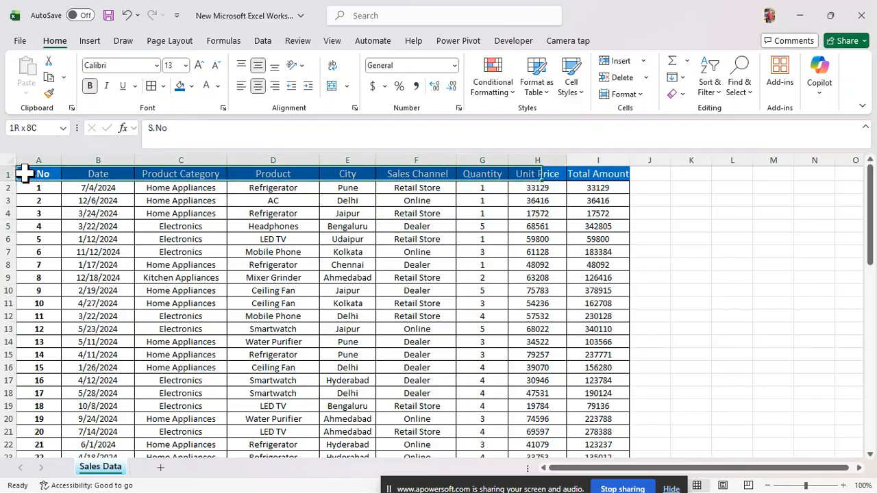
key("shift+Right")
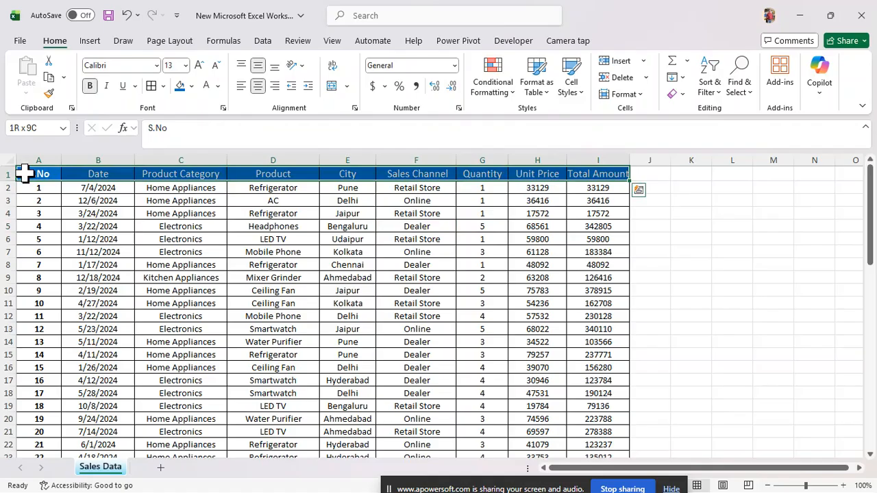
key("ctrl+shift+l")
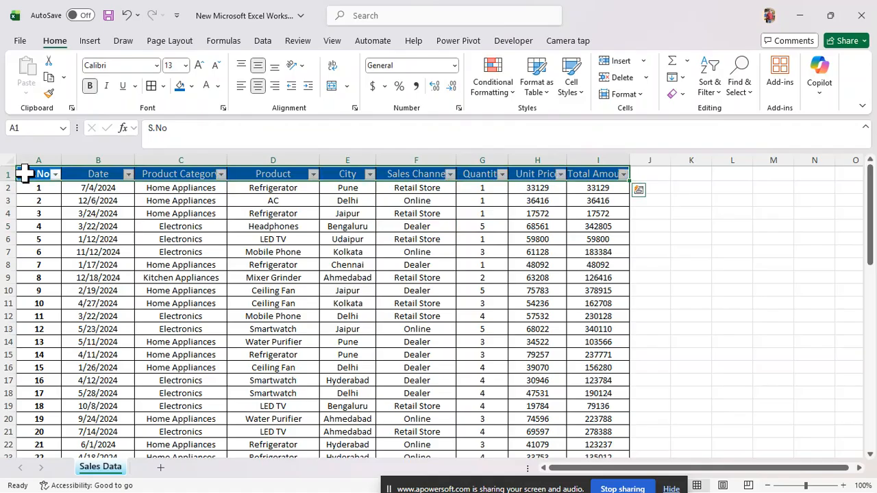
left_click(591, 339)
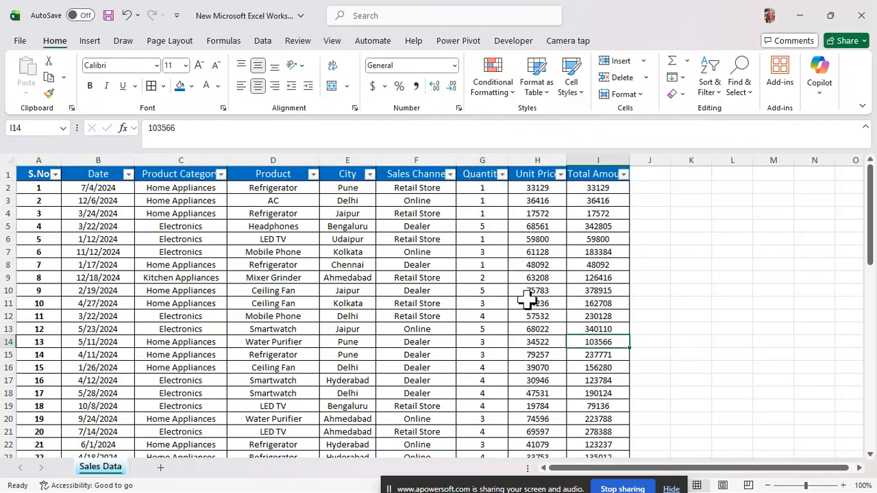
Remove the filter buttons from the header row A1:I1.
left_click(42, 173)
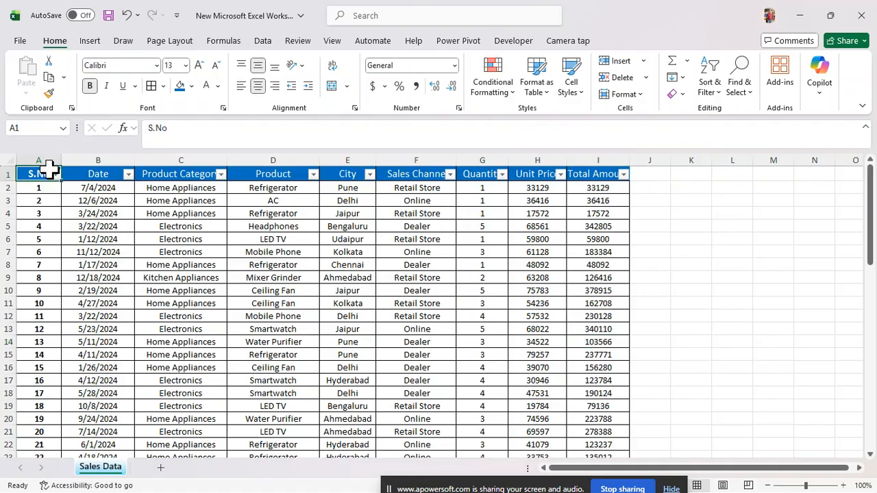
key("shift+Right")
key("shift+Right")
key("shift+Right")
key("shift+Right")
key("shift+Right")
key("shift+Right")
key("shift+Right")
key("shift+Right")
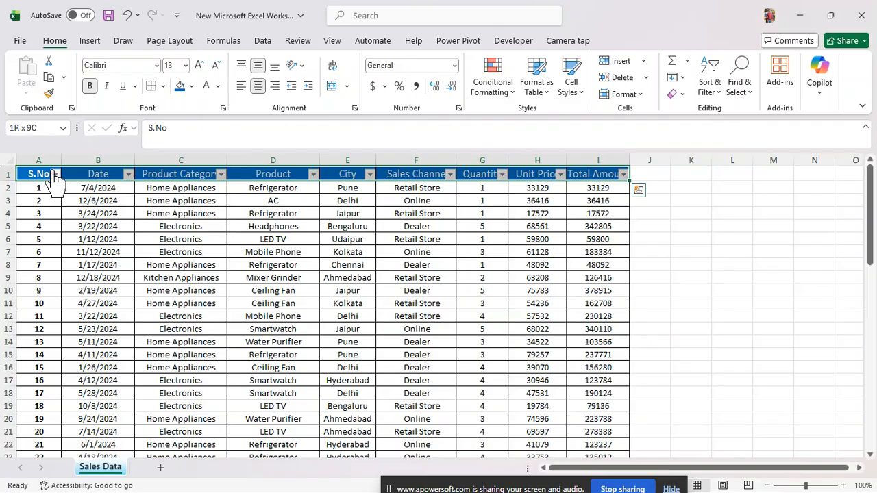
key("ctrl+shift+l")
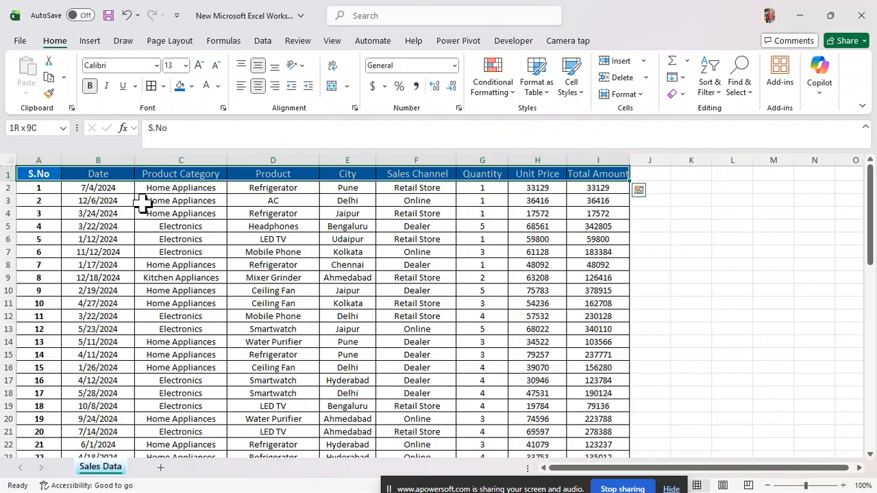
left_click(207, 252)
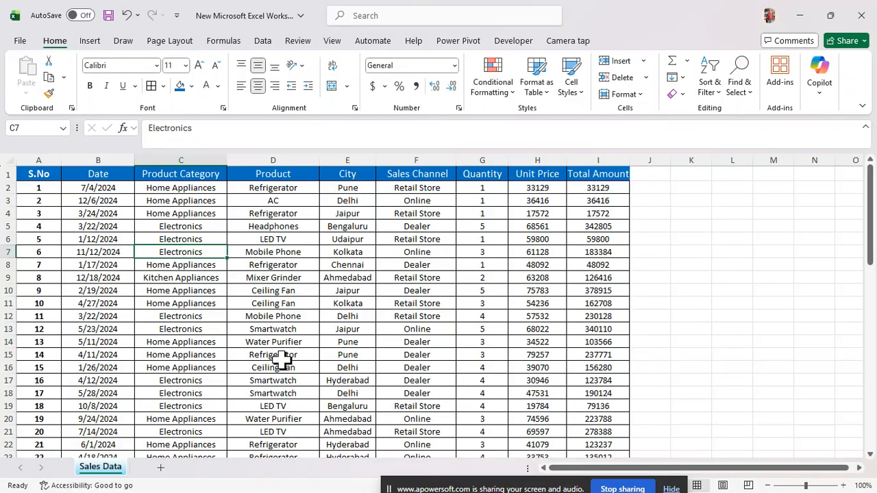
scroll(274, 371, "down", 2)
scroll(274, 370, "down", 12)
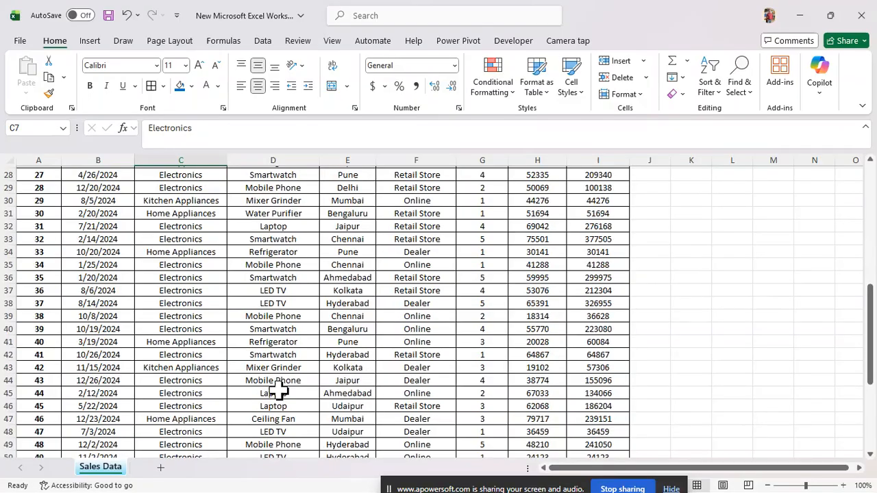
scroll(280, 398, "down", 2)
scroll(280, 400, "up", 8)
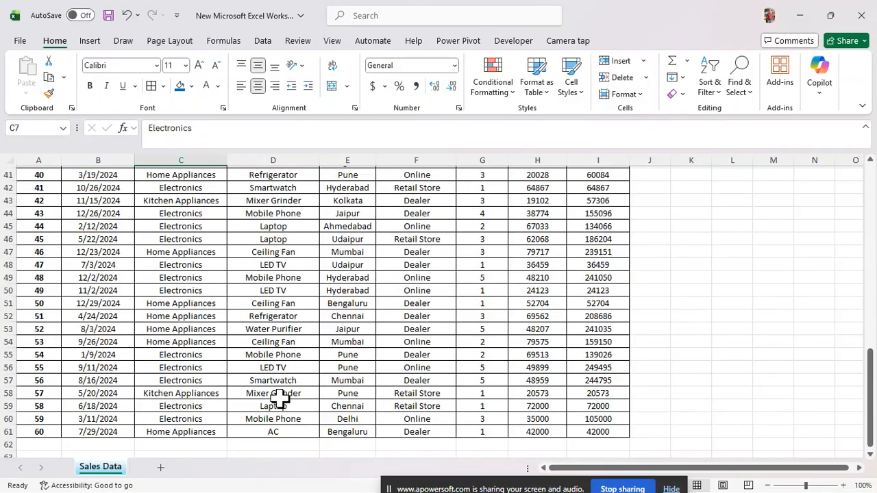
Select the whole sales table and set up a custom sort with City as the sort column.
scroll(280, 400, "up", 9)
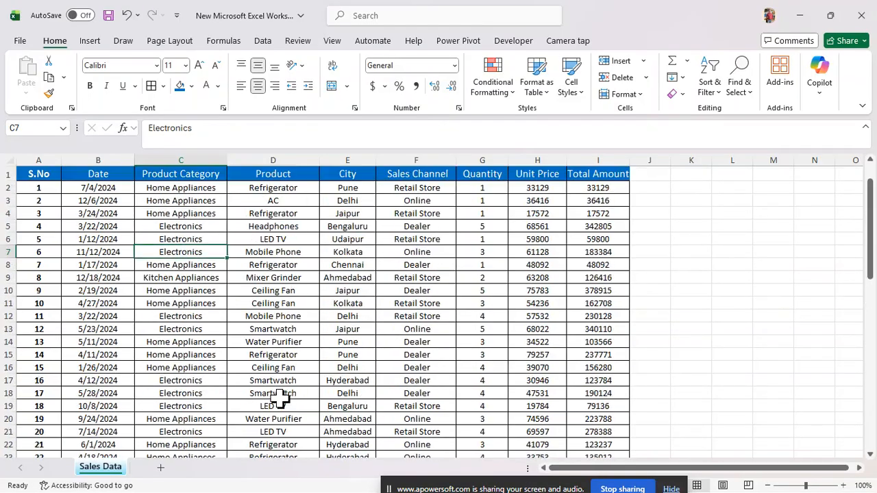
left_click(713, 96)
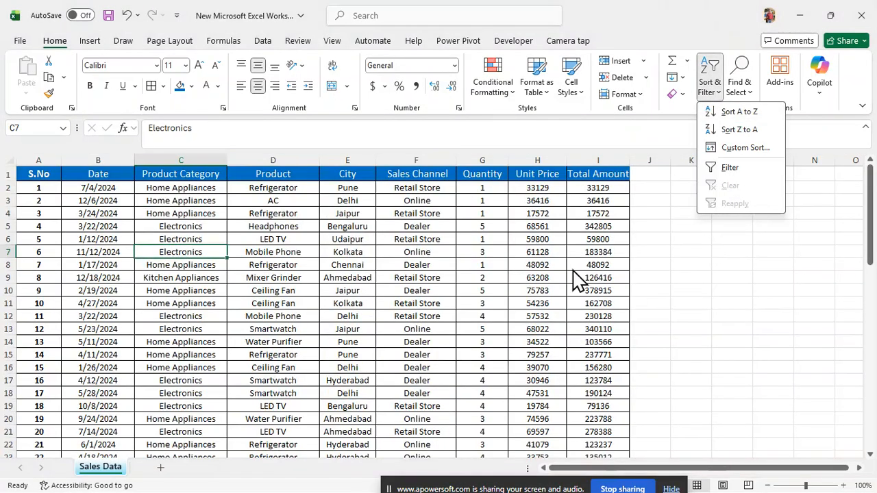
left_click(517, 264)
left_click(464, 275)
key("ctrl+a")
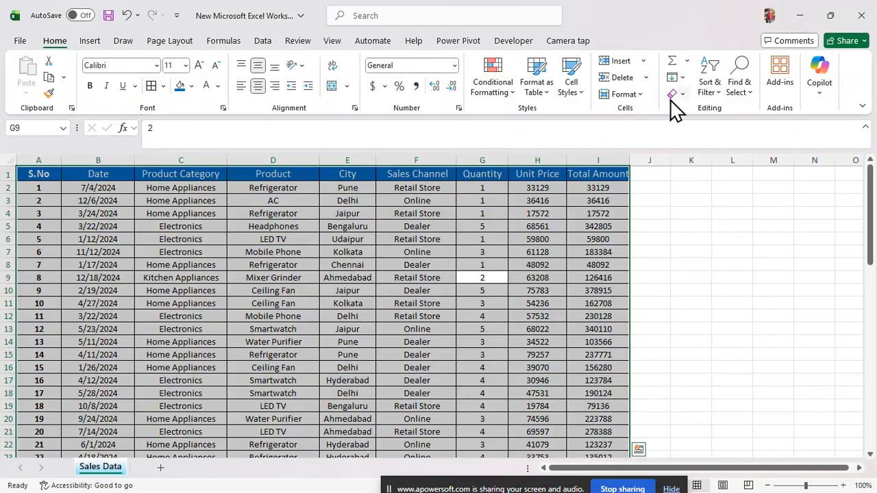
left_click(720, 89)
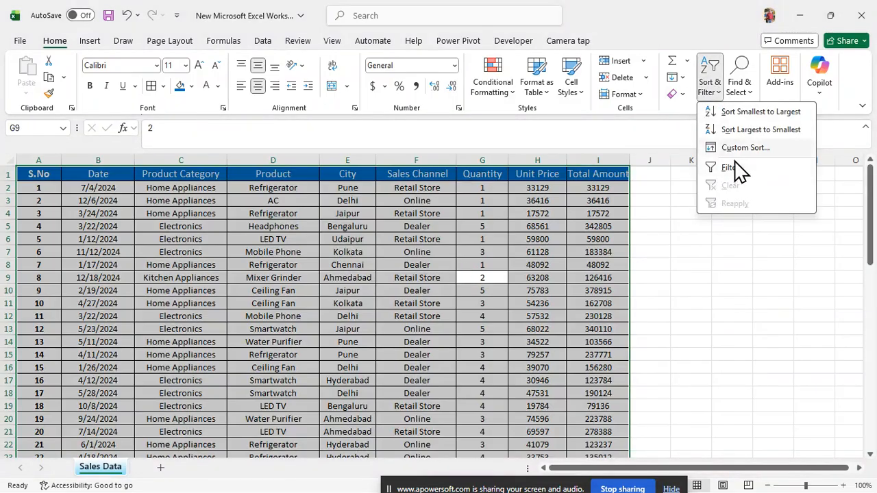
left_click(734, 168)
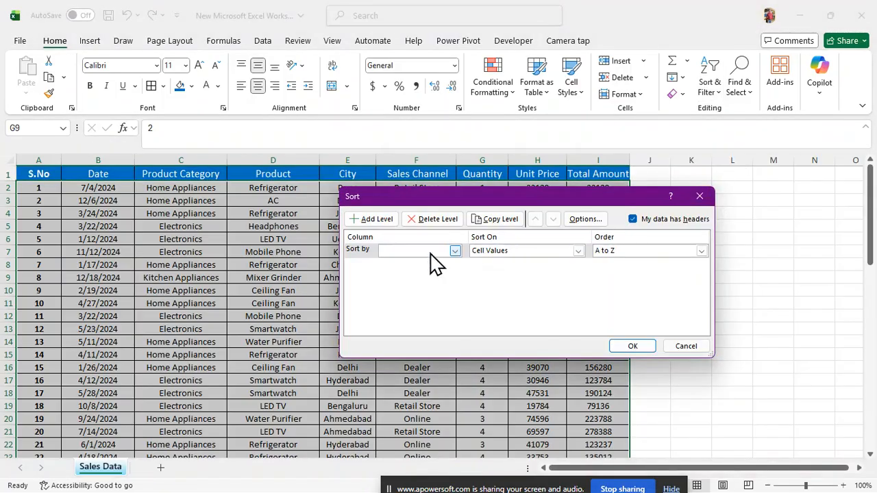
left_click(456, 251)
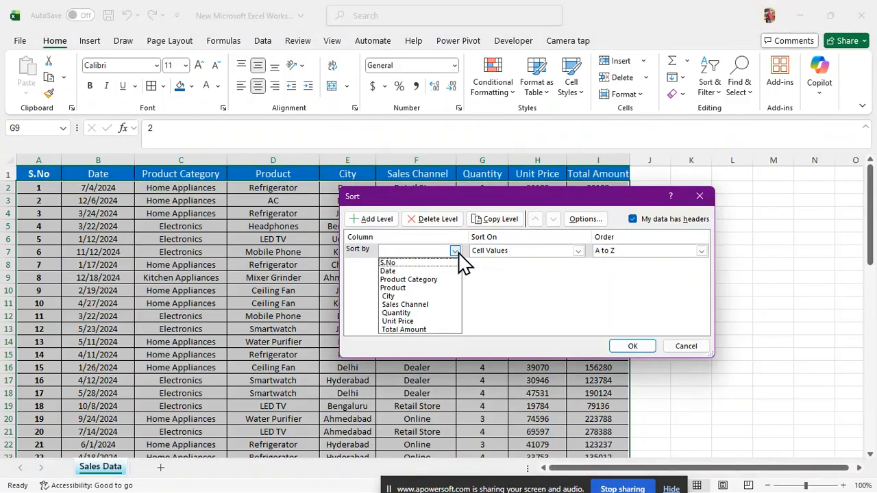
left_click(415, 297)
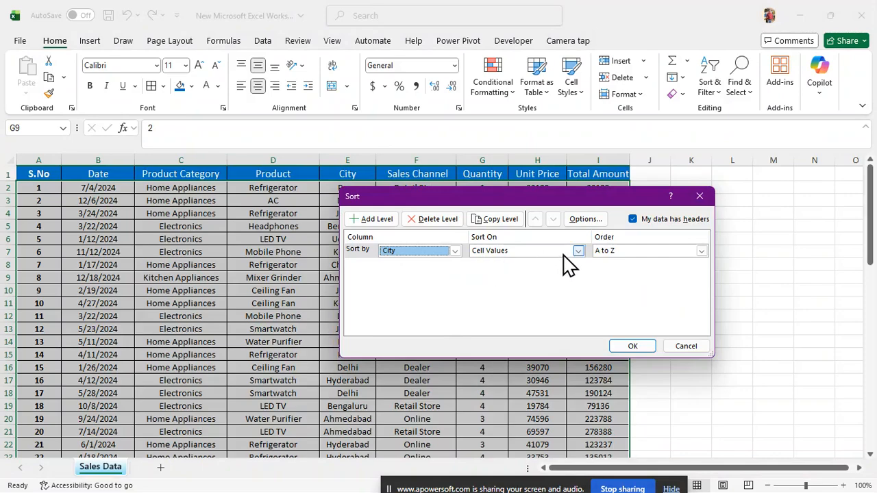
Set the City sort order to the custom list Jaipur, Delhi, Pune and apply the sort.
left_click(671, 250)
left_click(634, 279)
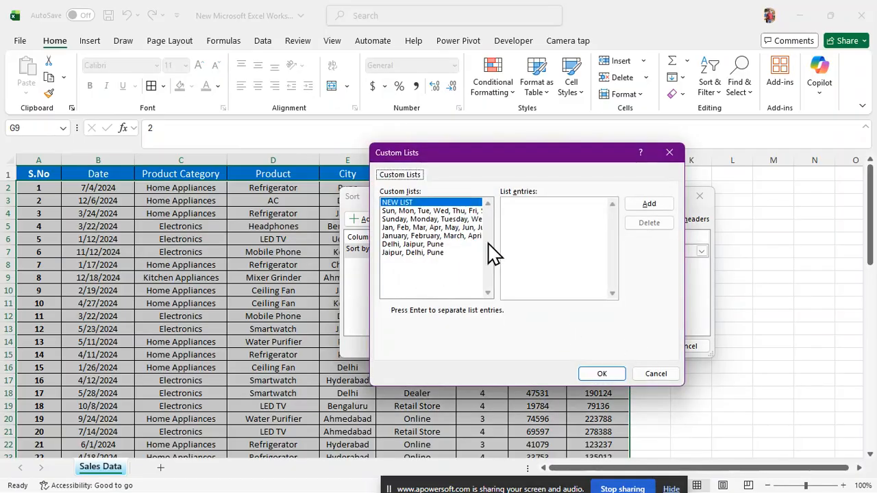
left_click(527, 215)
left_click(404, 253)
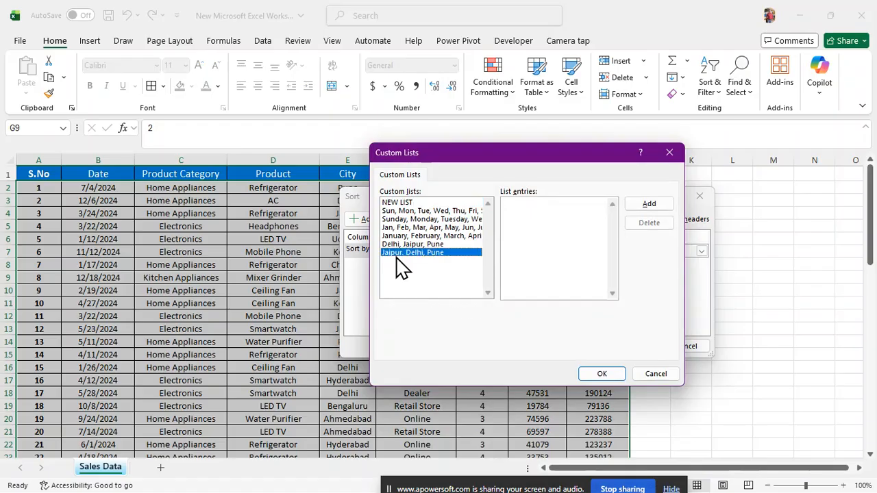
left_click(599, 374)
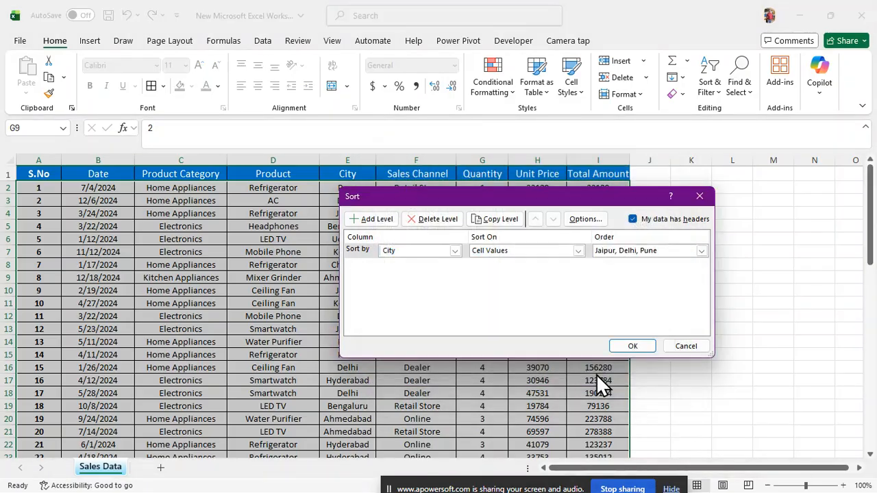
left_click(639, 348)
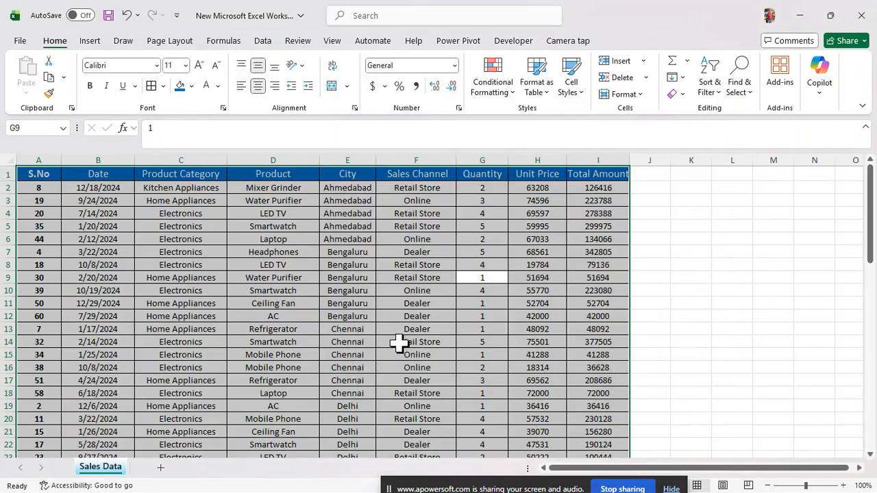
Check the row order in the City column, and undo the custom sort.
left_click(371, 342)
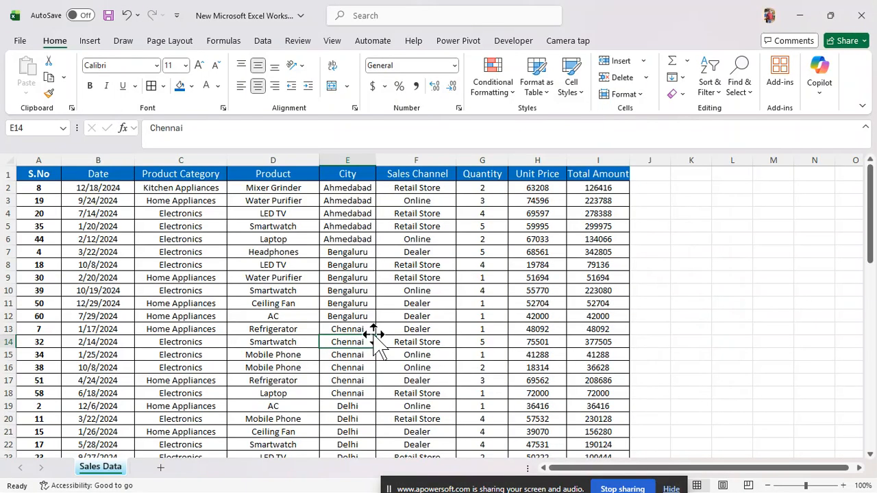
scroll(371, 333, "down", 3)
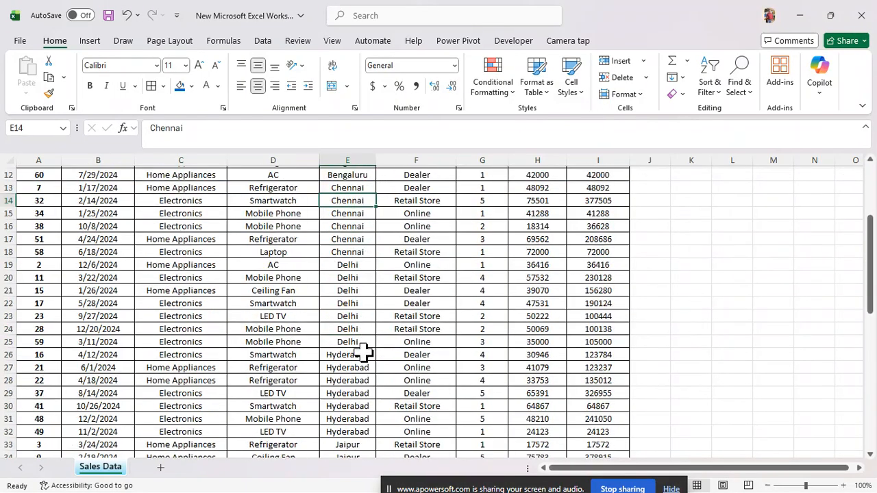
scroll(363, 339, "up", 3)
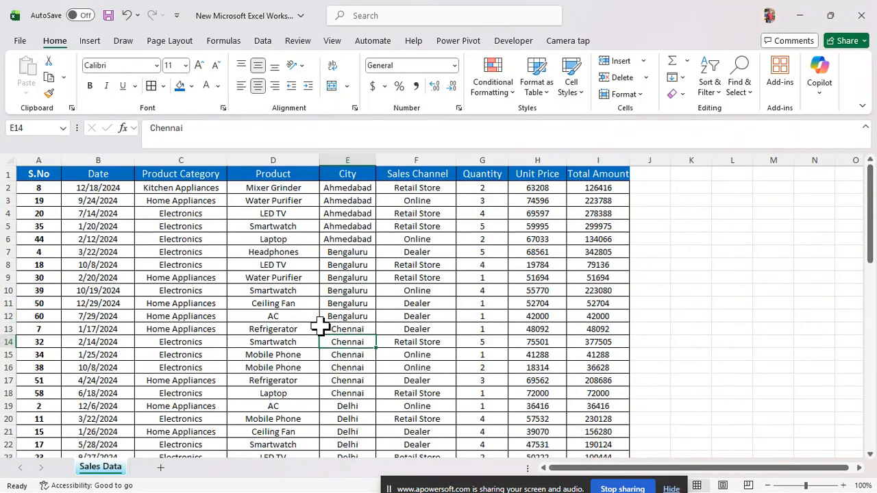
key("ctrl+z")
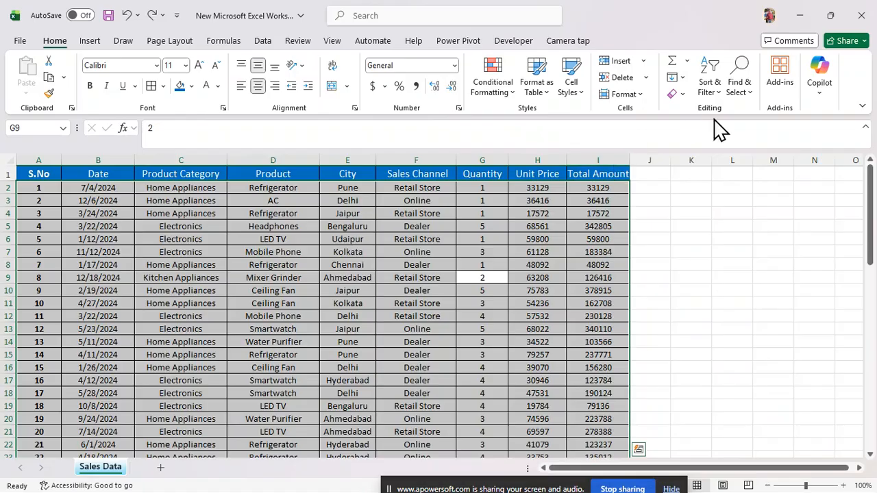
Sort the table by City using a new custom list with the entry Jaipur, Delhi, Ahmedabad.
left_click(710, 90)
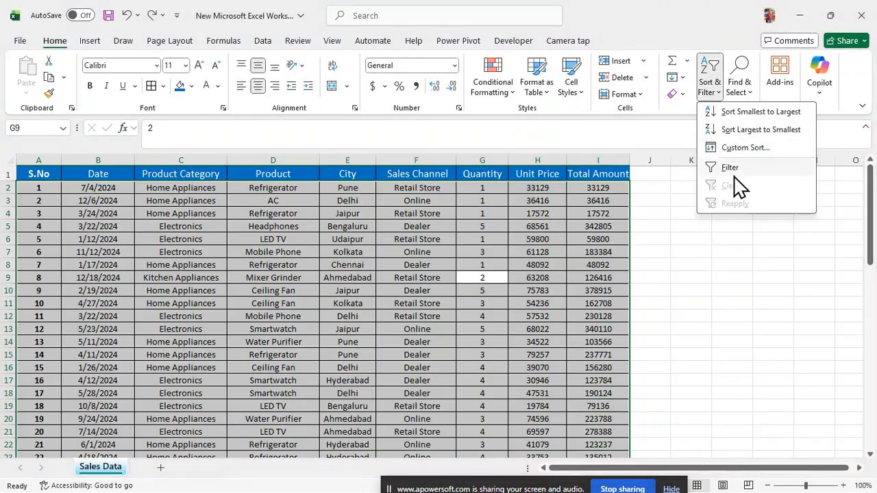
left_click(738, 147)
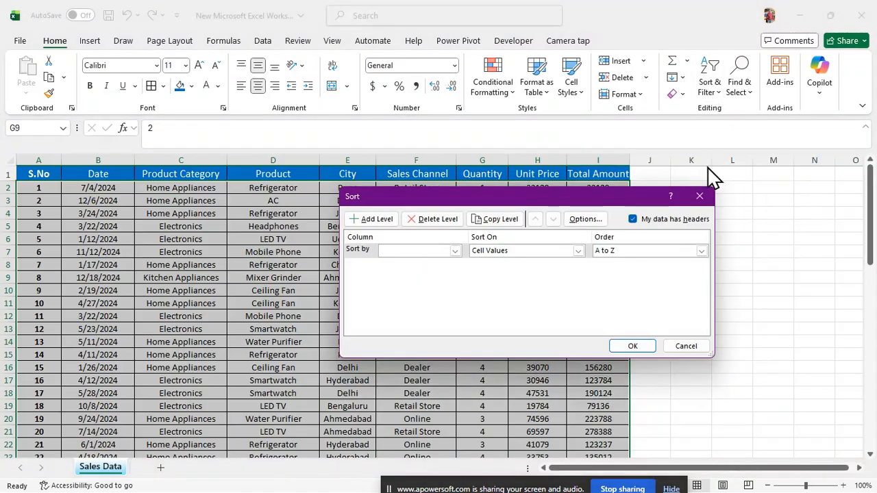
left_click(455, 251)
left_click(422, 295)
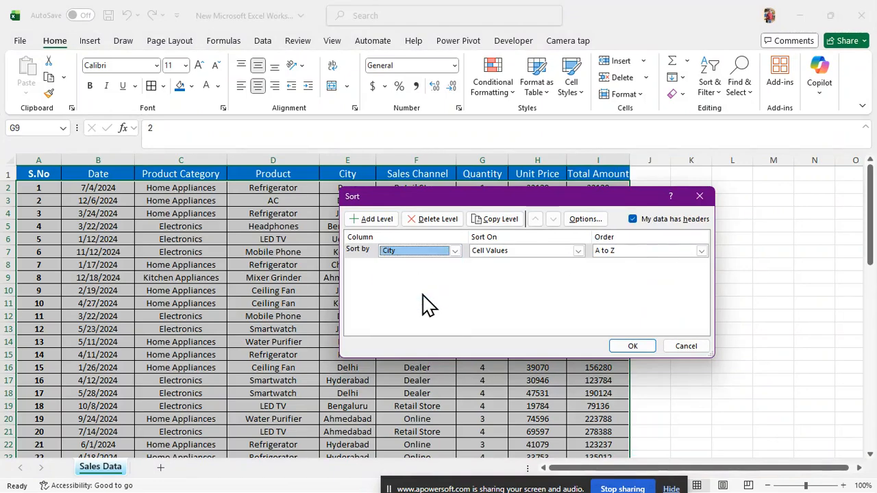
left_click(675, 253)
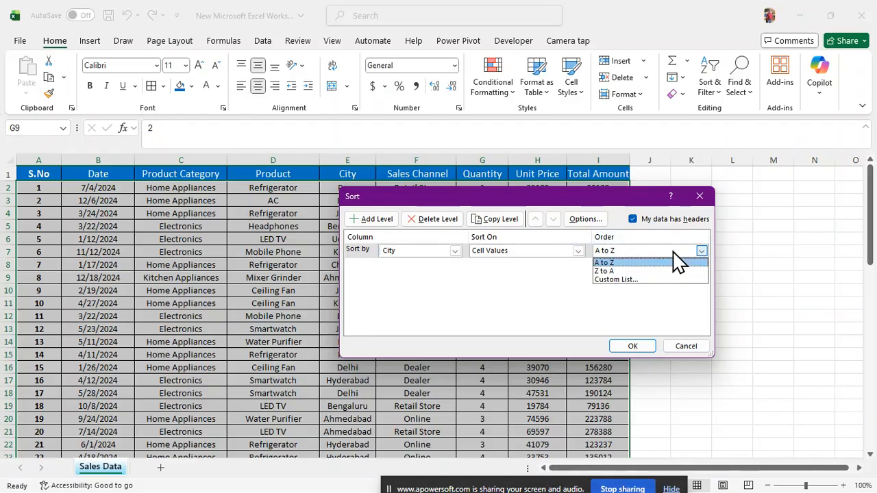
left_click(626, 280)
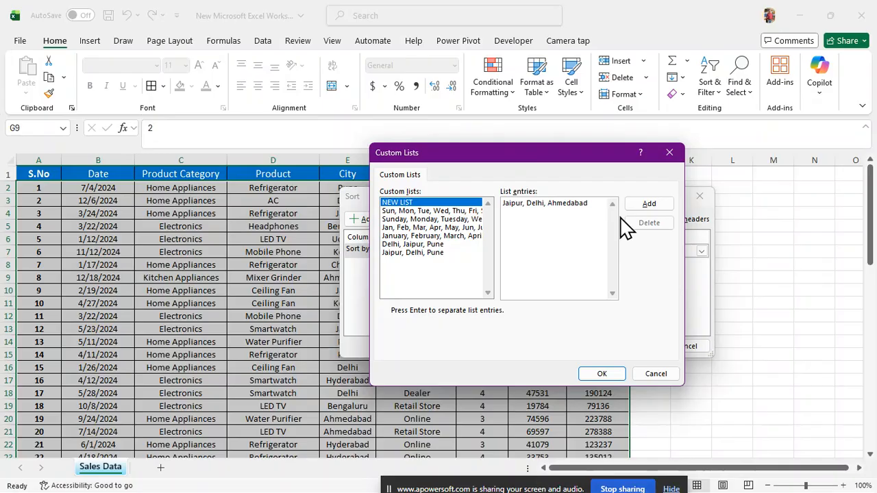
left_click(648, 206)
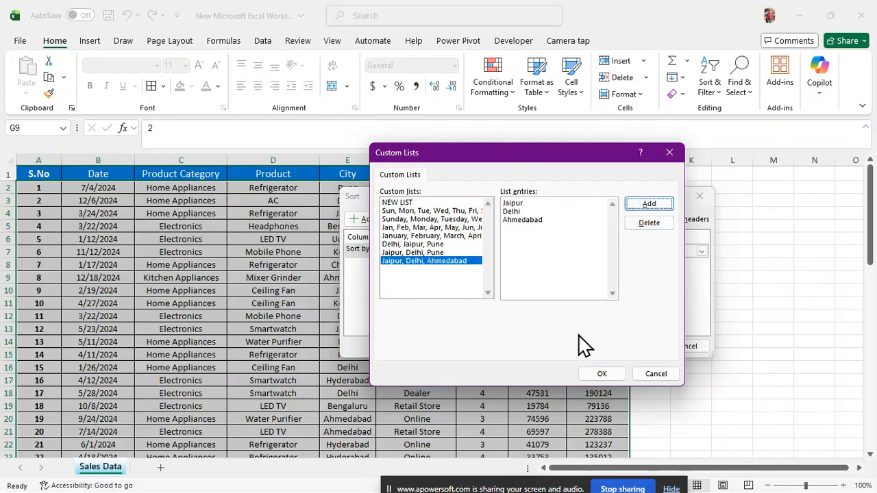
left_click(601, 374)
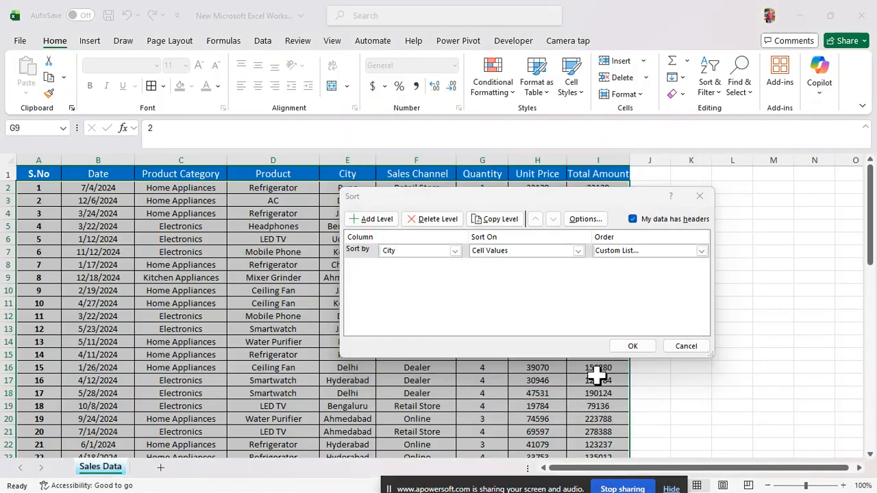
left_click(636, 348)
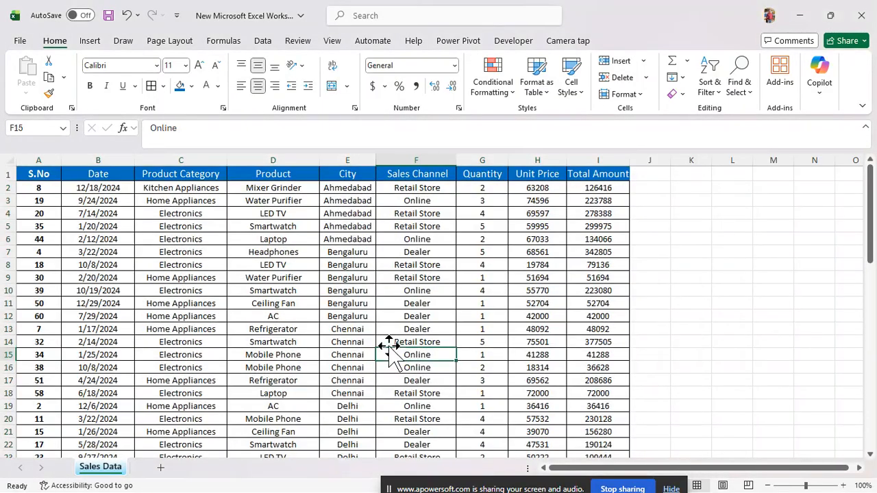
Look through the City order down to the last row of the table, and undo the second custom sort.
left_click(390, 353)
scroll(378, 240, "down", 6)
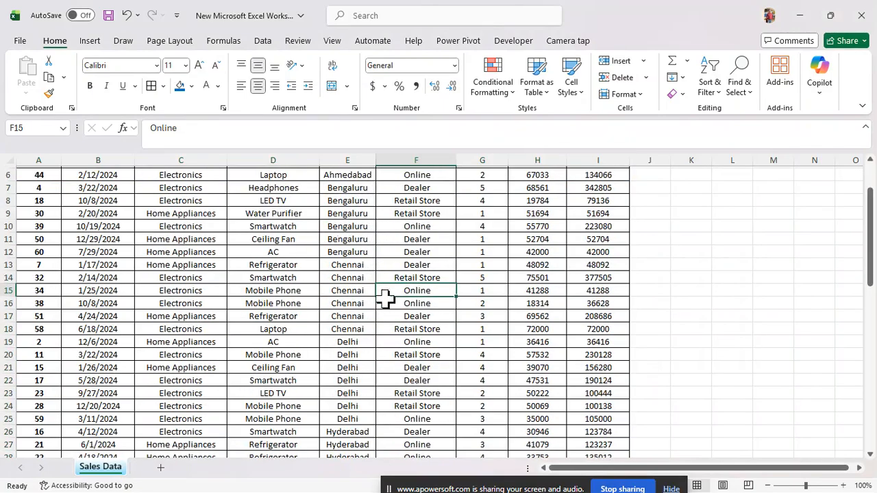
scroll(386, 317, "down", 9)
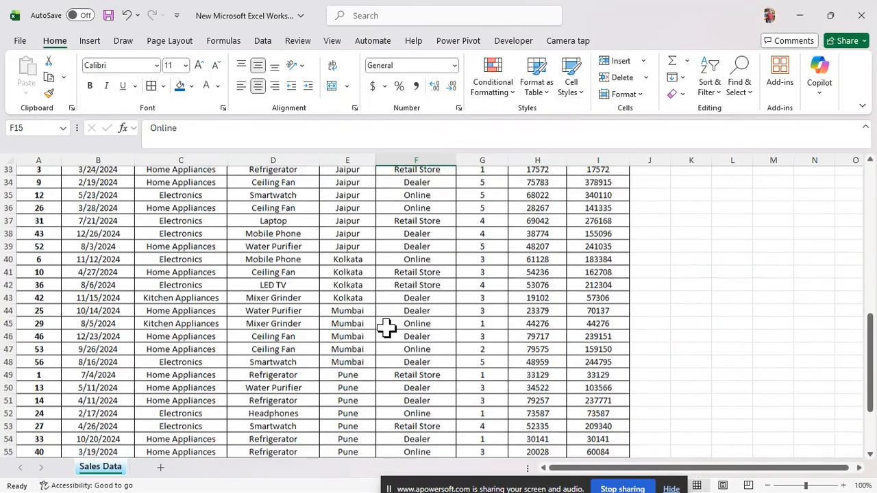
scroll(388, 335, "up", 5)
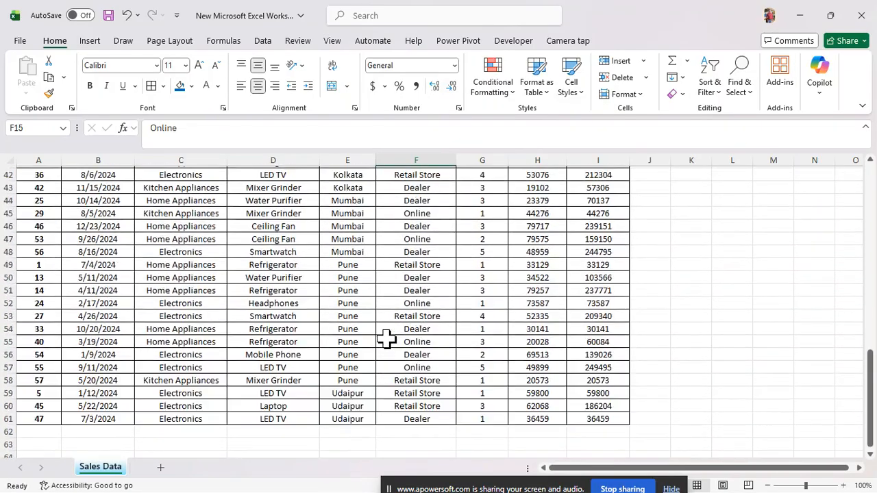
scroll(388, 329, "up", 7)
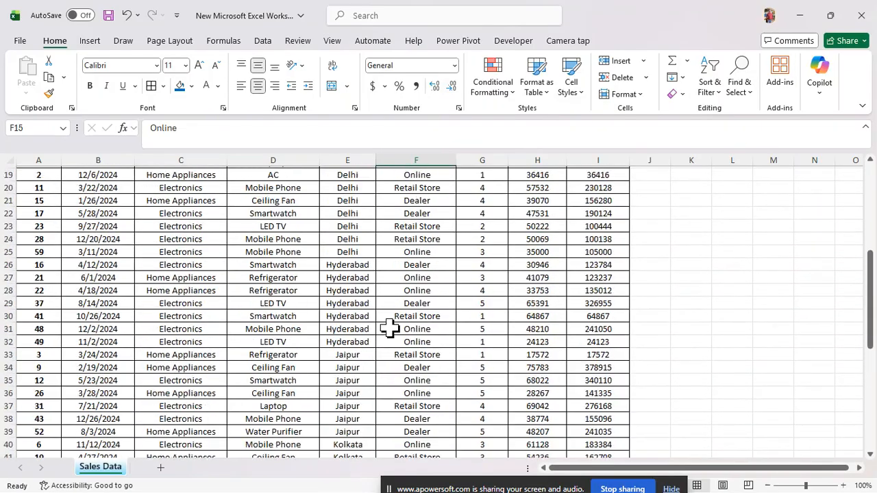
scroll(388, 330, "up", 5)
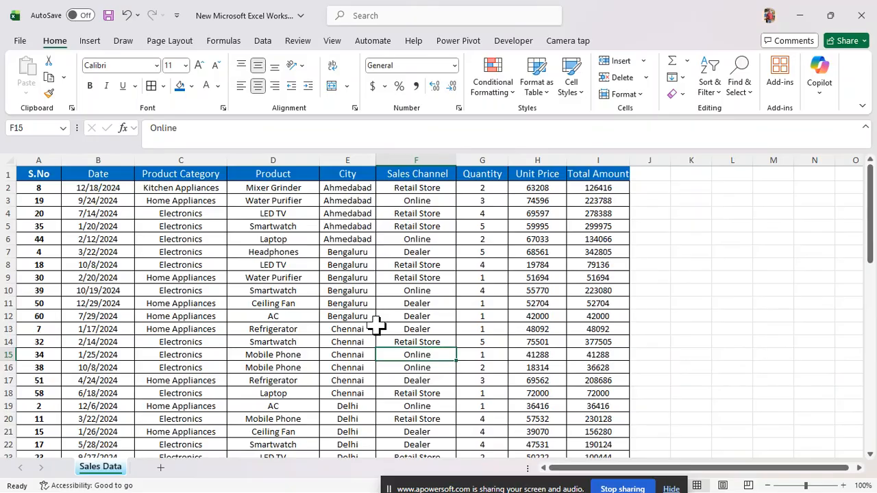
key("ctrl+z")
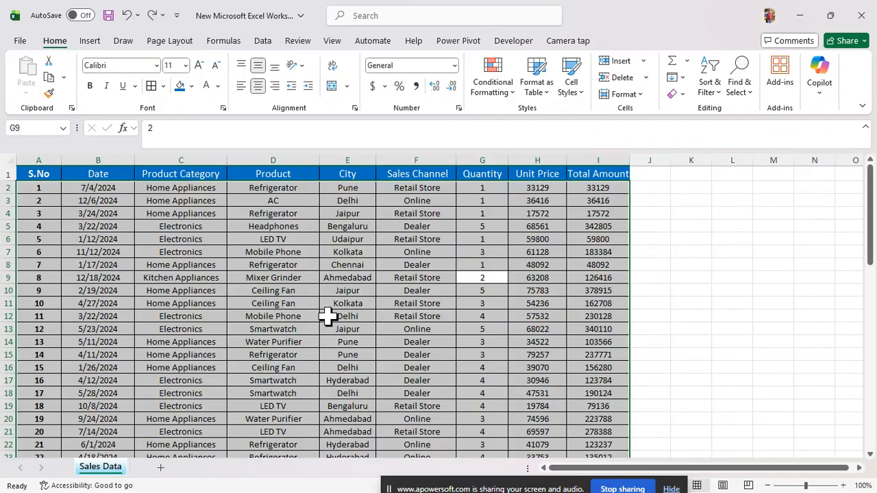
Undo the sheet renaming, the tab colour and the move of the City and Sales Channel columns.
key("ctrl+shift+l")
key("ctrl+z")
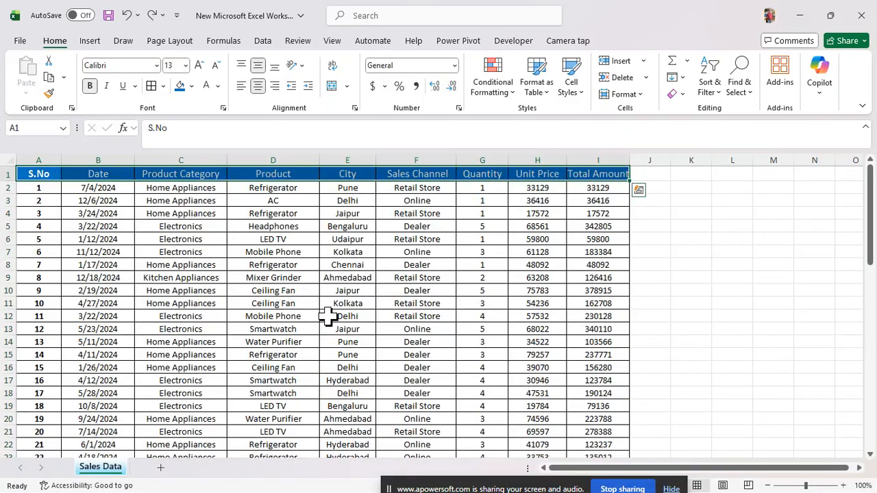
key("ctrl+z")
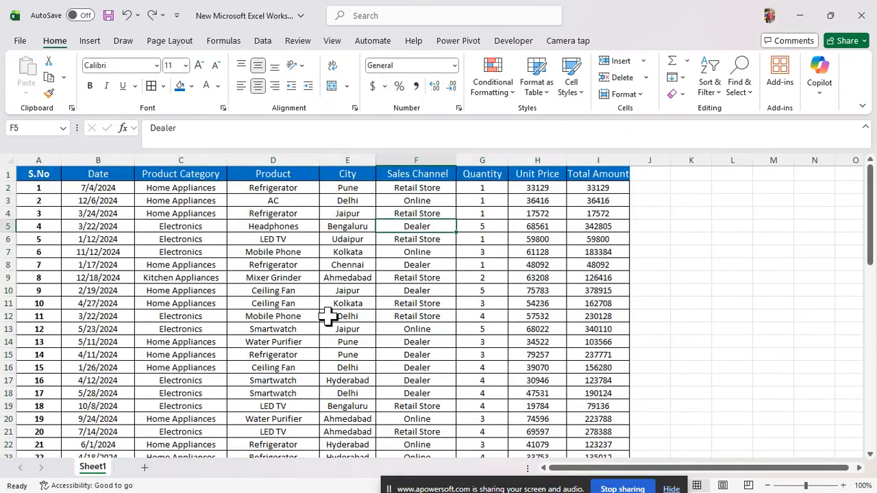
key("ctrl+z")
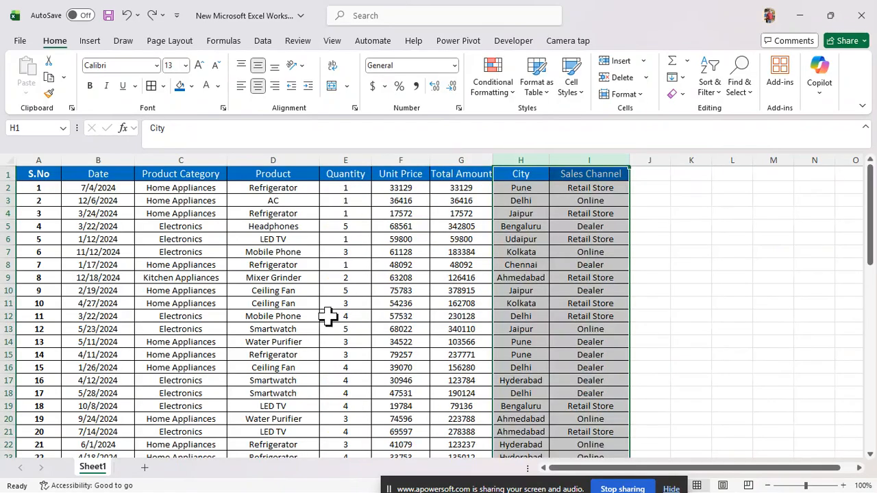
Undo the header row styling and further earlier edits until the TRUE and Text entries in K4:L4 are restored.
key("ctrl+z")
key("ctrl+z")
key("ctrl+z")
key("ctrl+z")
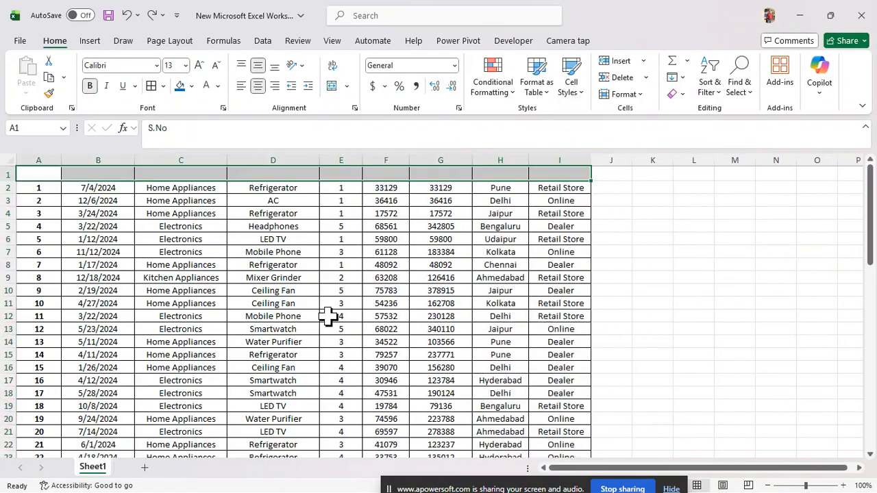
key("ctrl+z")
key("ctrl+z")
key("ctrl+z")
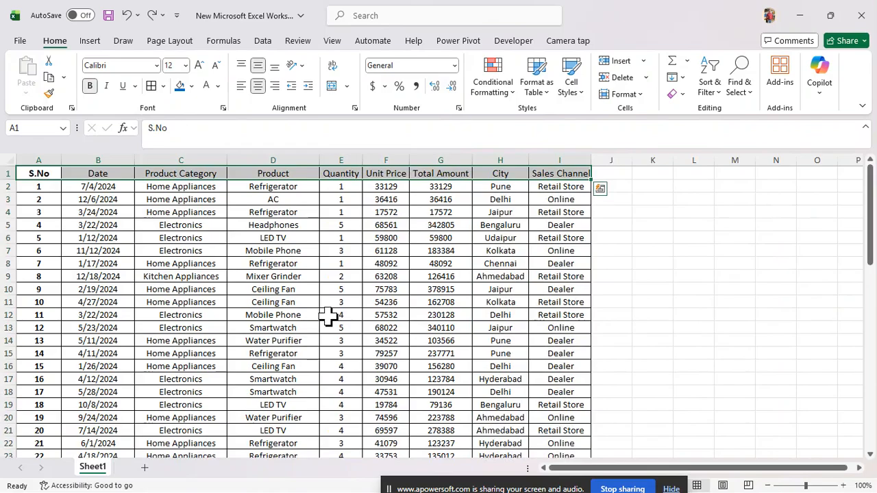
key("ctrl+z")
key("ctrl+z")
key("ctrl+z")
key("ctrl+z")
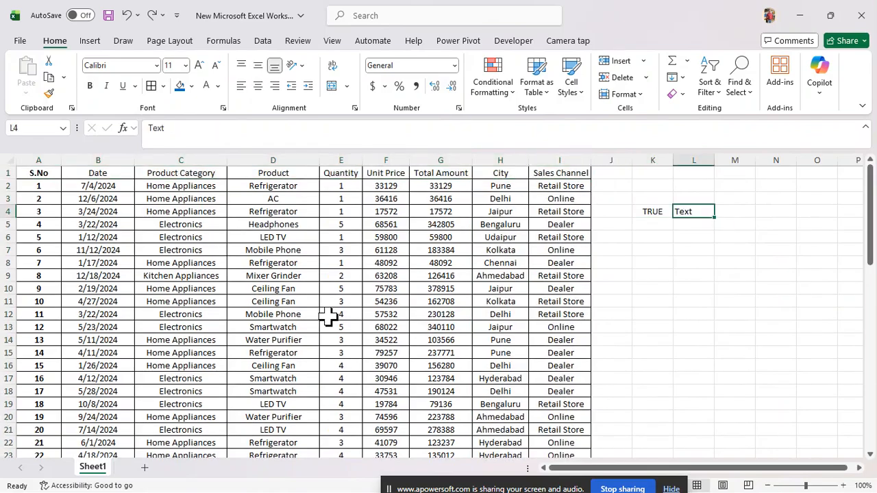
Undo the K4:L4 entries, the date format conversion and further edits until the duplicate Product Category and Product columns are restored.
key("ctrl+z")
key("ctrl+z")
key("ctrl+z")
key("ctrl+z")
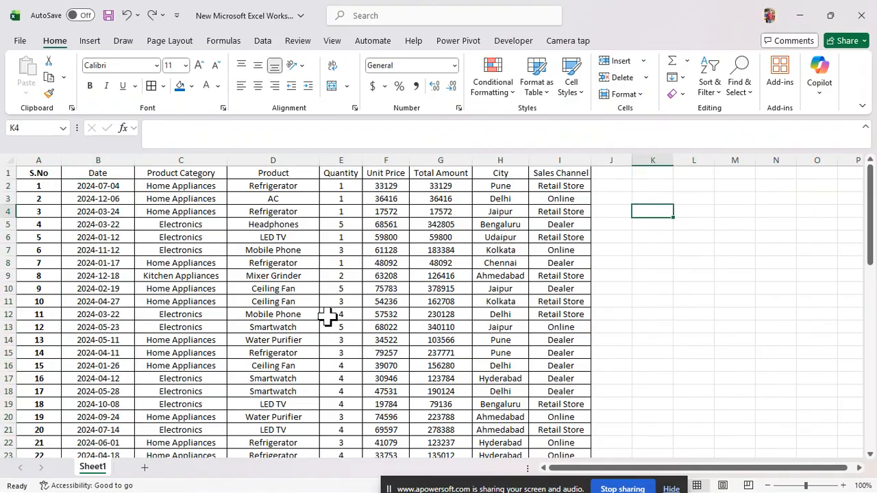
key("ctrl+z")
key("ctrl+z")
key("ctrl+z")
key("ctrl+z")
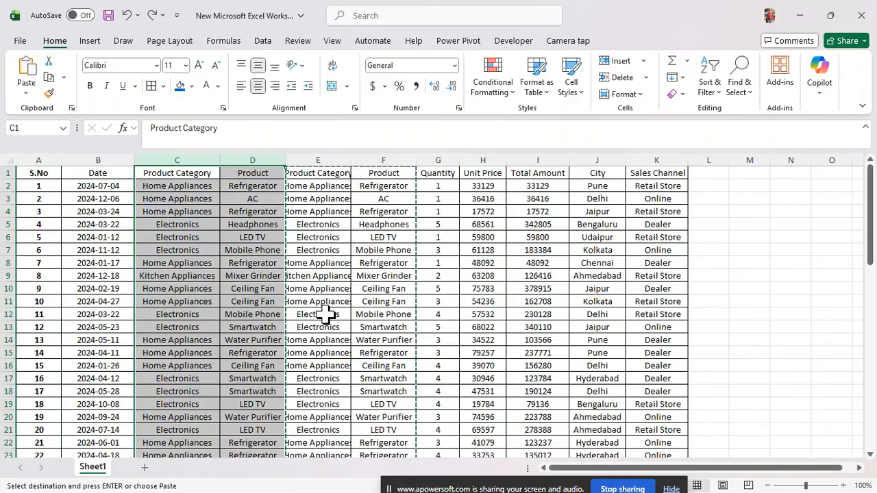
Undo the duplication of the Product Category and Product columns, including the two columns inserted before Quantity.
key("ctrl+z")
key("ctrl+z")
key("ctrl+z")
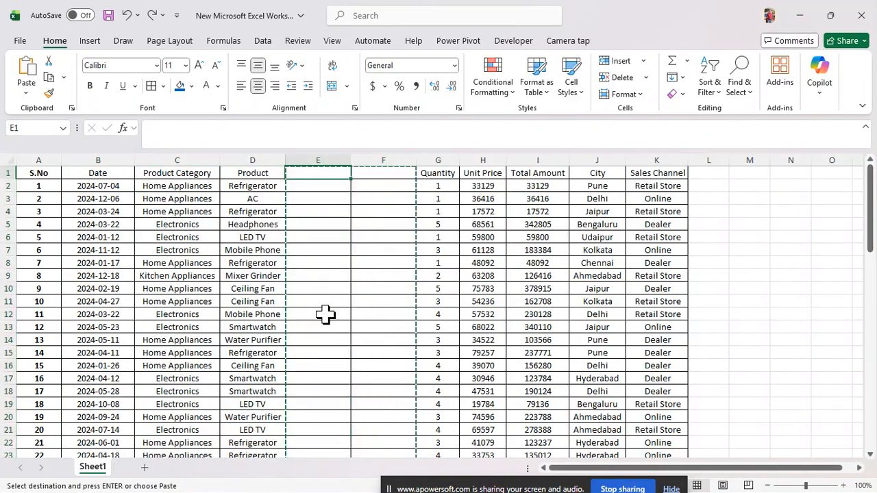
key("ctrl+z")
key("ctrl+z")
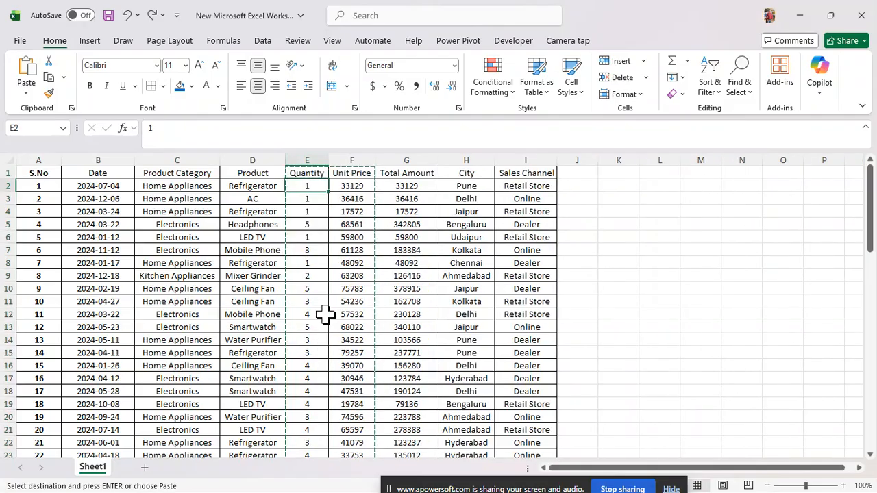
key("ctrl+z")
key("ctrl+z")
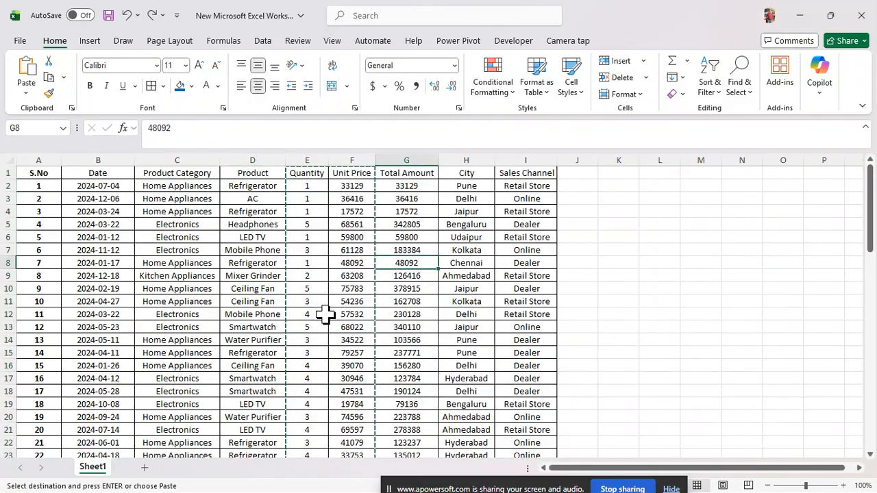
Undo the column width changes, the S.No and Date headers and the date split until Columns: Date and Customer Name are restored.
key("ctrl+z")
key("ctrl+z")
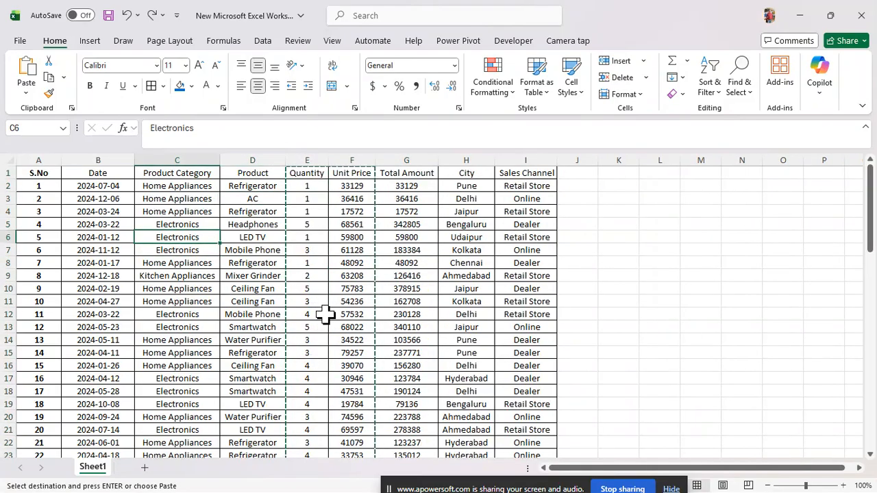
key("ctrl+z")
key("ctrl+z")
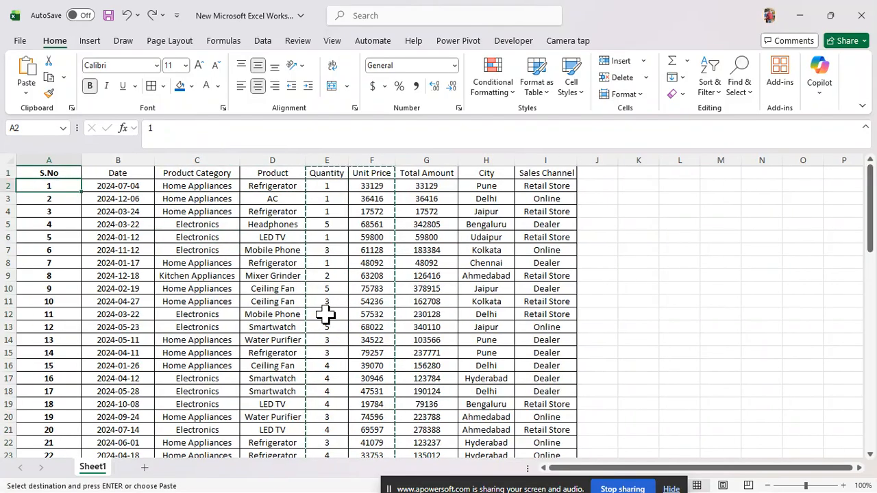
key("ctrl+z")
key("ctrl+z")
key("ctrl+z")
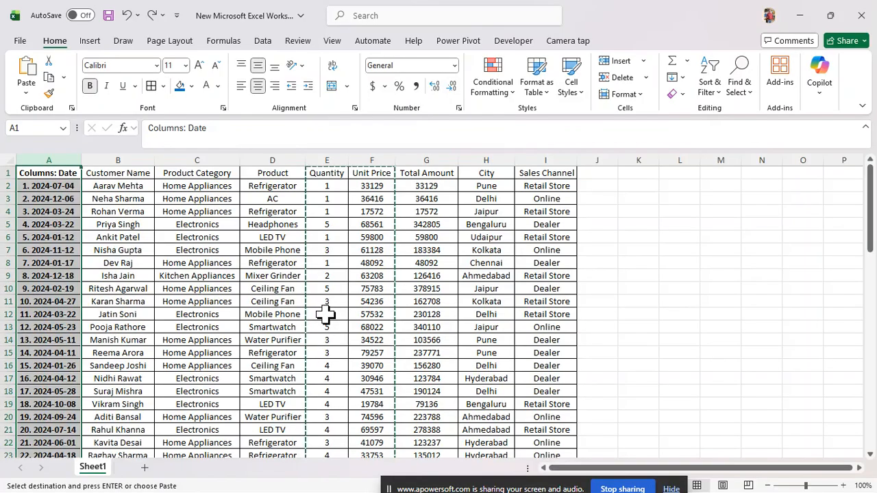
left_click(118, 222)
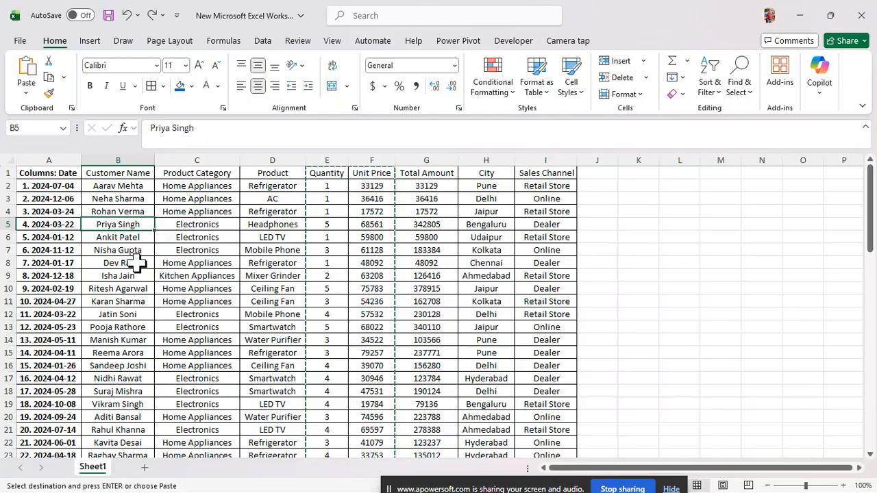
left_click(124, 156)
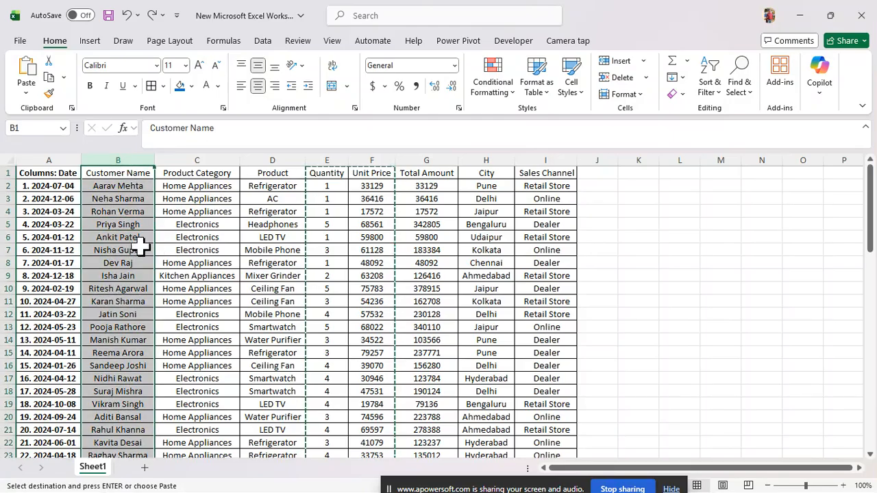
left_click(49, 159)
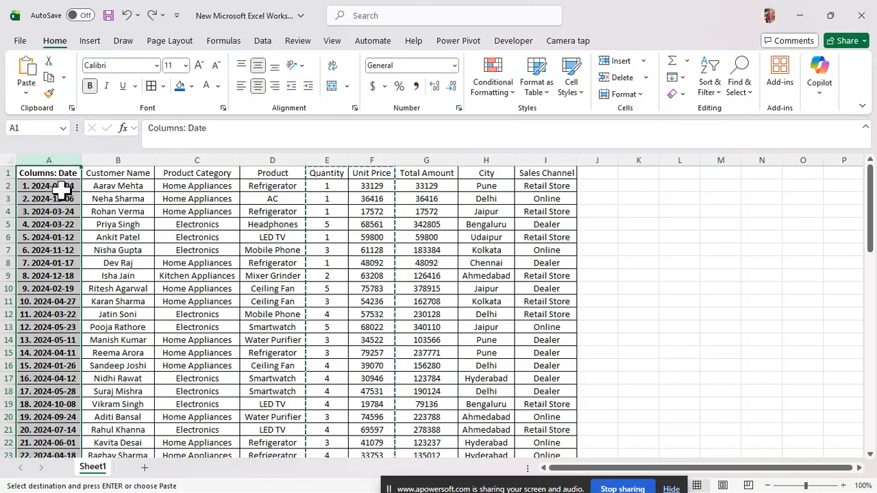
left_click(127, 251)
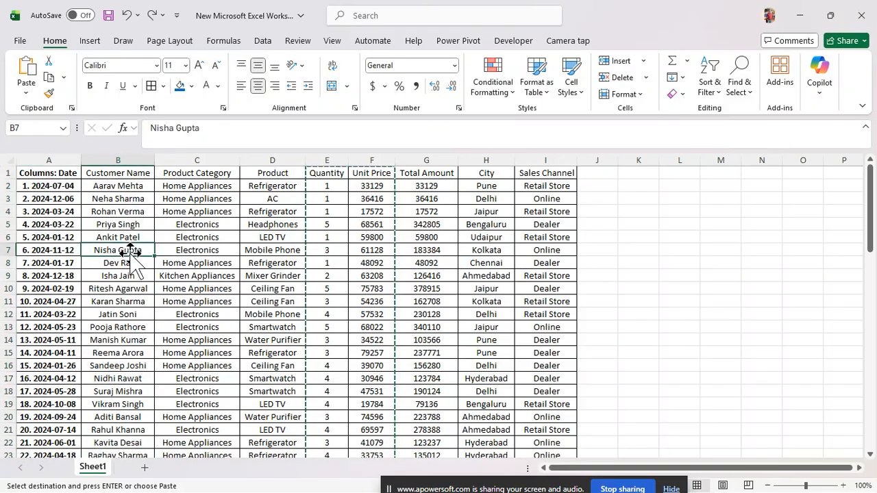
Try splitting the Columns: Date column at the period with Text to Columns, overwriting the Customer Name data, and undo the split.
left_click(51, 168)
left_click(60, 156)
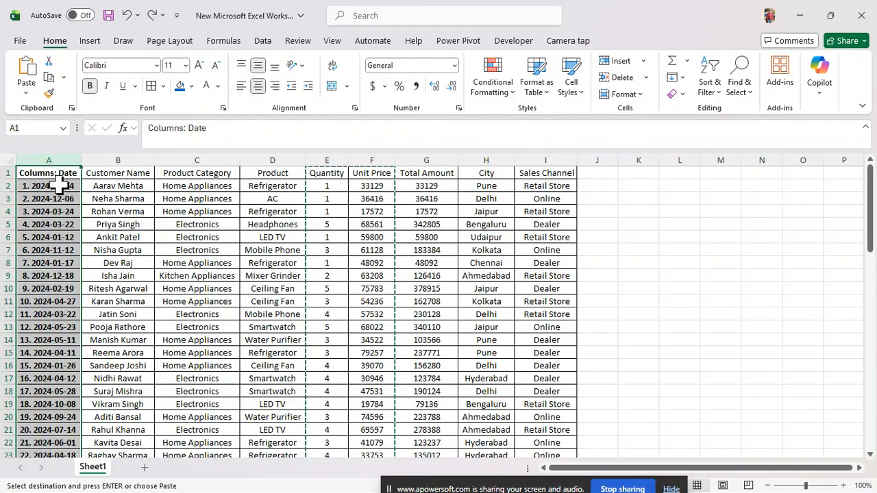
left_click(262, 43)
left_click(519, 94)
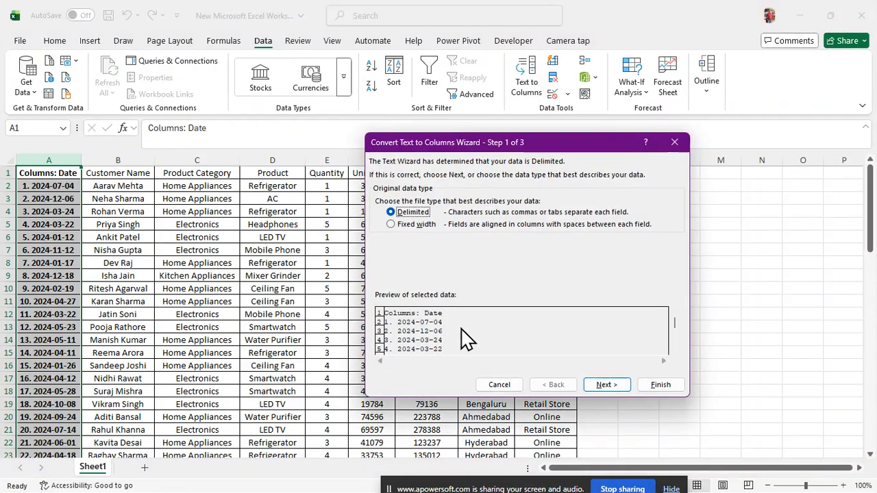
left_click(600, 388)
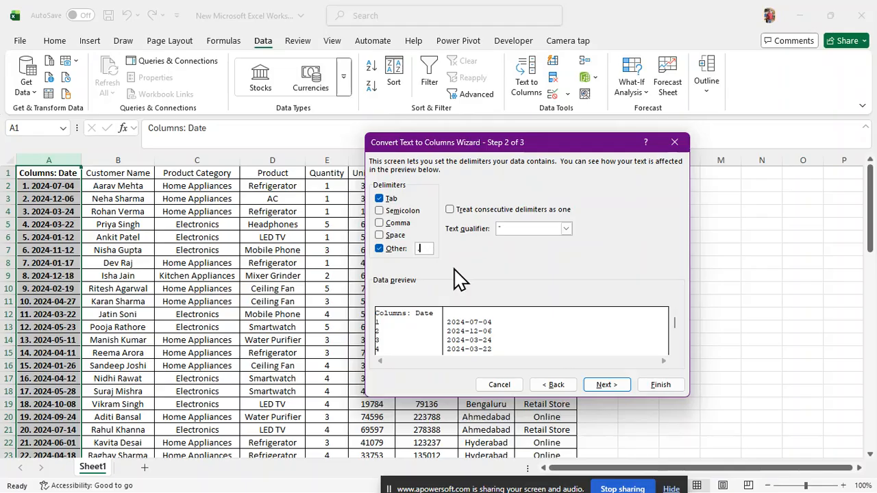
left_click(605, 386)
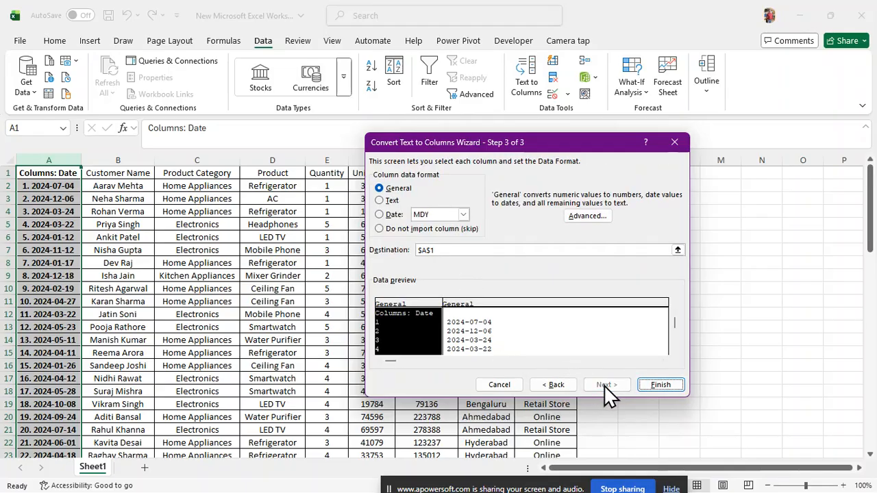
left_click(656, 388)
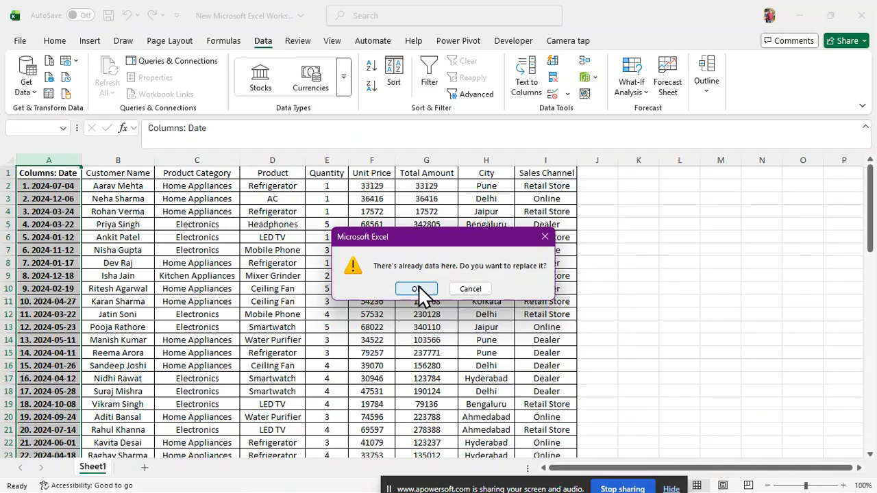
left_click(418, 289)
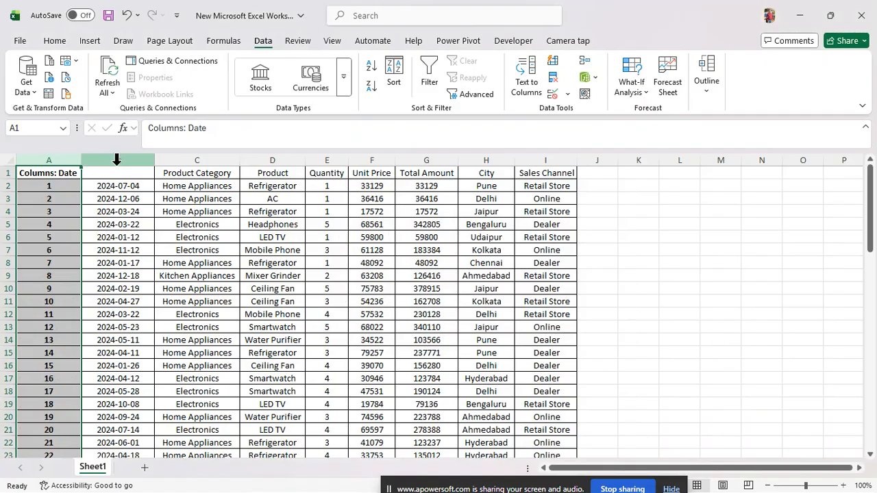
key("ctrl+z")
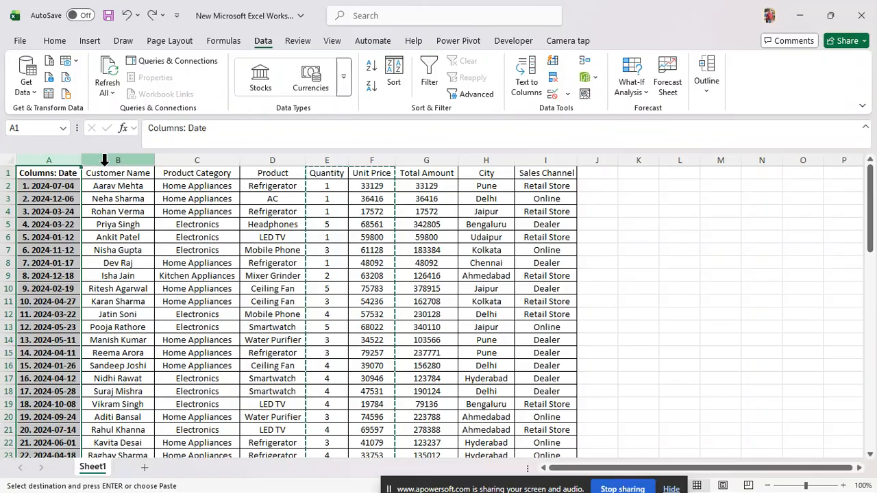
Try inserting a column before Customer Name while the Quantity and Unit Price columns are still copied, and undo the insertion.
left_click(90, 160)
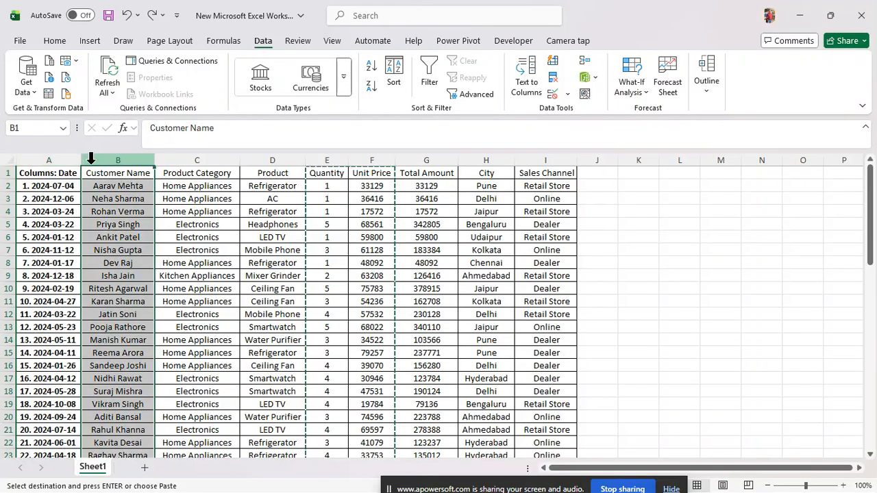
key("ctrl+shift+plus")
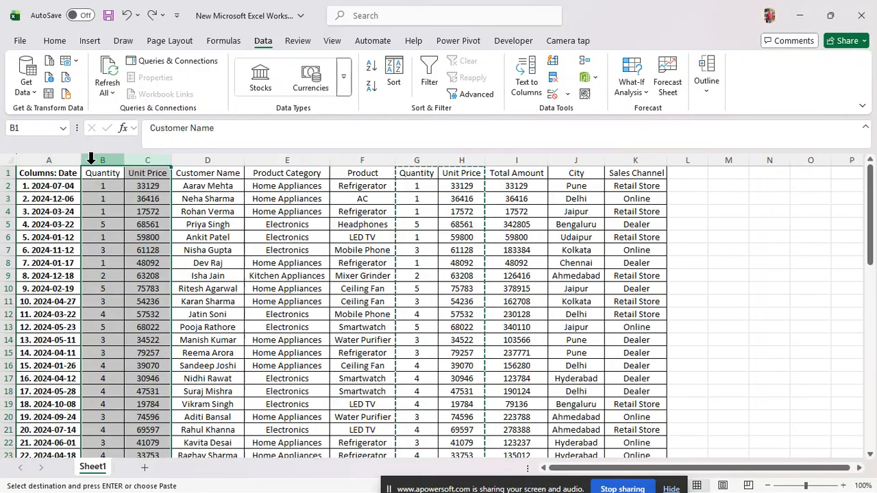
left_click(118, 224)
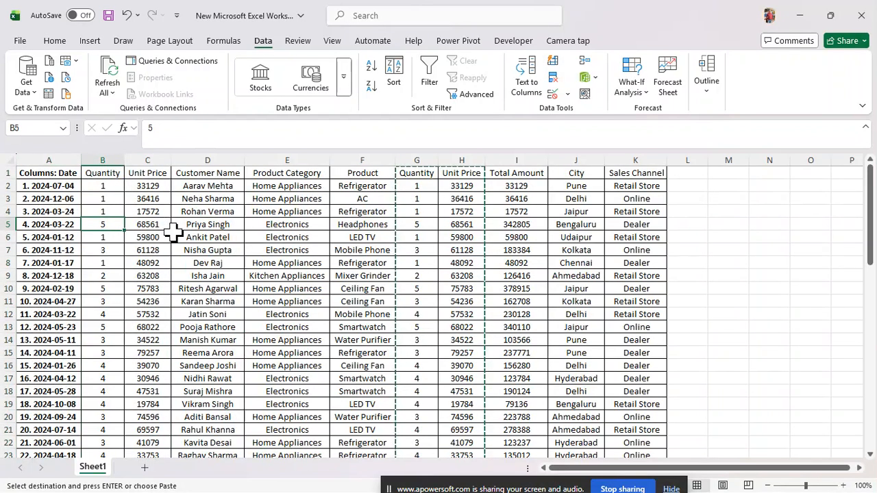
key("ctrl+z")
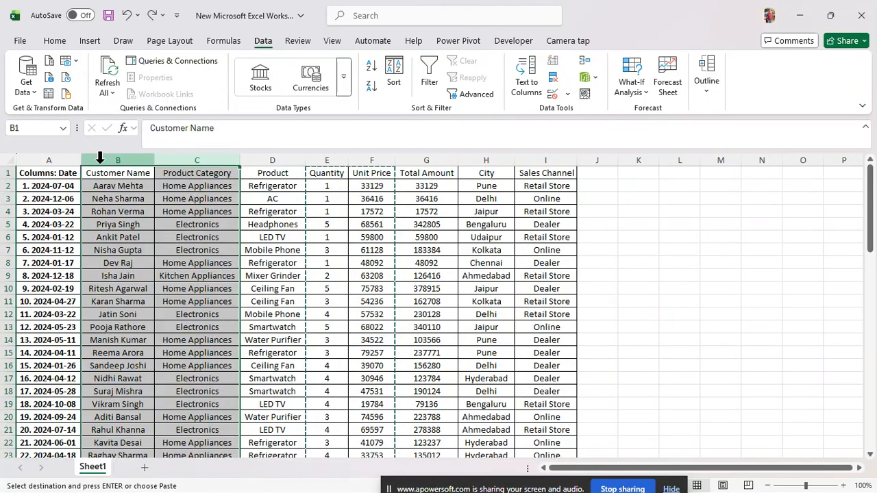
Insert the copied Quantity and Unit Price columns before the Columns: Date column, and delete both inserted columns.
left_click(98, 156)
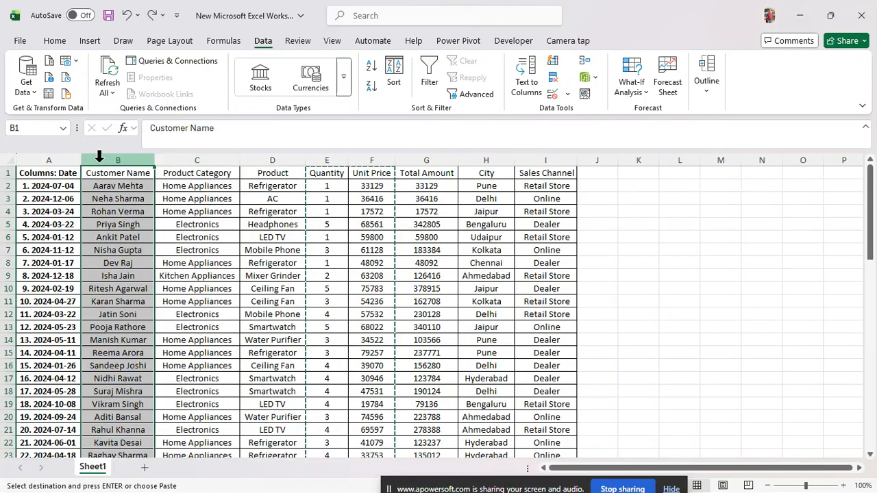
left_click(65, 154)
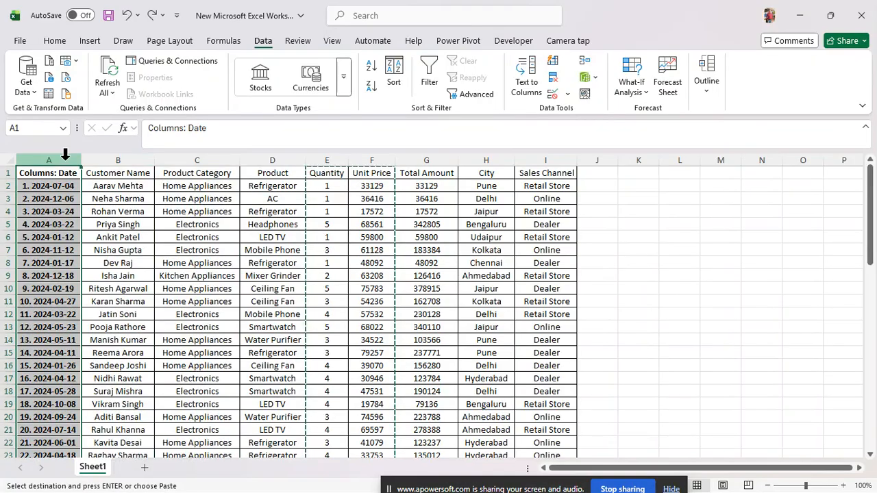
key("ctrl+shift+equal")
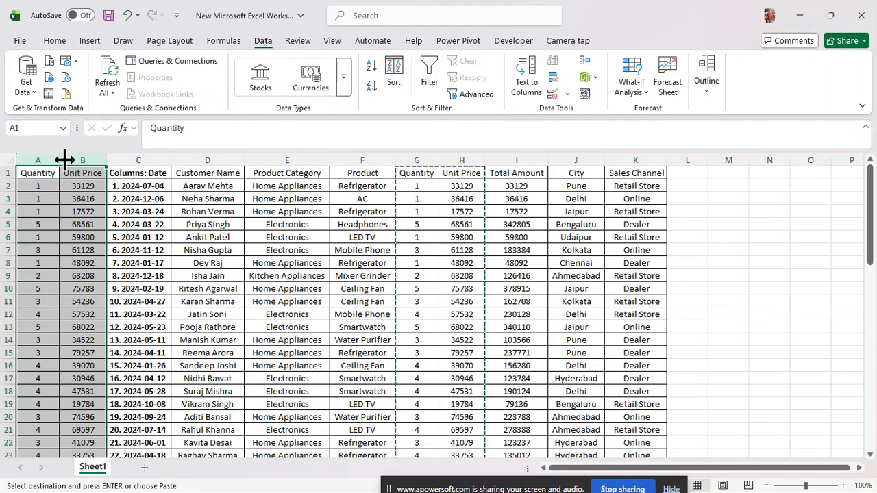
left_click(82, 248)
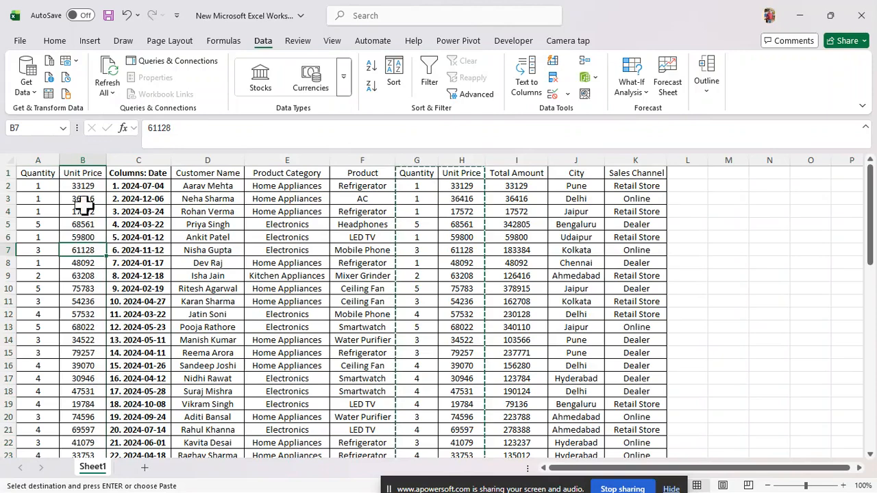
left_click(87, 160)
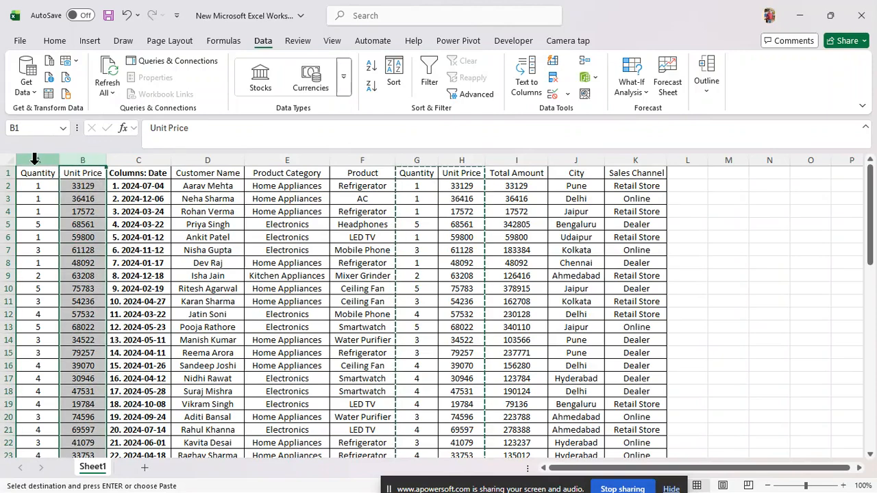
left_click_drag(34, 159, 82, 159)
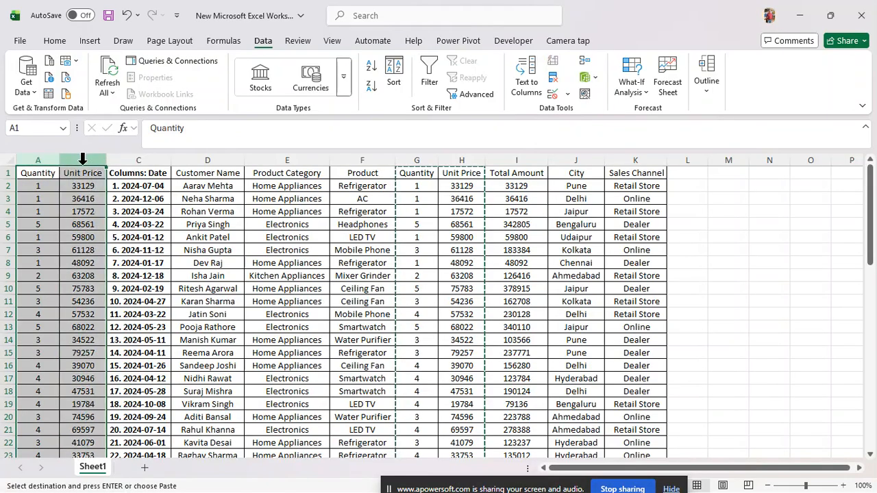
key("ctrl+minus")
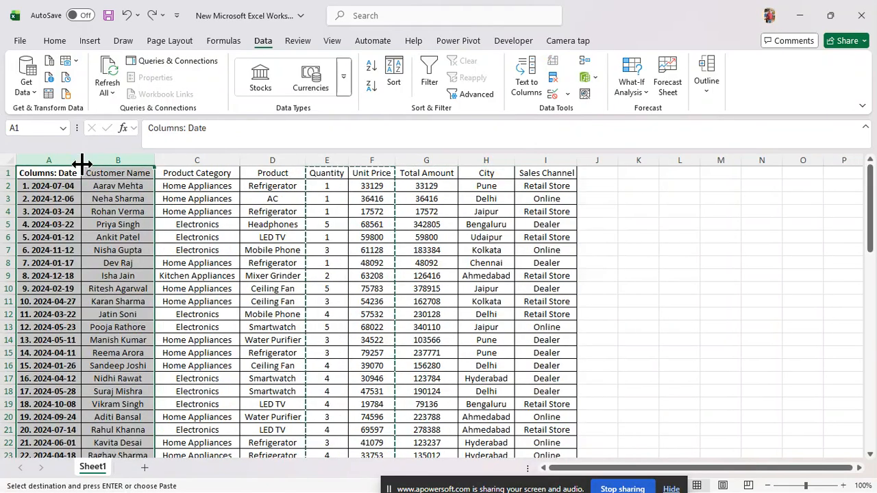
Autofit the widths of columns A and B, and clear the pending copy selection with a throwaway entry in K13.
double_click(82, 164)
left_click(98, 157)
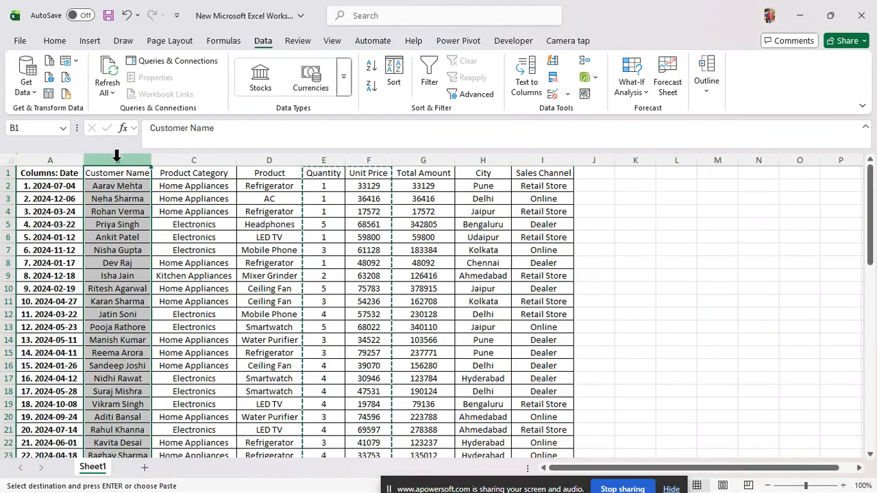
left_click(439, 377)
left_click(627, 327)
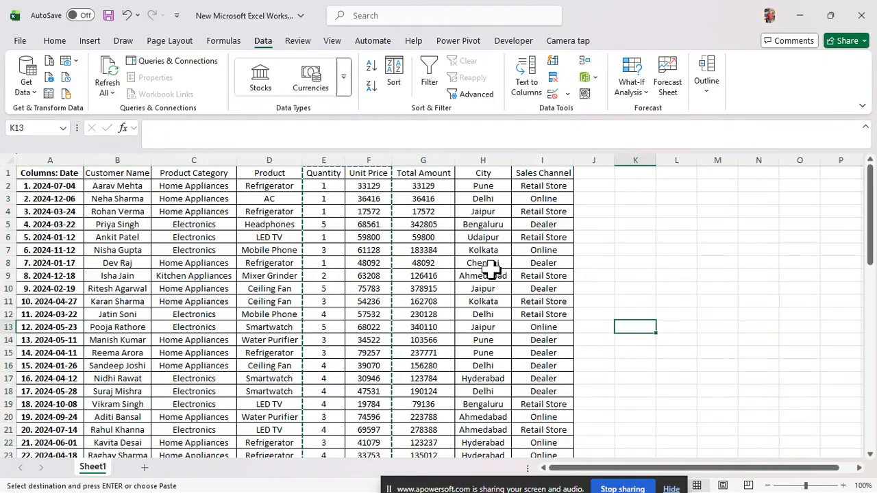
type("sfugdufg")
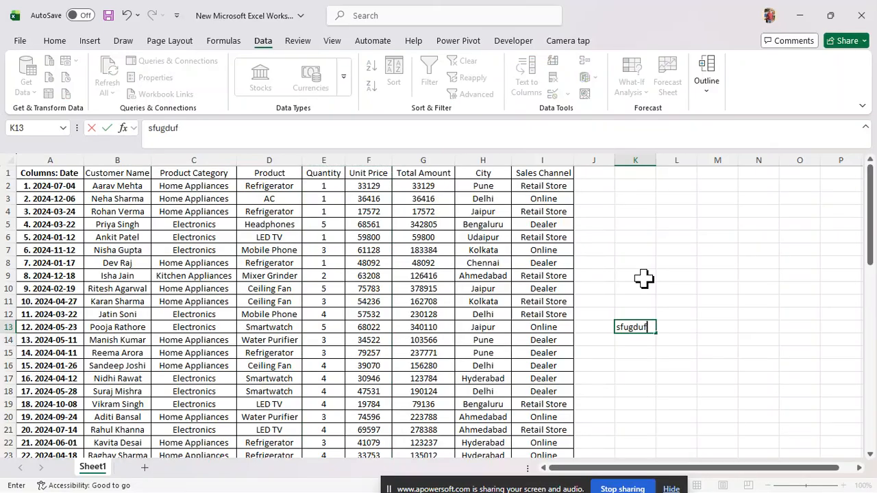
Insert a blank column between the Columns: Date and Customer Name columns.
left_click(105, 157)
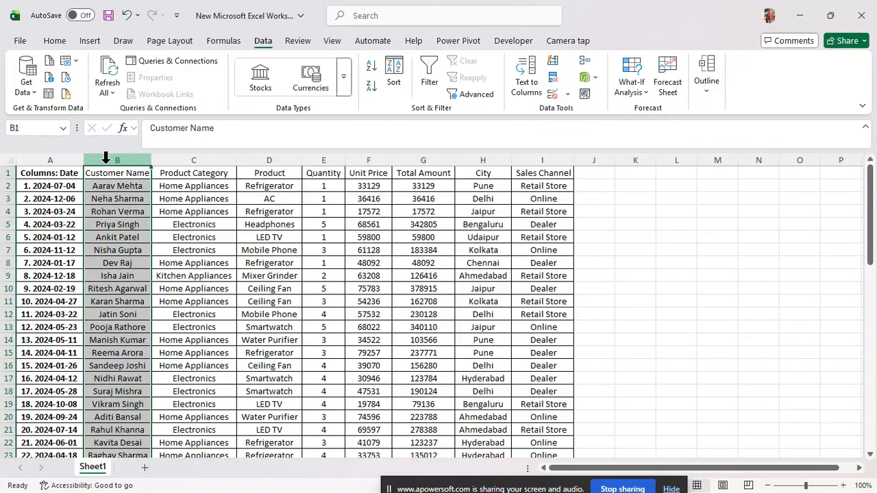
key("ctrl+shift+plus")
left_click(113, 209)
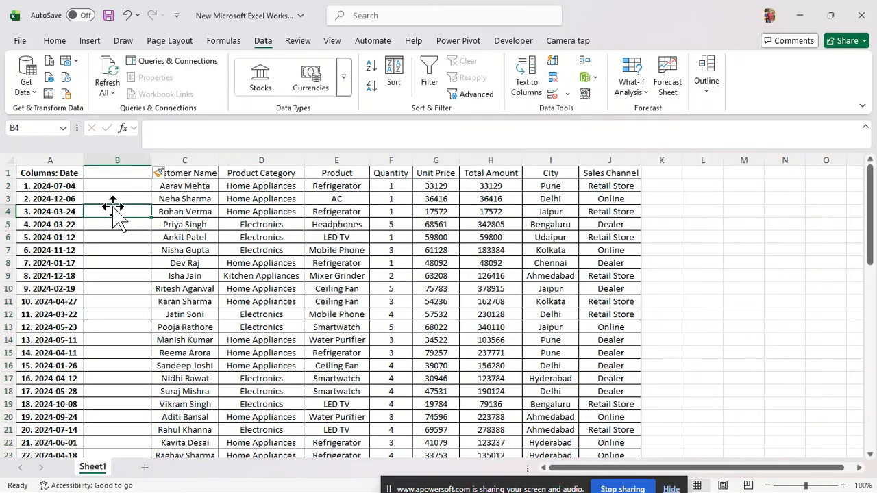
Split column A at the period delimiter with Text to Columns, replacing the existing data, and widen the Customer Name column.
left_click(47, 156)
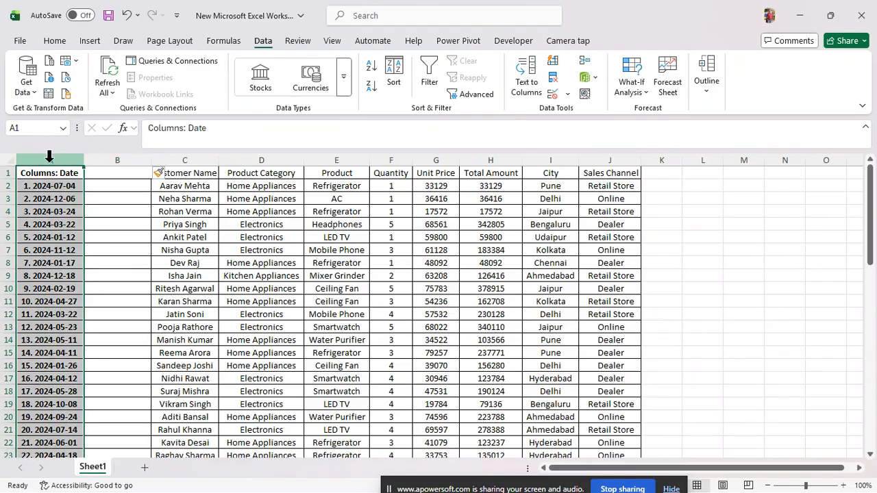
left_click(525, 81)
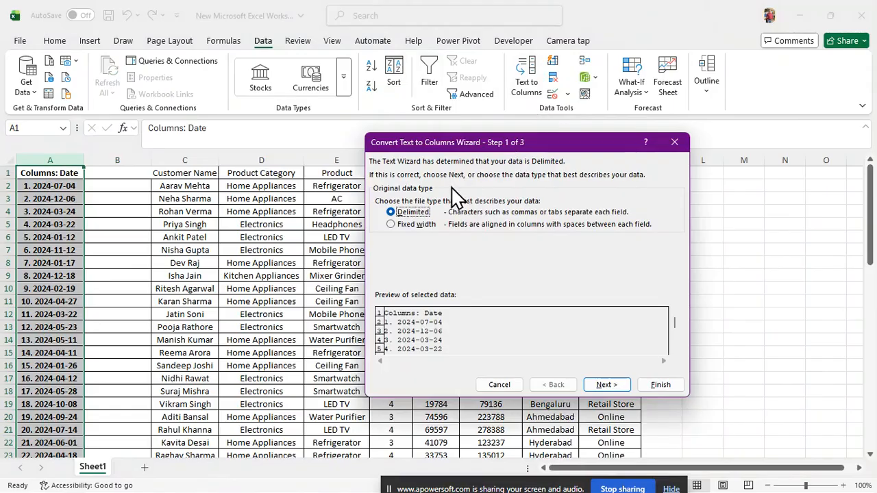
left_click(600, 384)
left_click(424, 252)
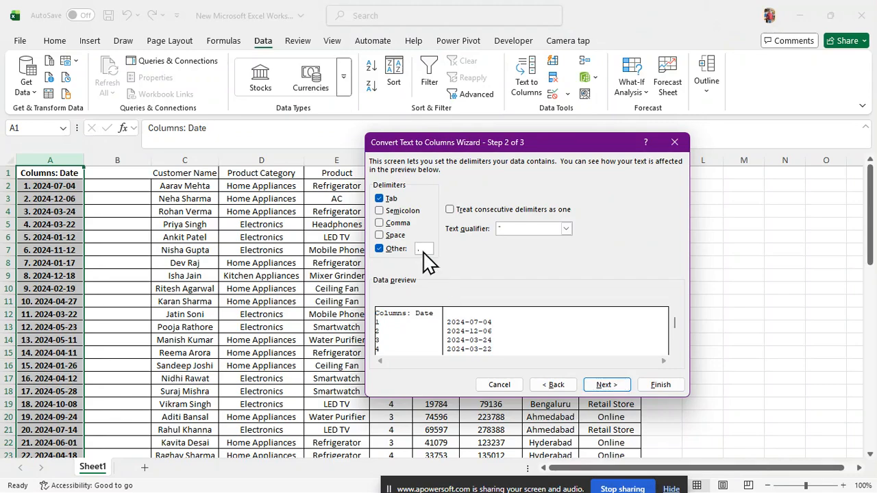
key("BackSpace")
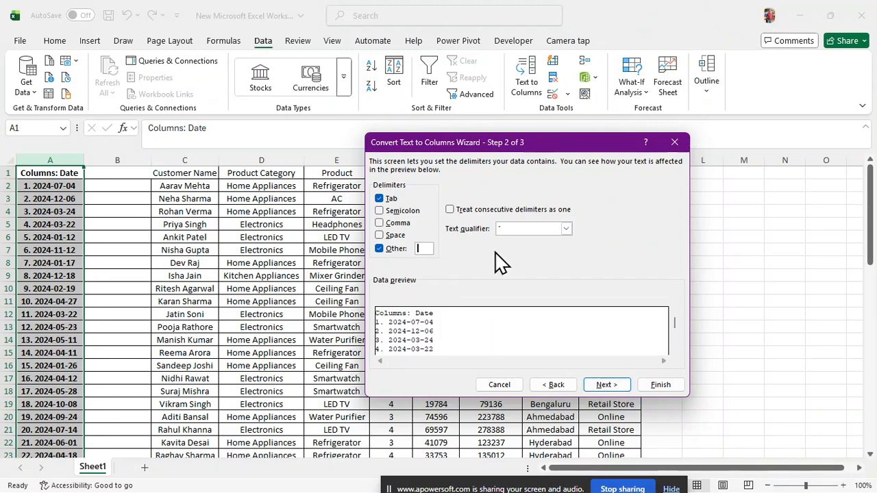
type(".")
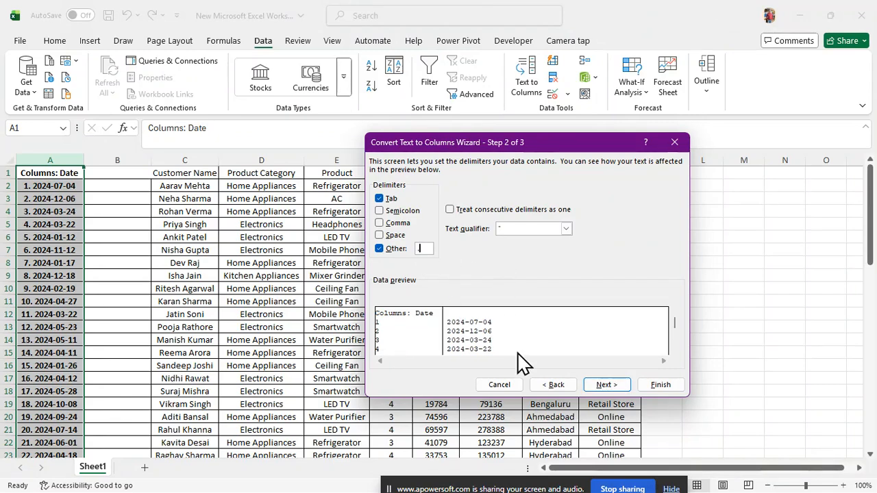
left_click(600, 386)
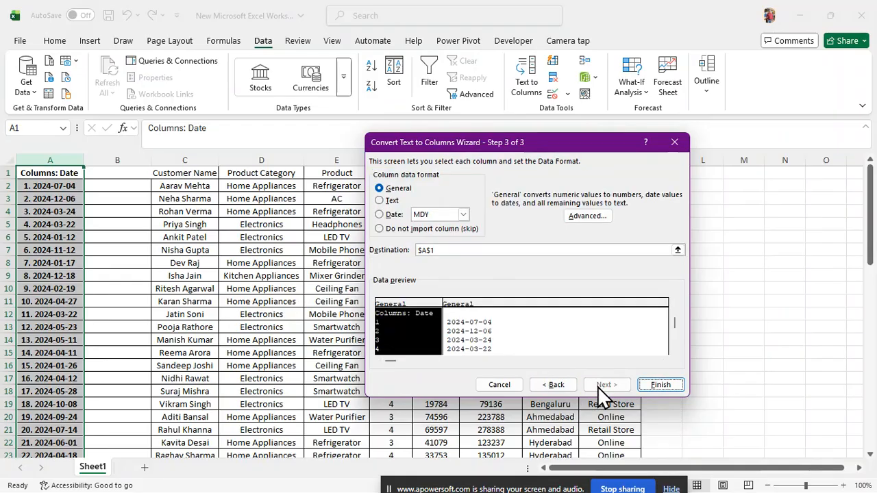
left_click(661, 386)
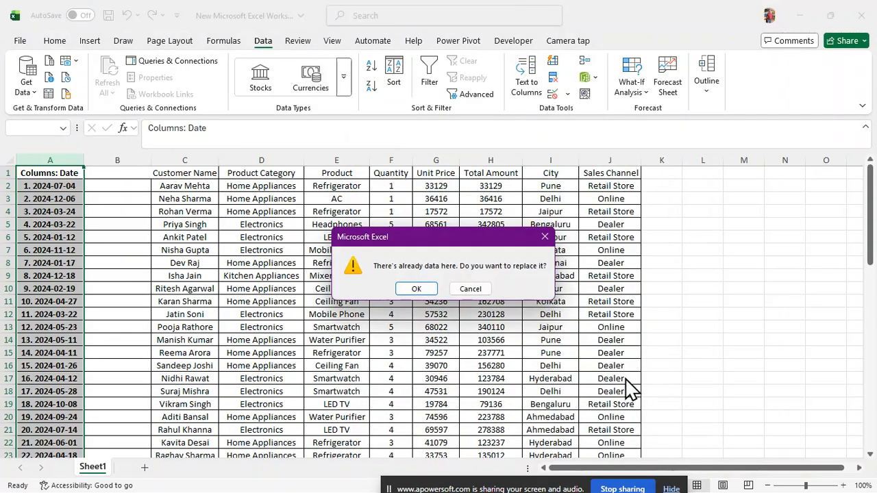
left_click(418, 289)
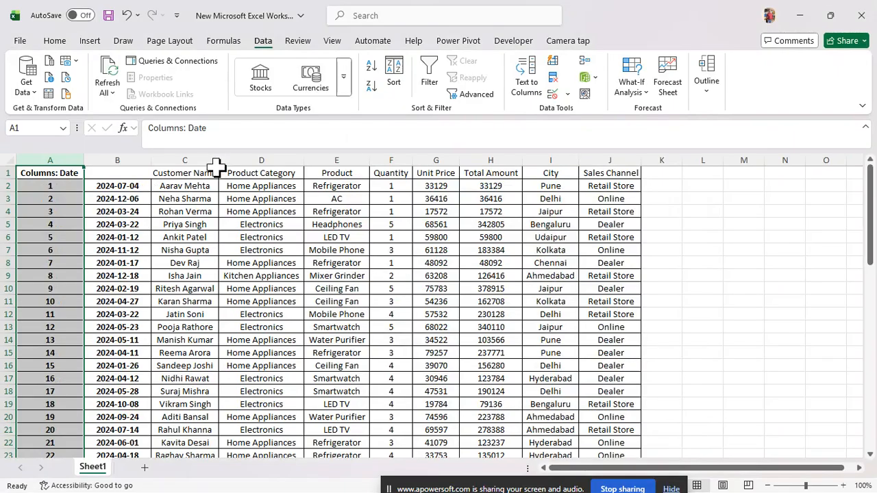
left_click_drag(216, 167, 232, 166)
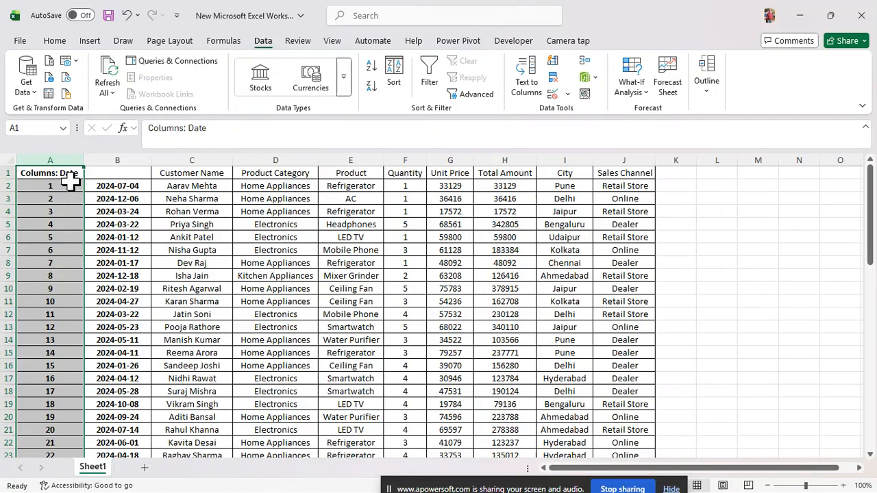
Enter the headers Date in B1 and S.no in A1, and narrow the S.no column.
left_click(109, 174)
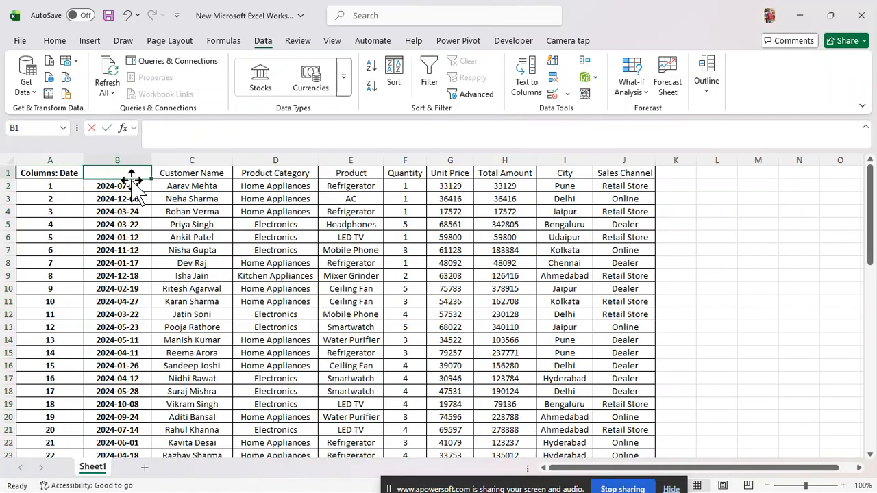
type("Date")
key("Return")
key("Left")
key("Up")
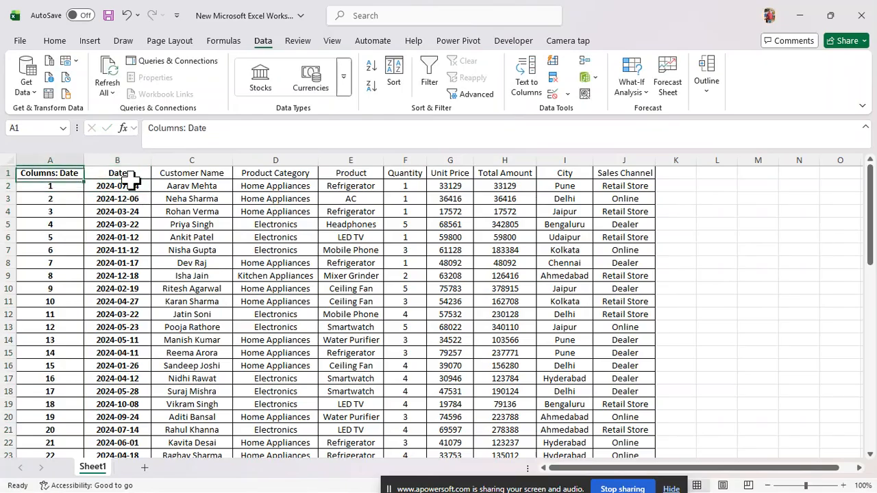
type("S.no")
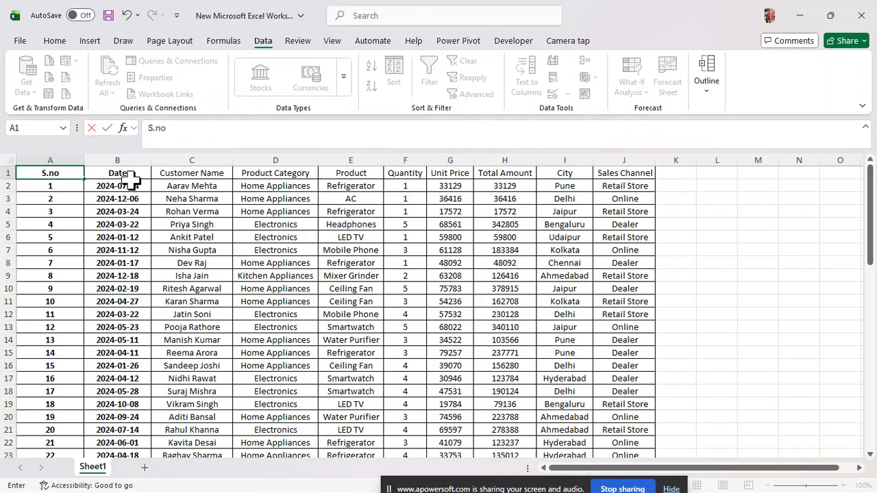
key("Return")
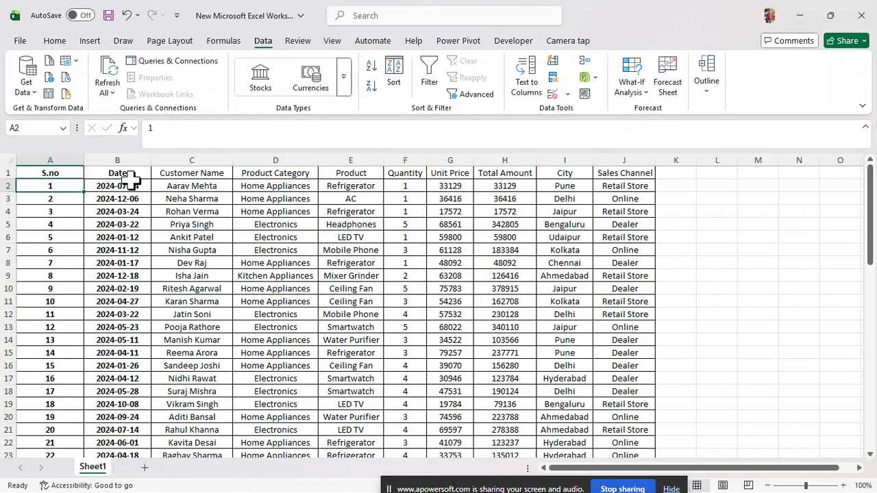
left_click_drag(84, 159, 59, 159)
left_click(105, 272)
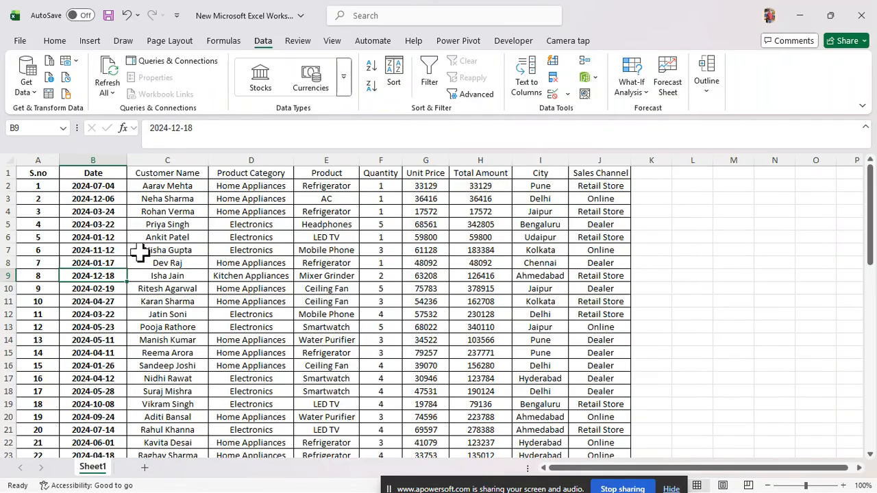
Convert the text dates in B2:B61 to real dates with Text to Columns, using the YMD date format.
left_click(109, 186)
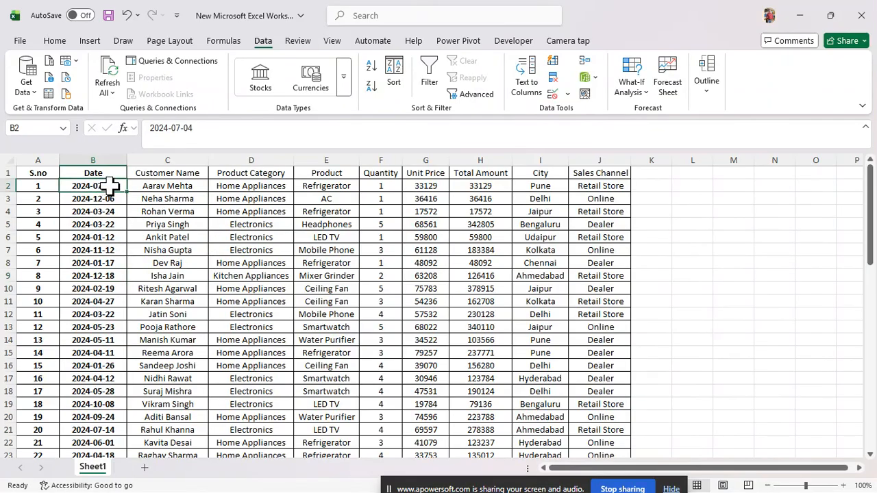
key("shift+Down")
key("shift+Down")
key("shift+Down")
key("shift+Down")
key("shift+Down")
key("shift+Down")
key("shift+Down")
key("shift+Down")
key("shift+Down")
key("shift+Down")
key("shift+Down")
key("shift+Down")
key("shift+Down")
key("shift+Down")
key("shift+Down")
key("shift+Down")
key("shift+Down")
key("shift+Down")
key("shift+Down")
key("shift+Down")
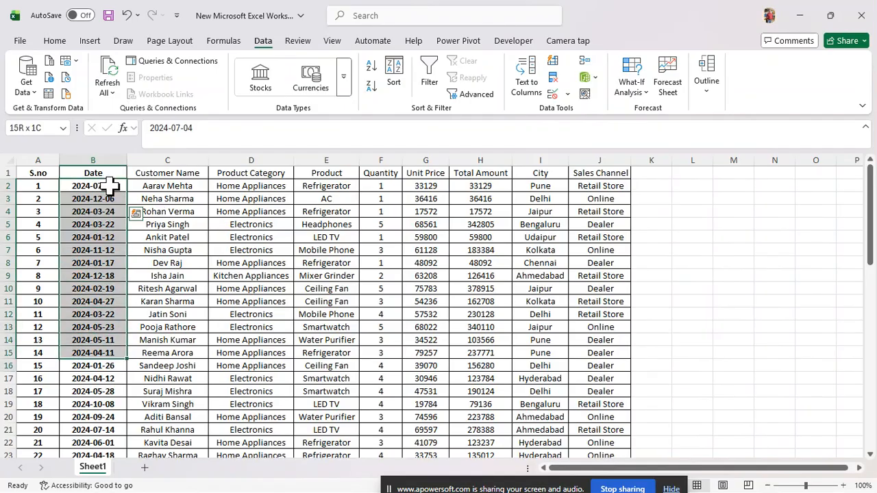
key("shift+Down")
key("shift+Down")
key("shift+Down")
key("shift+Down")
key("shift+Down")
key("shift+Down")
key("shift+Down")
key("shift+Down")
key("shift+Down")
key("shift+Down")
key("shift+Down")
key("shift+Down")
key("shift+Down")
key("shift+Down")
key("shift+Down")
key("shift+Down")
key("shift+Down")
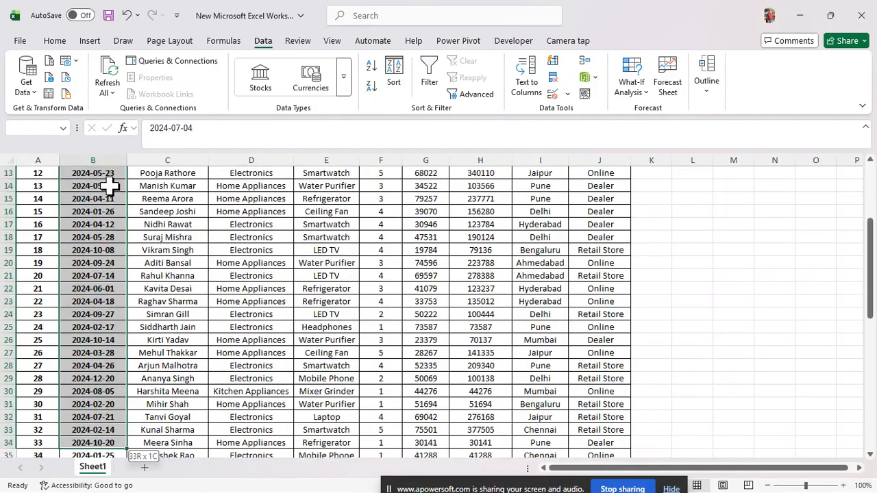
key("shift+Down")
key("shift+Down")
key("shift+Down")
key("shift+Down")
key("shift+Down")
key("shift+Down")
key("shift+Down")
key("shift+Down")
key("shift+Down")
key("shift+Down")
key("shift+Down")
key("shift+Down")
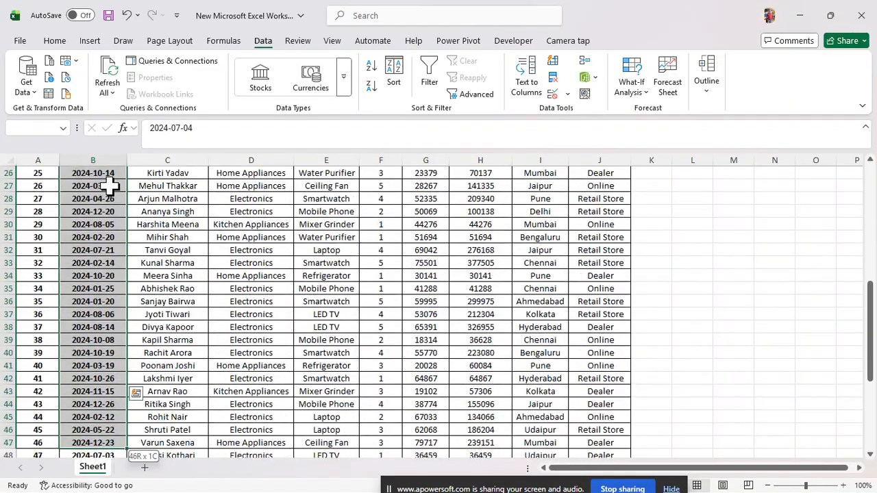
key("shift+Down")
key("shift+Down")
key("shift+Down")
key("shift+Down")
key("shift+Down")
key("shift+Down")
key("shift+Down")
key("shift+Down")
key("shift+Down")
key("shift+Down")
key("shift+Down")
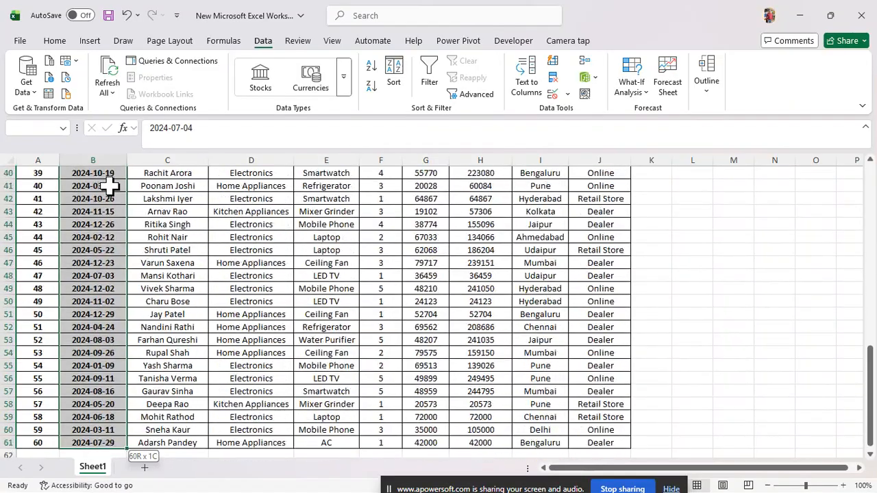
key("shift+Up")
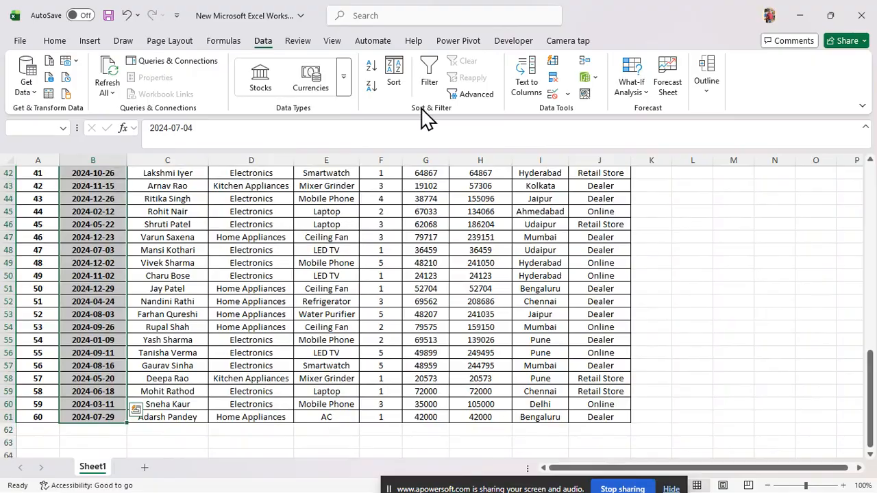
key("ctrl+BackSpace")
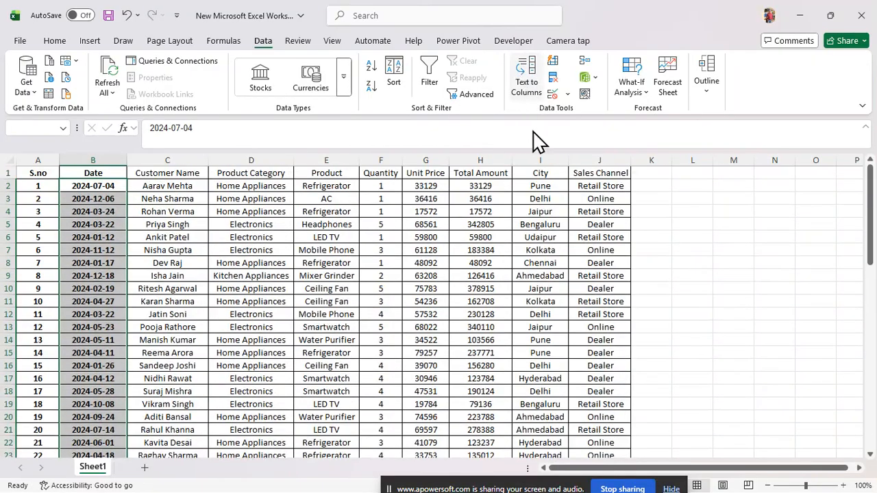
key("alt+a")
key("e")
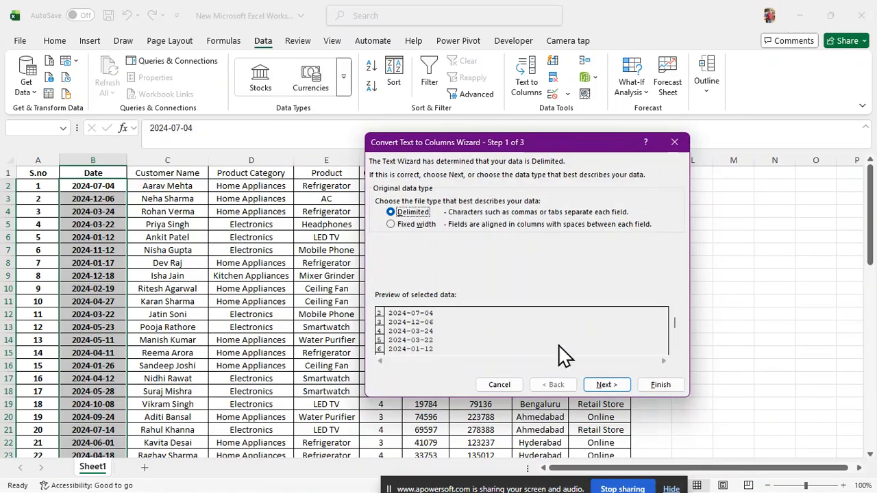
left_click(606, 386)
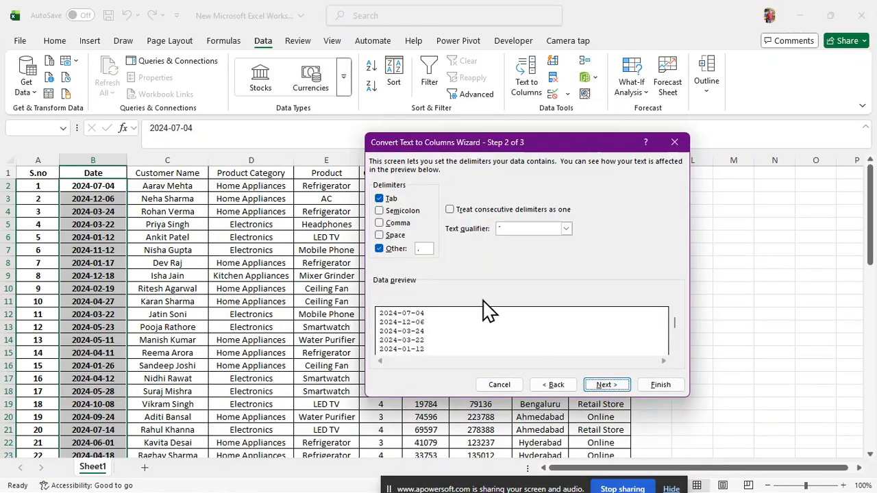
left_click(607, 385)
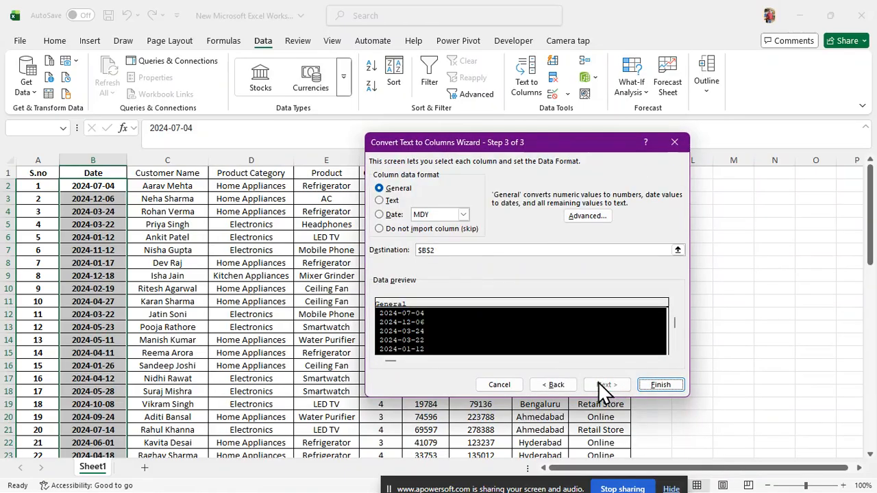
left_click(464, 215)
left_click(448, 243)
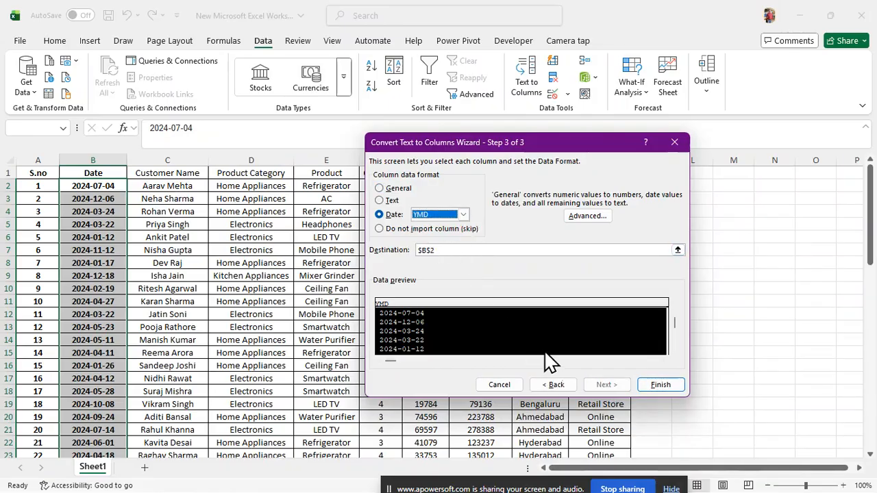
left_click(655, 385)
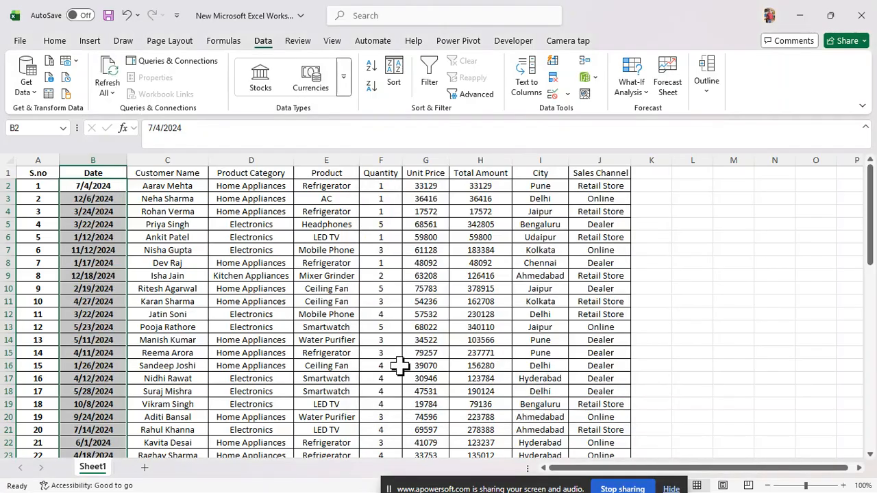
left_click(110, 249)
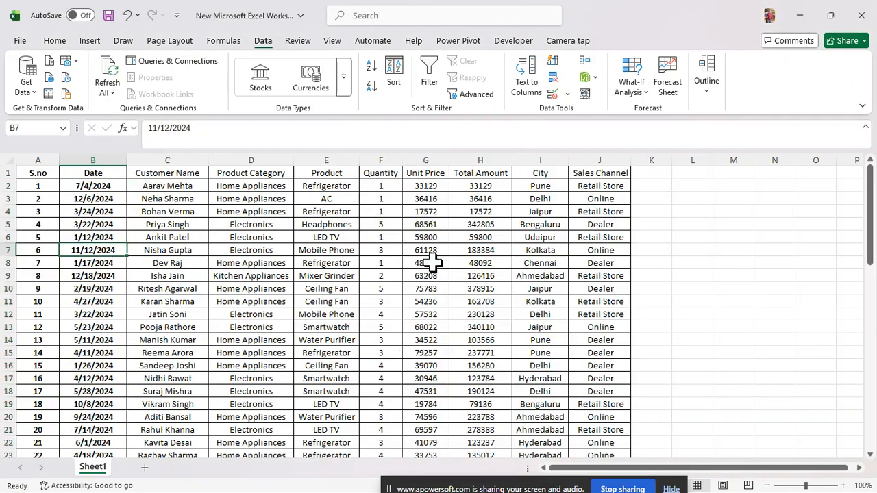
Move the City and Sales Channel columns between the Product and Quantity columns without overwriting any data.
left_click(546, 159)
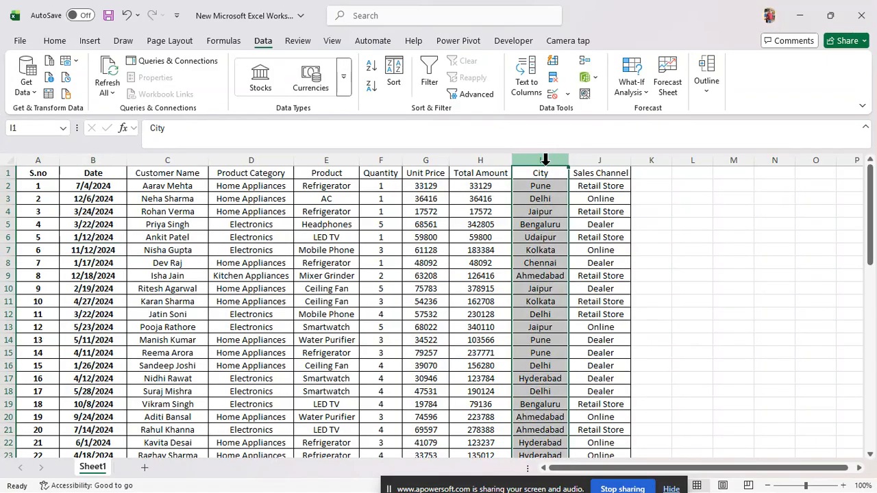
left_click_drag(546, 159, 599, 159)
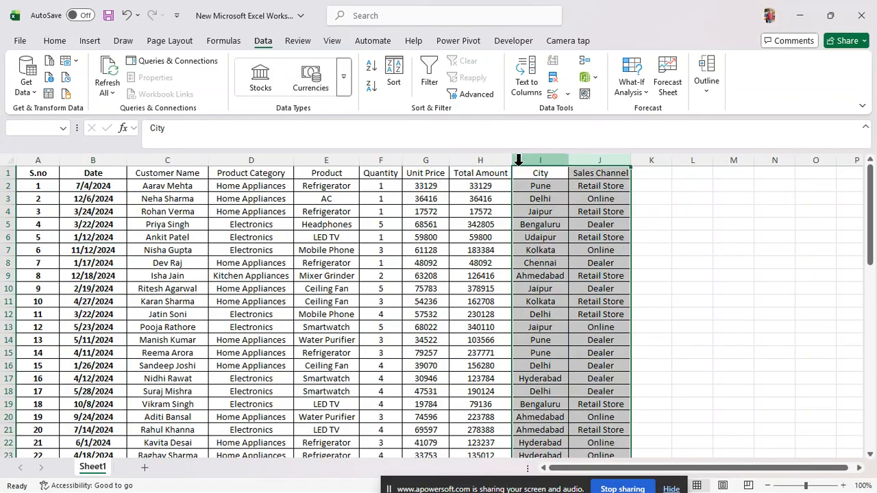
left_click_drag(509, 180, 368, 147)
left_click(418, 235)
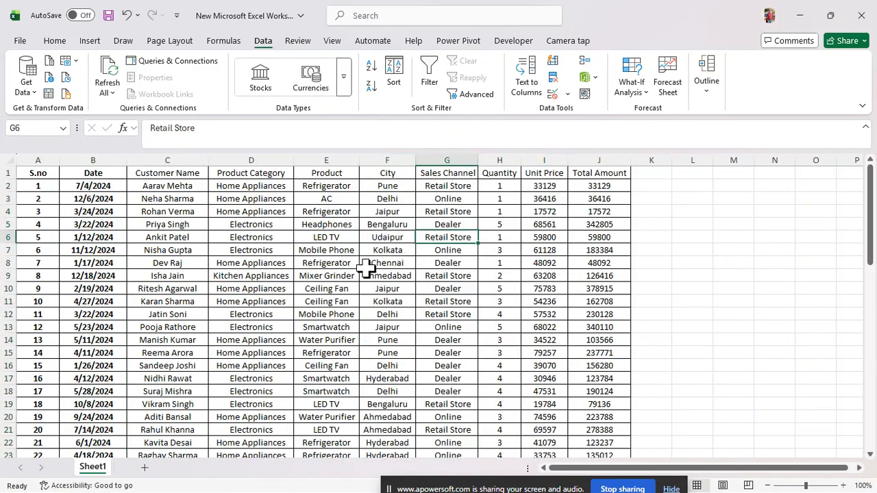
Format the header row A1:J1 with font size 13 and a blue fill.
left_click(37, 175)
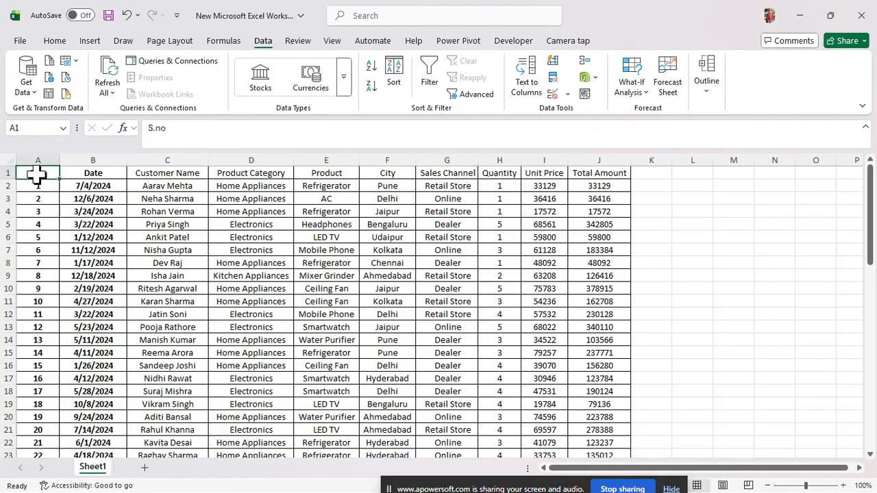
key("shift+Right")
key("shift+Right")
key("shift+Right")
key("shift+Right")
key("shift+Right")
key("shift+Right")
key("shift+Right")
key("shift+Right")
key("shift+Right")
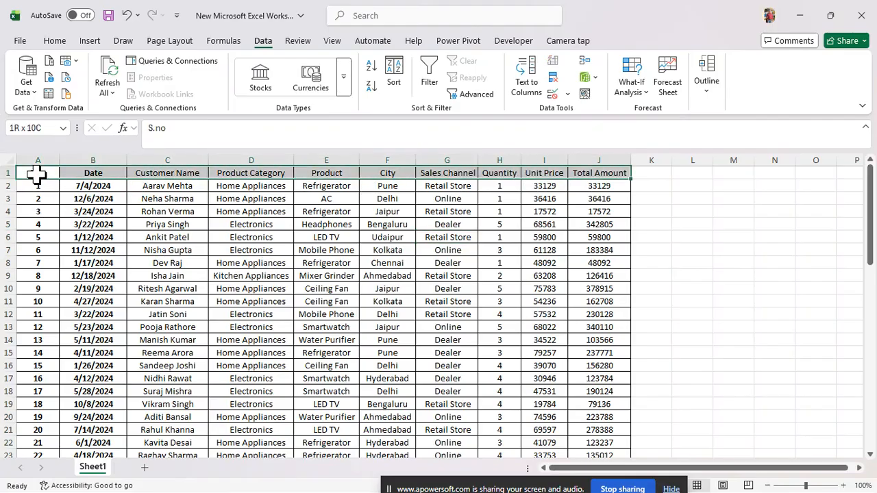
left_click(60, 45)
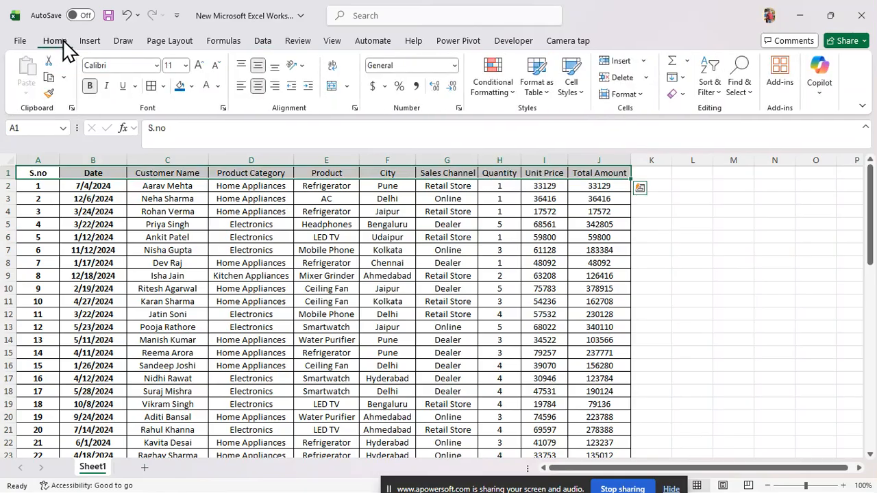
left_click(171, 65)
type("13")
key("Return")
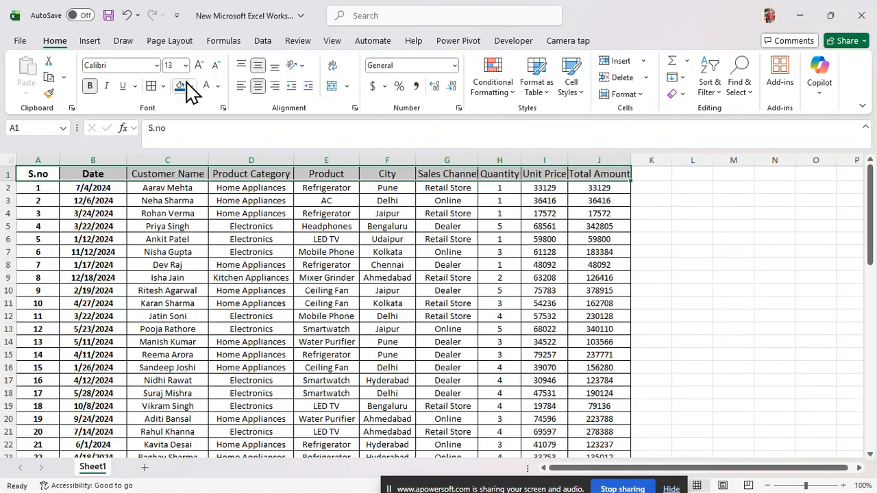
left_click(180, 88)
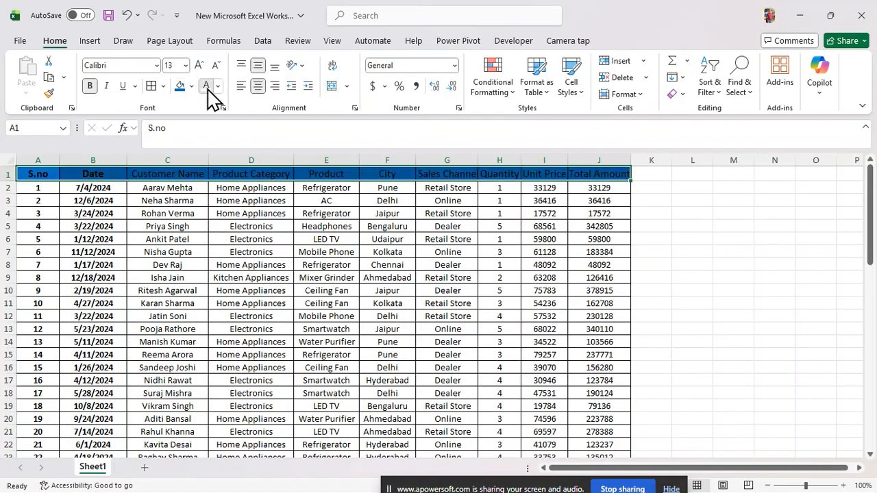
Make the header text white and widen the Sales Channel, Quantity, Unit Price and Total Amount columns to fit their headers.
left_click(207, 88)
left_click(449, 290)
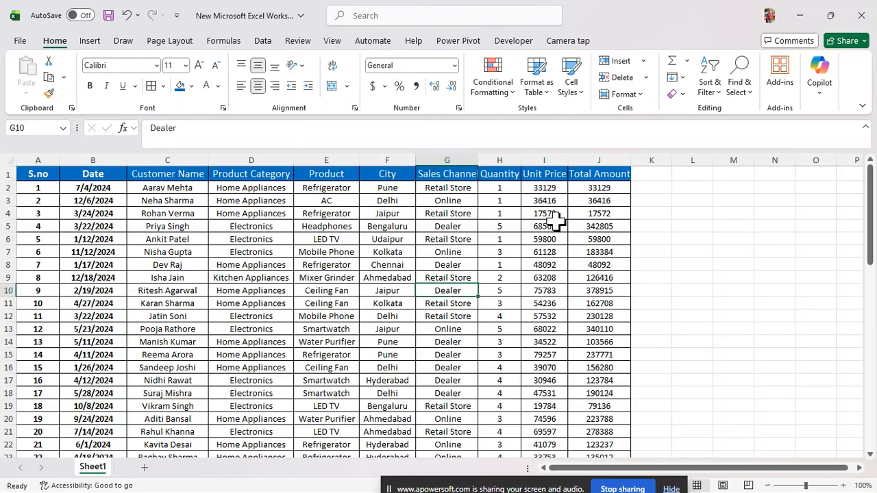
left_click_drag(628, 160, 636, 160)
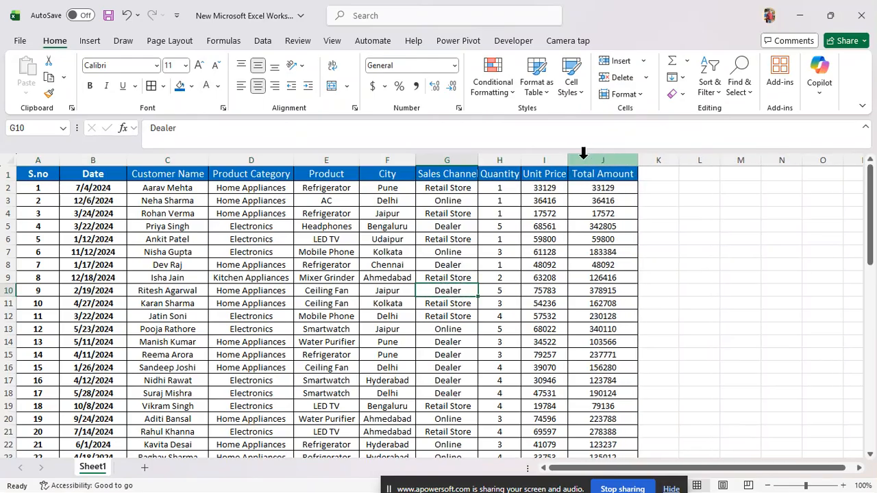
left_click_drag(568, 160, 597, 161)
left_click_drag(522, 160, 537, 161)
left_click_drag(477, 163, 489, 161)
left_click(242, 277)
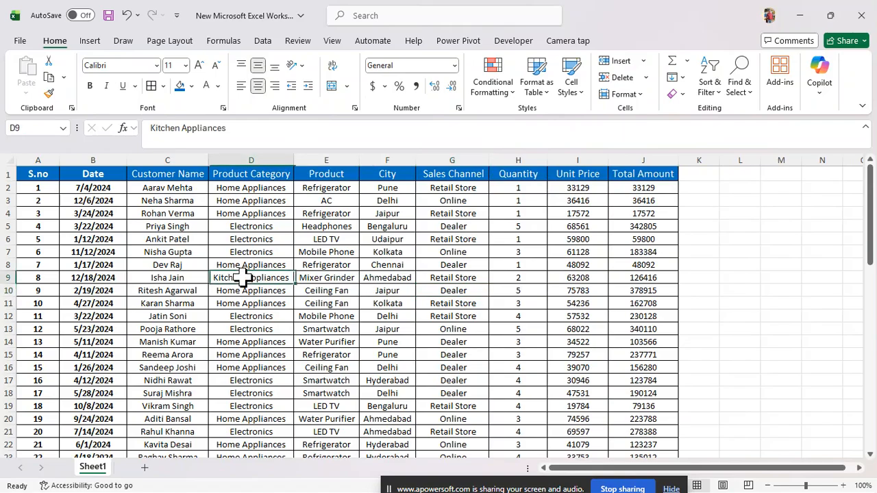
Review the table down to its last row and inspect Customer Name, Product Category and Product entries for stray spaces.
scroll(454, 368, "down", 4)
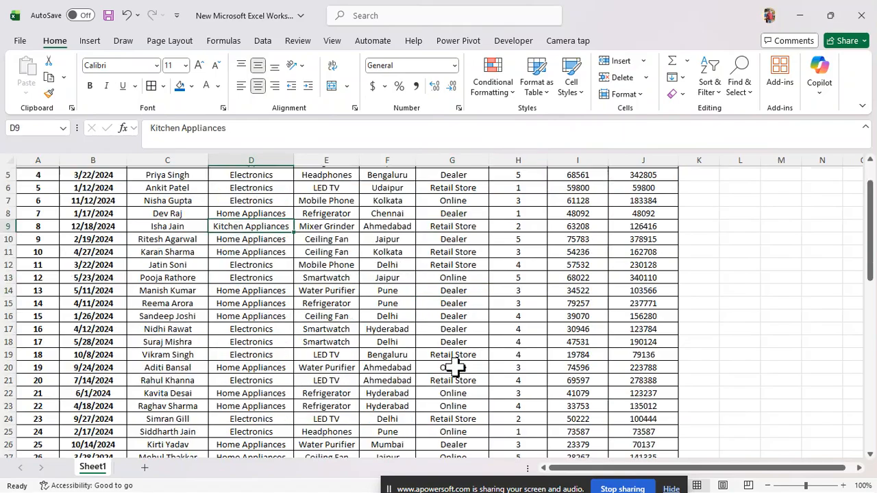
scroll(456, 370, "down", 7)
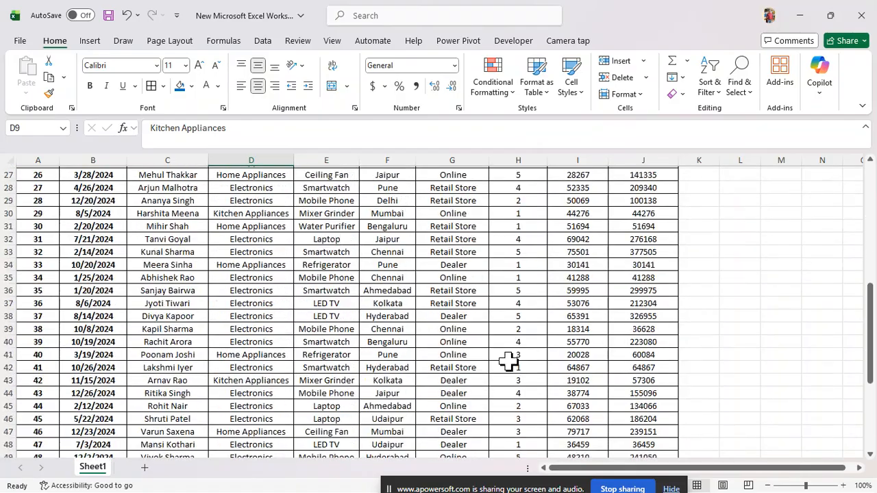
scroll(521, 346, "down", 4)
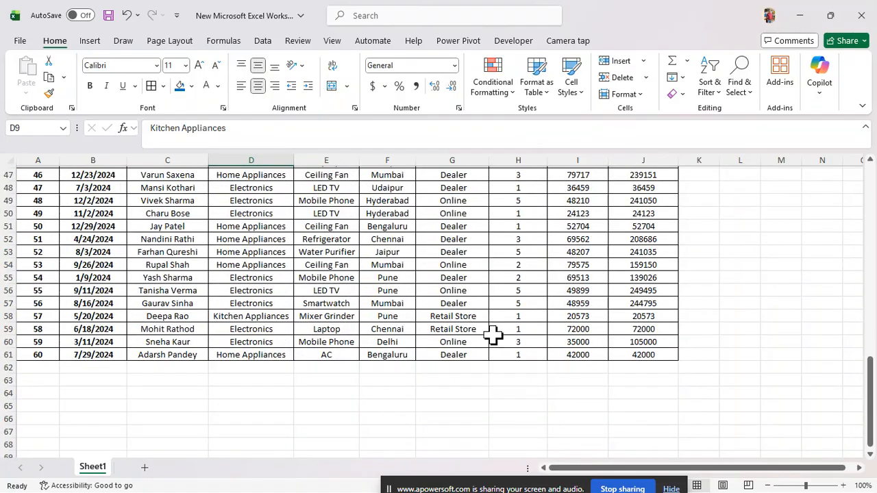
scroll(493, 334, "up", 12)
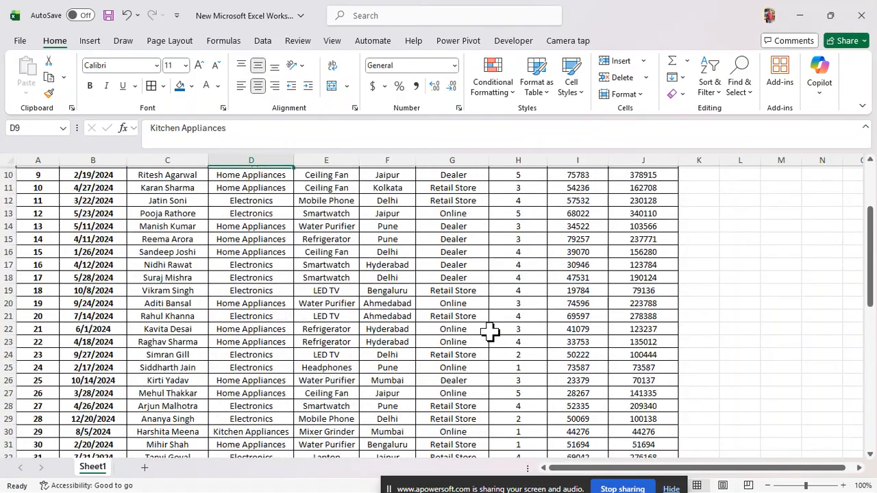
scroll(490, 332, "up", 3)
left_click(199, 186)
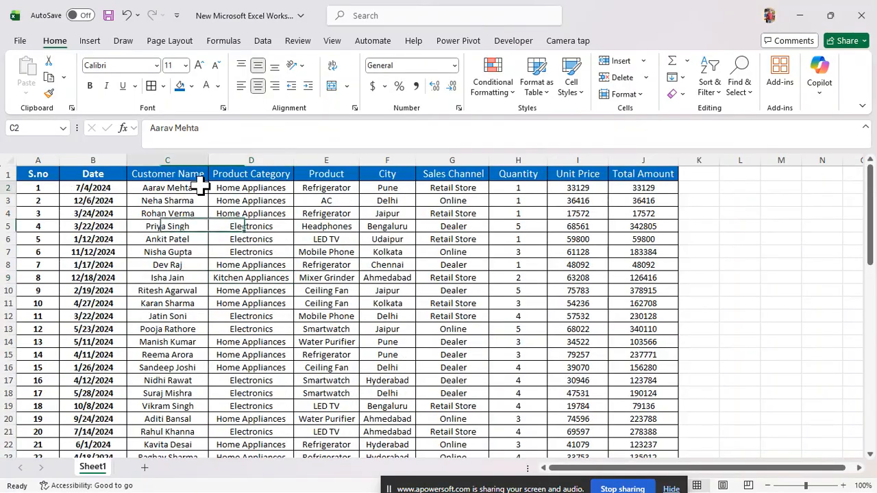
double_click(203, 189)
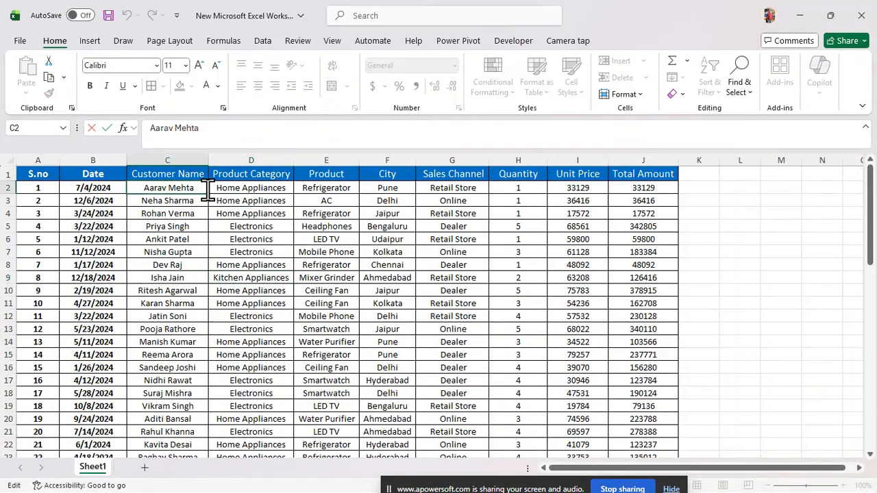
double_click(287, 188)
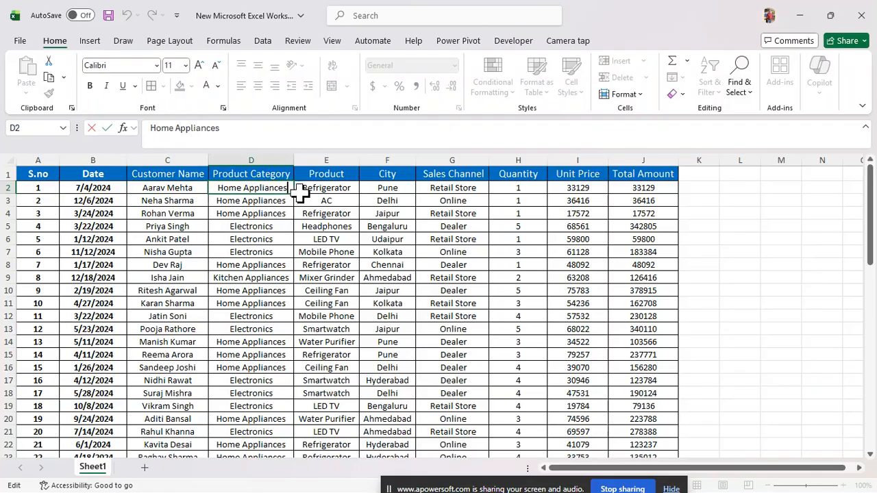
double_click(356, 191)
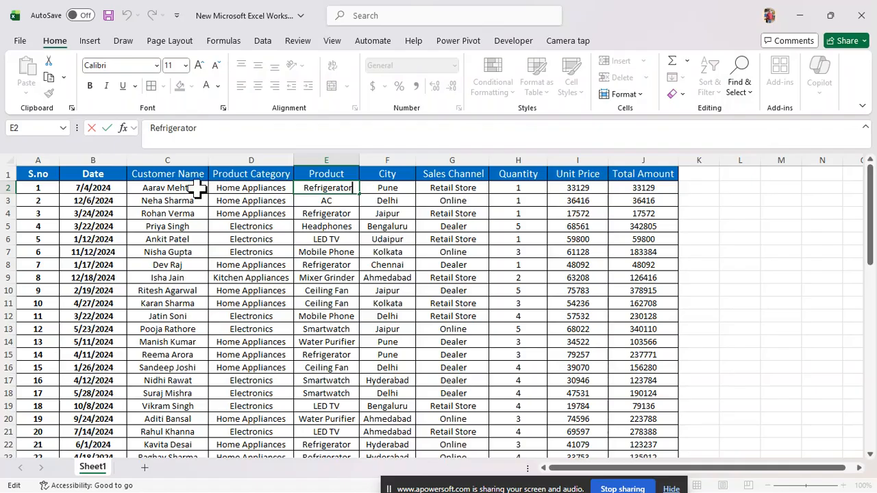
left_click(283, 230)
double_click(284, 229)
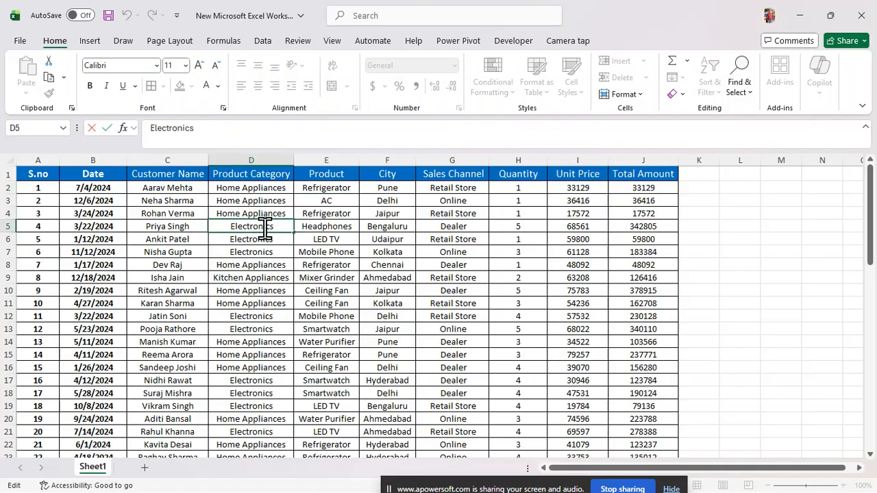
Insert three blank columns between the Product and City columns.
left_click(389, 157)
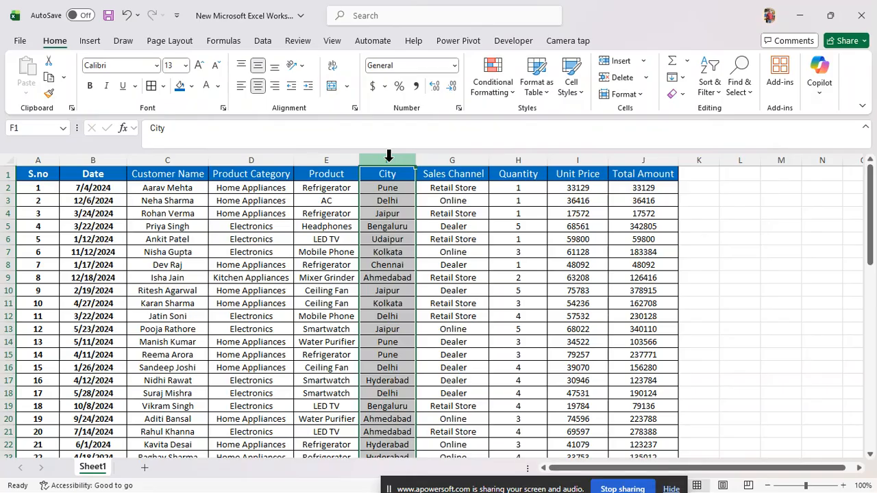
key("ctrl+shift+plus")
key("ctrl+shift+plus")
key("ctrl+shift+plus")
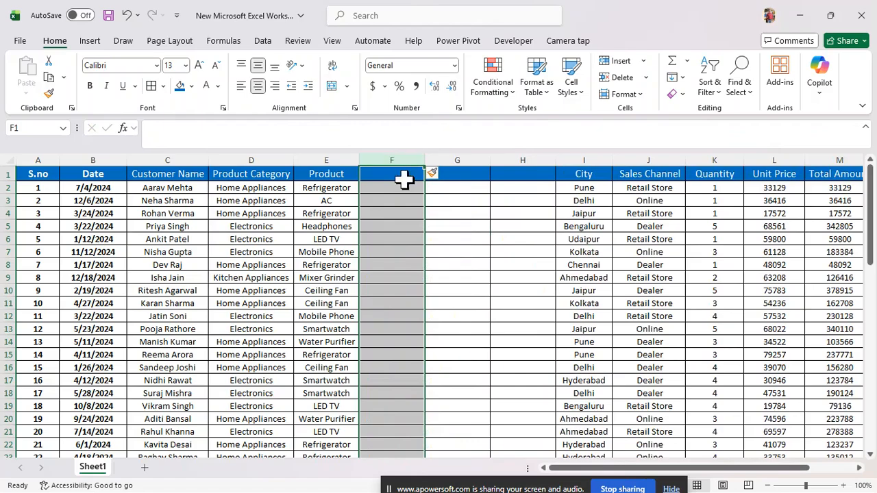
Enter =TRIM(C1:E61) in F1 to produce space-free copies of the Customer Name, Product Category and Product columns.
left_click(391, 188)
left_click(385, 176)
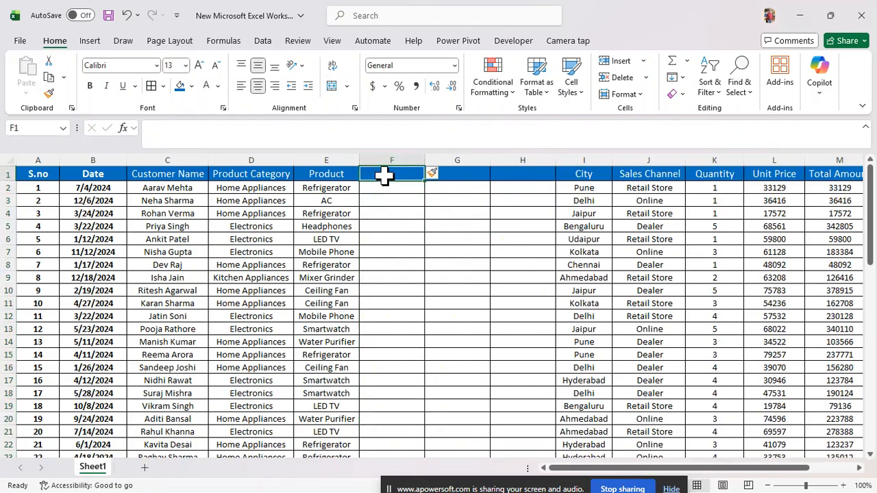
type("=trim")
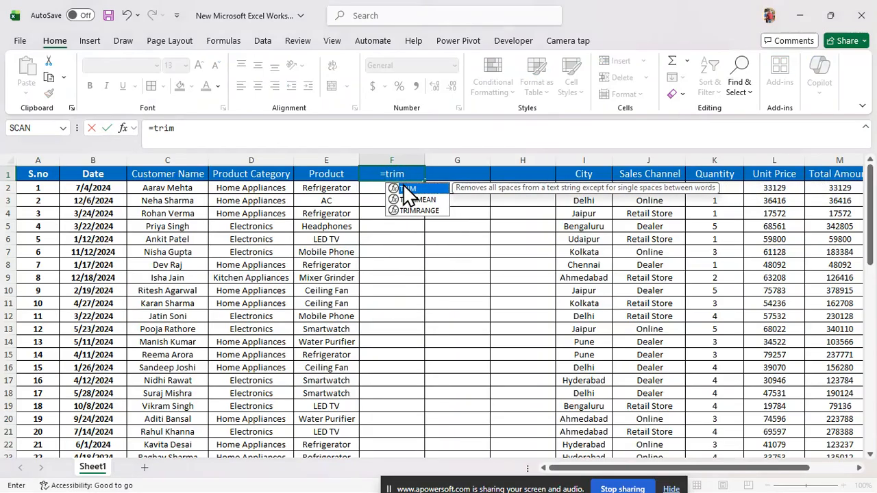
double_click(406, 189)
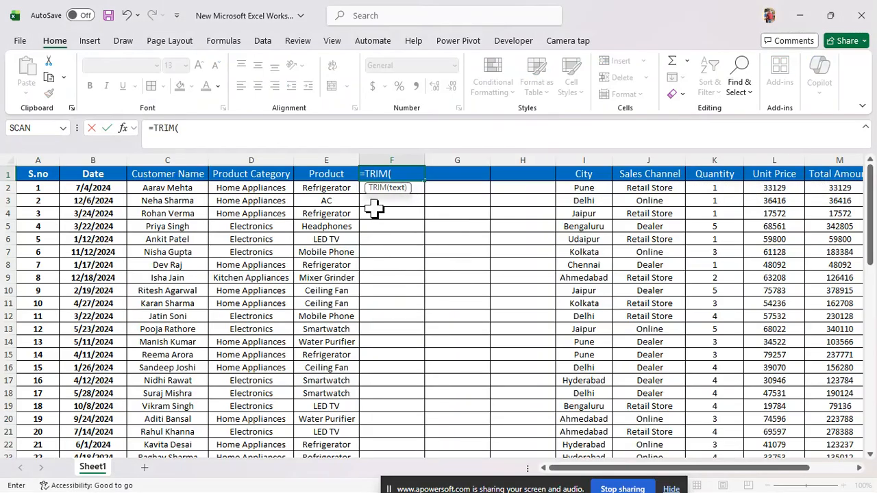
left_click(154, 176)
key("shift+Right")
key("shift+Right")
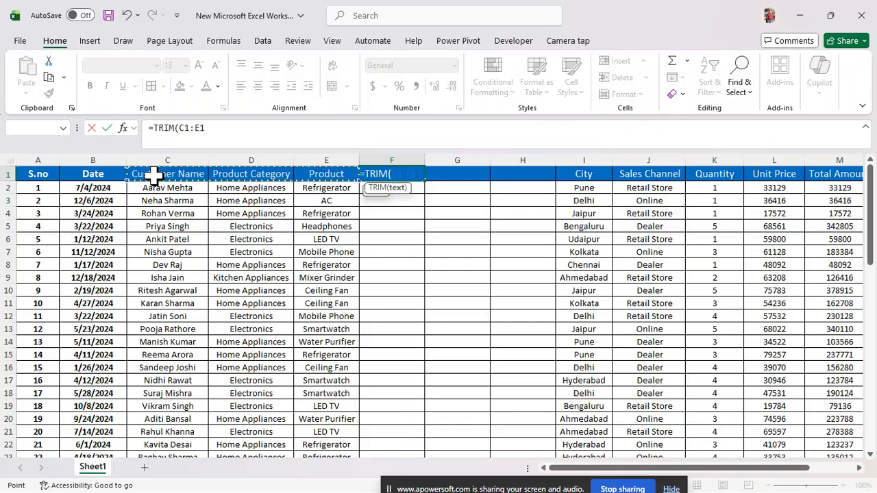
key("ctrl+shift+Down")
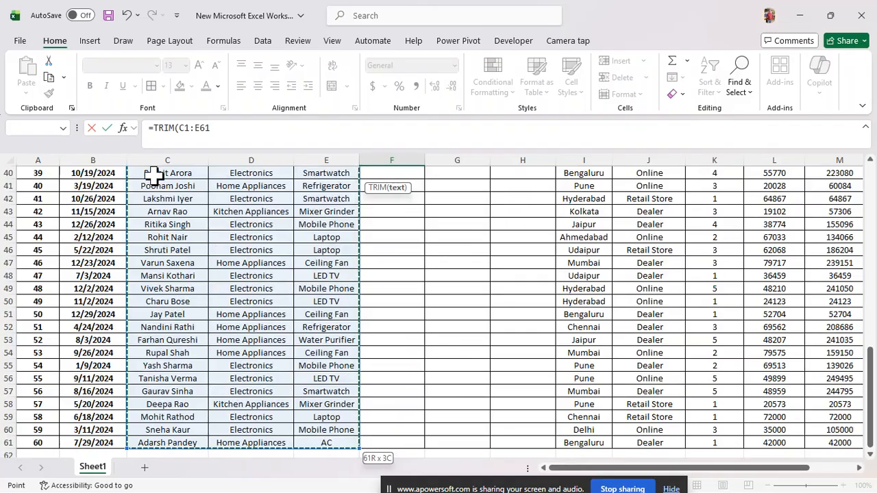
key("Return")
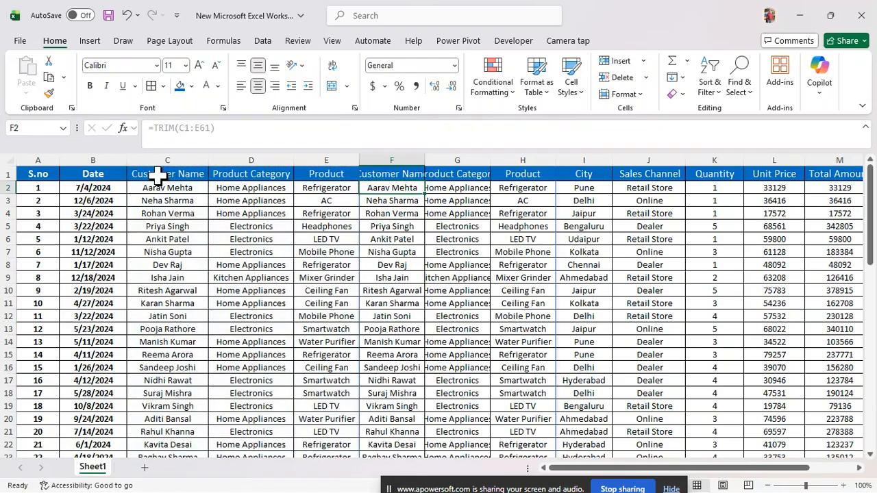
Copy the trimmed results in F1:H61 and paste them in place as values only, replacing the TRIM formula.
left_click(386, 172)
key("shift+Right")
key("shift+Right")
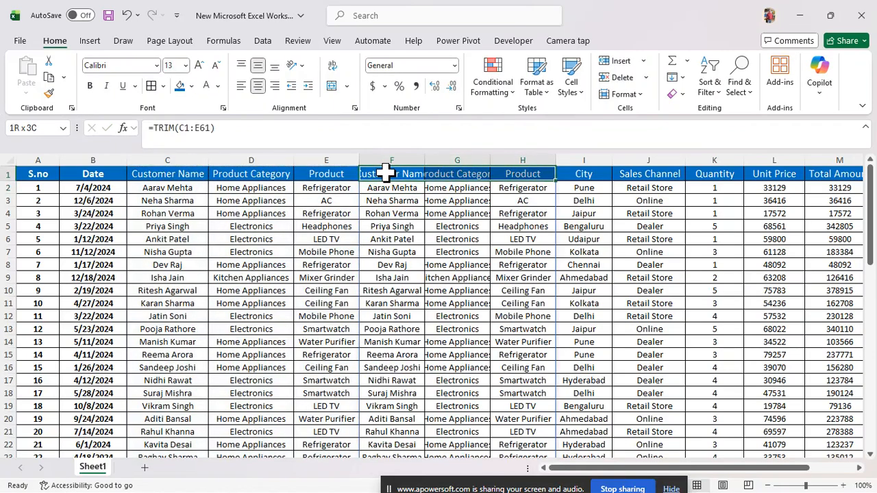
key("shift+Down")
key("shift+Down")
key("shift+Down")
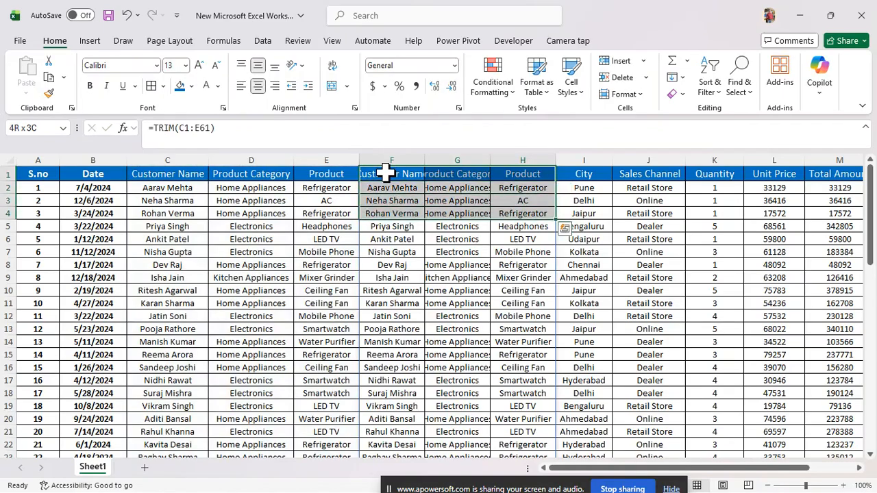
key("shift+Down")
key("shift+Down")
key("shift+Down")
key("shift+Down")
key("shift+Down")
key("shift+Down")
key("shift+Down")
key("shift+Down")
key("shift+Down")
key("shift+Down")
key("shift+Down")
key("shift+Down")
key("shift+Down")
key("shift+Down")
key("shift+Down")
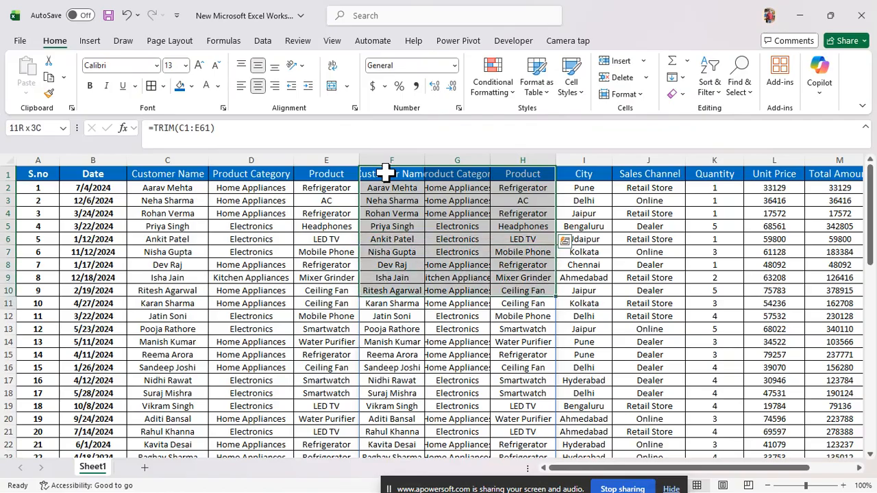
key("shift+Down")
key("shift+Down")
key("shift+Down")
key("shift+Down")
key("shift+Down")
key("shift+Down")
key("shift+Down")
key("shift+Down")
key("shift+Down")
key("shift+Down")
key("shift+Down")
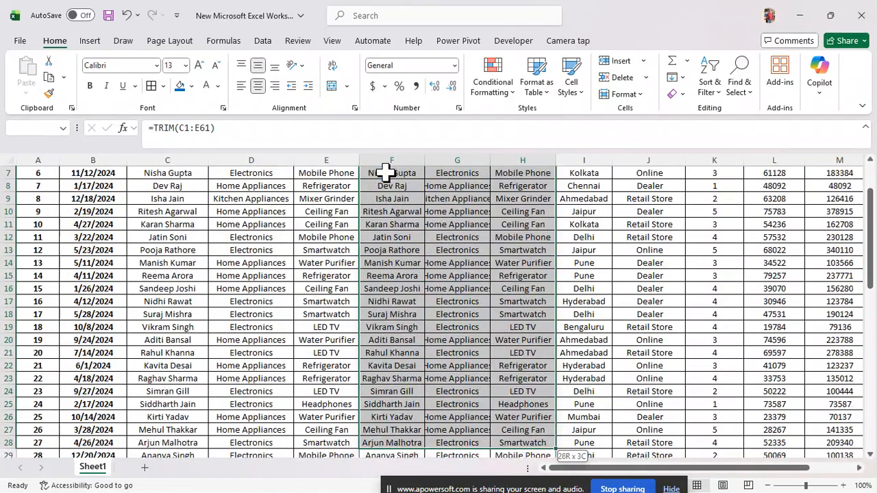
key("shift+Down")
key("shift+Down")
key("shift+Down")
key("shift+Down")
key("shift+Down")
key("shift+Down")
key("shift+Down")
key("shift+Down")
key("shift+Down")
key("shift+Down")
key("shift+Down")
key("shift+Down")
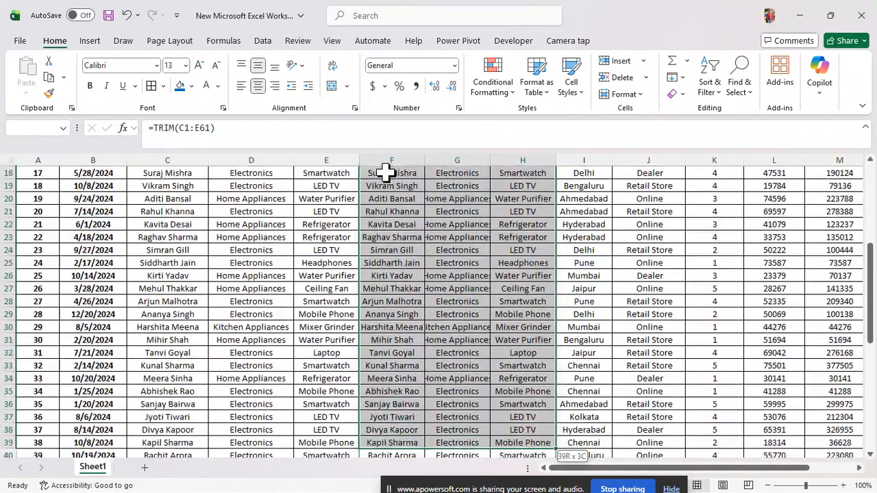
key("shift+Down")
key("shift+Down")
key("shift+Down")
key("shift+Down")
key("shift+Down")
key("shift+Down")
key("shift+Down")
key("shift+Down")
key("shift+Down")
key("shift+Down")
key("shift+Down")
key("shift+Down")
key("shift+Down")
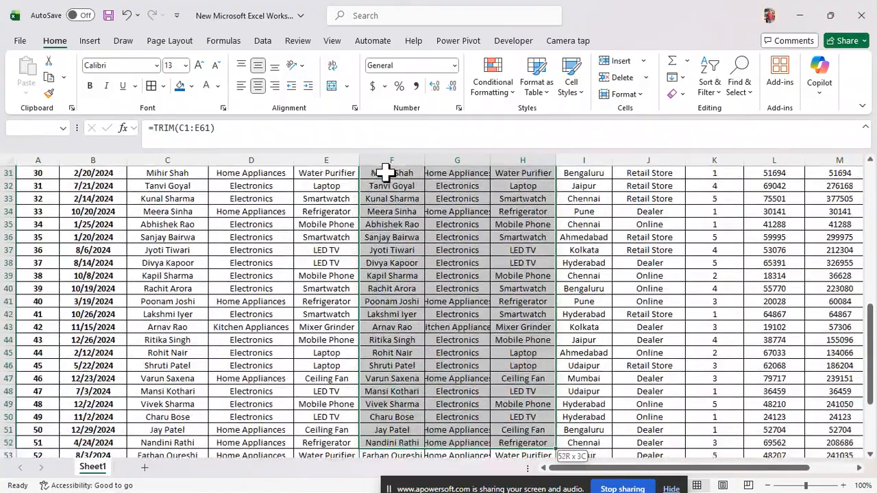
key("shift+Down")
key("shift+Down")
key("shift+Down")
key("shift+Down")
key("shift+Down")
key("shift+Down")
key("shift+Down")
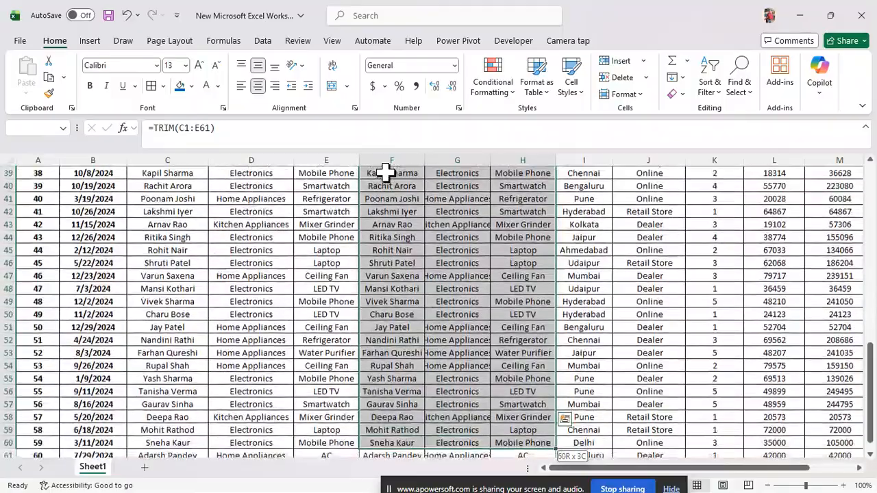
key("shift+Up")
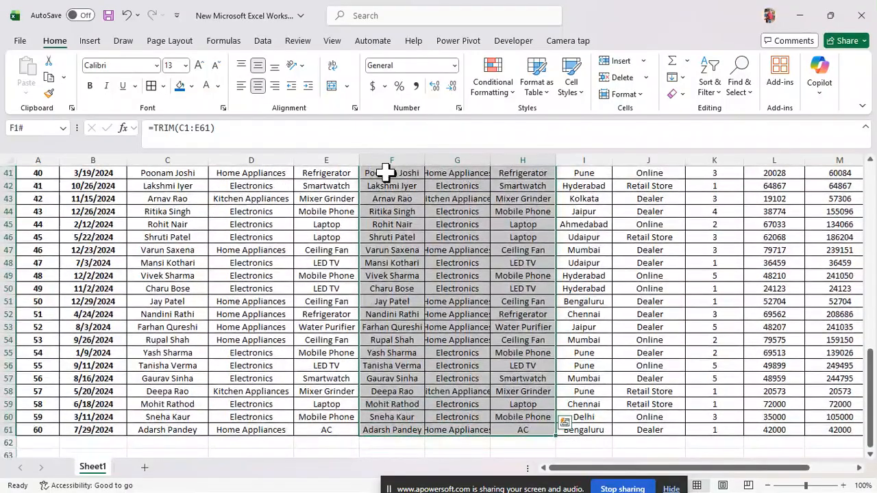
key("ctrl+c")
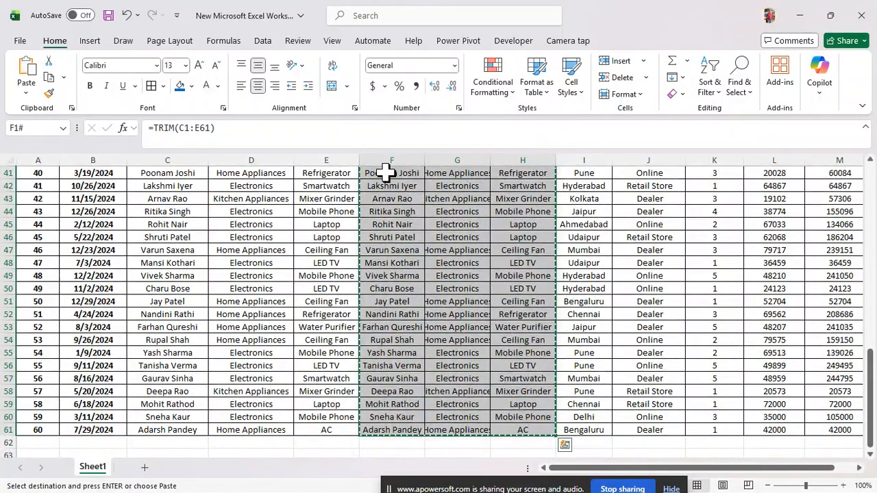
key("ctrl+shift+v")
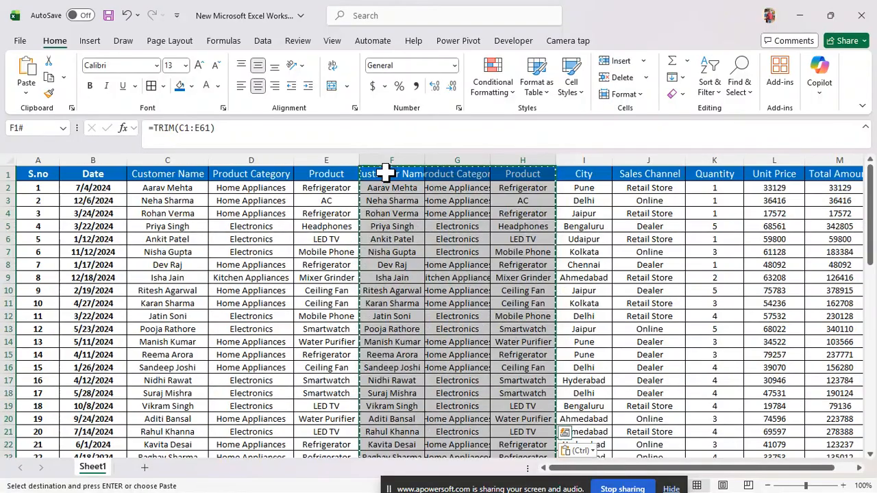
left_click(385, 212)
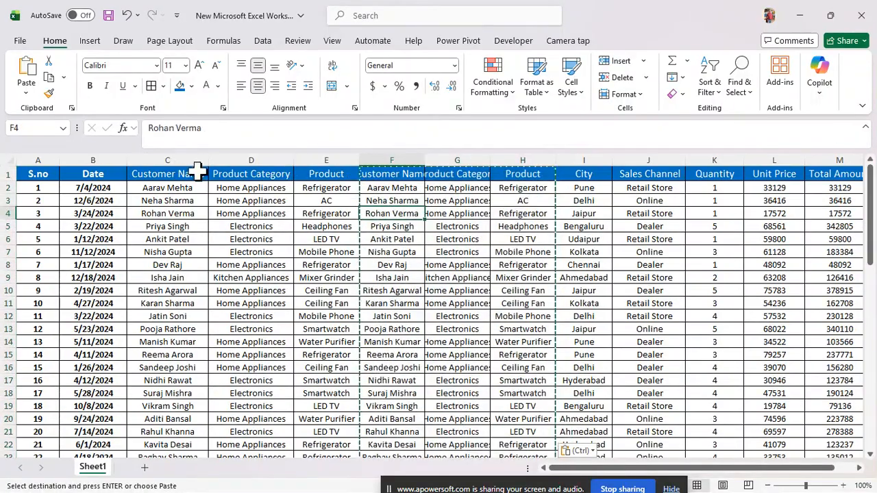
Undo the inserted copy of the Customer Name, Product Category and Product columns, and widen the three original columns equally.
left_click(163, 156)
key("shift+Right")
key("shift+Right")
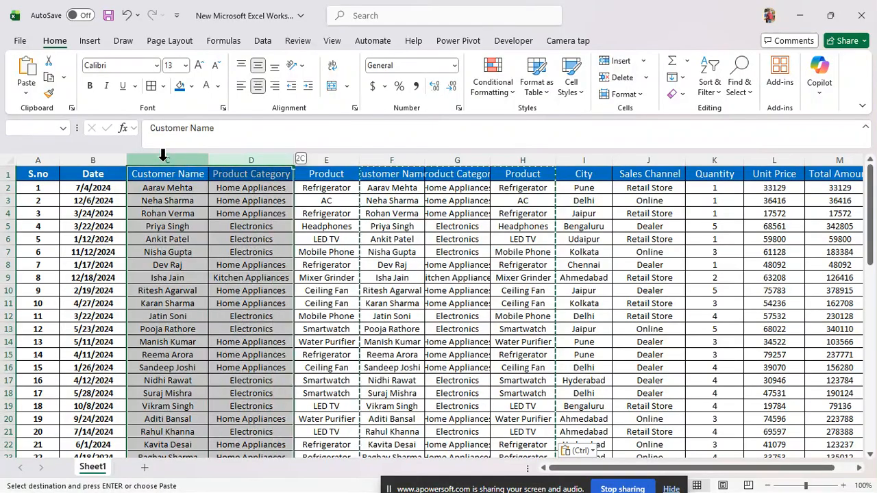
key("ctrl+z")
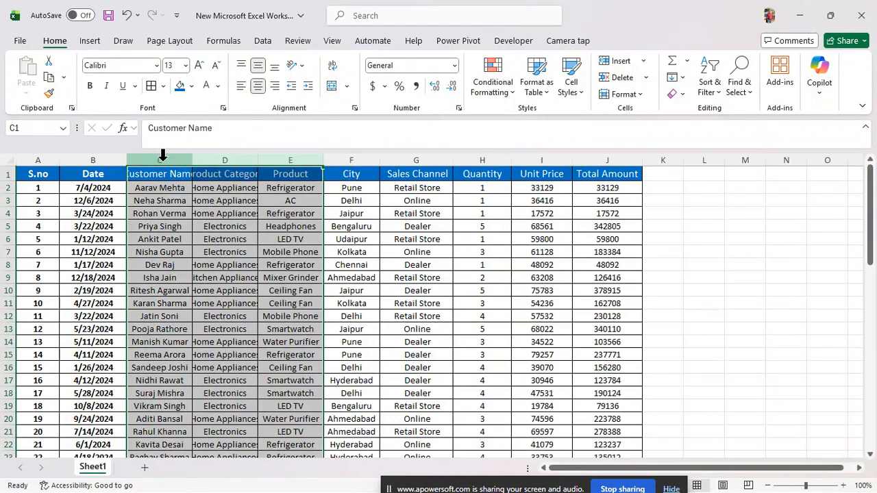
left_click_drag(191, 162, 233, 158)
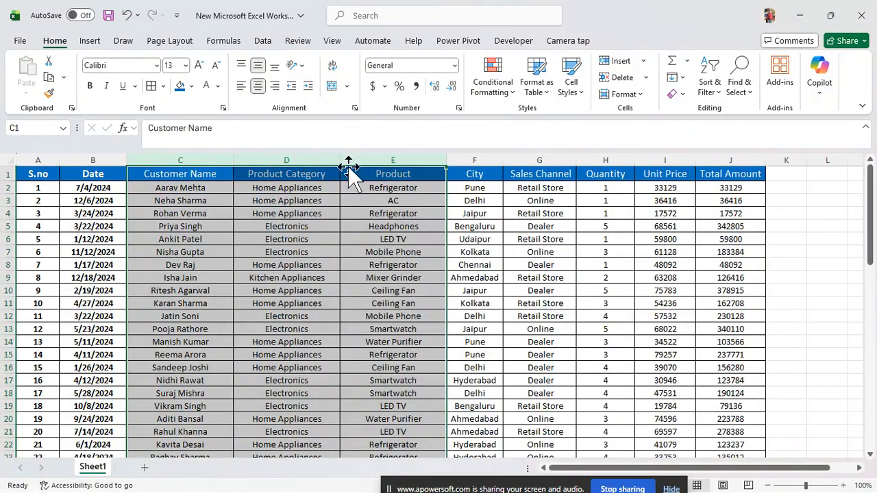
left_click(349, 265)
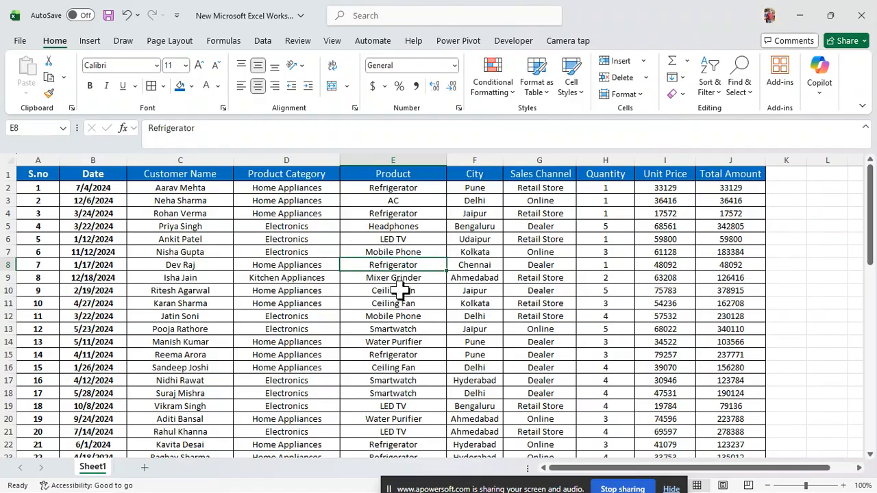
Set up a custom sort of the whole data range by City on cell values, using a custom list as the order.
left_click(374, 301)
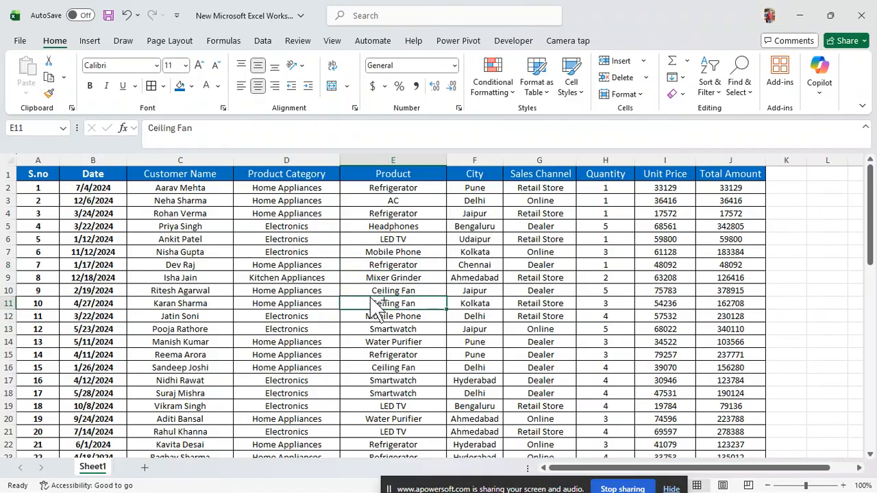
key("ctrl+a")
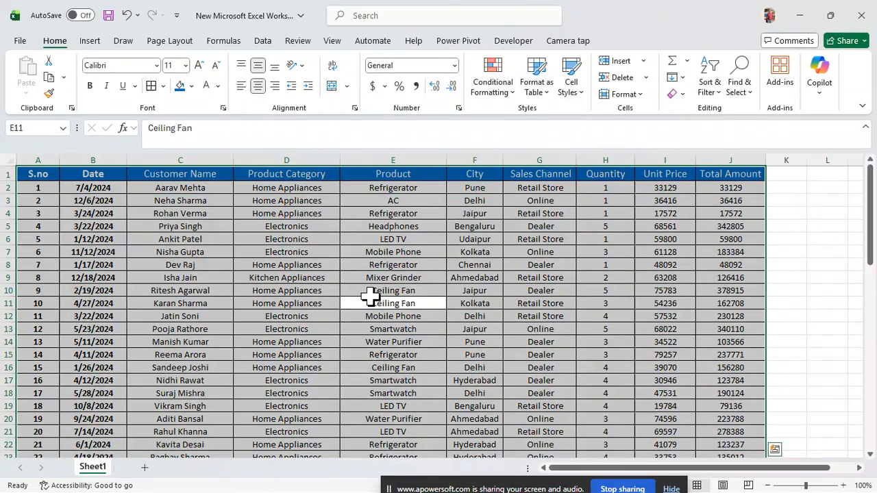
left_click(716, 93)
left_click(740, 148)
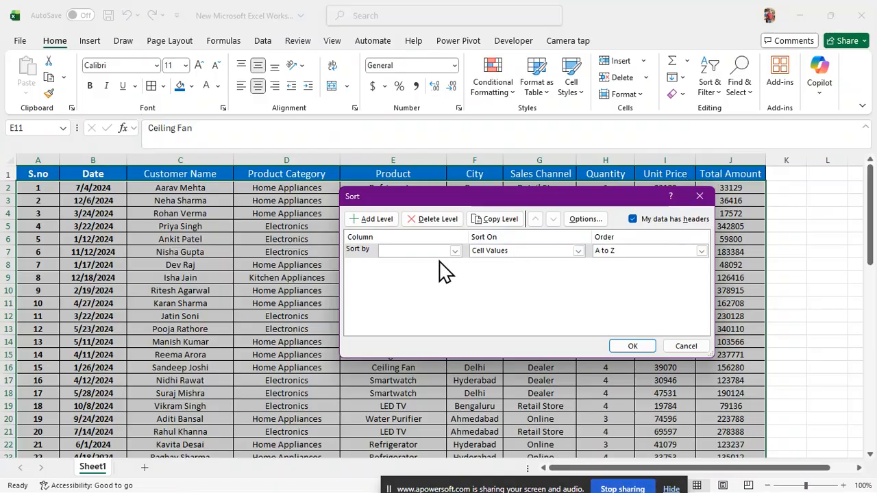
left_click(455, 251)
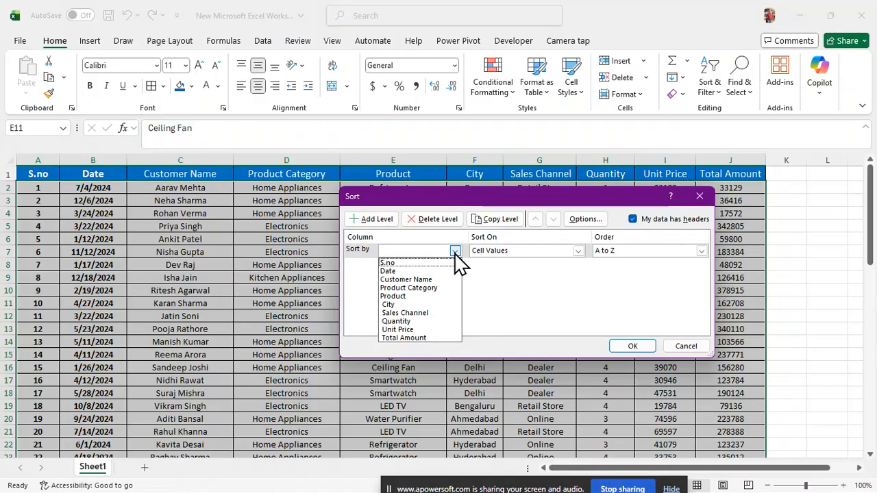
left_click(434, 305)
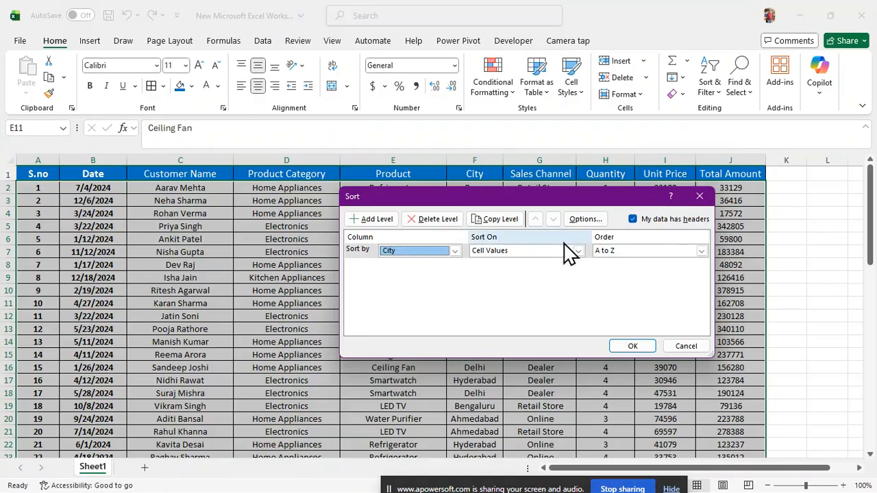
left_click(629, 252)
left_click(629, 281)
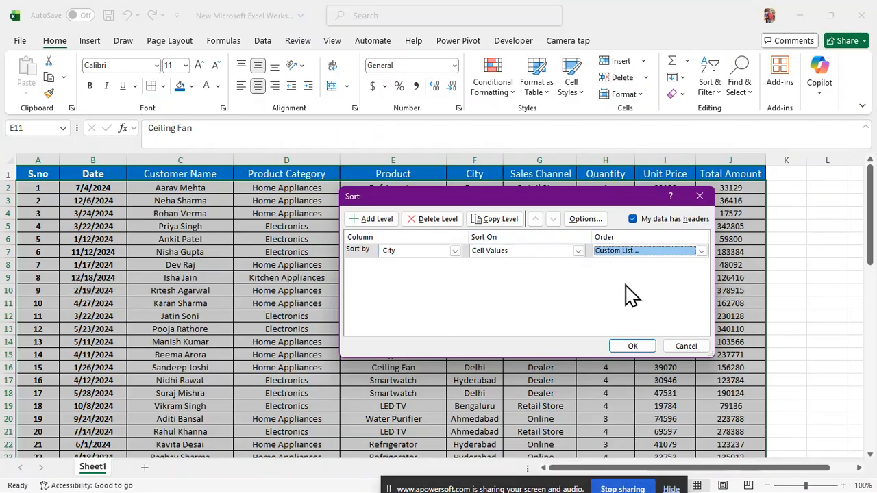
Delete the custom lists "Jaipur, Delhi, Ahmedabad", "Jaipur, Delhi, Pune" and "Delhi, Jaipur, Pune".
left_click(456, 261)
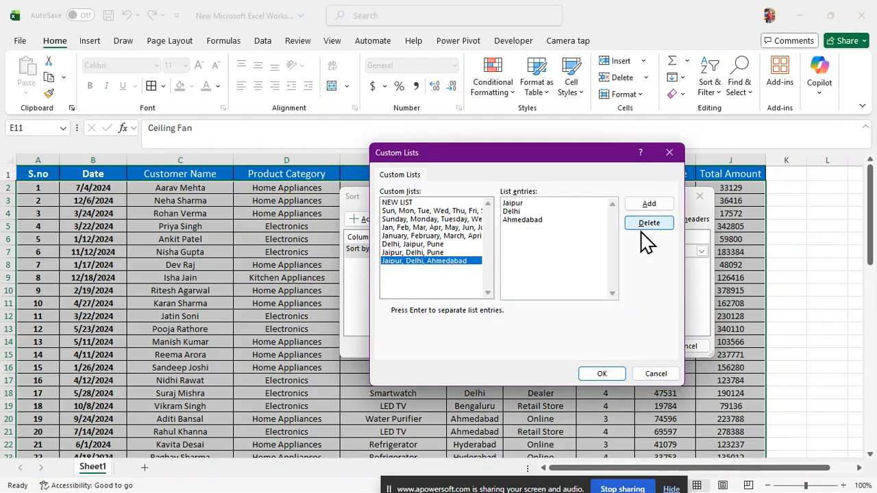
left_click(650, 226)
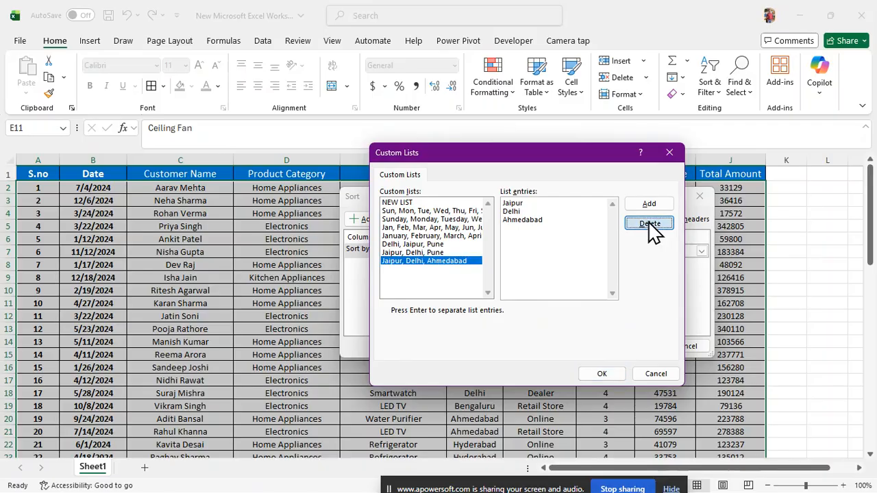
left_click(417, 289)
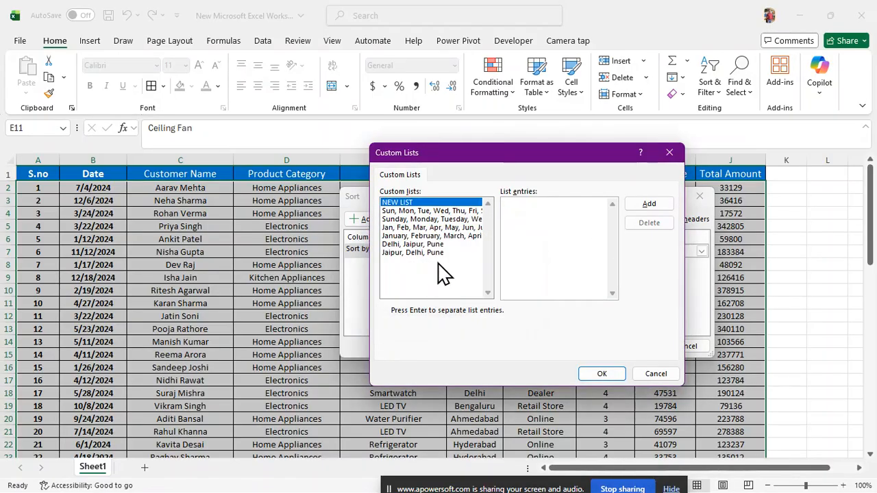
left_click(438, 253)
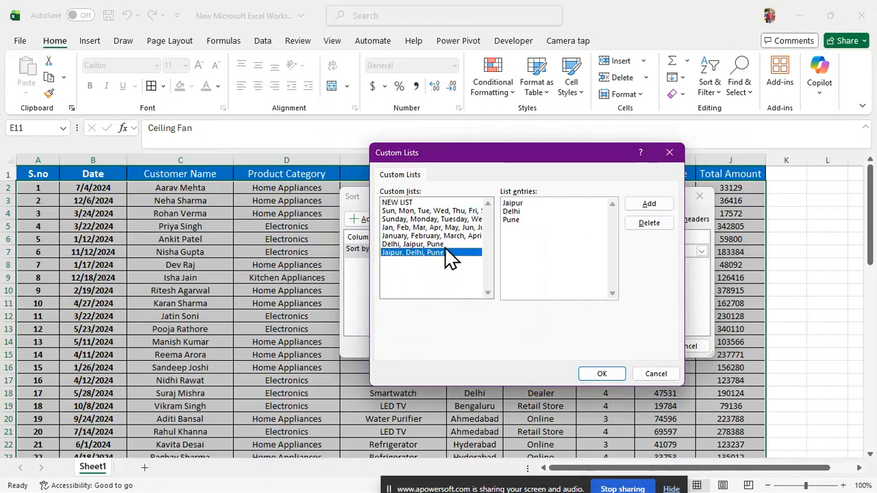
left_click(651, 226)
left_click(419, 290)
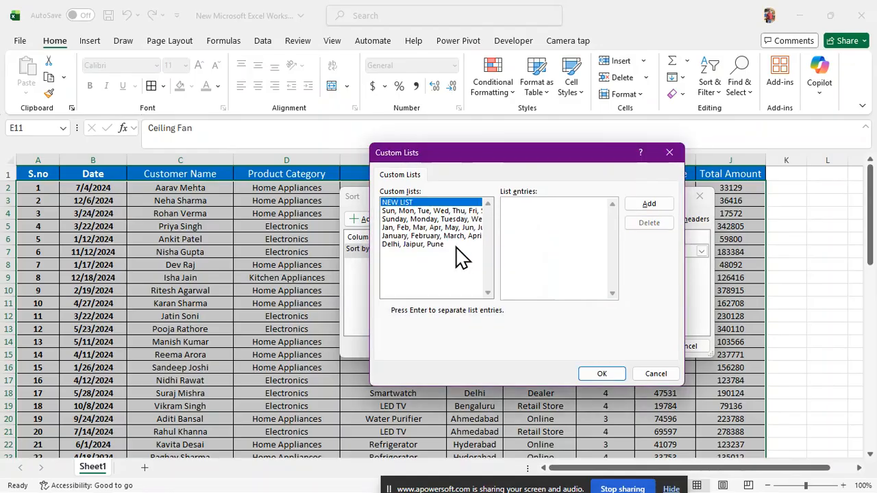
left_click(436, 245)
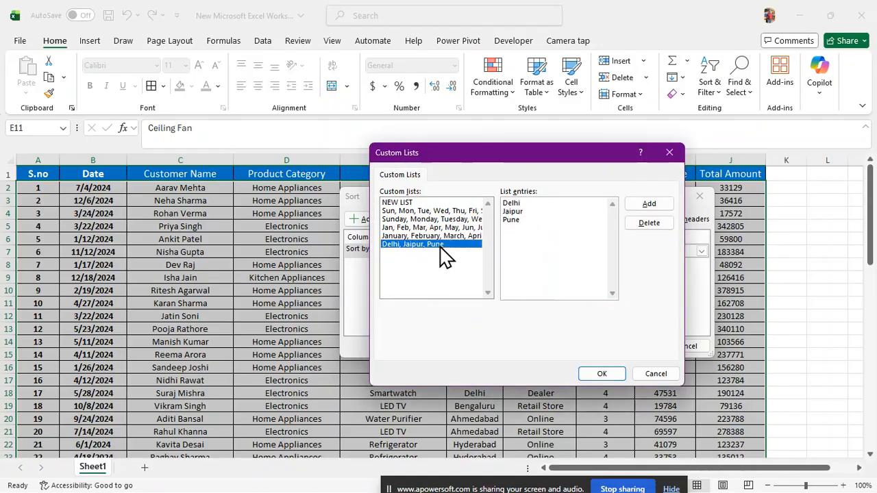
left_click(659, 226)
left_click(420, 287)
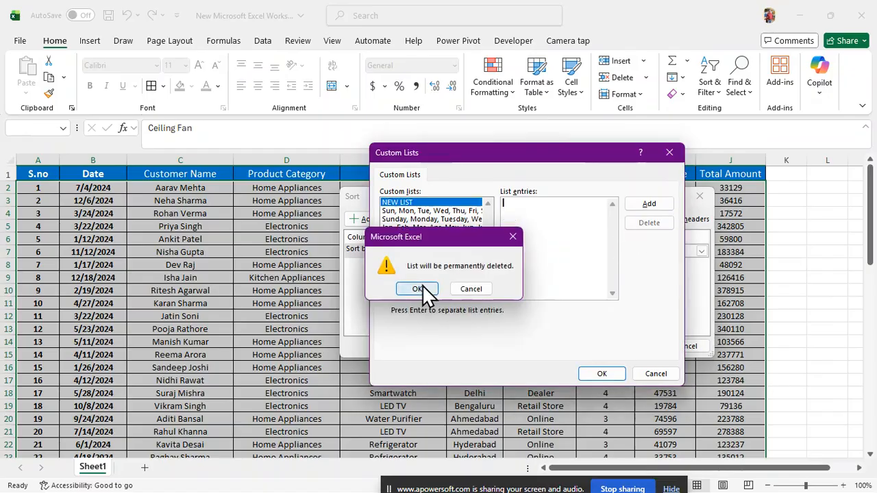
Add a custom list with the entries Jaipur, Pune, Delhi and sort the data by City in that order.
left_click(532, 216)
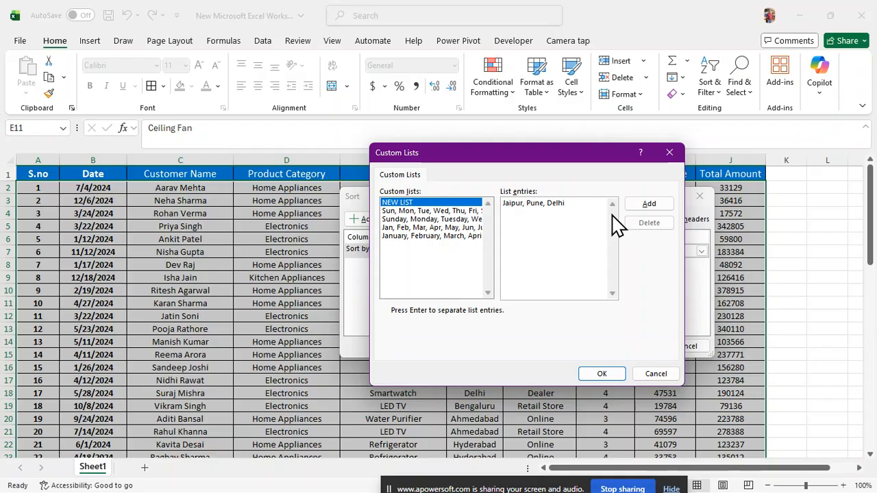
left_click(648, 205)
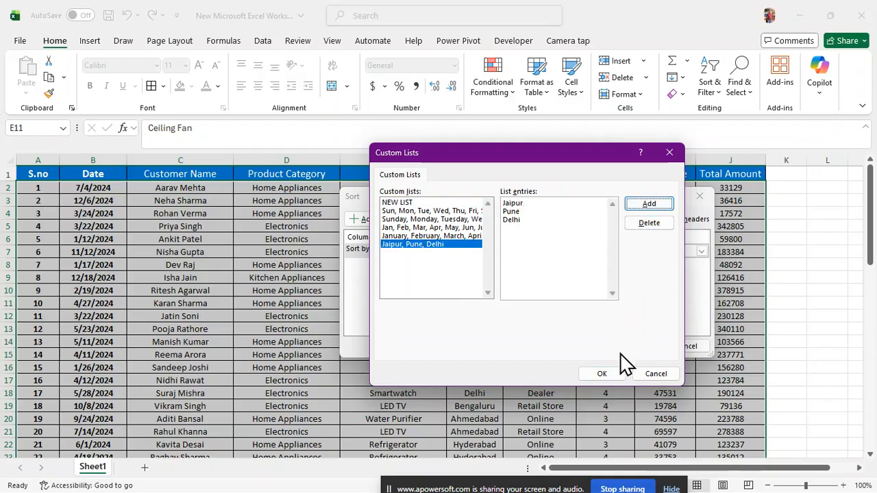
left_click(609, 369)
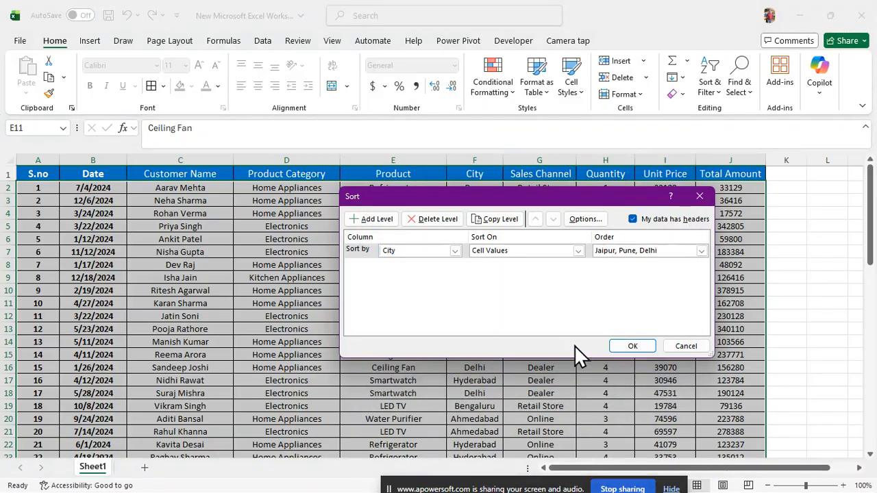
left_click(628, 347)
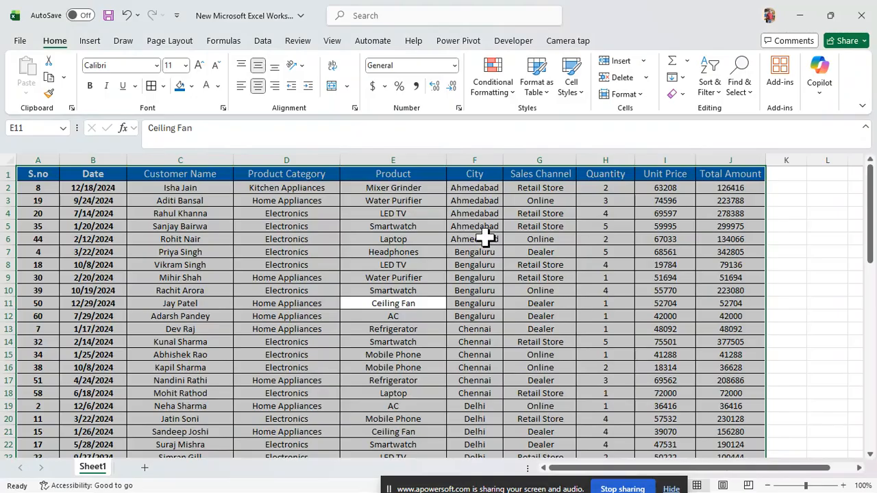
Examine the order of the cities in the City column across all rows of the sorted data.
left_click(485, 213)
scroll(487, 218, "down", 9)
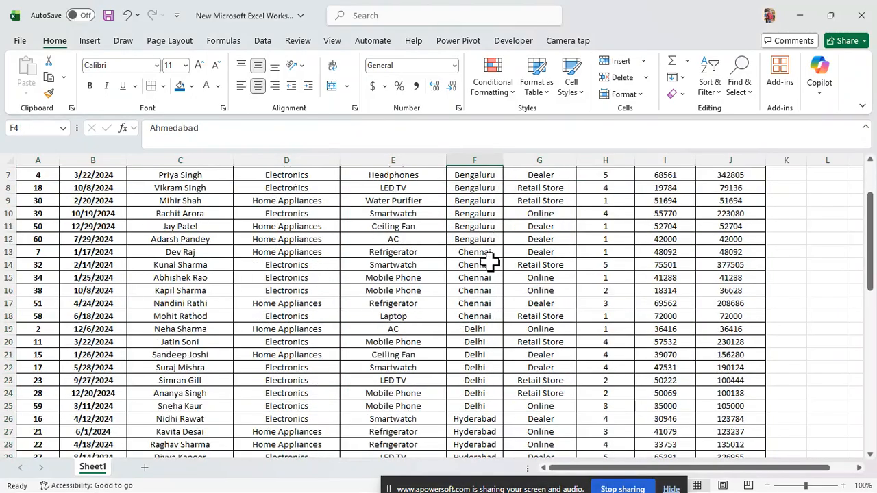
scroll(495, 293, "down", 7)
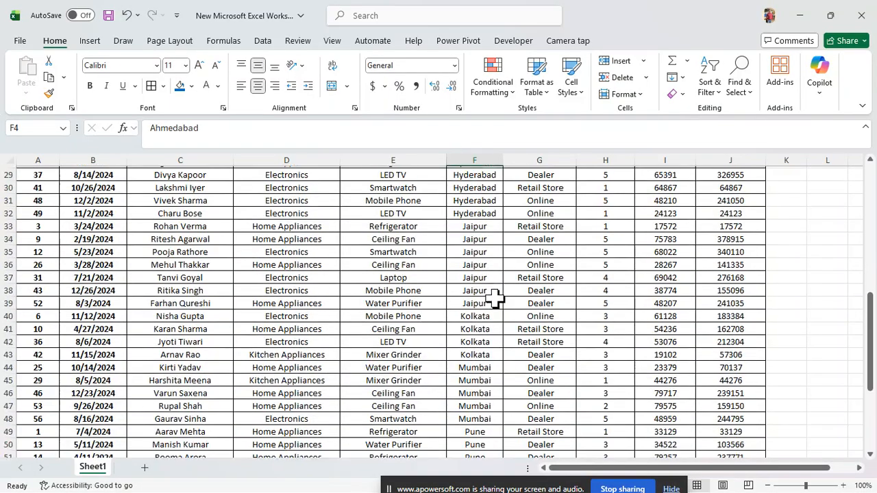
scroll(494, 307, "up", 3)
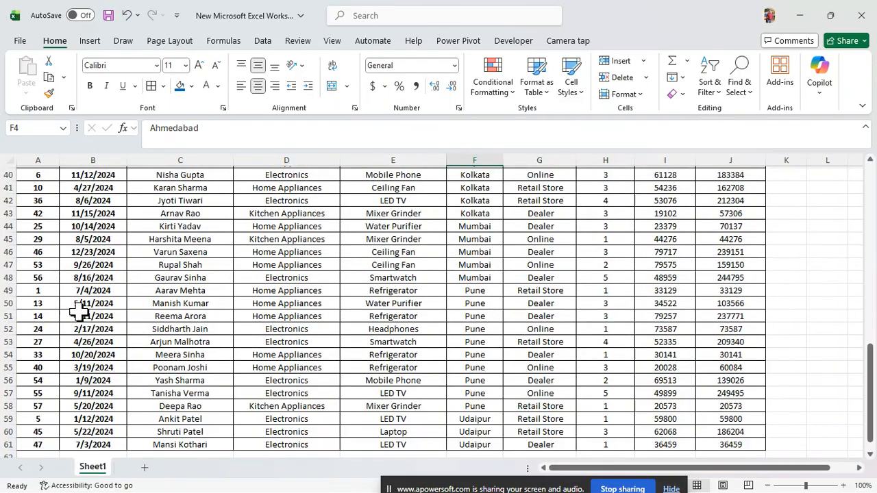
scroll(459, 329, "up", 3)
scroll(459, 329, "up", 7)
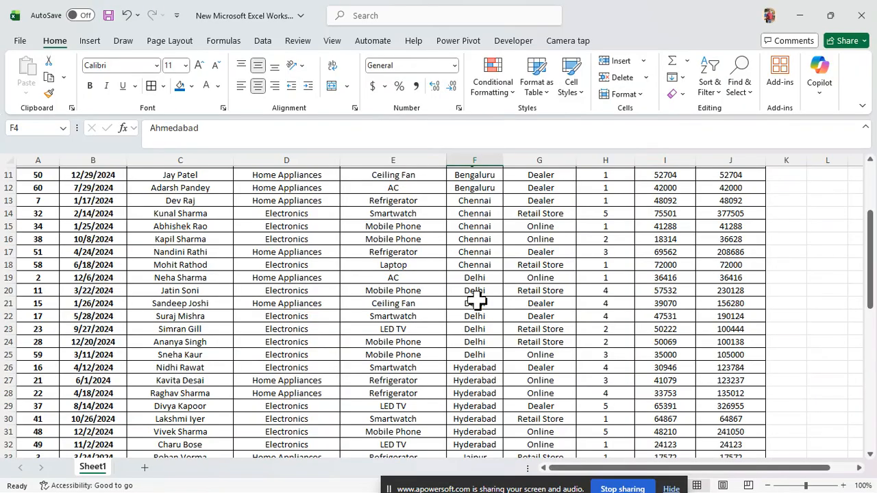
scroll(478, 342, "down", 2)
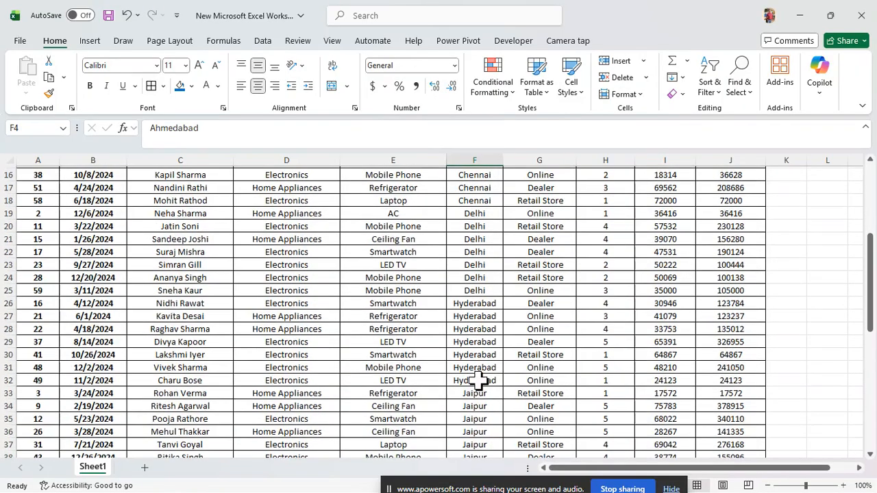
scroll(478, 387, "down", 4)
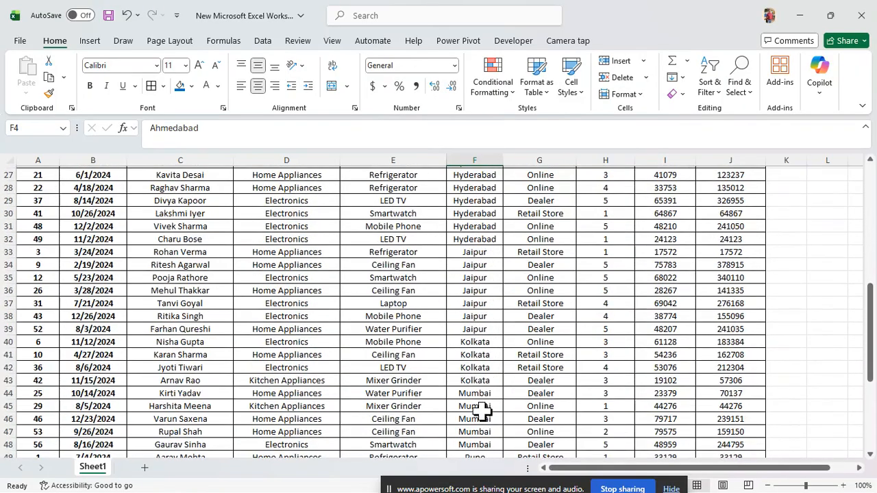
scroll(483, 416, "down", 5)
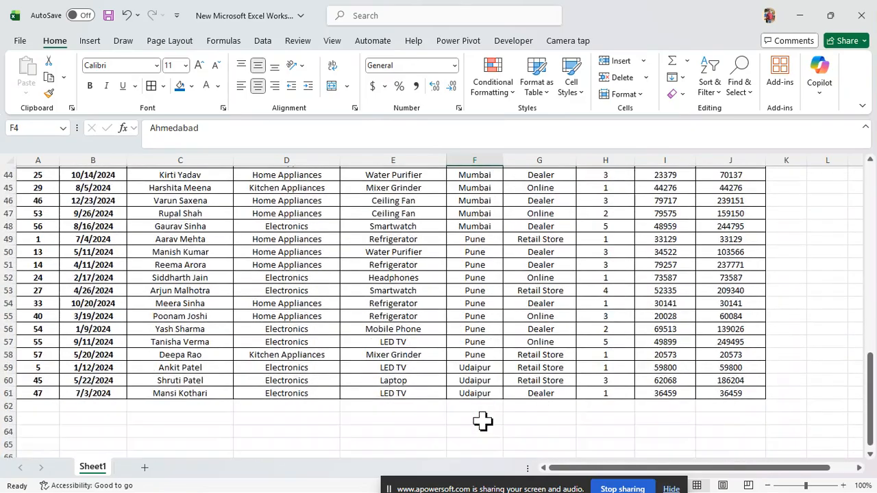
scroll(478, 378, "up", 10)
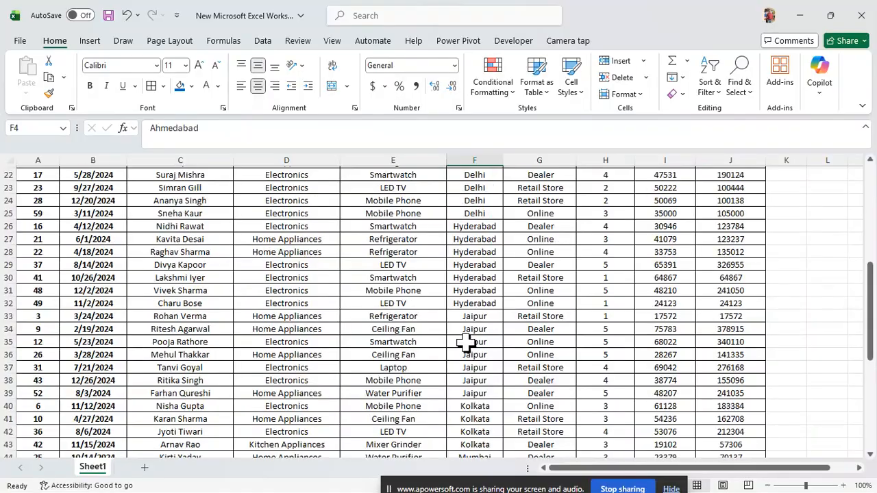
scroll(469, 320, "up", 5)
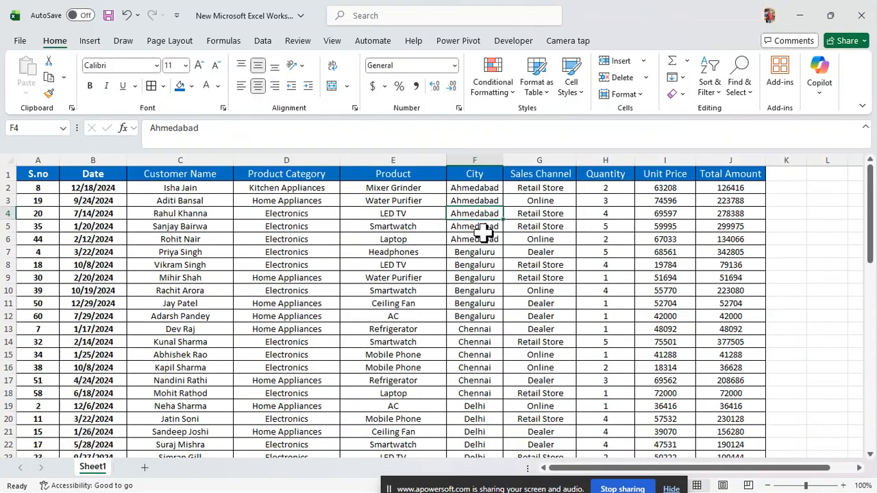
Undo the sort by City.
left_click(486, 288)
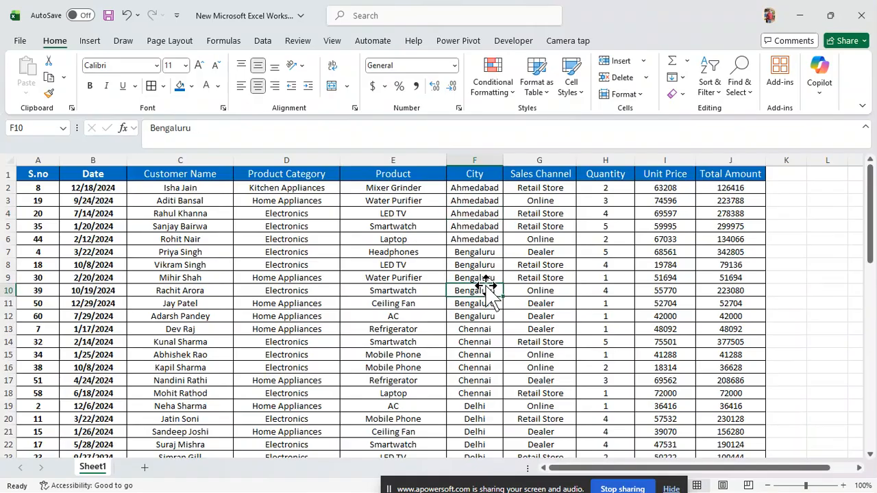
key("ctrl+z")
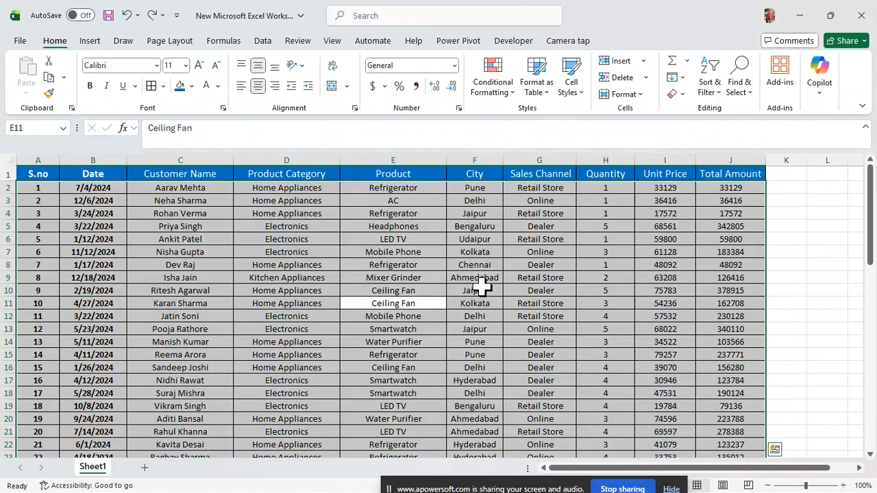
Set up a custom sort of the data by City based on cell values.
left_click(709, 88)
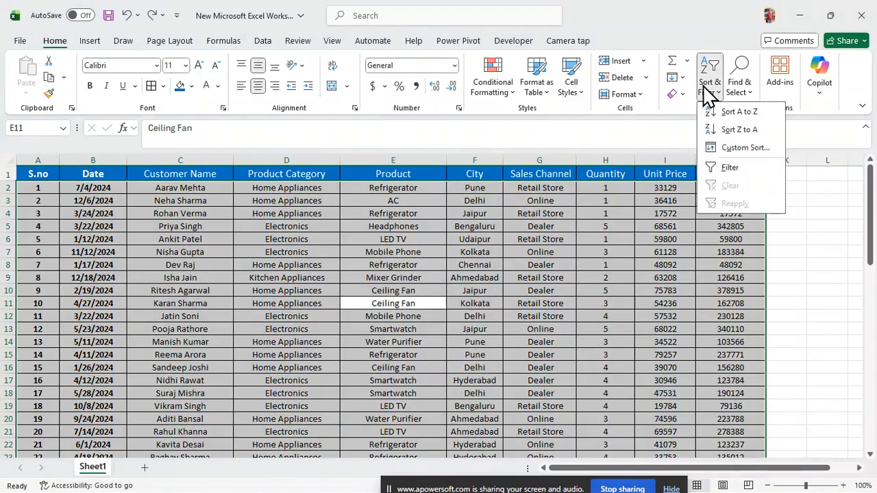
left_click(734, 151)
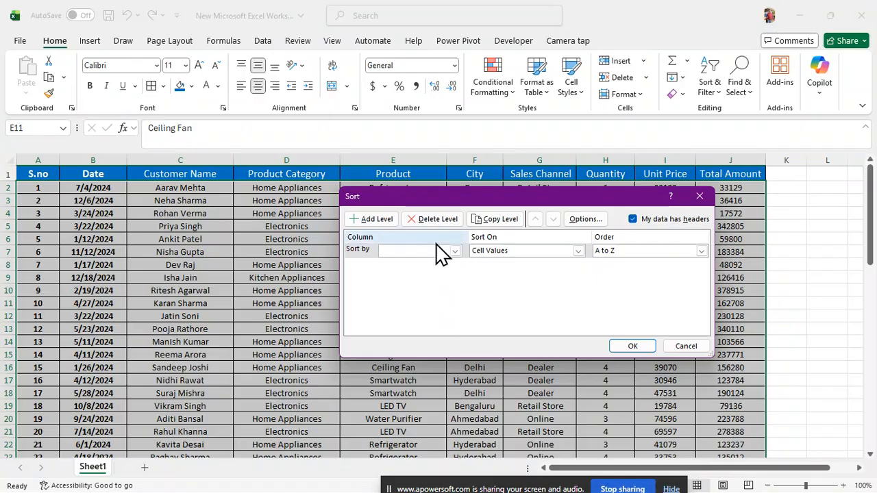
left_click(455, 251)
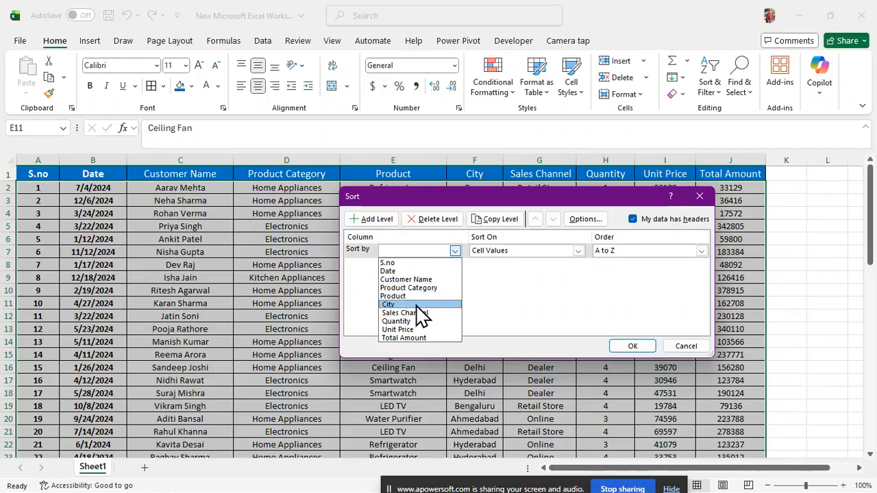
left_click(419, 304)
left_click(579, 250)
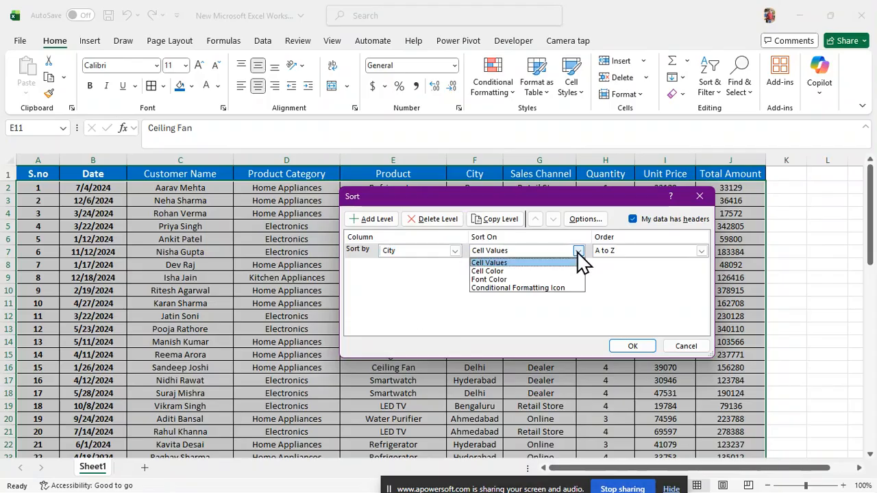
left_click(579, 263)
left_click(624, 252)
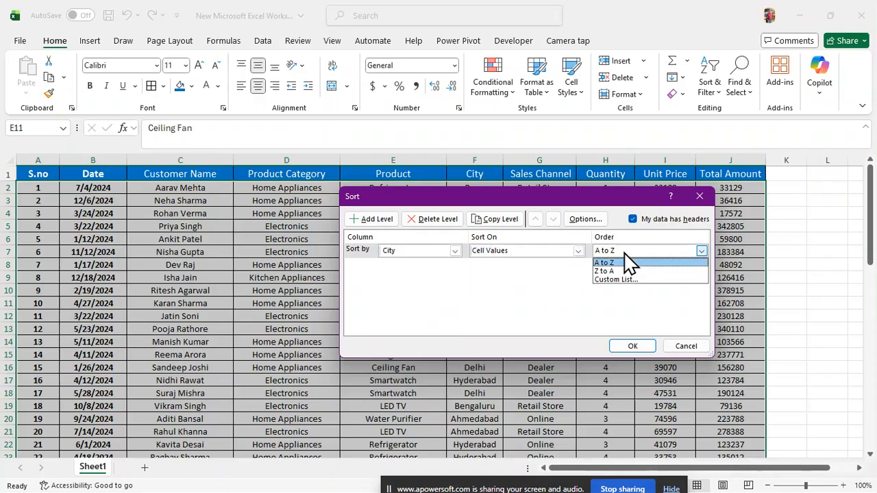
left_click(579, 253)
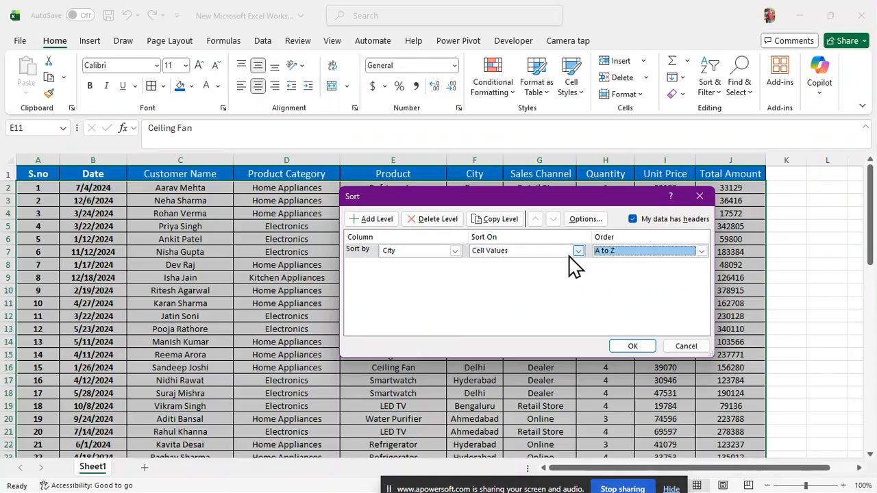
left_click(578, 252)
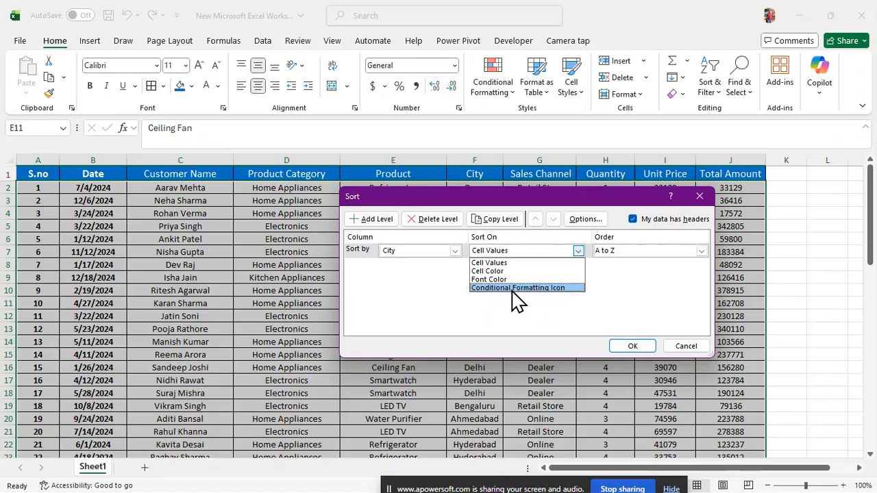
left_click(515, 257)
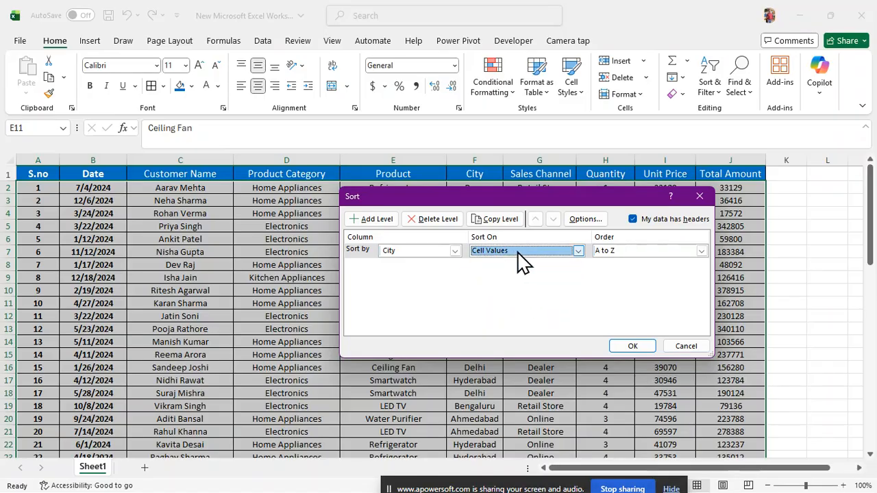
Change the custom list "Jaipur, Pune, Delhi" to Jaipur, Pune, Ahmedabad and sort the data by City using it.
left_click(639, 252)
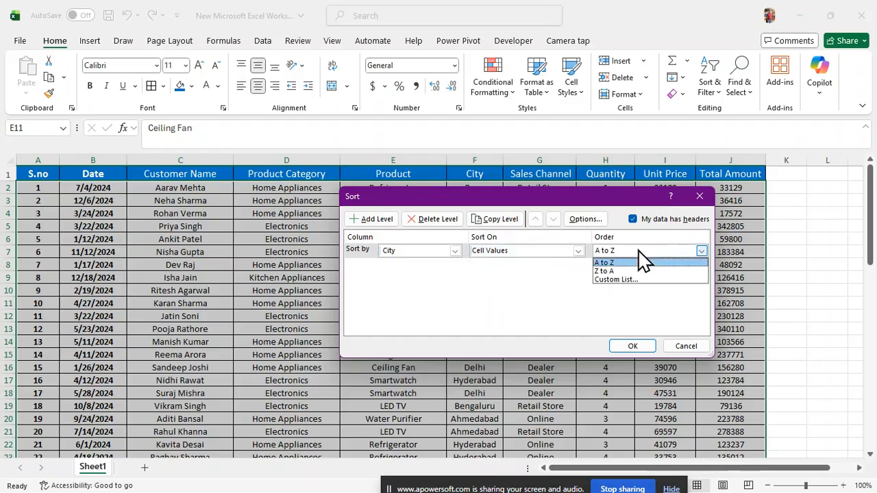
left_click(617, 281)
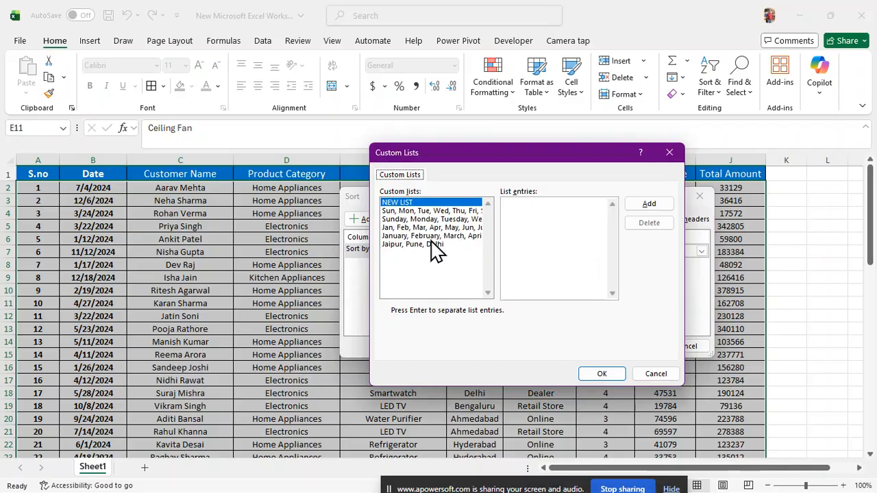
left_click(399, 246)
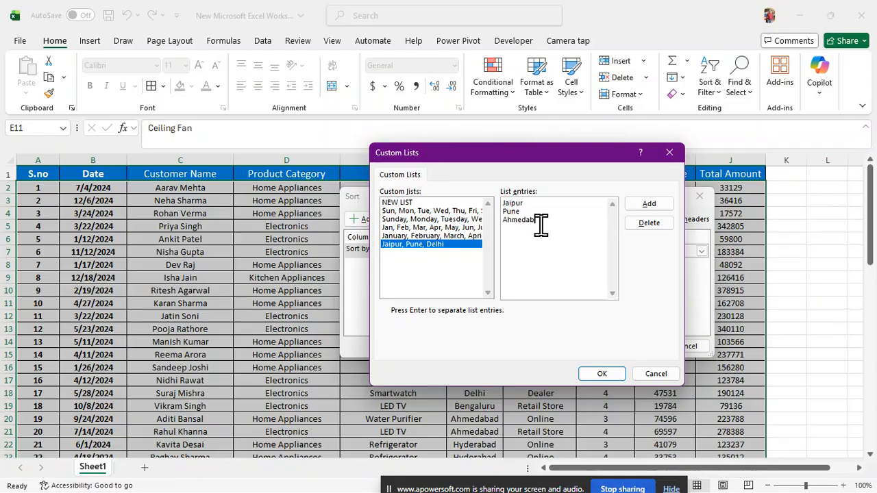
left_click(654, 205)
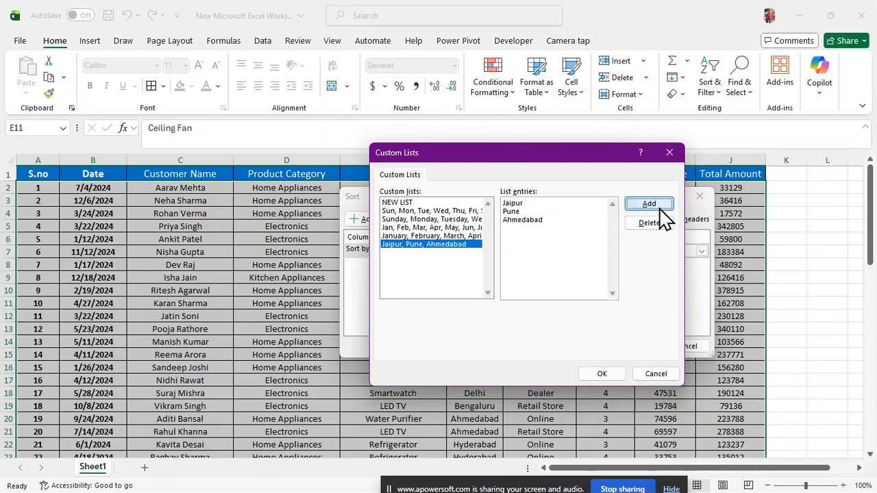
left_click(601, 374)
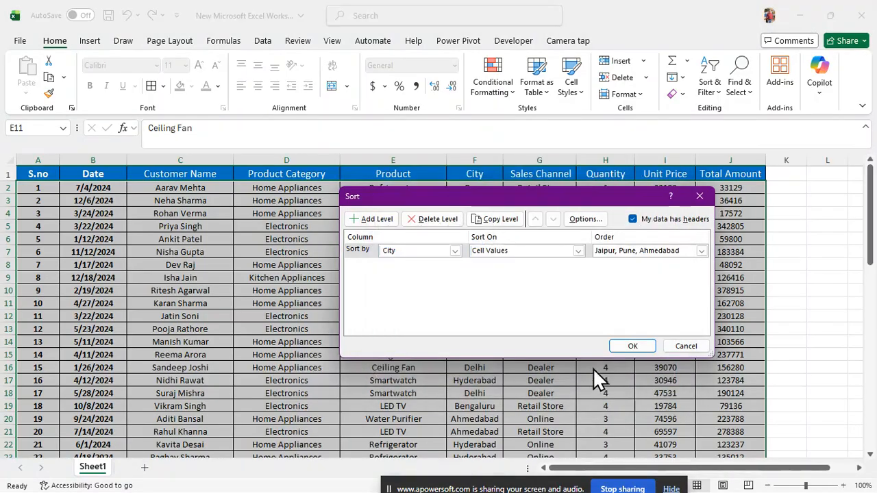
left_click(627, 347)
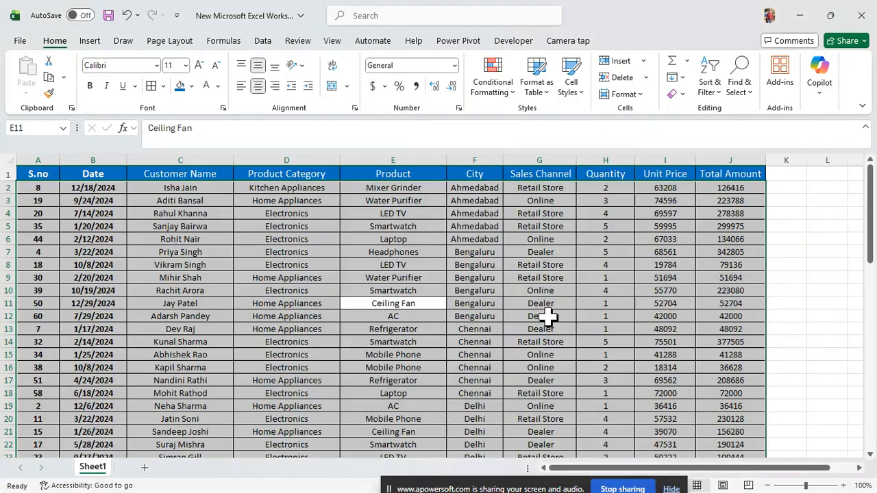
Examine the order of cities down the whole City column and back to the first row.
left_click(499, 308)
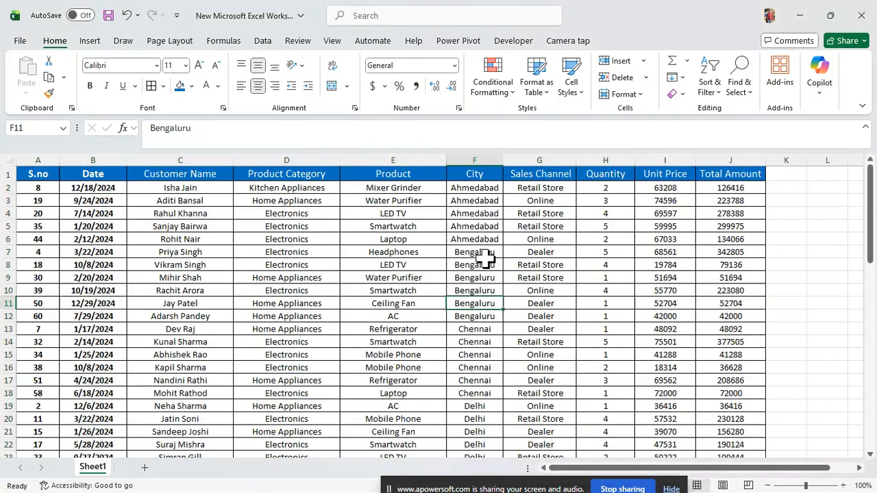
scroll(490, 275, "down", 5)
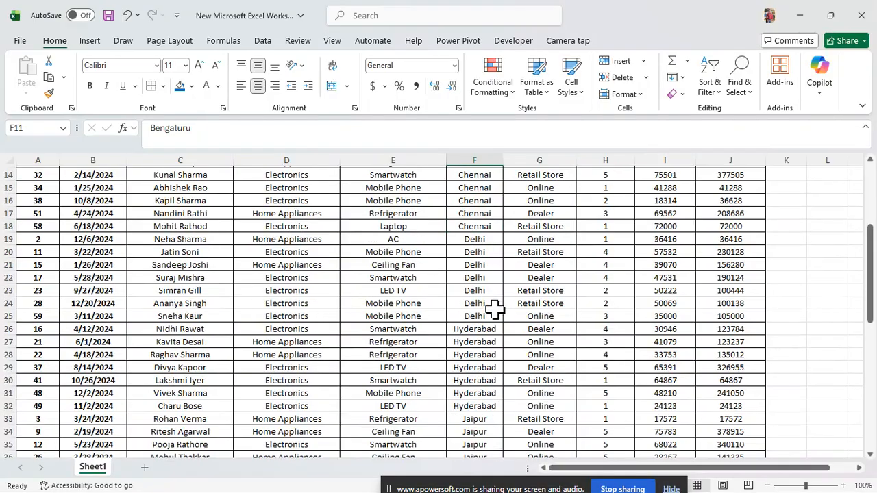
scroll(494, 310, "down", 6)
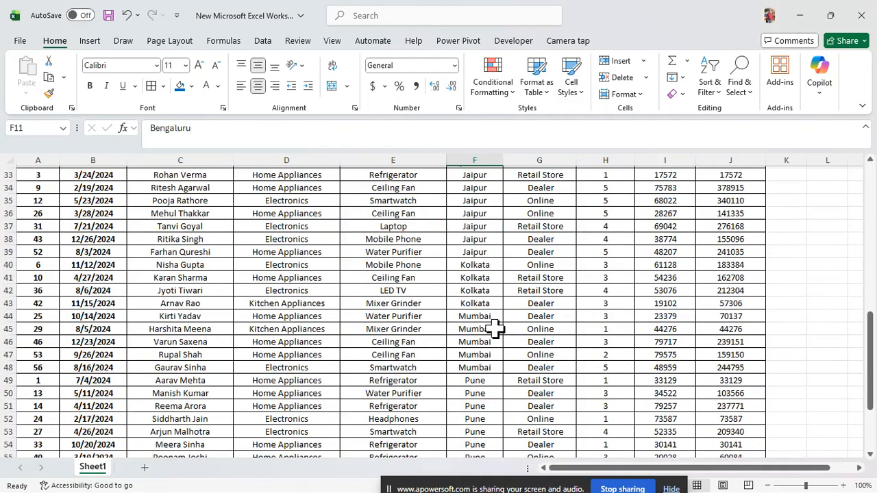
scroll(495, 329, "down", 1)
scroll(495, 322, "up", 4)
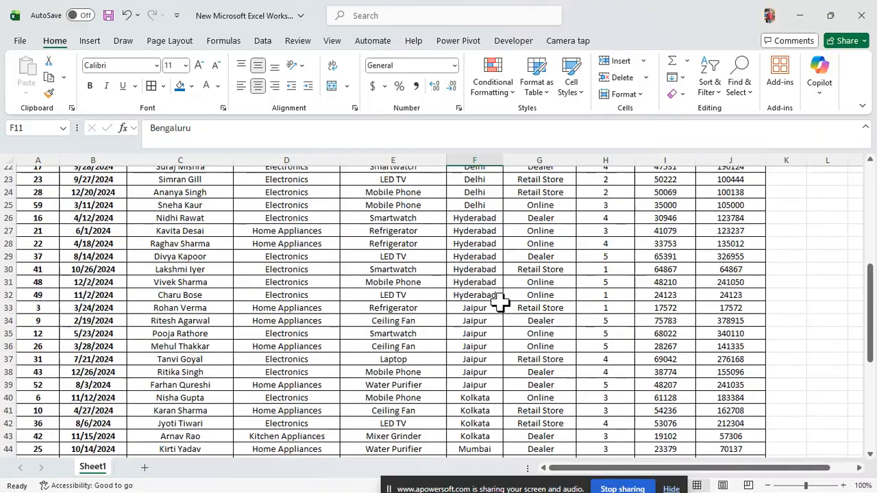
scroll(501, 301, "up", 1)
scroll(505, 315, "down", 7)
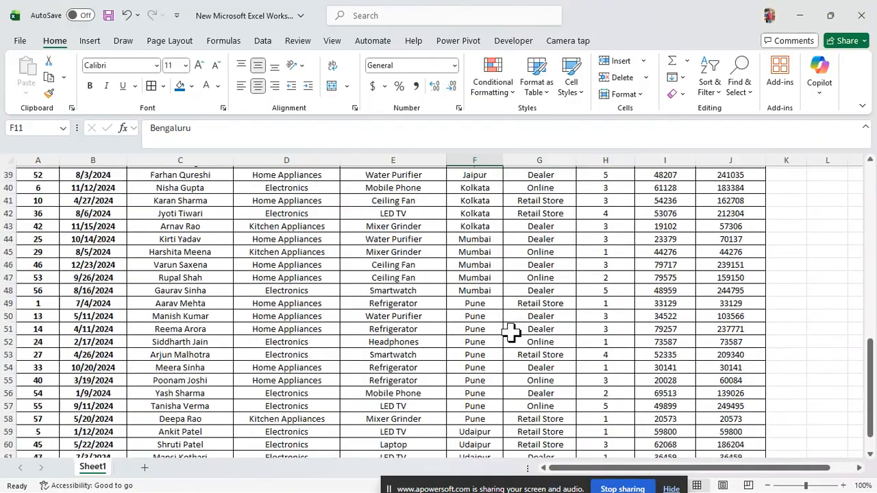
scroll(510, 332, "down", 2)
scroll(466, 315, "up", 6)
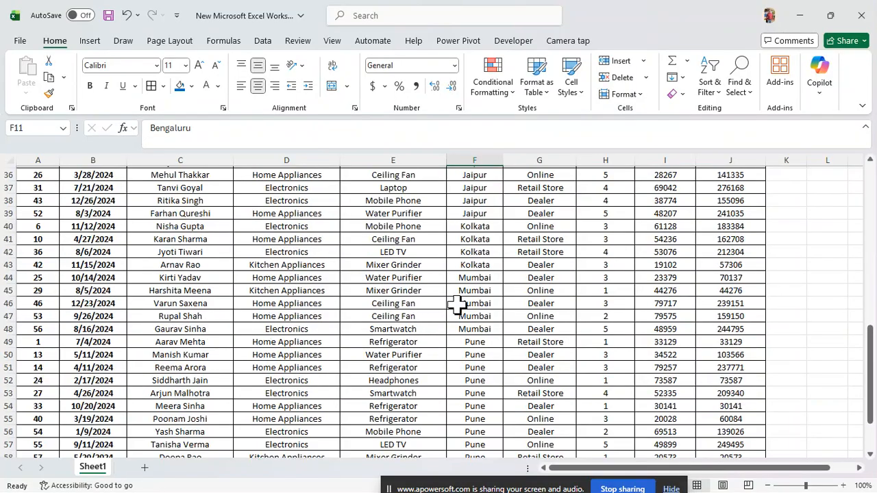
scroll(453, 302, "up", 5)
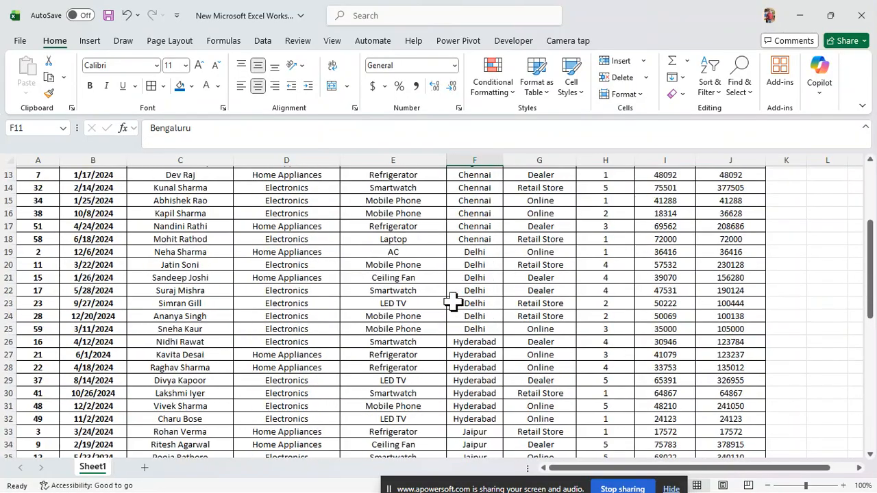
scroll(453, 301, "up", 4)
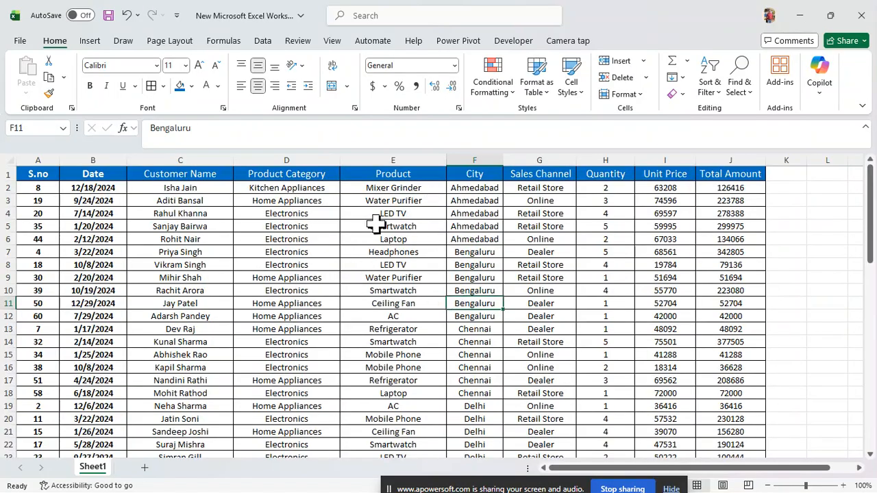
Undo the City sort based on the Jaipur, Pune, Ahmedabad list.
left_click(388, 278)
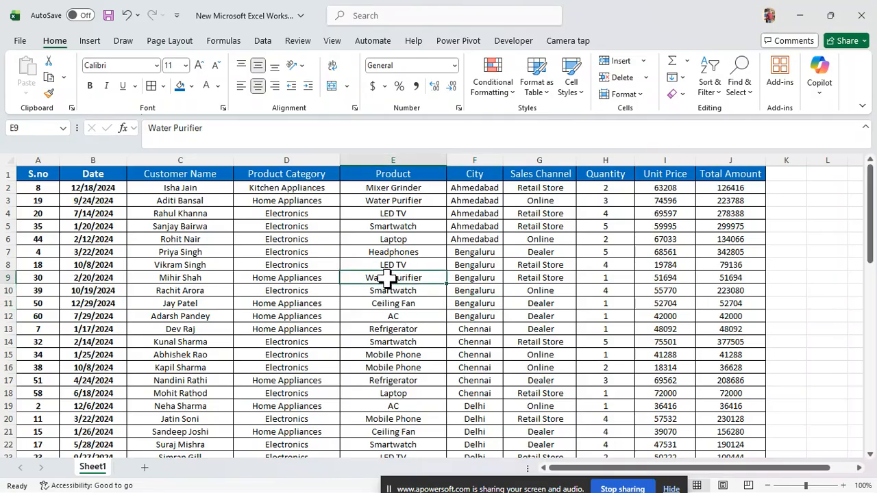
key("ctrl+z")
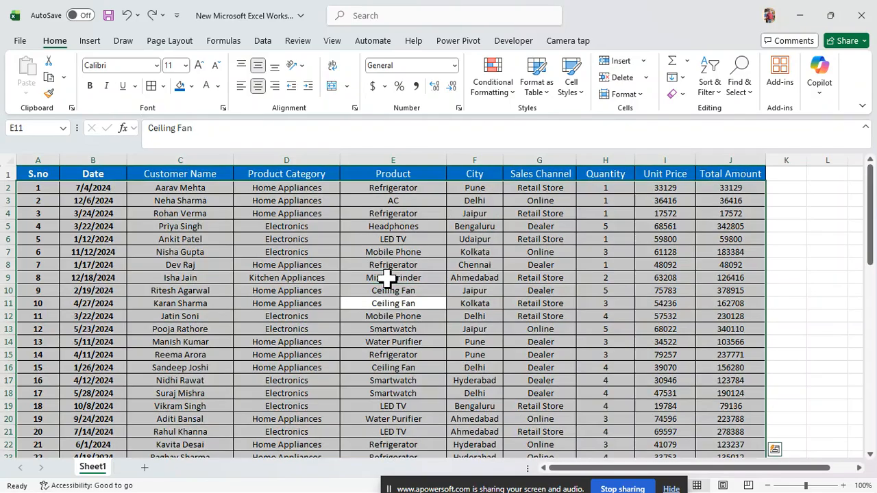
Convert the whole data range A1:J61 into a table with headers.
left_click(388, 278)
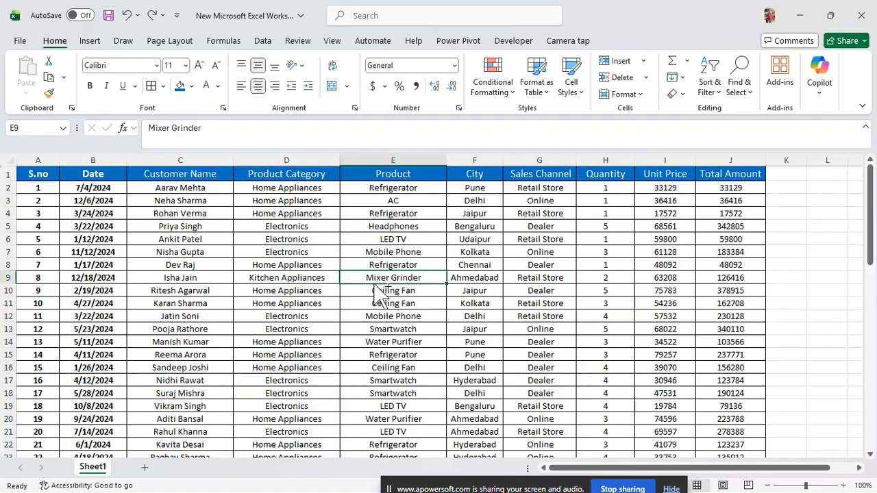
key("ctrl+a")
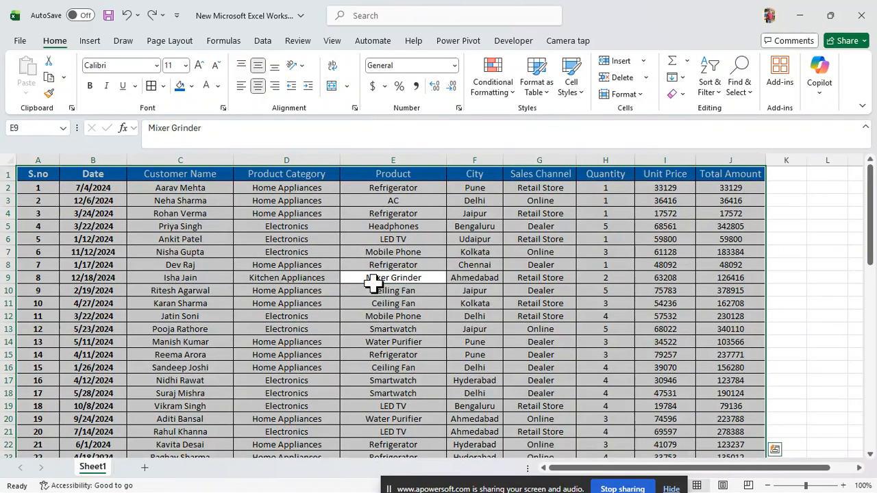
key("ctrl+t")
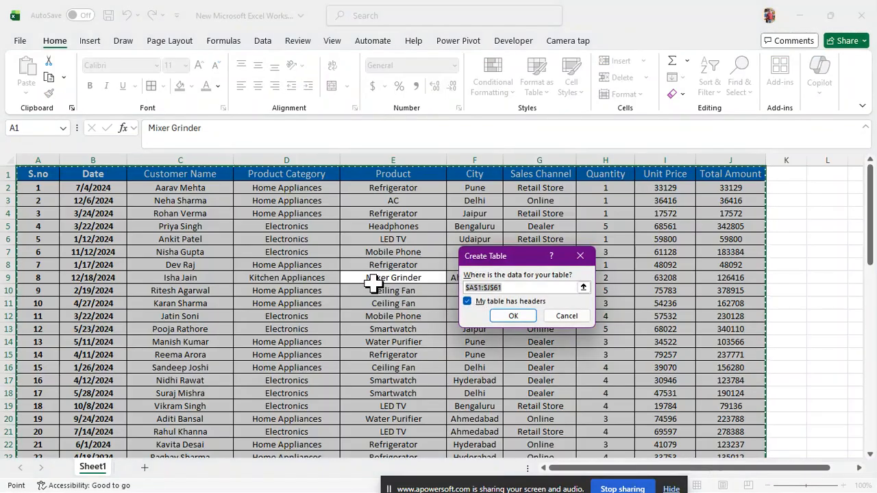
key("Return")
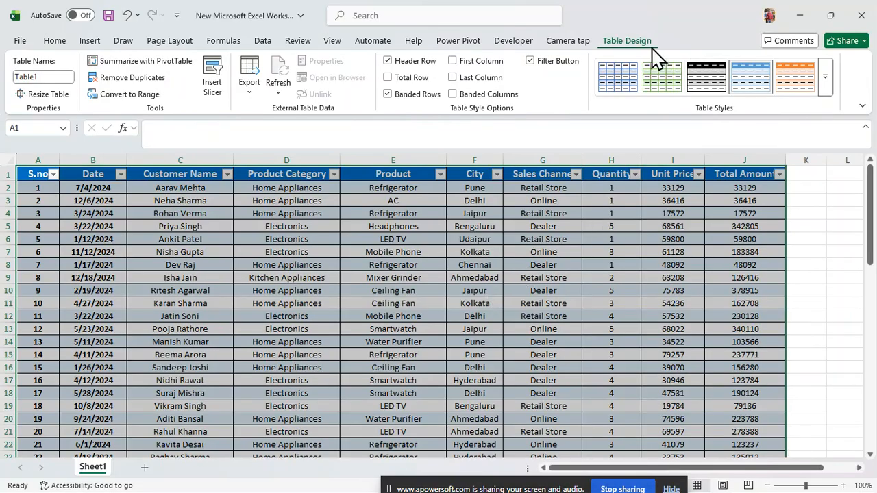
Apply the light table style with a solid green header to the table and look through its rows to the end.
left_click(827, 82)
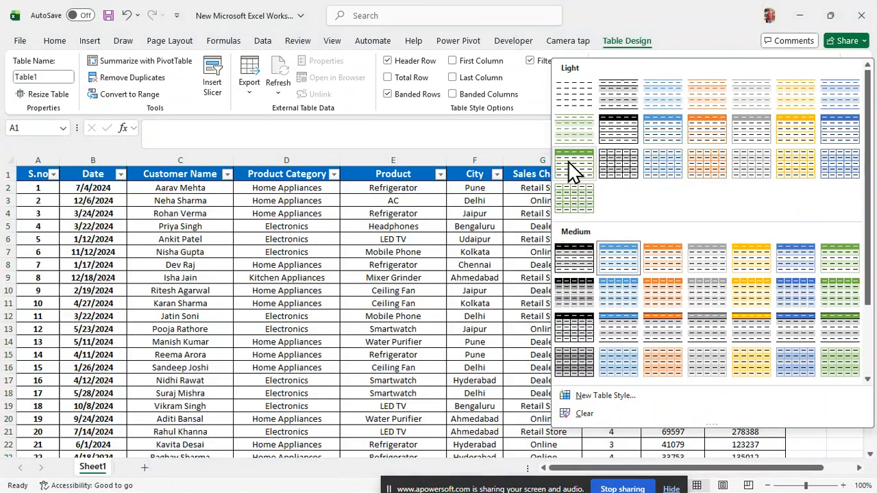
left_click(571, 170)
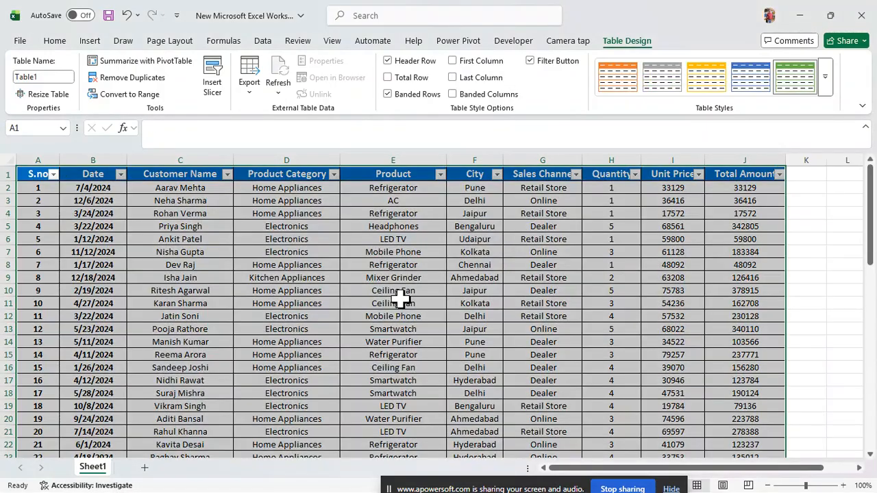
left_click(405, 301)
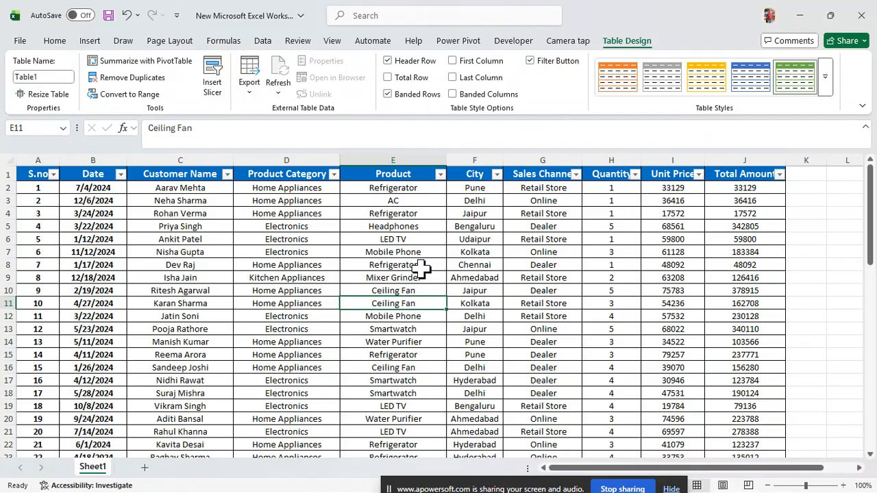
scroll(404, 288, "down", 9)
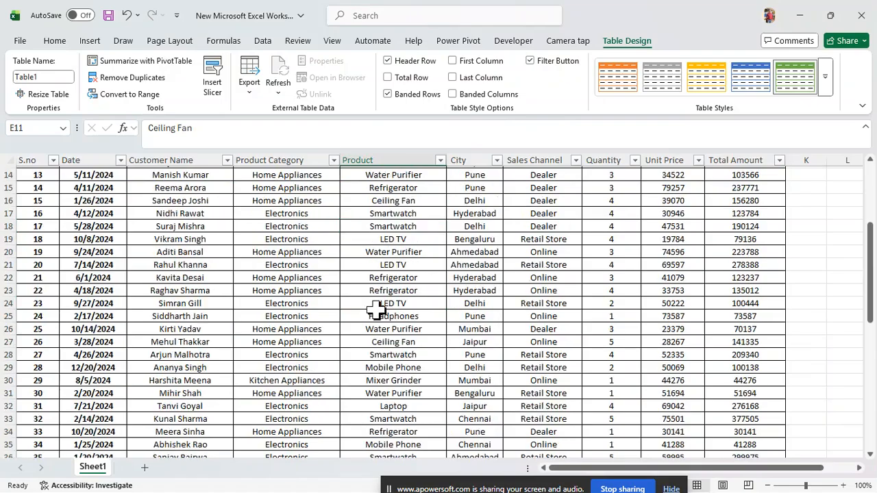
scroll(376, 329, "down", 8)
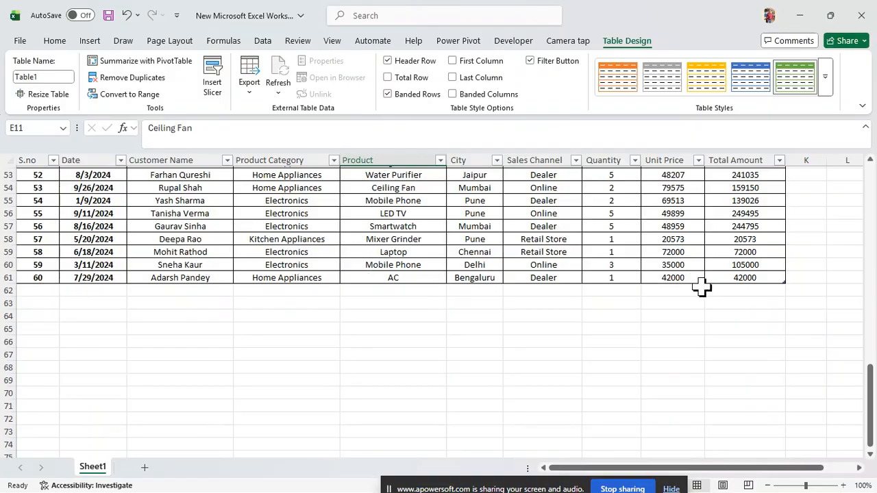
scroll(701, 288, "up", 14)
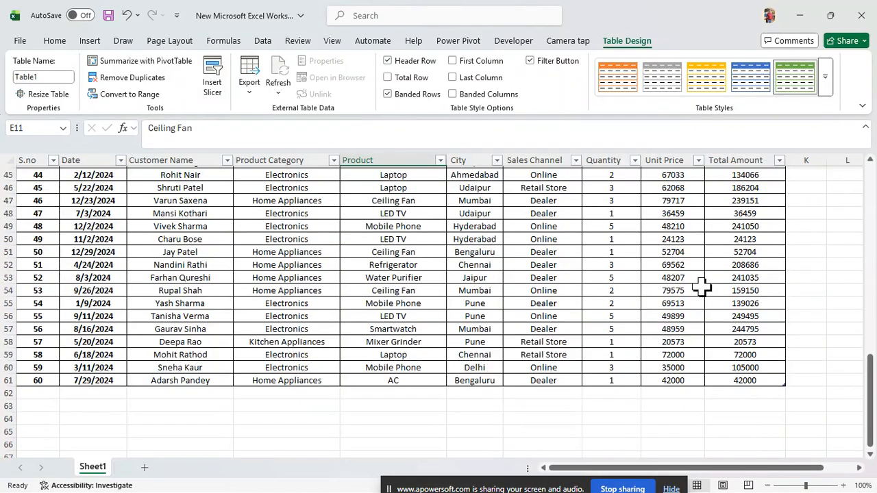
scroll(700, 288, "up", 3)
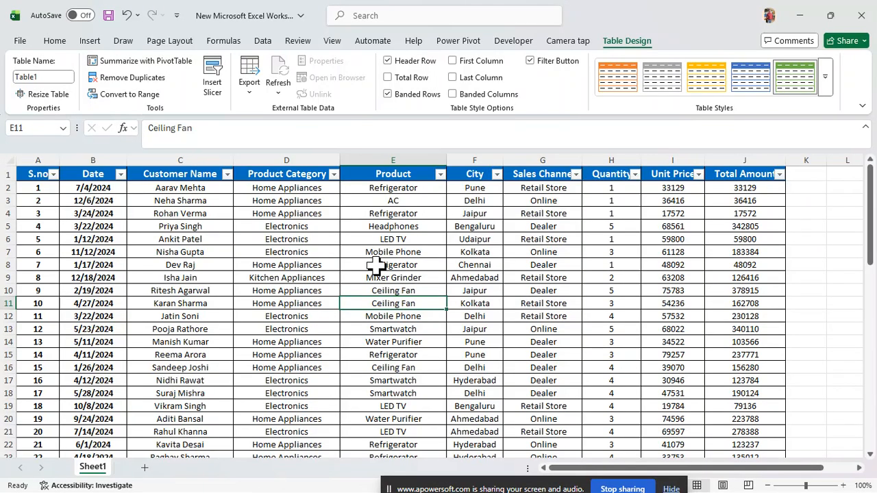
Insert a slicer for the table's City field.
left_click(213, 85)
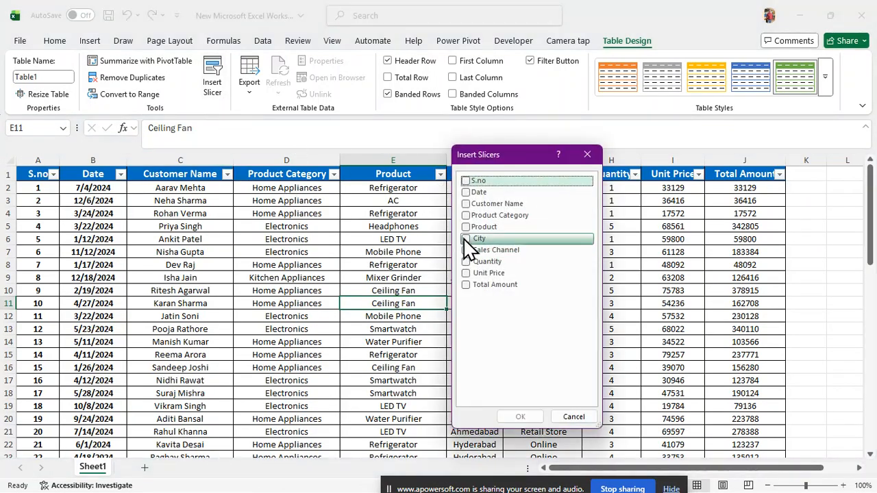
left_click(466, 238)
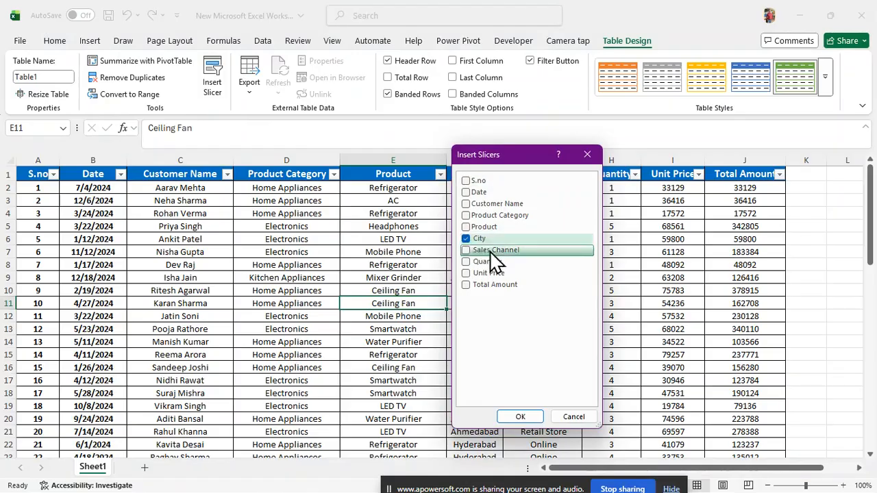
left_click(521, 417)
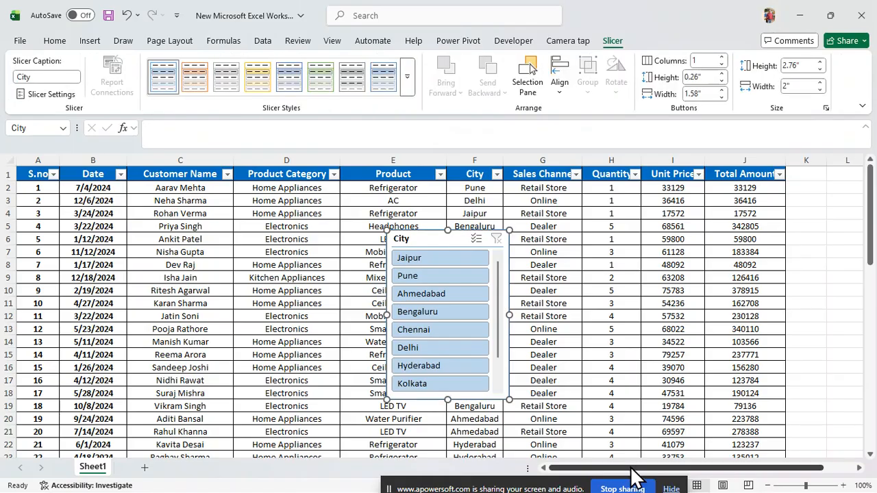
Move the City slicer to the empty columns beside Total Amount and shorten it to about 1.49" high.
left_click_drag(433, 238, 783, 223)
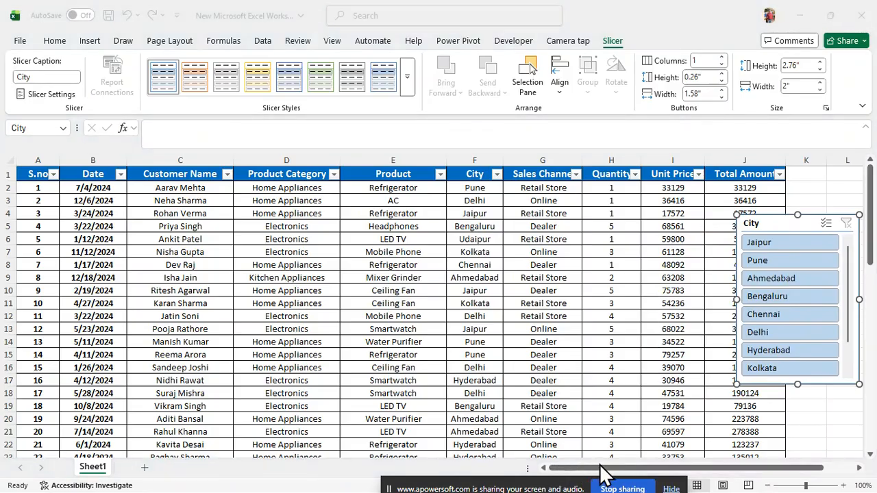
left_click(859, 469)
left_click(858, 469)
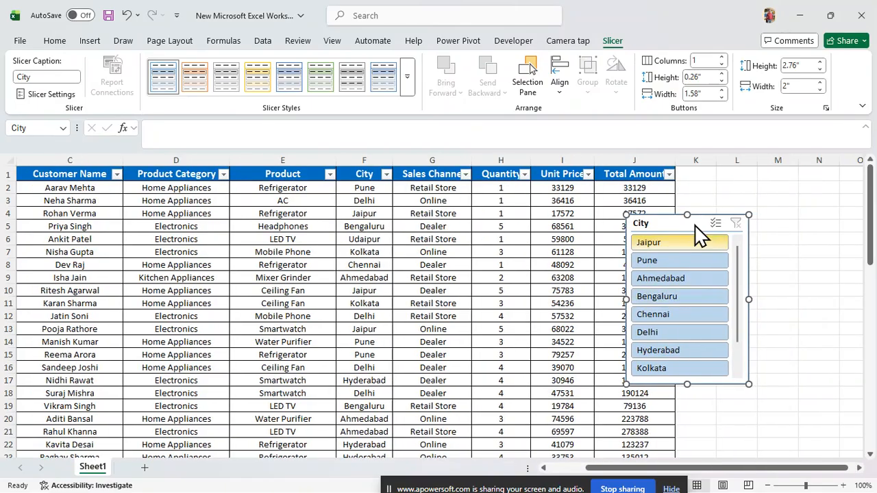
left_click_drag(689, 222, 751, 202)
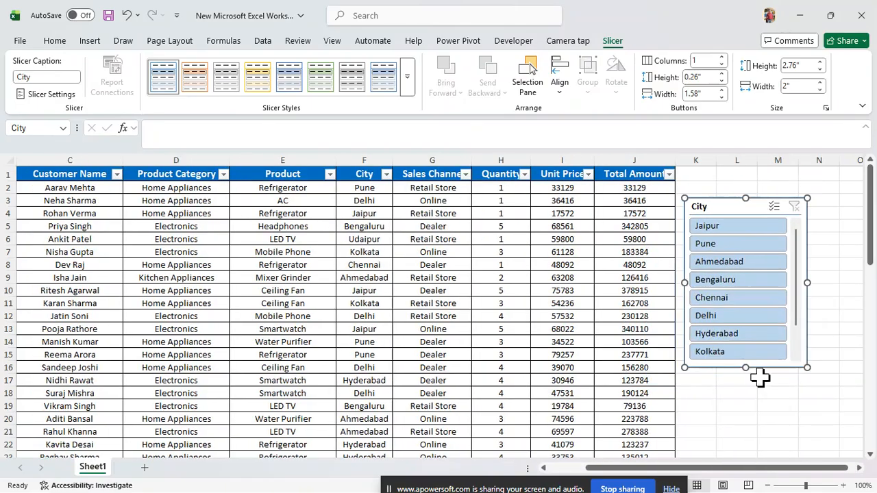
left_click_drag(747, 368, 745, 289)
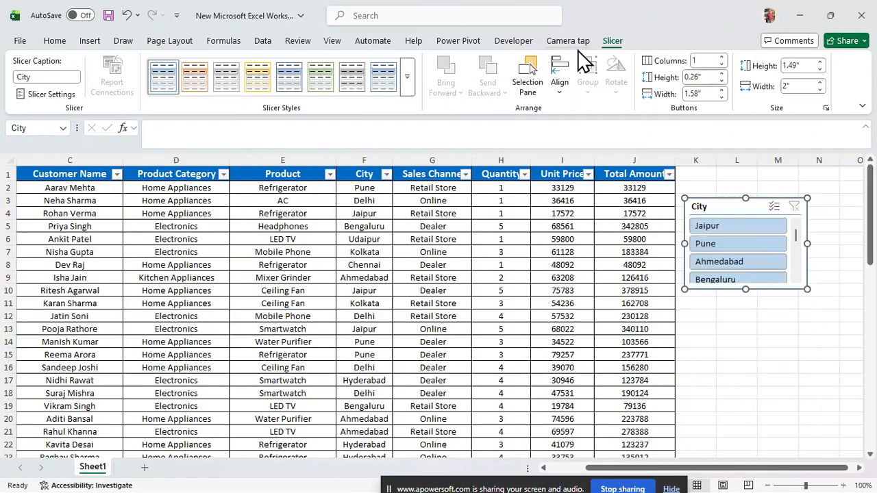
Arrange the City slicer's buttons in 3 columns and enlarge the slicer to about 2.6" wide and 1.73" high.
left_click(721, 58)
left_click(722, 58)
left_click(722, 58)
left_click(722, 57)
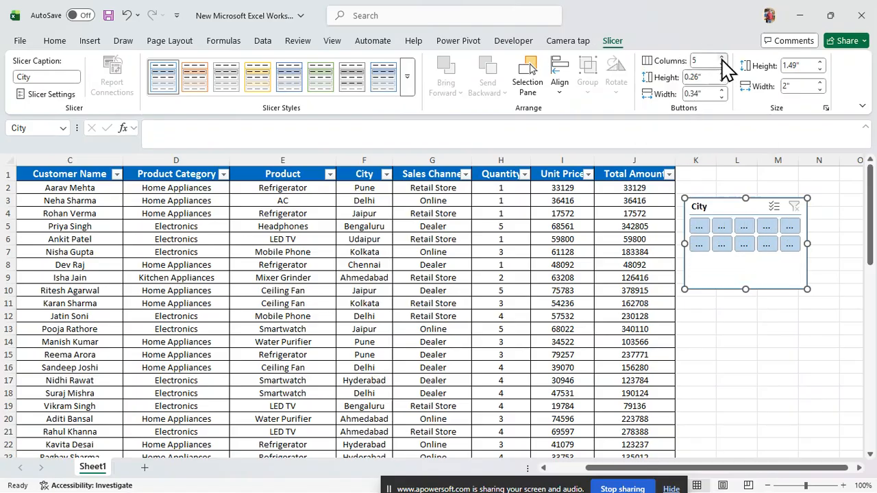
left_click(722, 63)
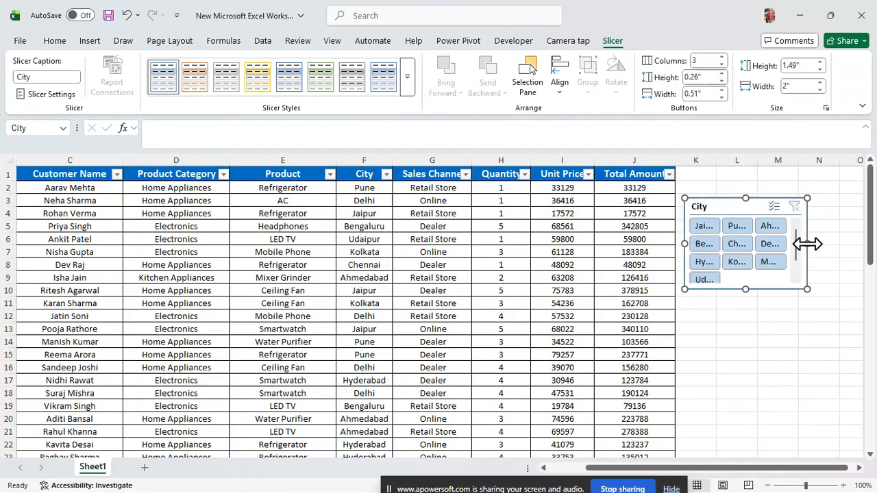
left_click_drag(808, 243, 845, 244)
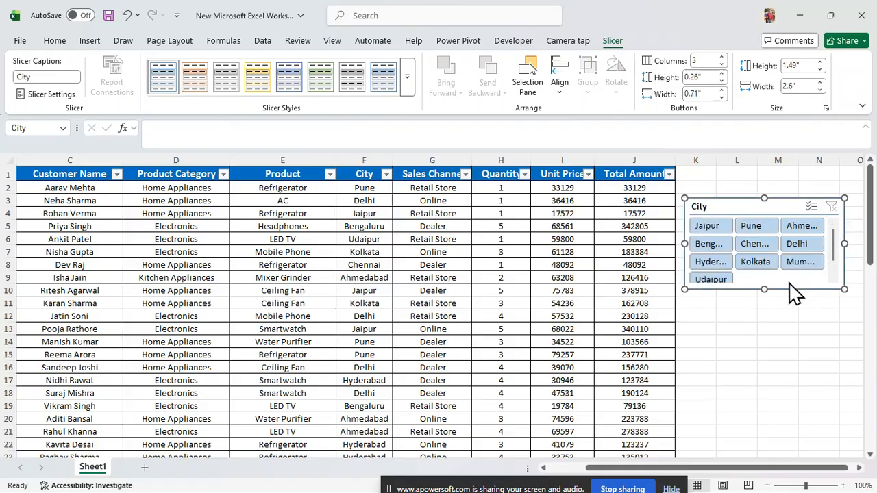
left_click_drag(764, 290, 764, 303)
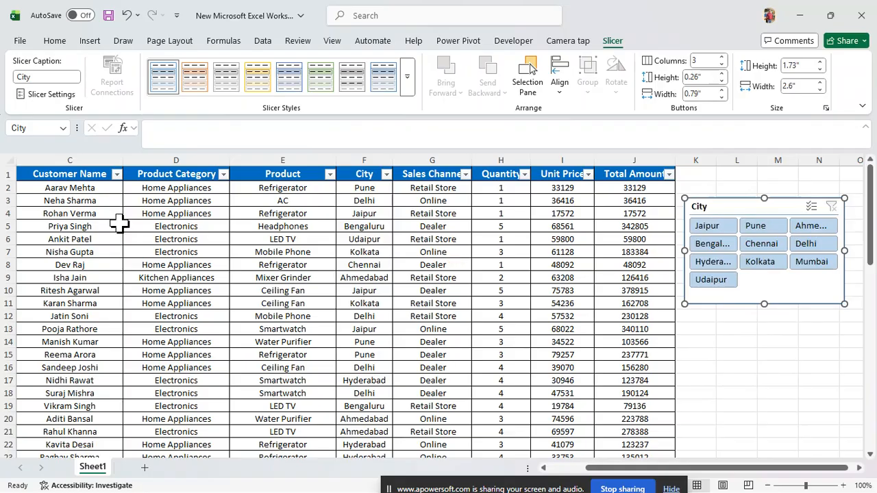
Insert three blank rows above the table's header row.
left_click(6, 173)
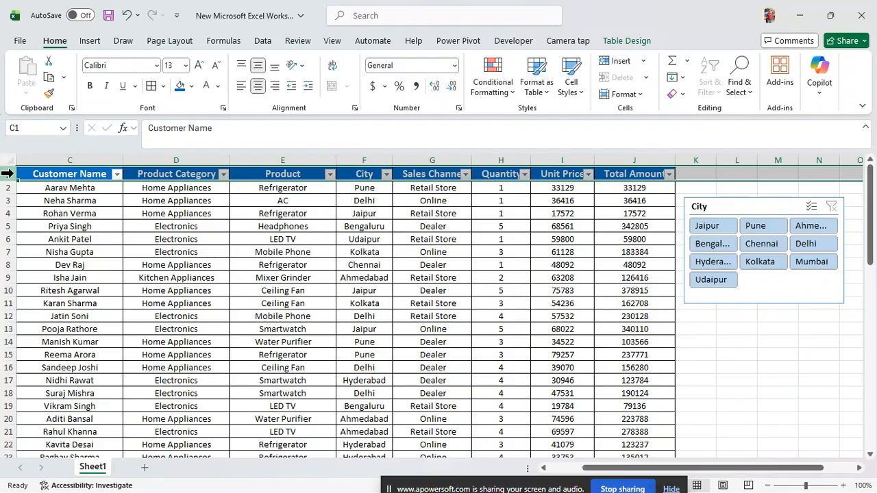
key("ctrl+shift+equal")
key("ctrl+shift+equal")
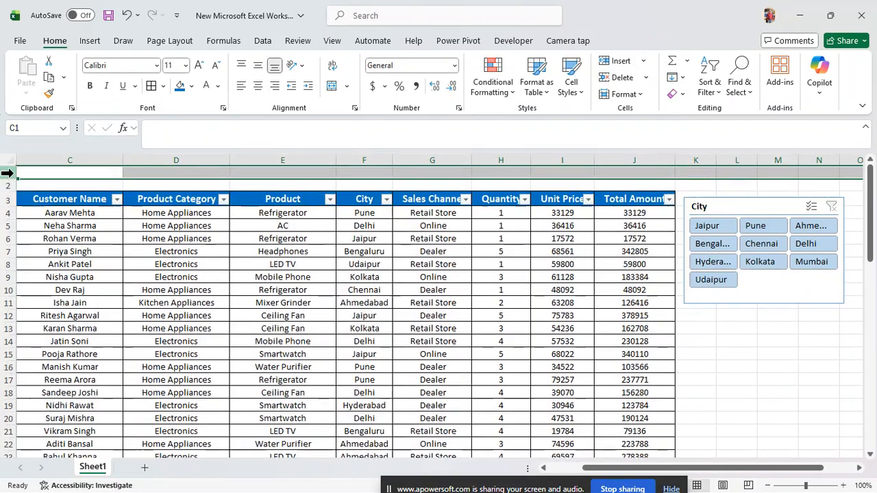
key("ctrl+shift+equal")
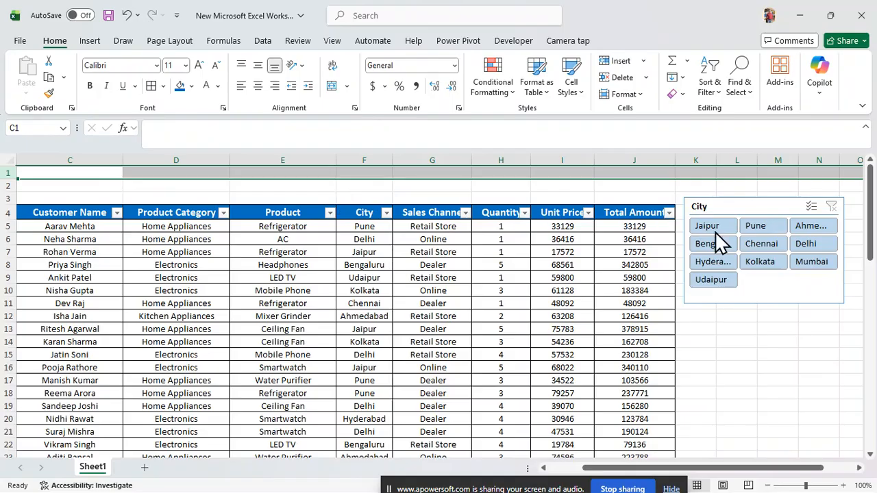
Move the City slicer above the table and stretch it across columns C to J, tall enough for three rows of city buttons.
left_click_drag(731, 203, 202, 172)
left_click_drag(316, 218, 534, 190)
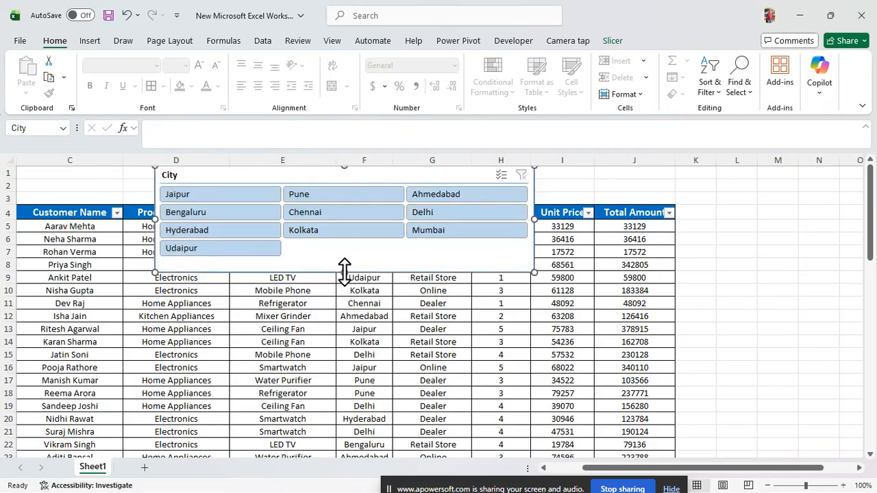
left_click_drag(344, 268, 344, 213)
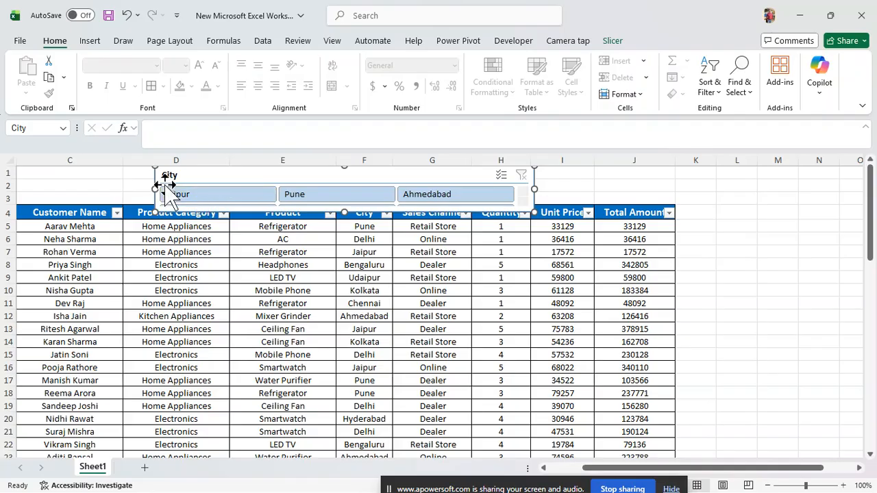
left_click_drag(38, 180, 25, 177)
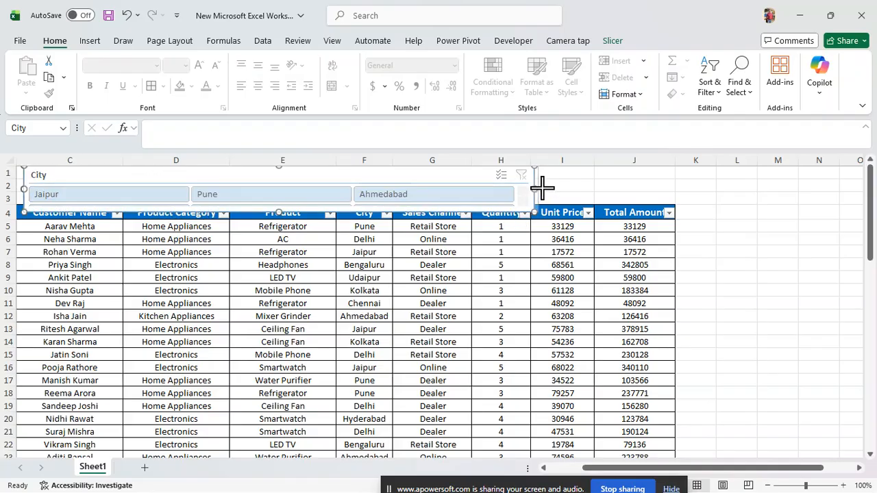
left_click_drag(669, 185, 668, 187)
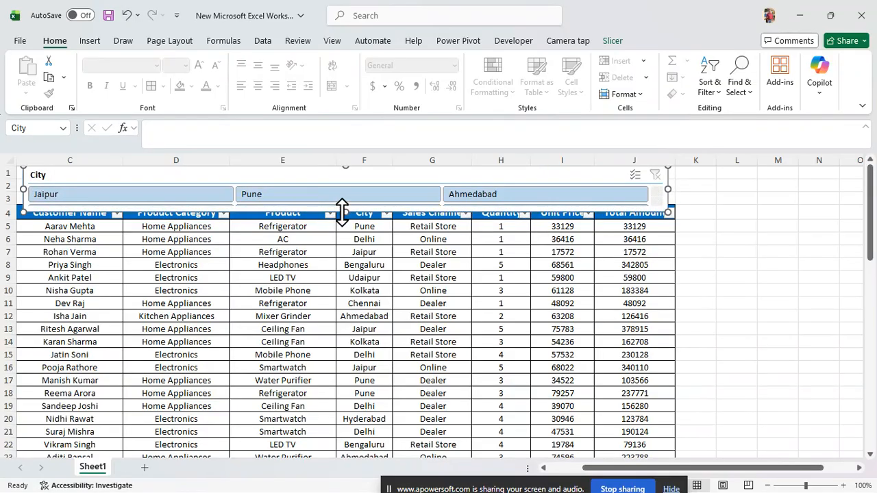
left_click_drag(343, 213, 343, 231)
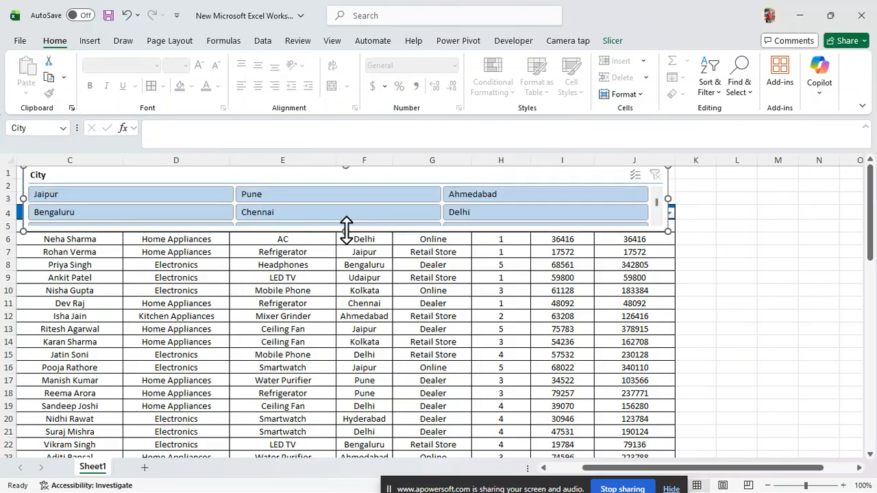
left_click_drag(346, 231, 342, 250)
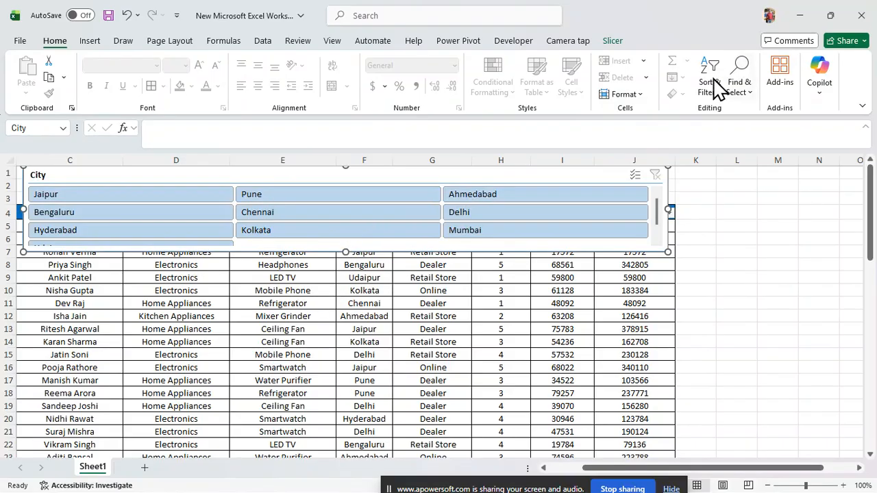
Filter the table to Ahmedabad with the slicer, and shrink the slicer to about 9.94" wide so it clears the header row.
left_click(489, 196)
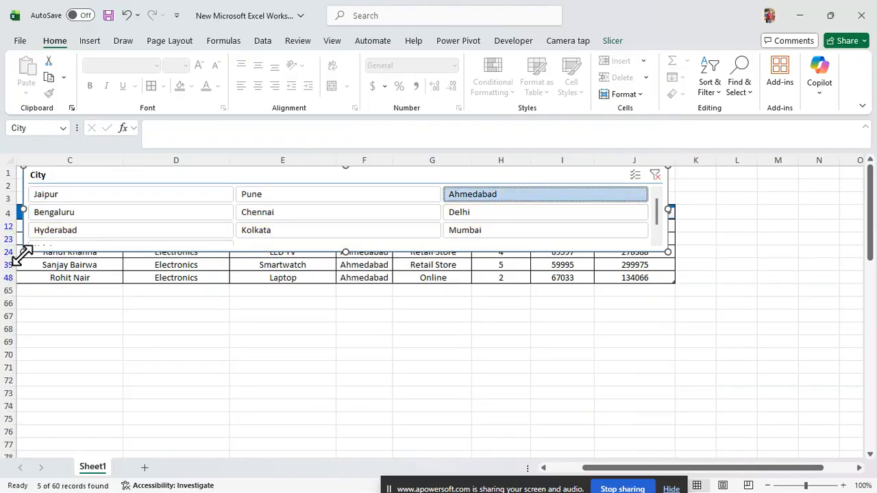
left_click_drag(23, 252, 58, 198)
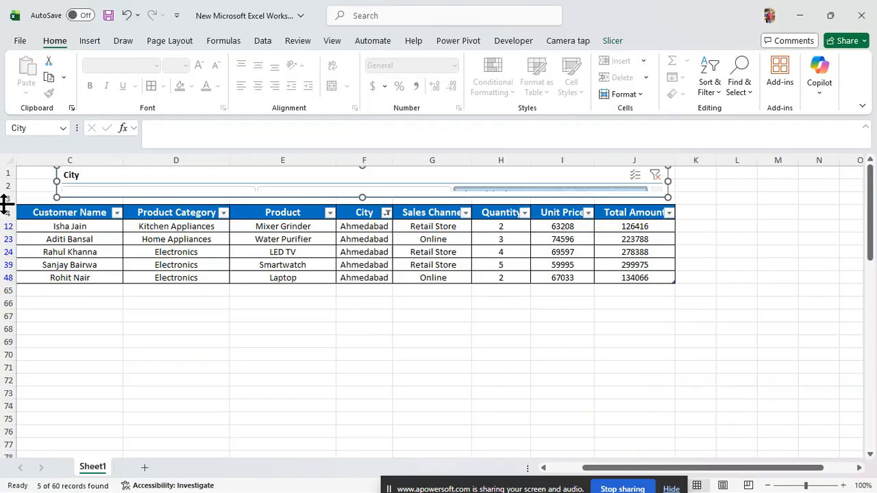
Insert three more blank rows above the table's header in row 4.
left_click(4, 199)
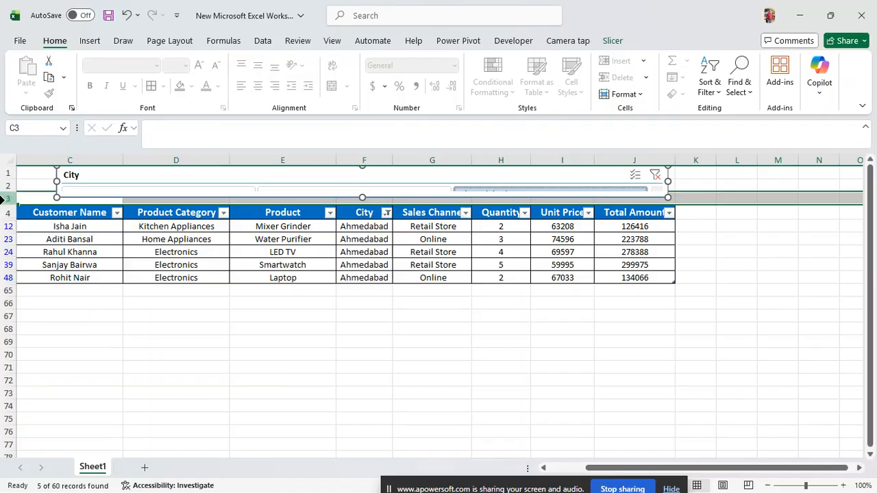
left_click_drag(10, 194, 6, 192)
left_click(7, 211)
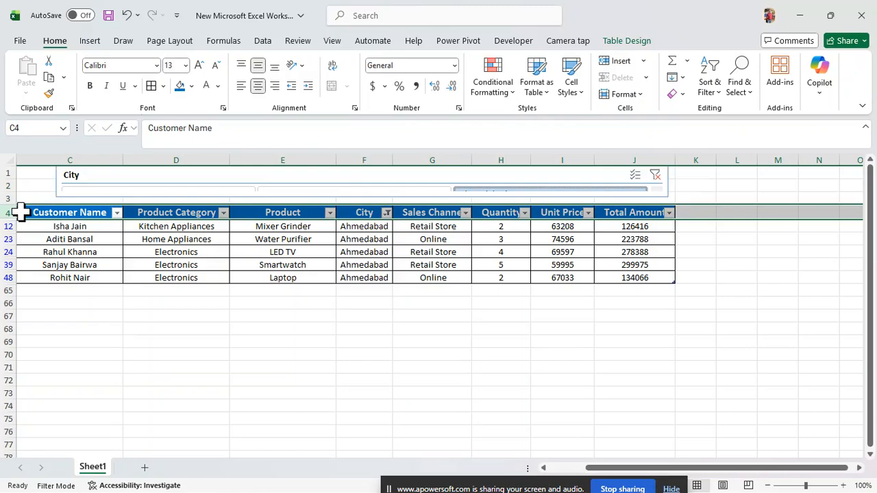
key("ctrl+shift+plus")
key("ctrl+shift+plus")
key("ctrl+shift+plus")
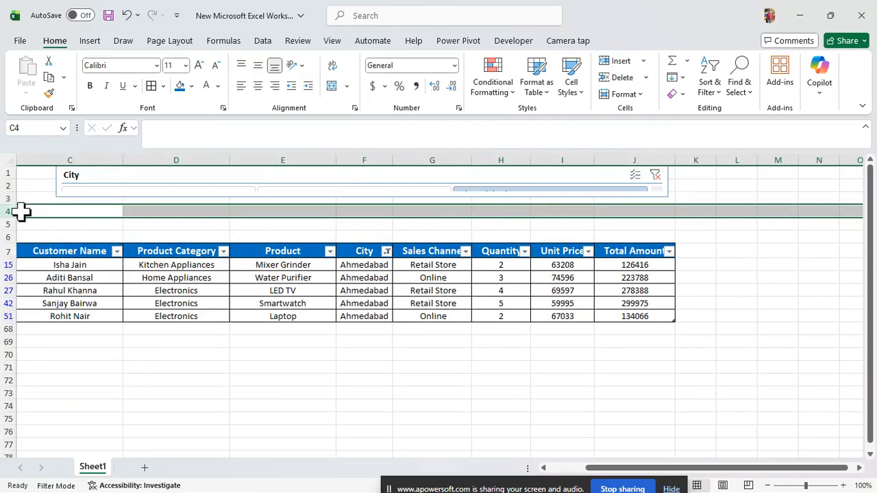
Extend the City slicer down to just above the header, about 1.14" high, and set its button height to 0.2".
left_click(114, 195)
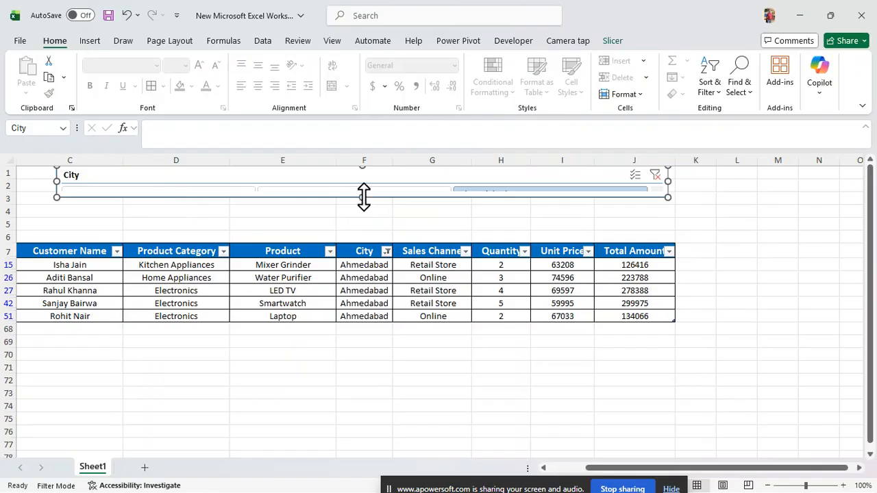
left_click_drag(364, 198, 348, 235)
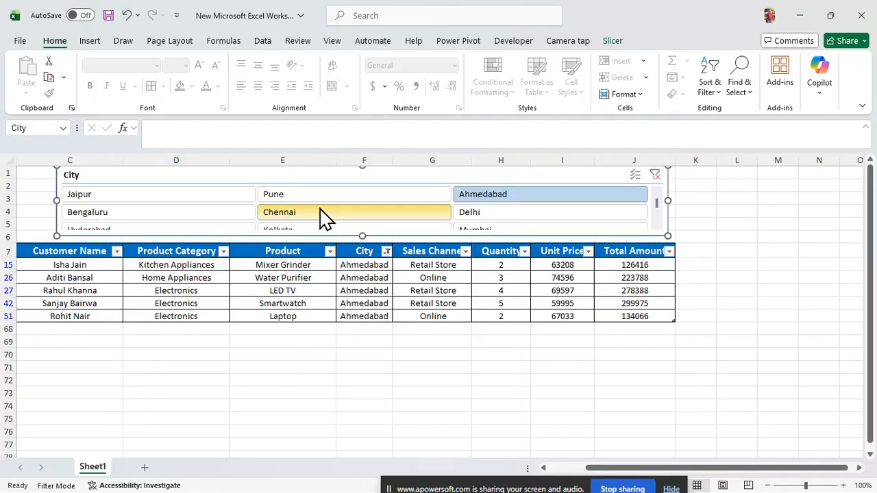
scroll(321, 215, "down", 2)
scroll(322, 218, "up", 2)
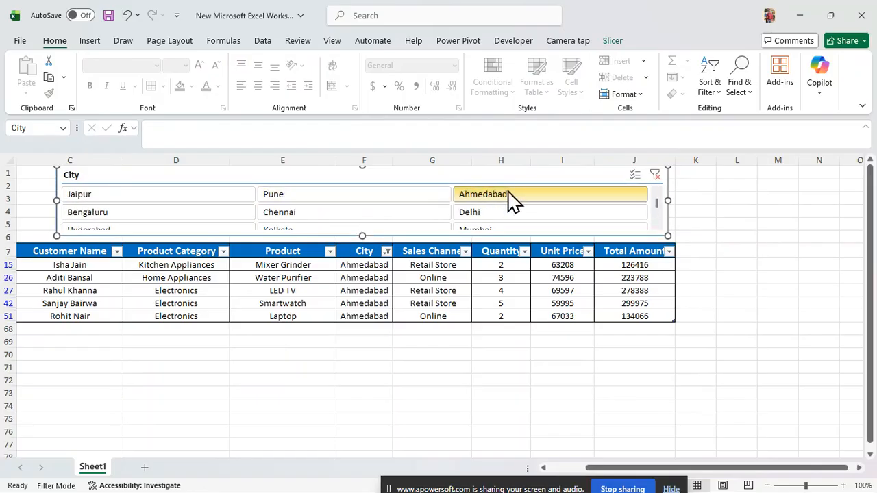
left_click(612, 45)
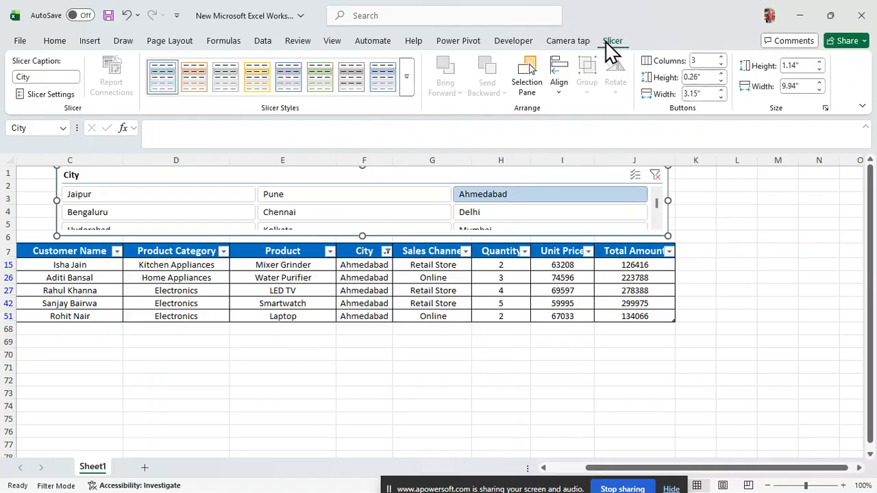
left_click(721, 81)
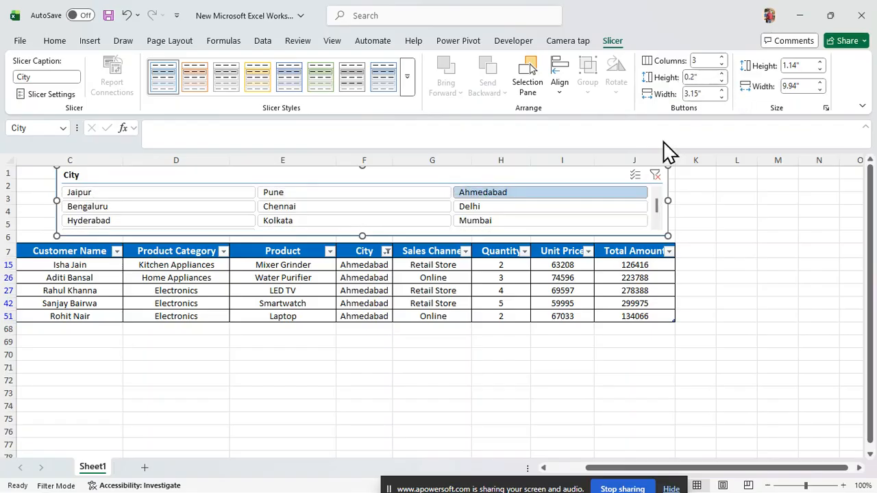
Filter the table through the City slicer by Pune, Kolkata and Jaipur in turn, ending on Pune.
left_click(703, 208)
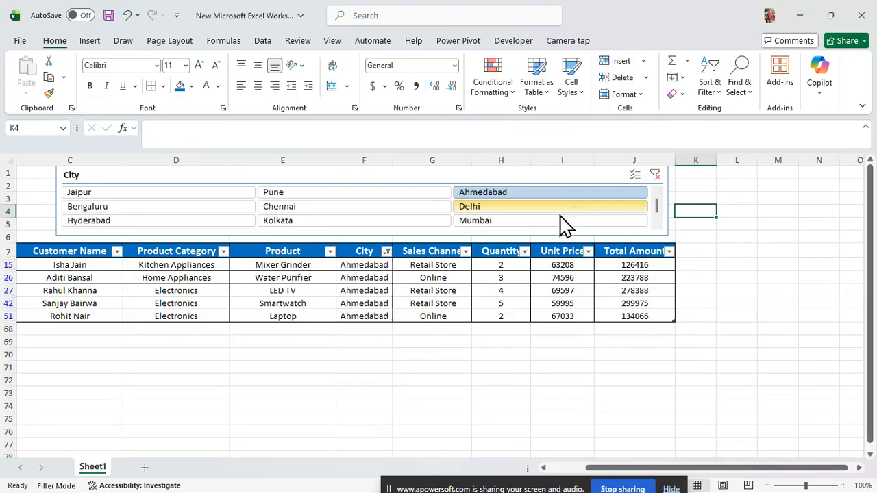
left_click(294, 197)
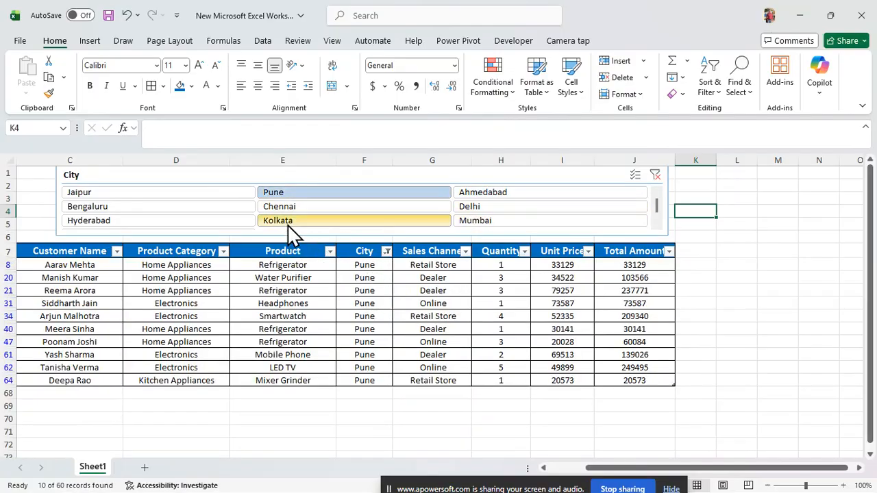
left_click(290, 226)
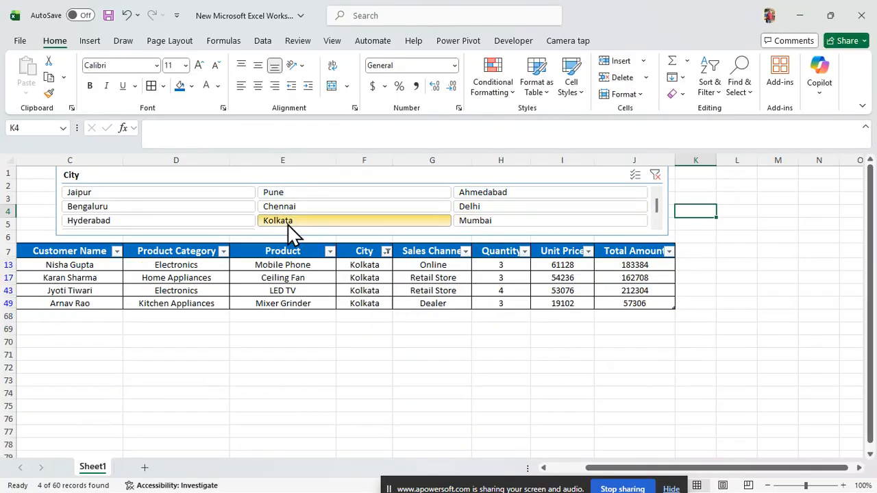
left_click(103, 194)
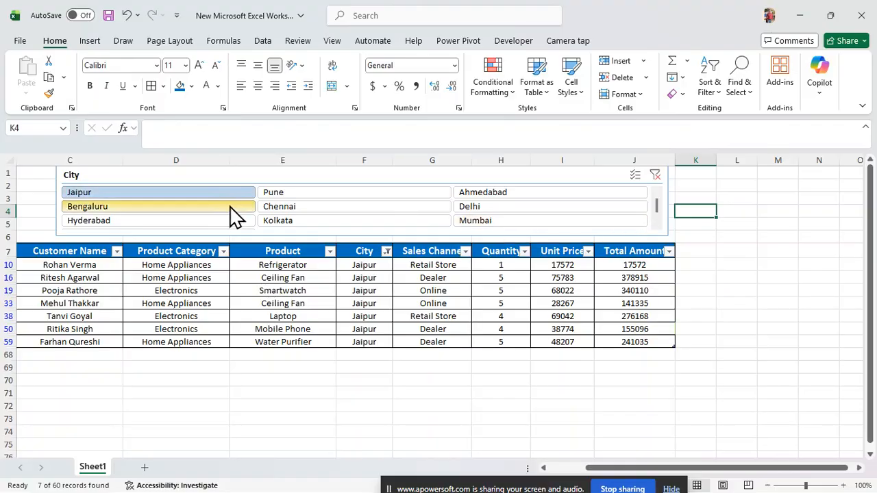
left_click(285, 220)
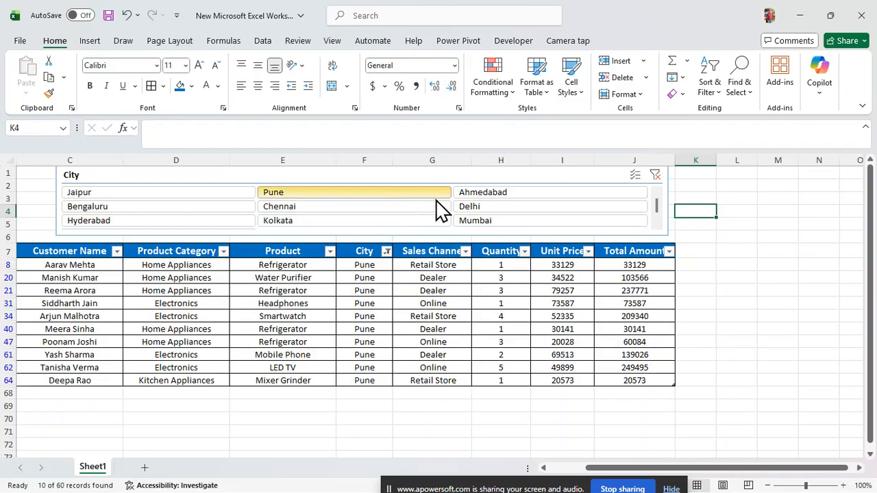
Filter the table to Ahmedabad through the City slicer and clear the slicer's filter to show all cities again.
left_click(526, 191)
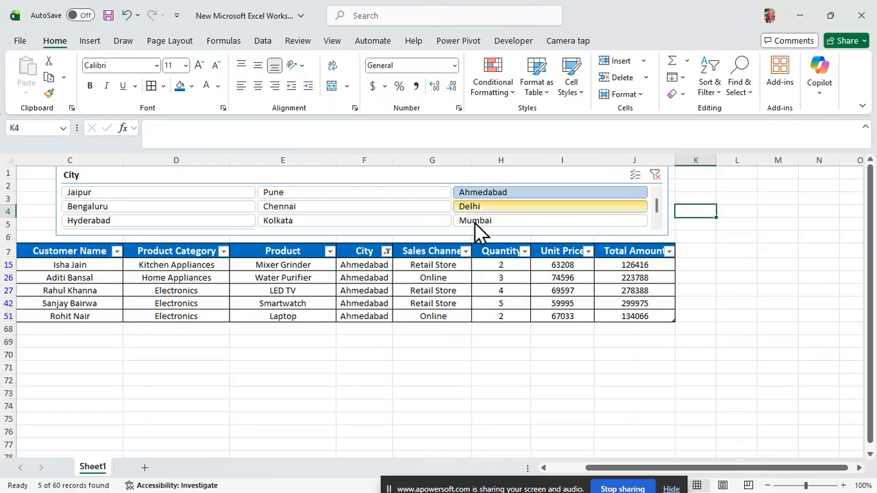
left_click(655, 176)
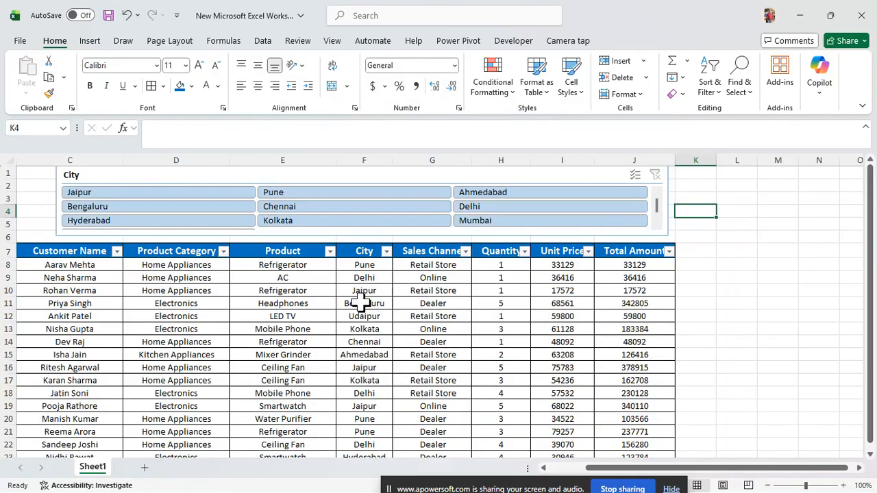
scroll(456, 390, "down", 2)
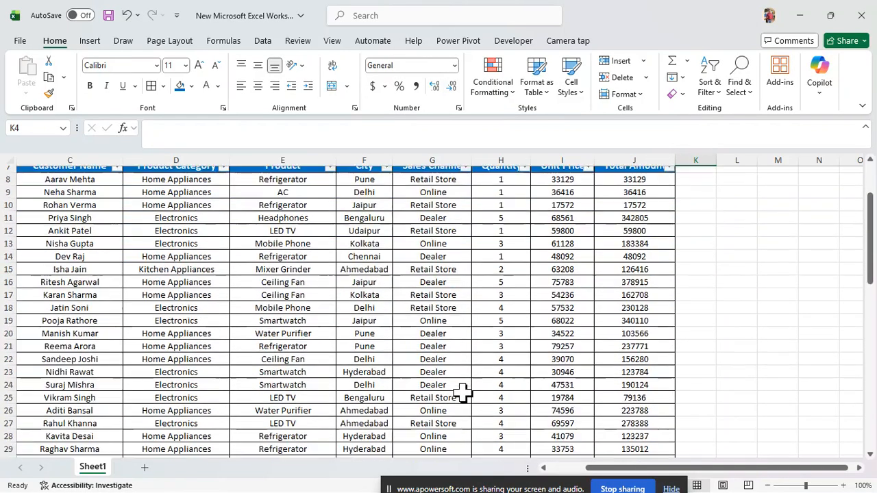
scroll(460, 389, "up", 2)
Insert a PivotTable based on Table1, placed on a new worksheet.
left_click(377, 316)
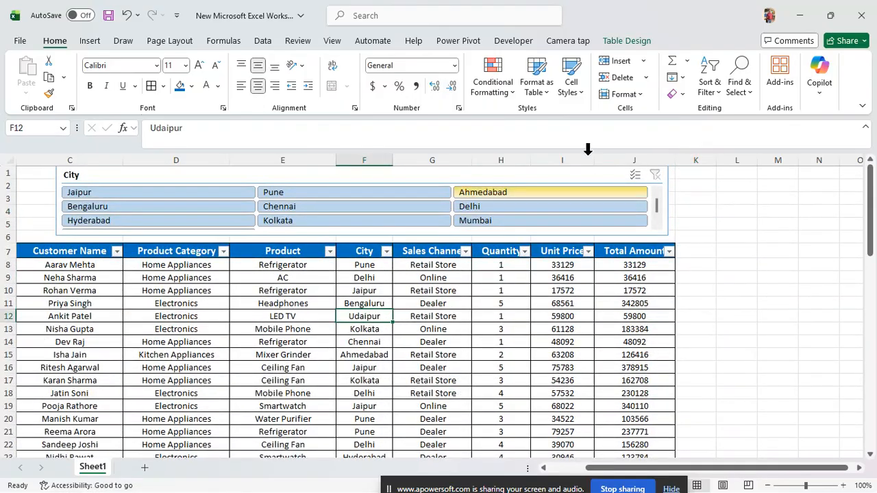
left_click(626, 41)
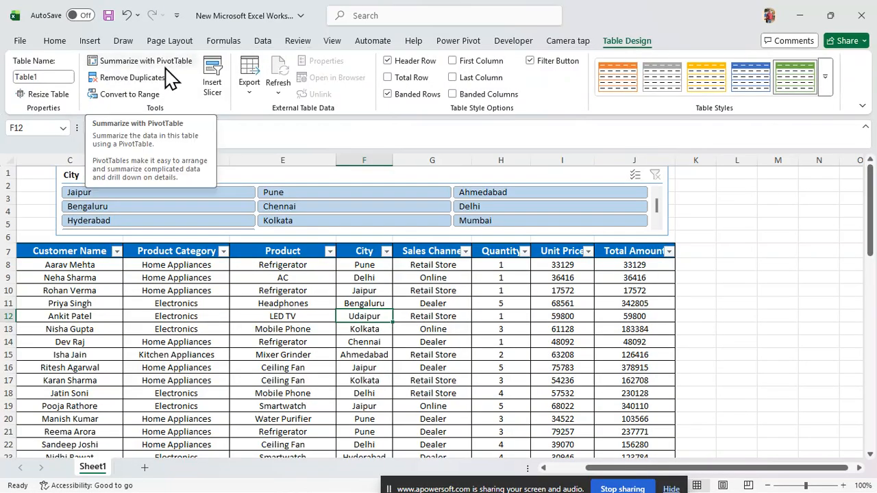
left_click(90, 43)
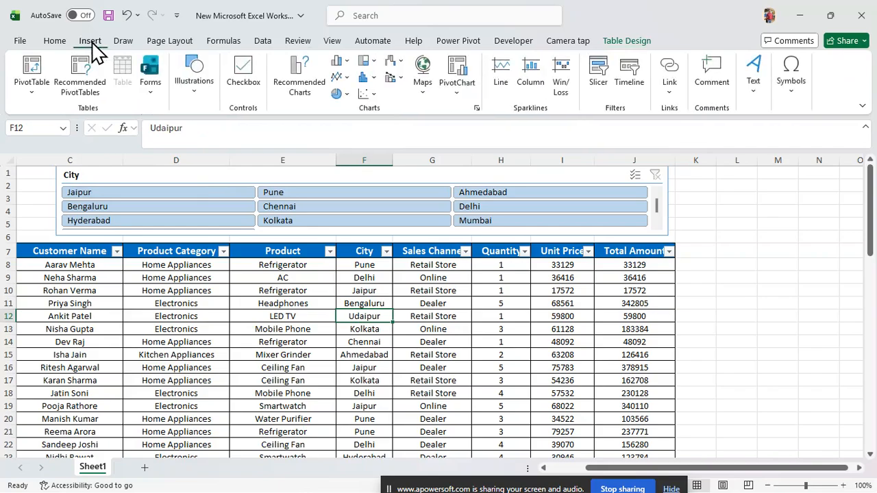
left_click(31, 91)
left_click(69, 112)
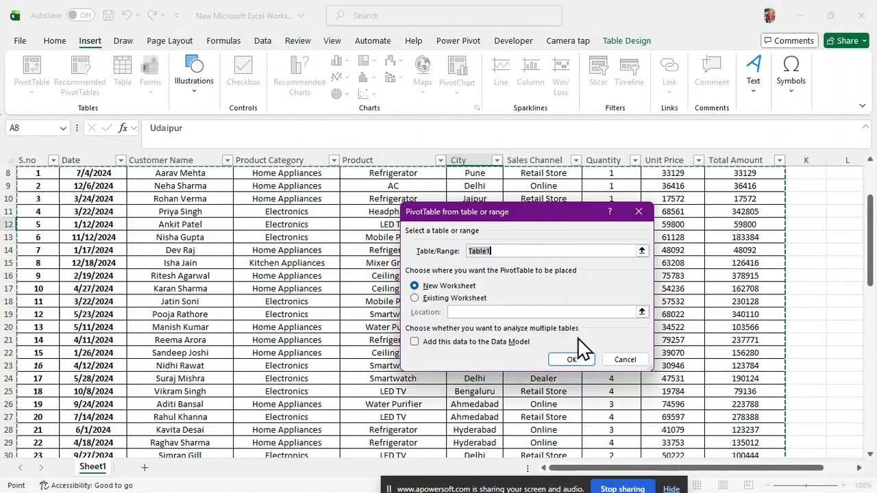
left_click(571, 359)
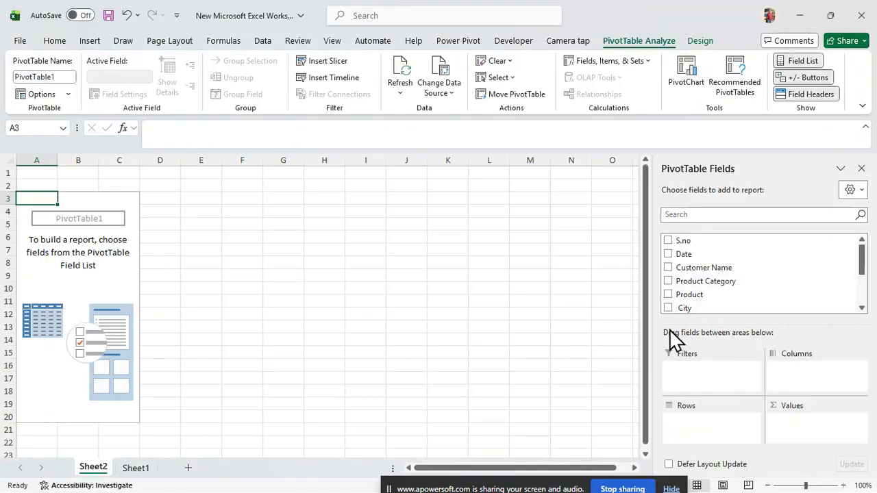
Set City as the PivotTable's row field and sum Total Amount as its value field.
left_click_drag(682, 307, 693, 419)
scroll(740, 288, "down", 3)
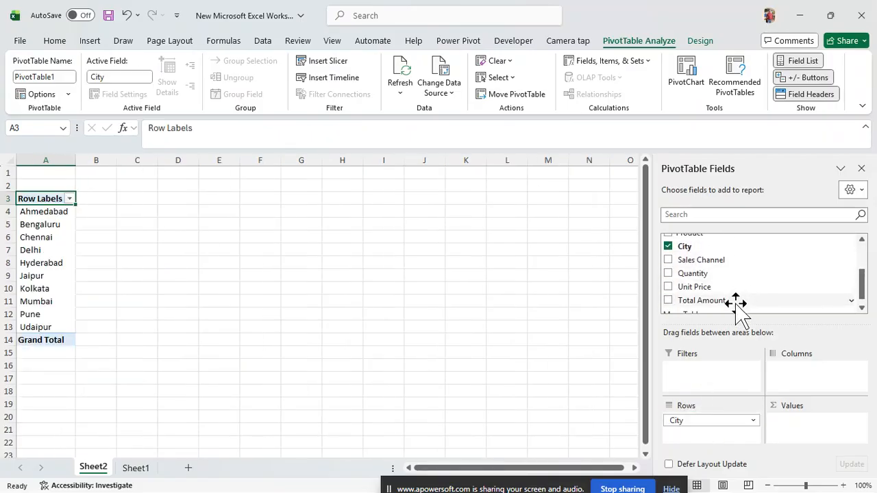
left_click_drag(718, 295, 795, 417)
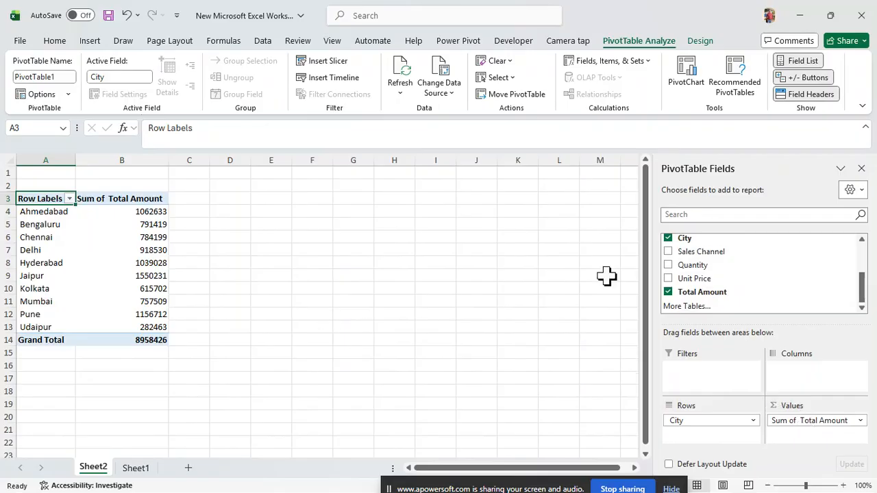
Add Product Category to the PivotTable as a report filter.
scroll(759, 278, "up", 3)
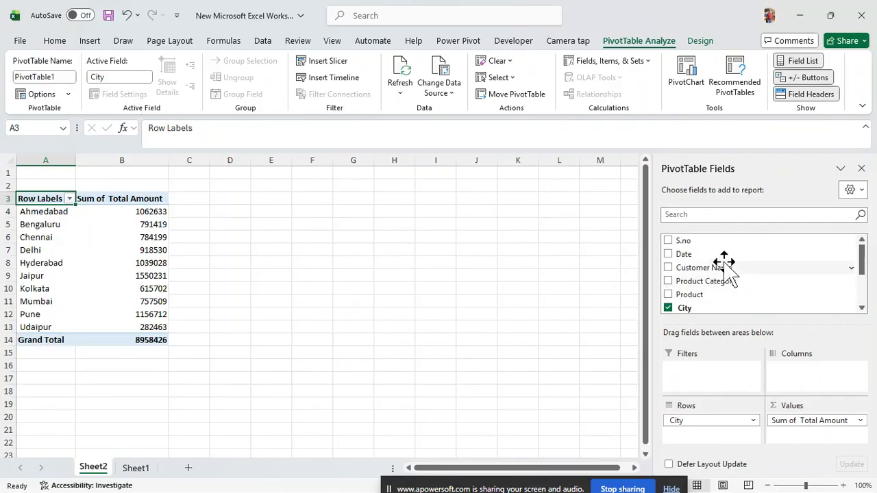
scroll(719, 253, "down", 3)
scroll(720, 281, "up", 3)
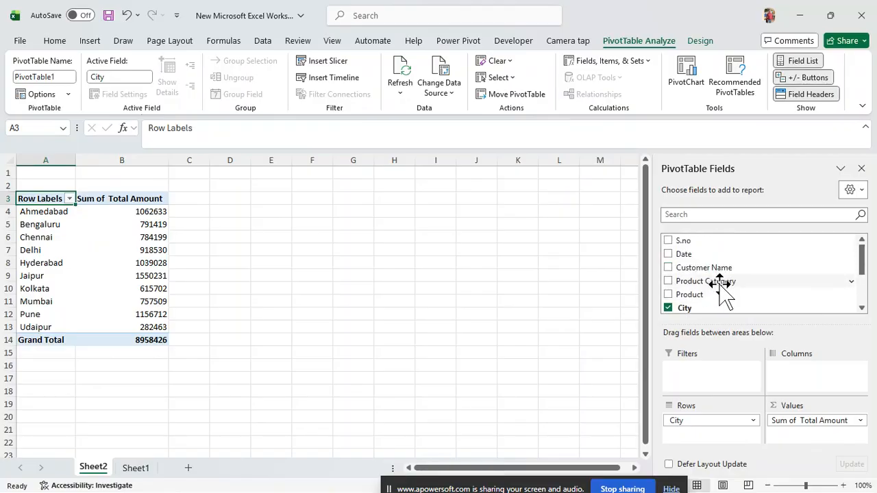
scroll(722, 281, "down", 3)
scroll(729, 278, "up", 1)
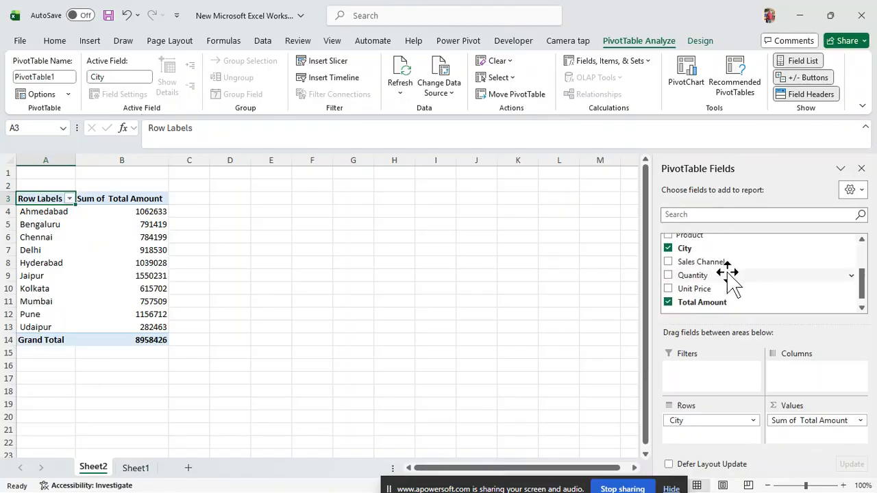
scroll(730, 280, "up", 2)
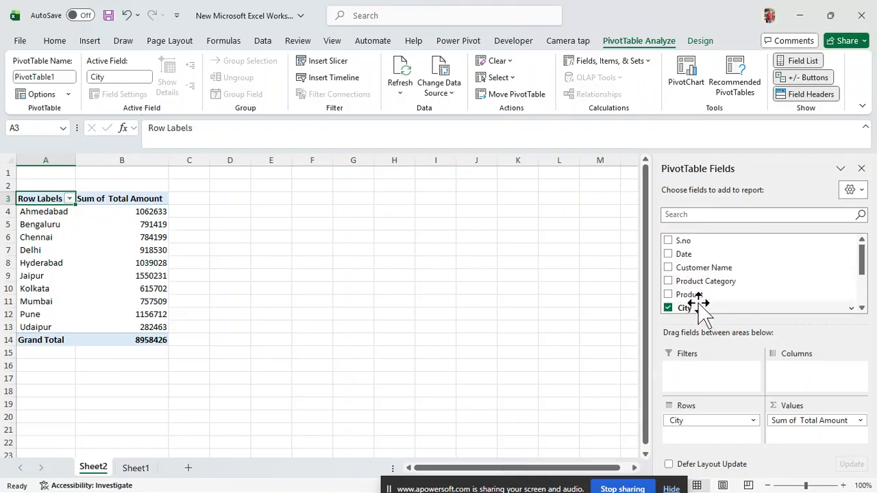
left_click_drag(691, 281, 708, 377)
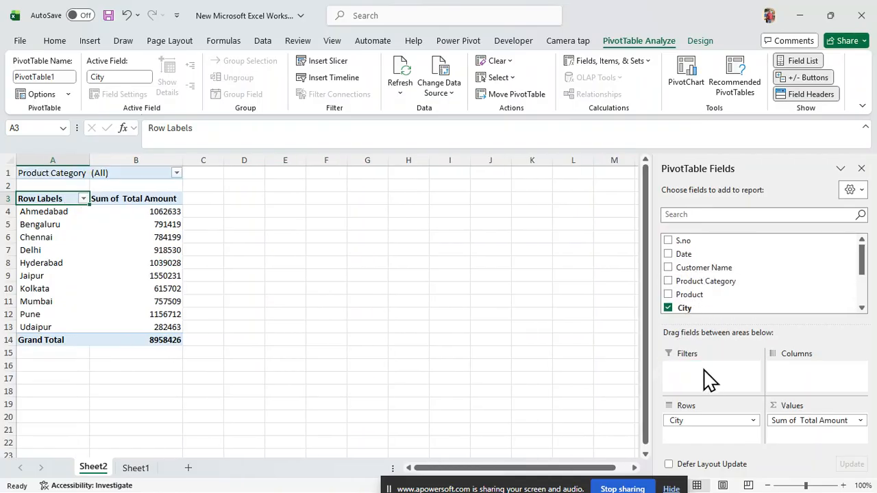
Filter the PivotTable's Product Category to Electronics only, with multiple item selection enabled.
left_click(176, 173)
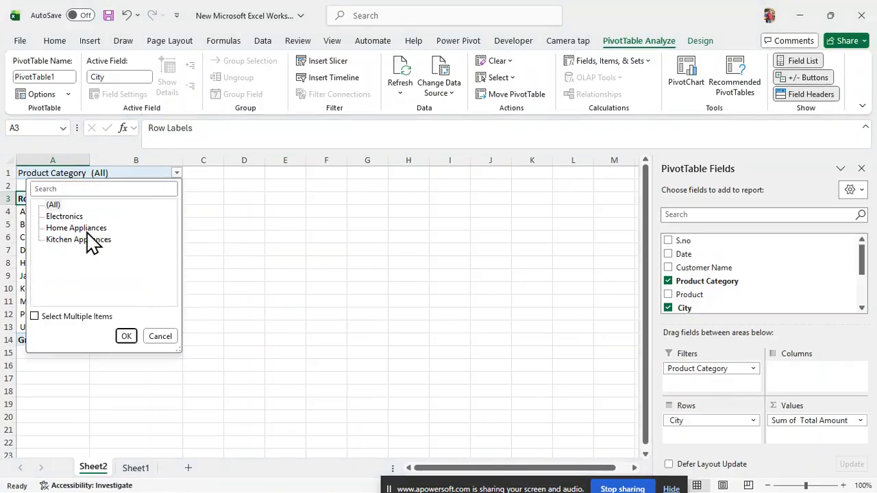
left_click(77, 216)
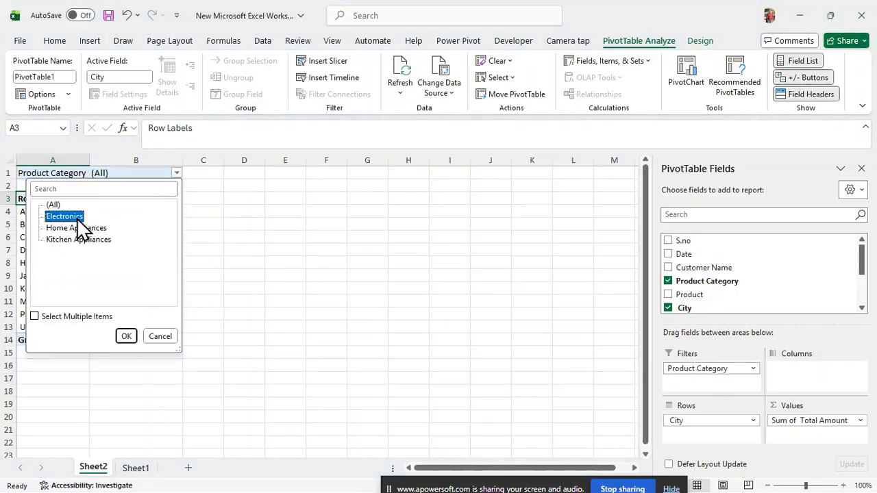
left_click(36, 317)
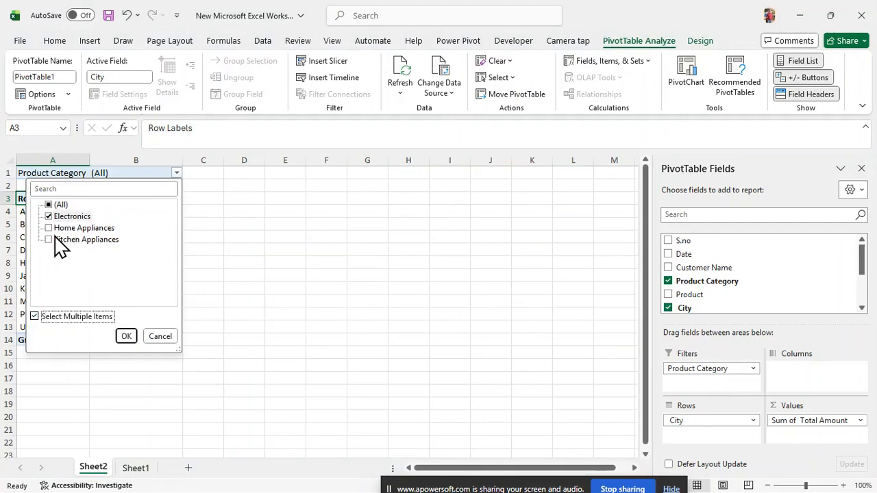
left_click(126, 336)
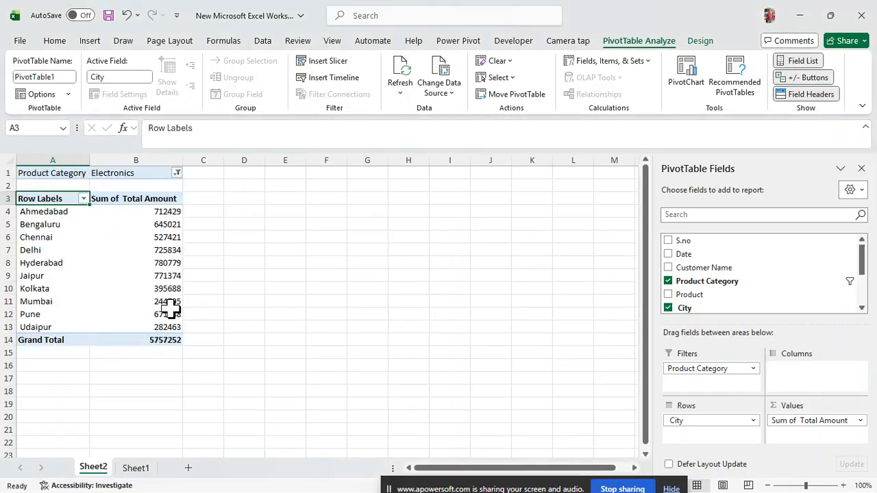
mouse_move(171, 308)
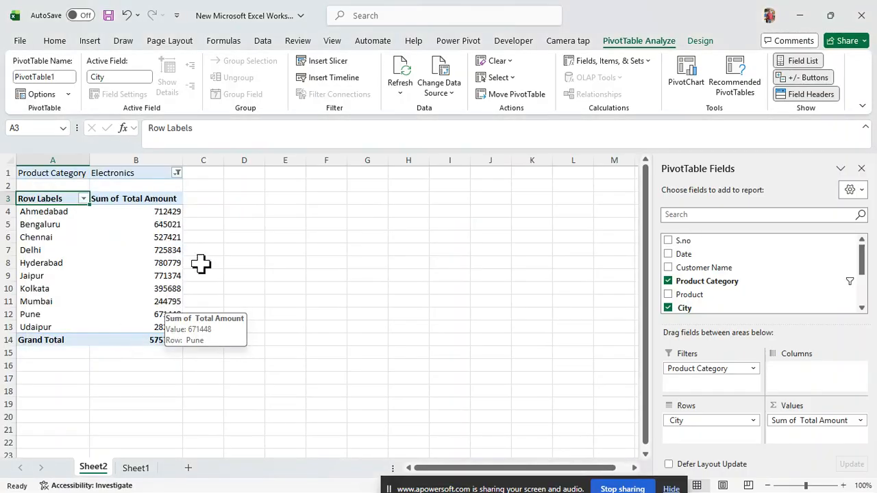
Try Product Category as the PivotTable's column field, remove City from the rows, and make Product Category the row field instead.
left_click_drag(679, 368, 799, 384)
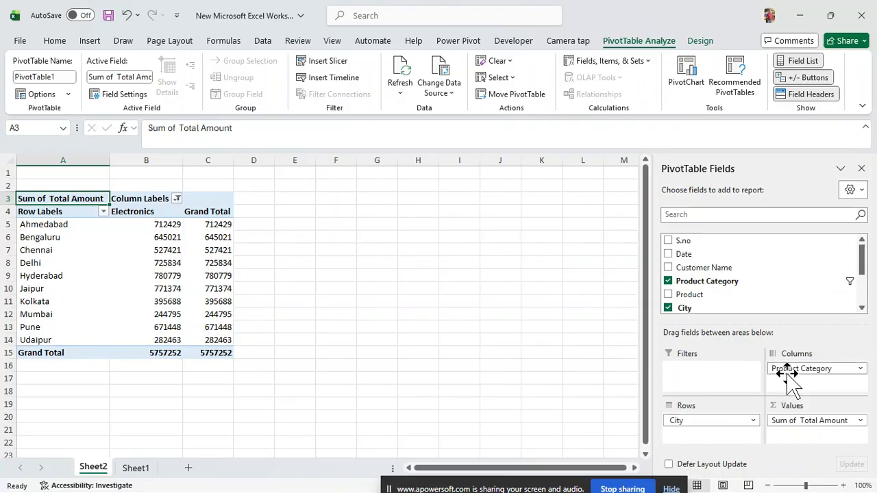
left_click_drag(720, 423, 725, 307)
scroll(725, 308, "down", 1)
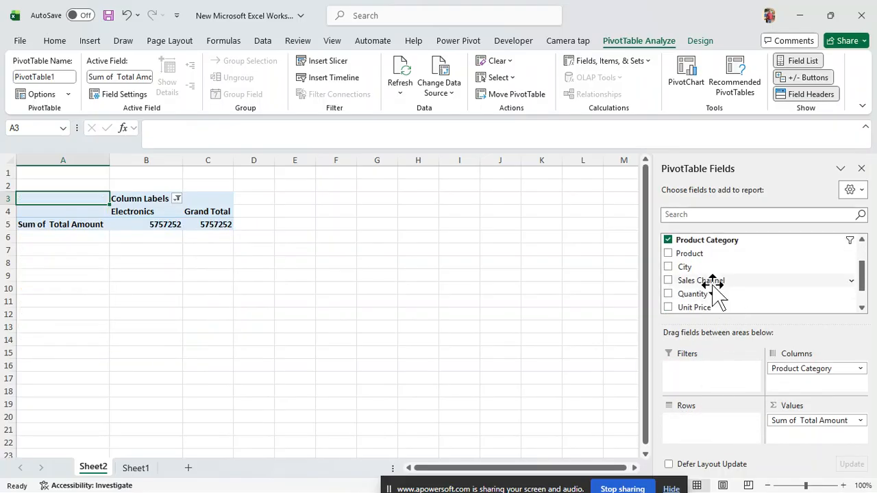
left_click_drag(791, 374, 696, 438)
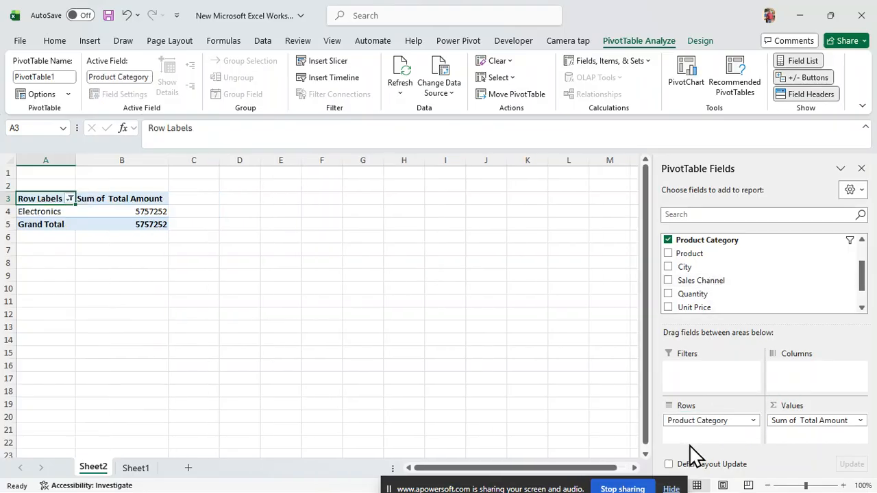
Clear the filter on the Product Category row labels.
left_click(69, 198)
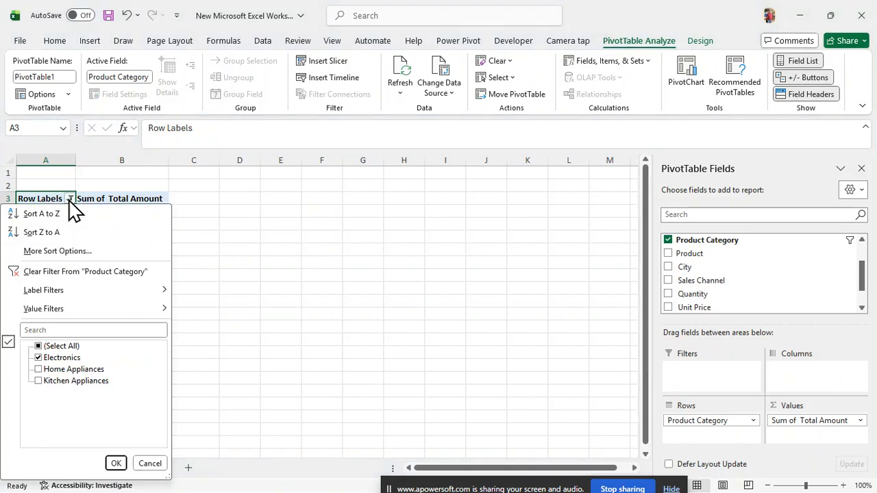
left_click(85, 271)
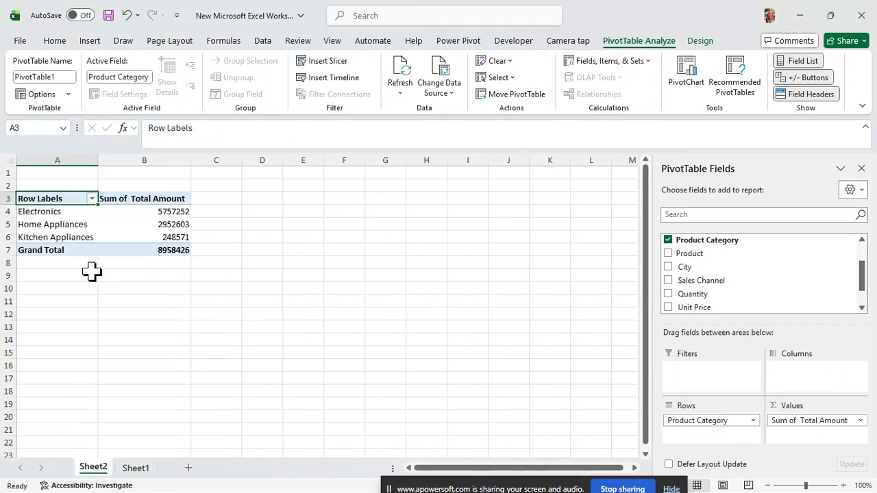
left_click(248, 268)
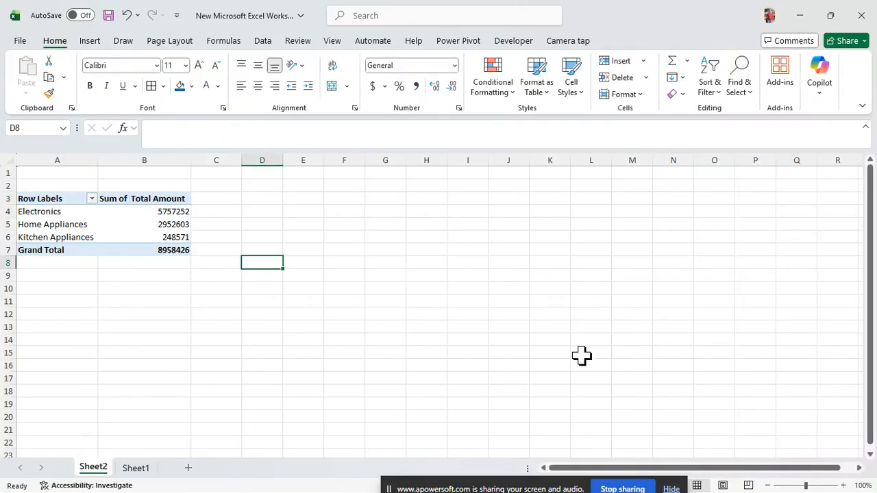
Add City as the PivotTable's column field, and rearrange the layout with Product Category as report filter and City as row field.
left_click(145, 224)
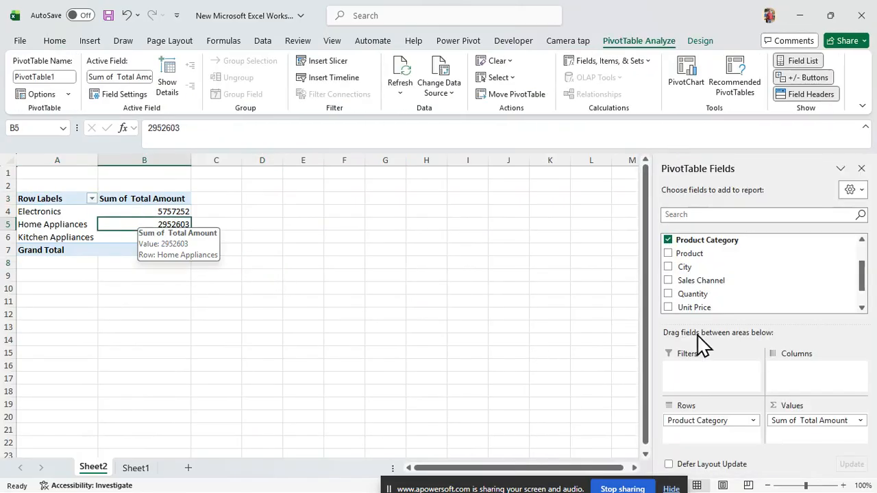
left_click_drag(689, 294, 802, 386)
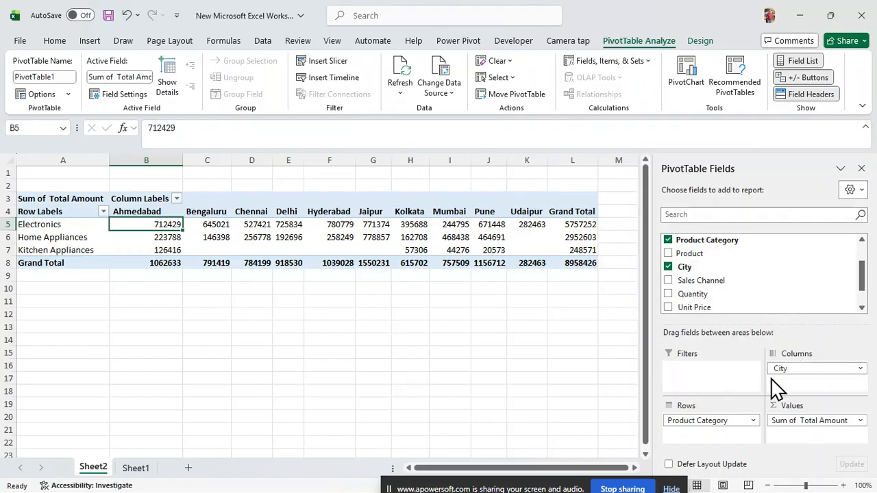
left_click_drag(713, 418, 740, 388)
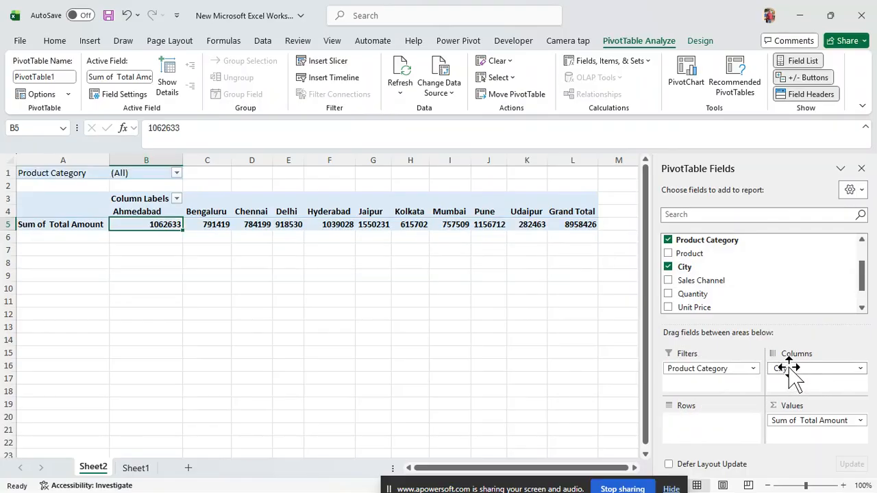
left_click_drag(788, 367, 699, 446)
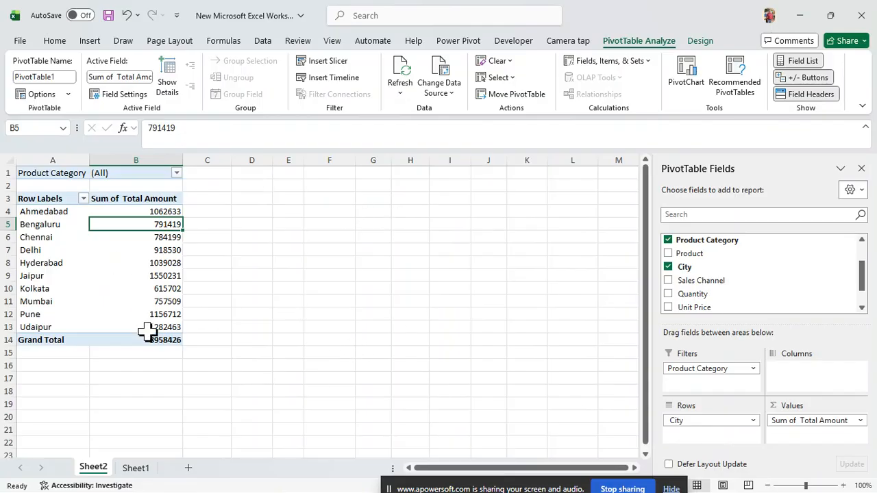
Apply a Top 10 value filter to the City rows, showing the top 3 items by Sum of Total Amount.
left_click(83, 199)
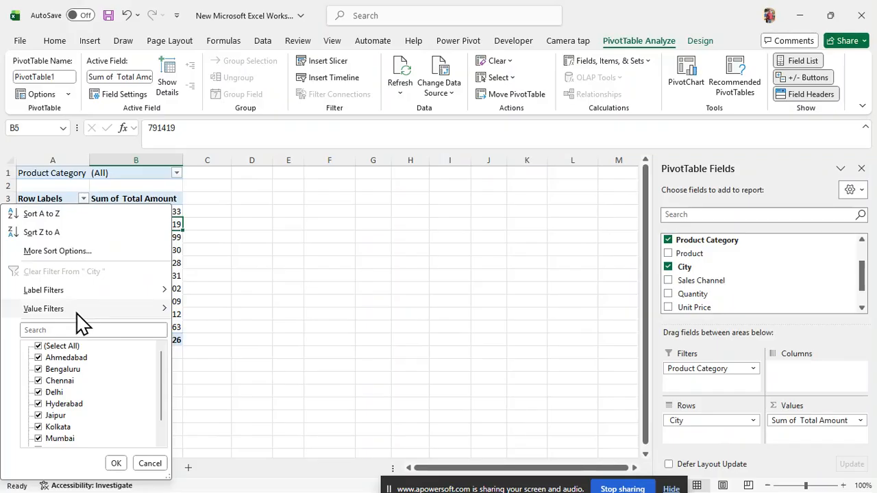
mouse_move(89, 322)
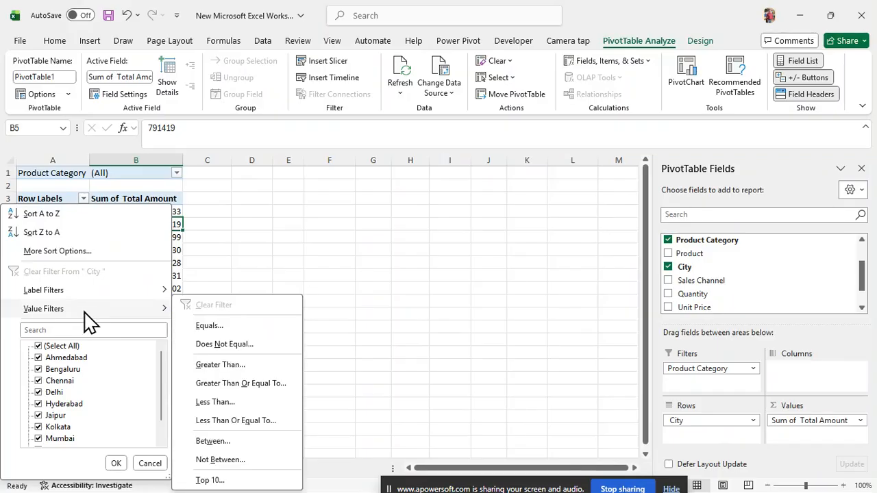
left_click(209, 482)
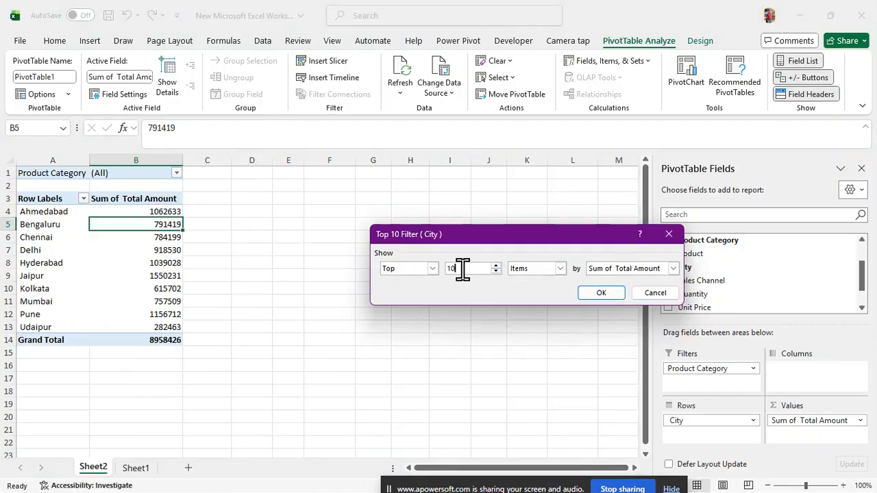
left_click(594, 291)
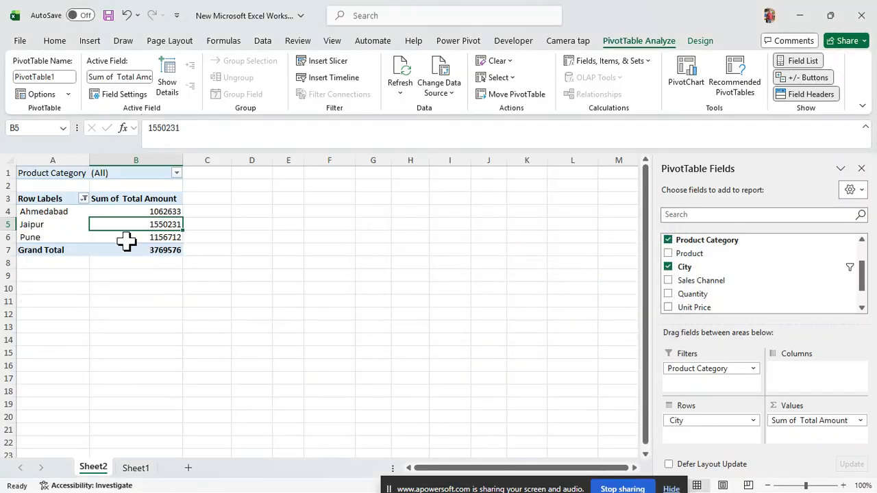
Clear the value filter from the City row labels.
left_click(83, 199)
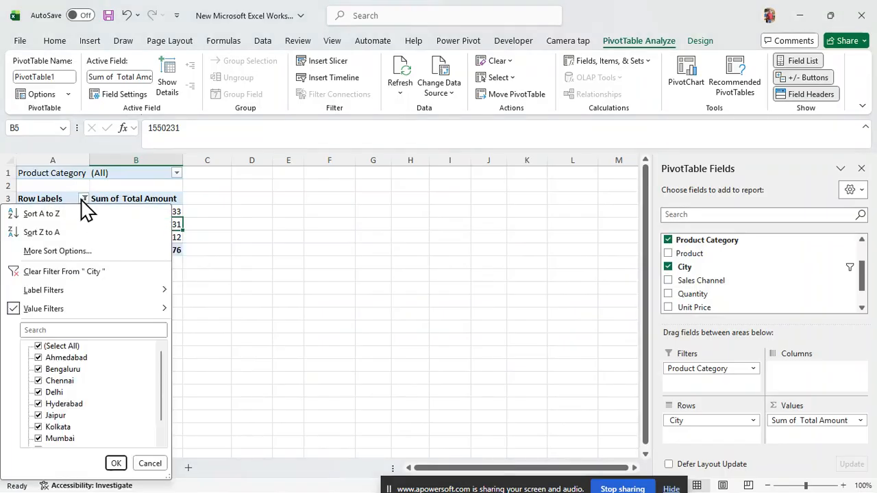
left_click(76, 269)
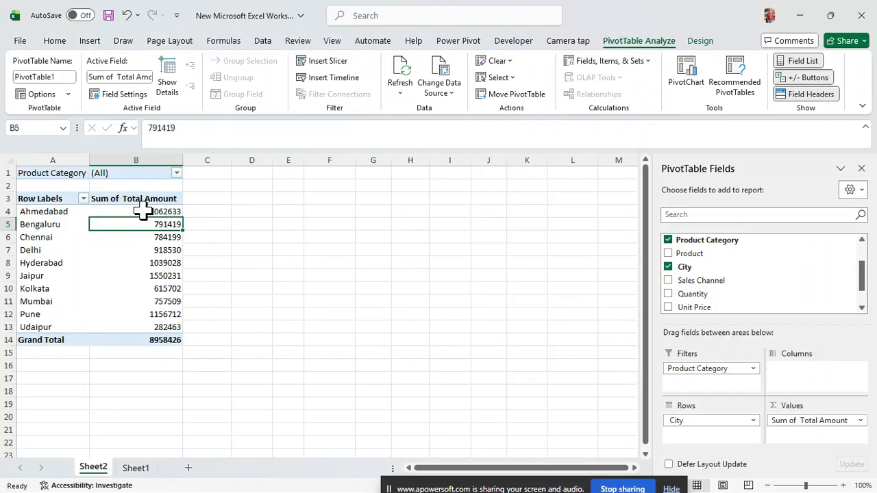
Insert a clustered column PivotChart of the city totals and place it beside the PivotTable, about 3.55 inches tall.
left_click_drag(137, 211, 133, 323)
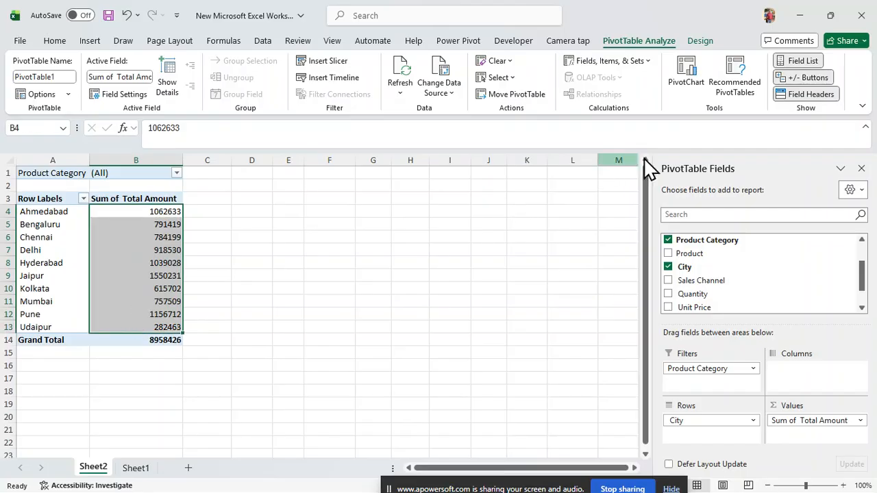
left_click(690, 83)
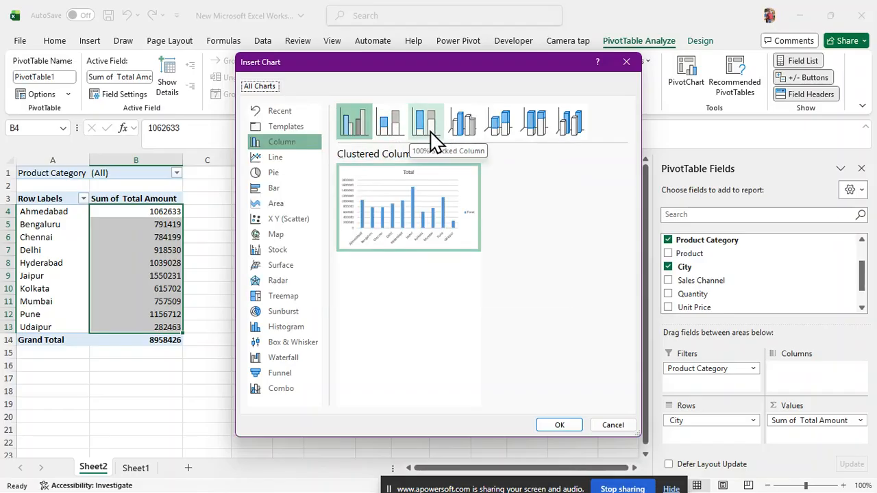
mouse_move(391, 206)
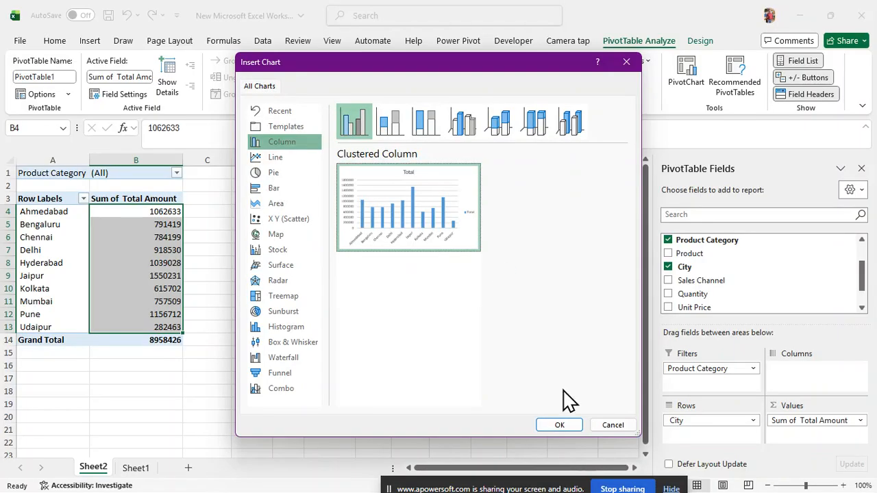
left_click(560, 425)
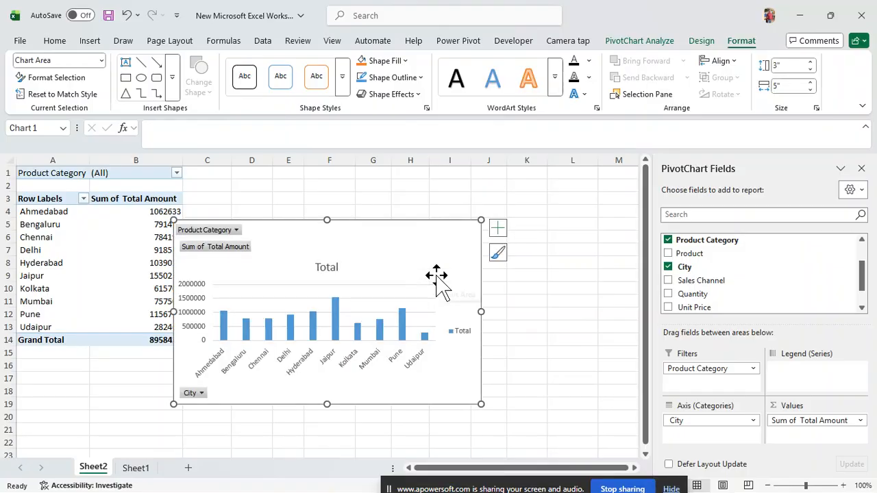
left_click_drag(313, 233, 408, 196)
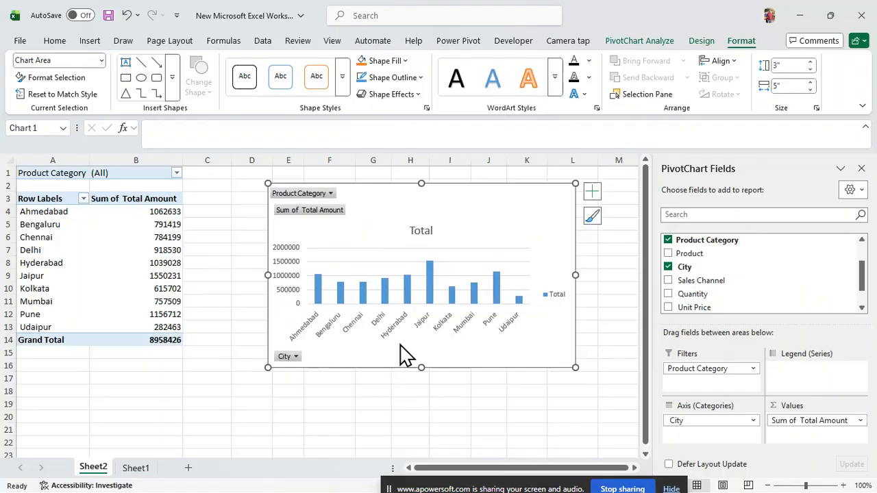
left_click_drag(421, 368, 419, 401)
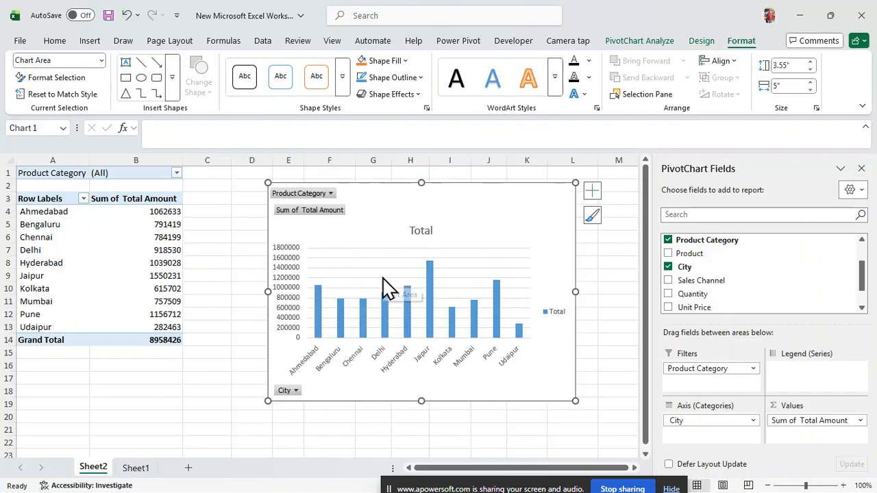
left_click(411, 312)
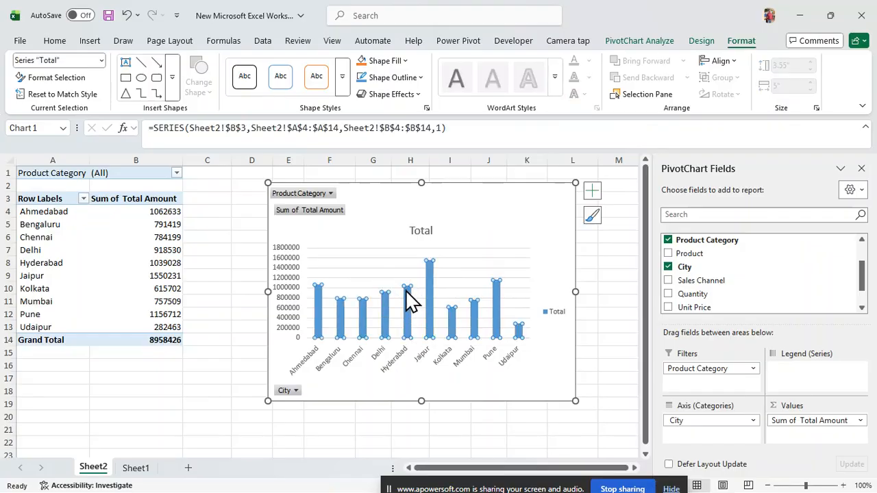
right_click(409, 299)
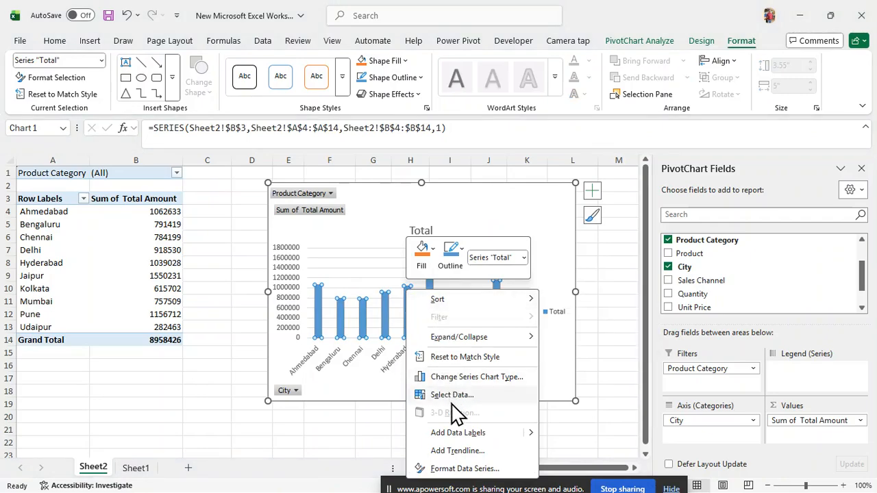
left_click(471, 471)
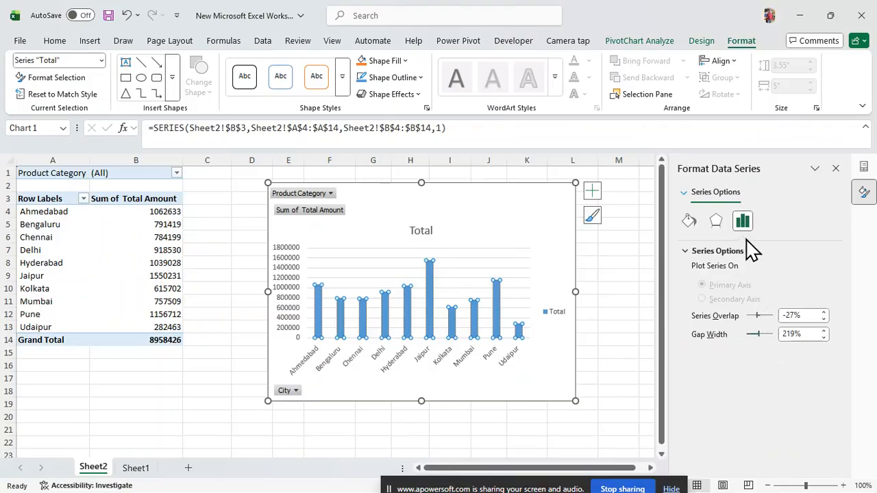
left_click(835, 169)
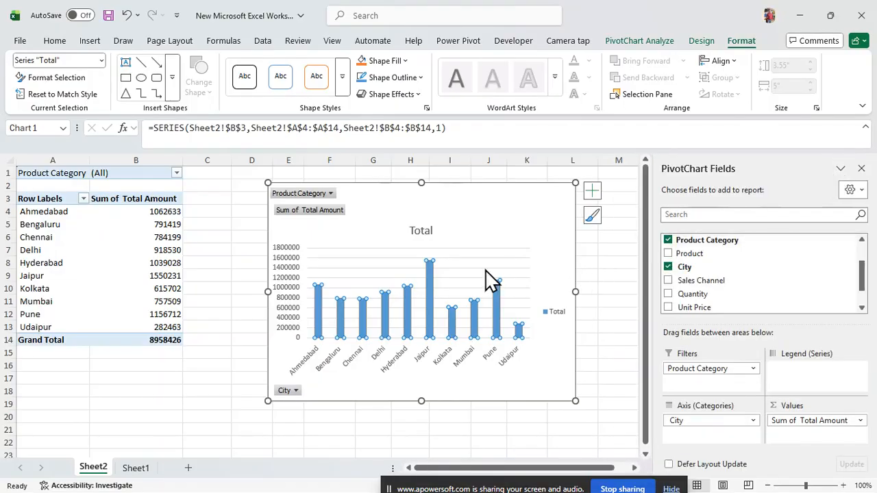
Give the bars of the Total series a standard green outline and a red fill.
left_click(392, 279)
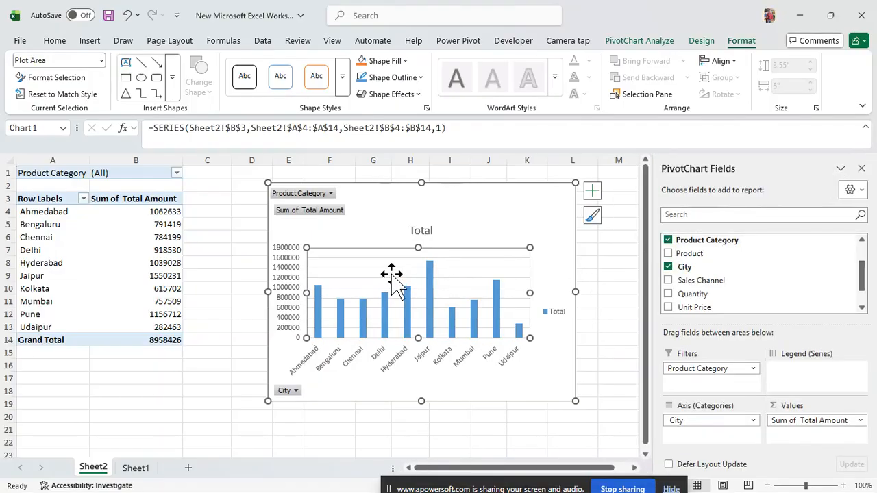
left_click(362, 319)
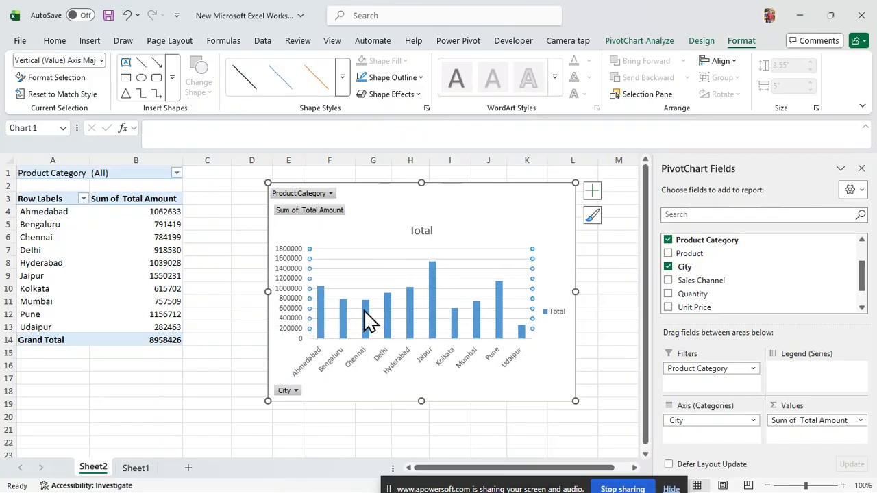
left_click(366, 318)
right_click(368, 320)
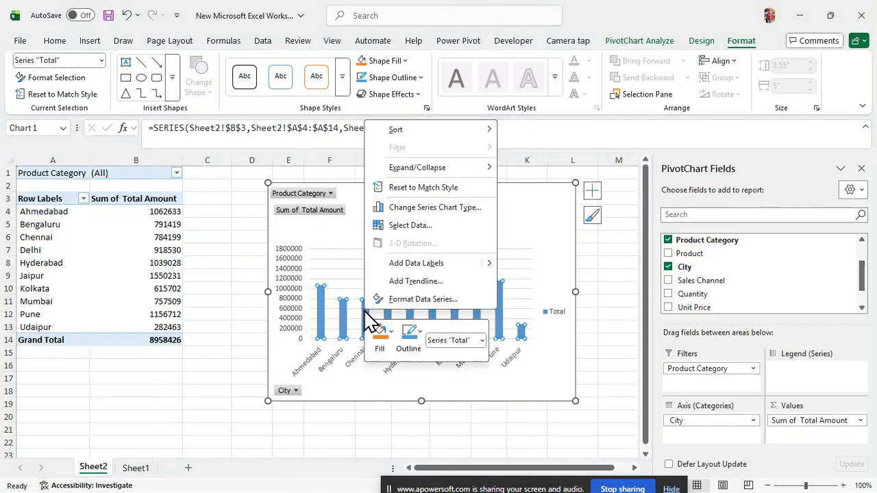
left_click(406, 337)
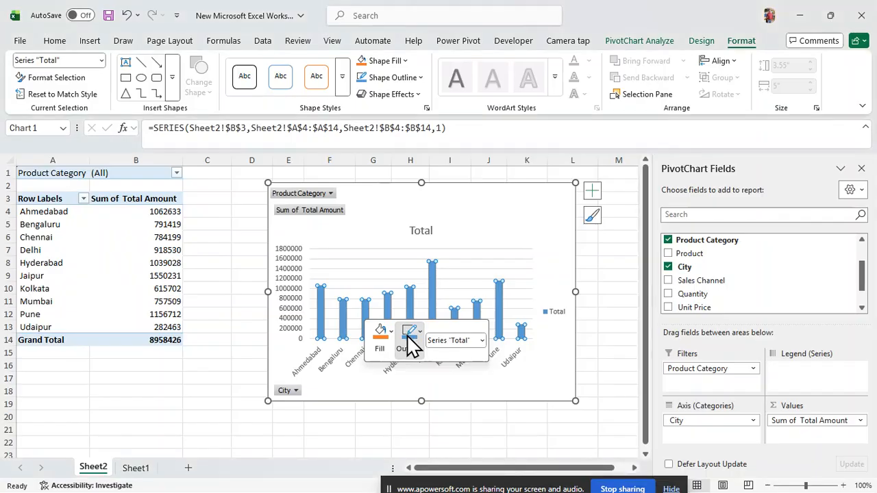
left_click(411, 346)
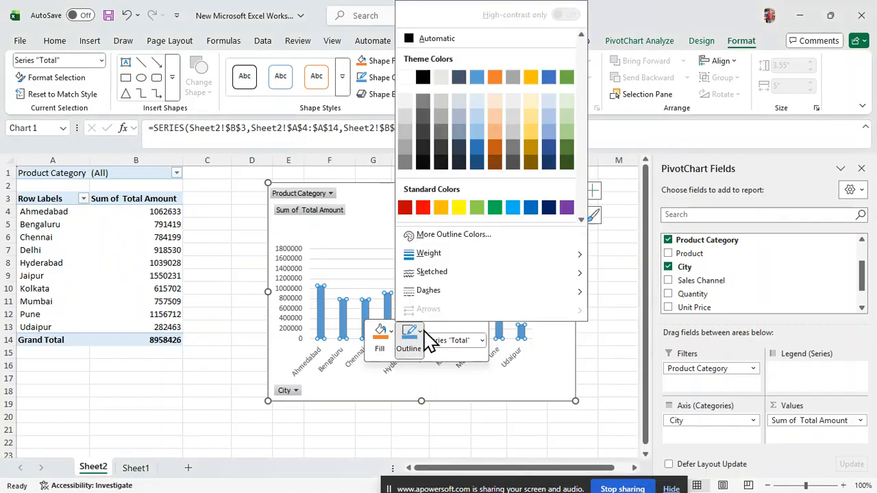
left_click(495, 208)
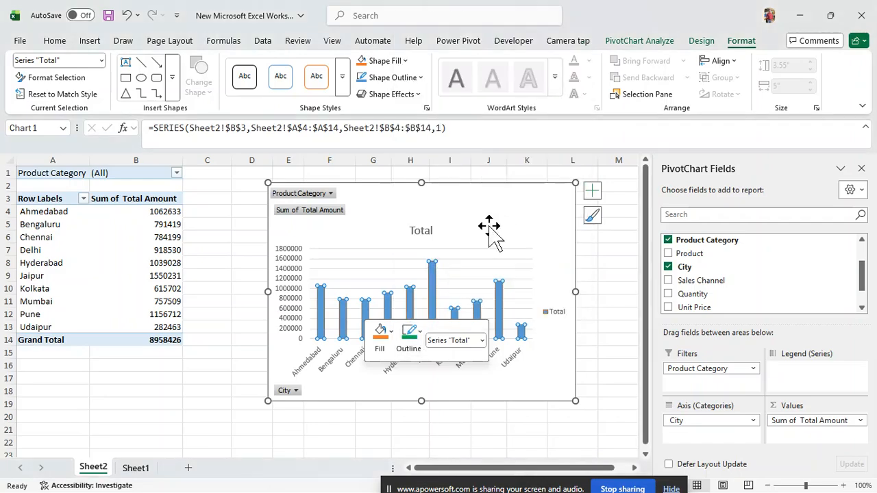
left_click(391, 334)
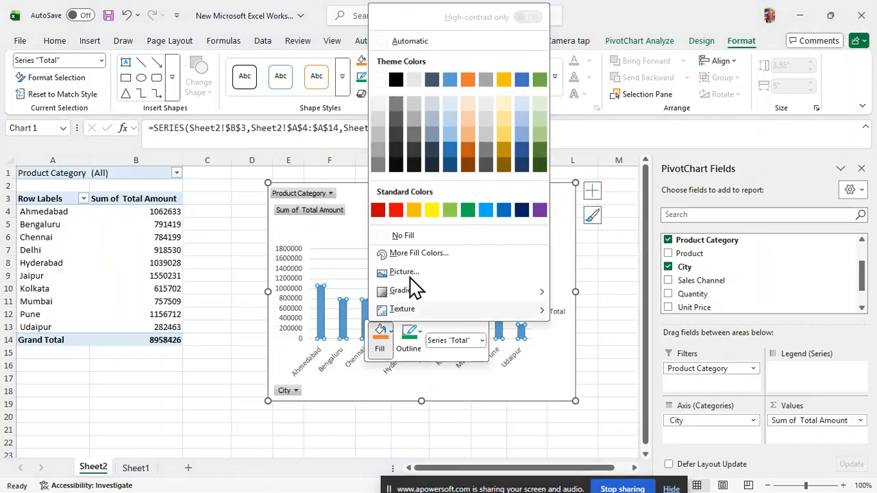
left_click(396, 215)
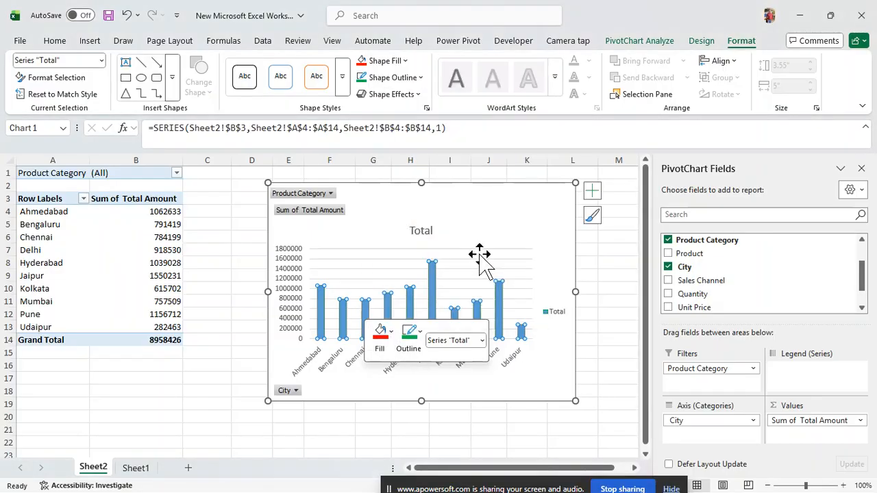
Try a standard green fill on the chart's plot area, and set it back to No Fill.
left_click(482, 252)
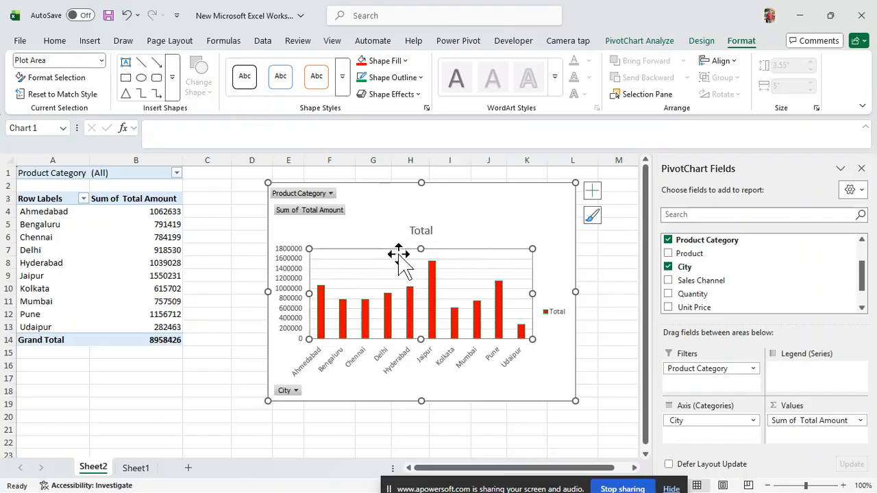
left_click(407, 62)
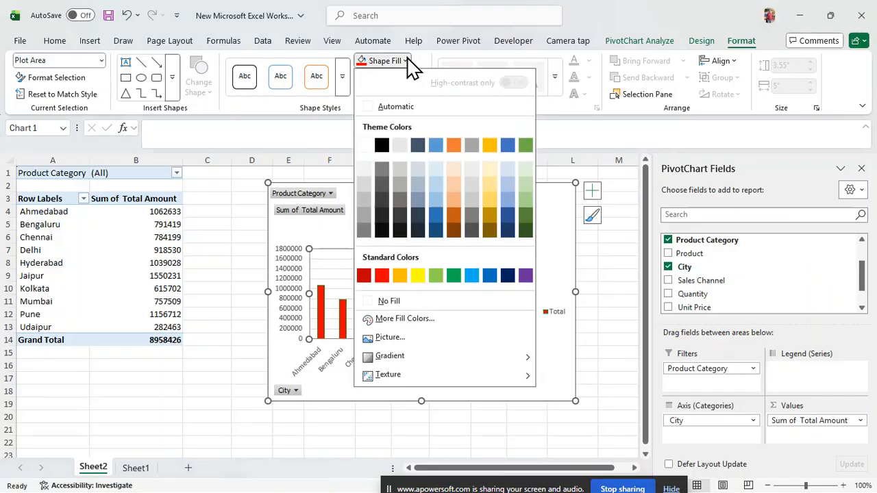
left_click(453, 275)
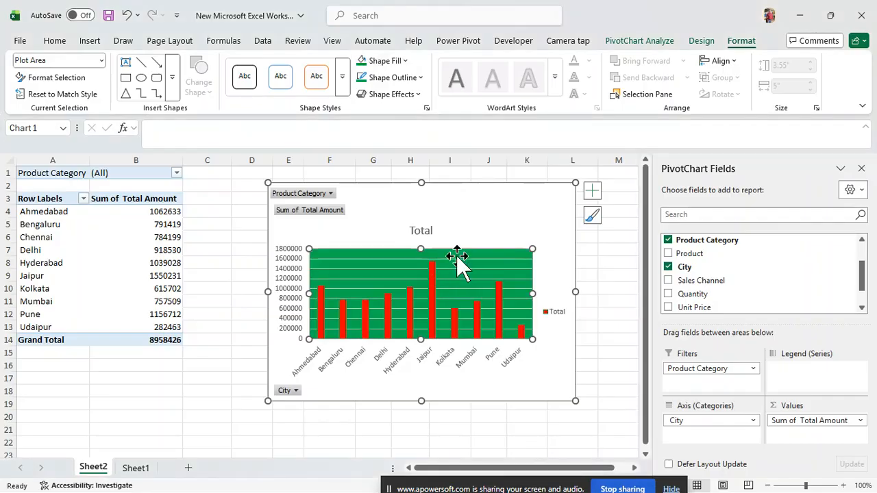
left_click(405, 62)
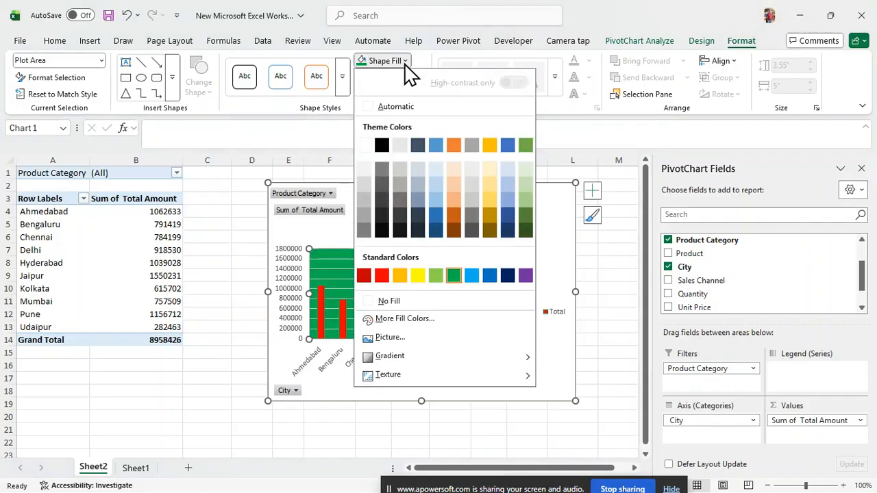
left_click(396, 302)
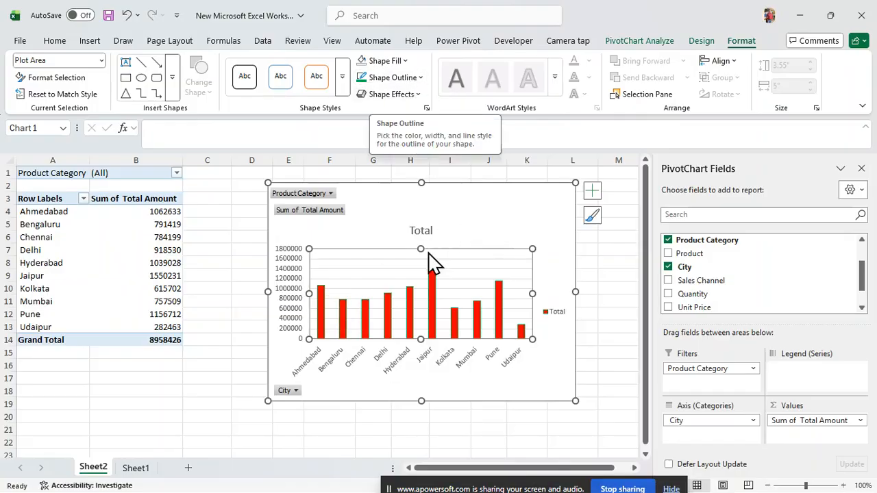
Change the fill of the Total series bars to standard green.
right_click(432, 285)
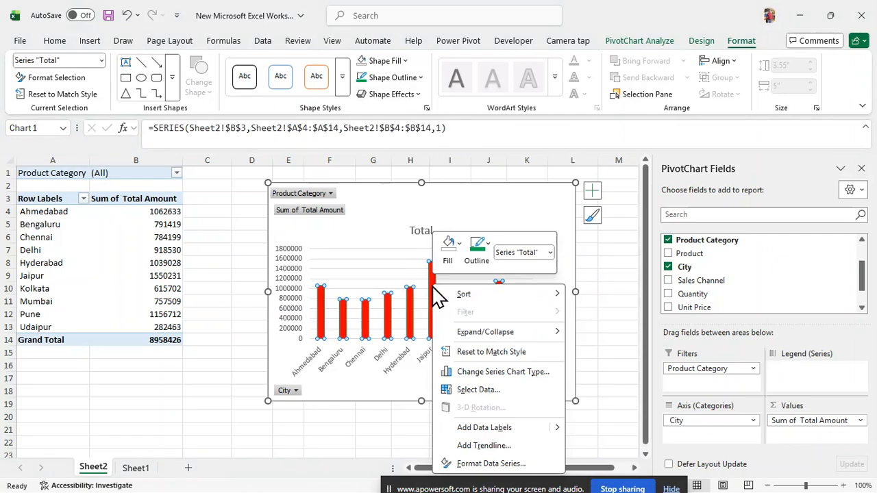
left_click(477, 261)
left_click(478, 261)
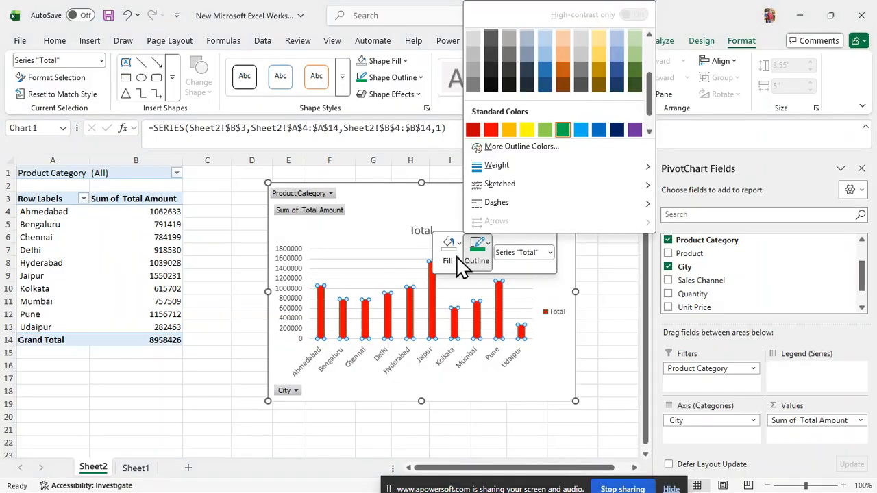
left_click(451, 258)
left_click(450, 257)
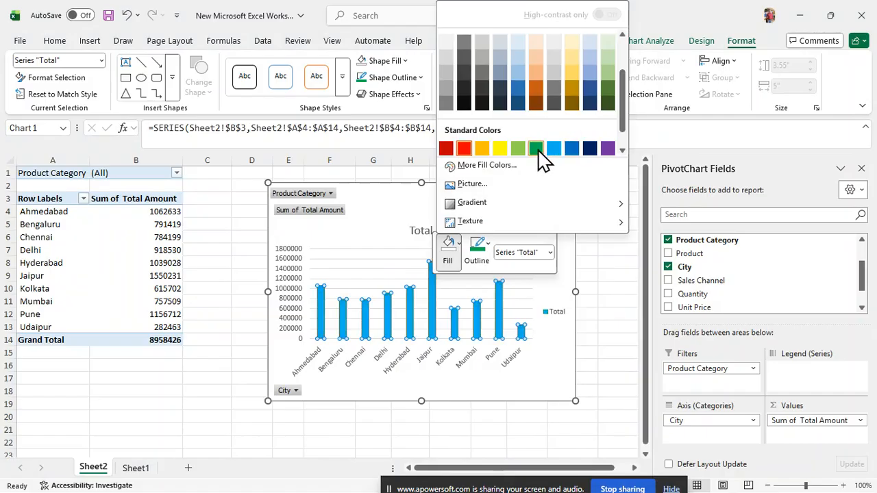
key("Escape")
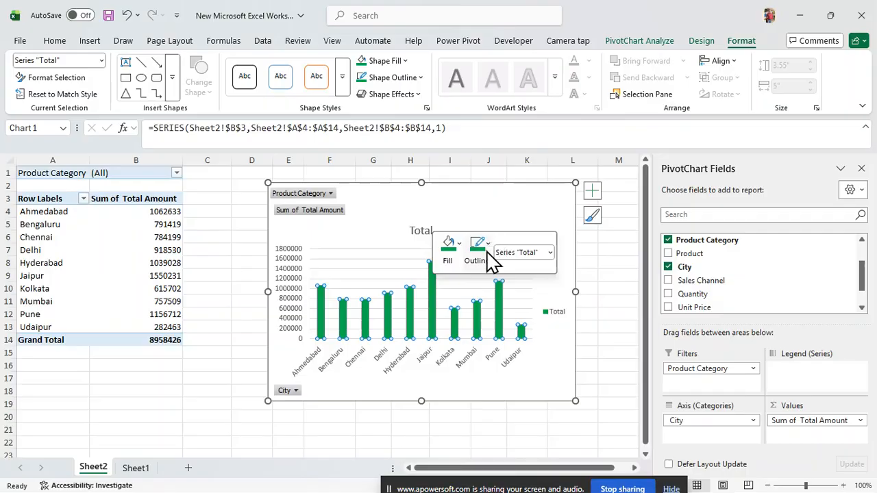
Replace City with Product as the PivotChart's axis field.
left_click(512, 213)
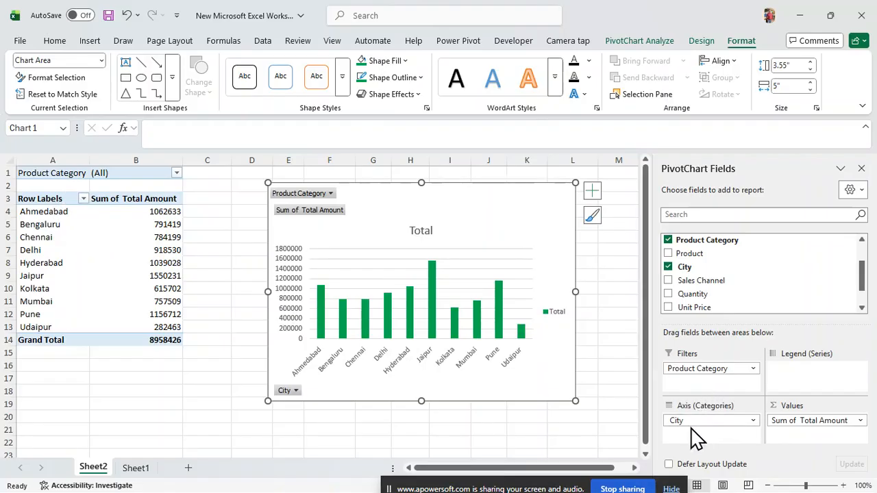
left_click(669, 267)
left_click_drag(672, 254, 689, 419)
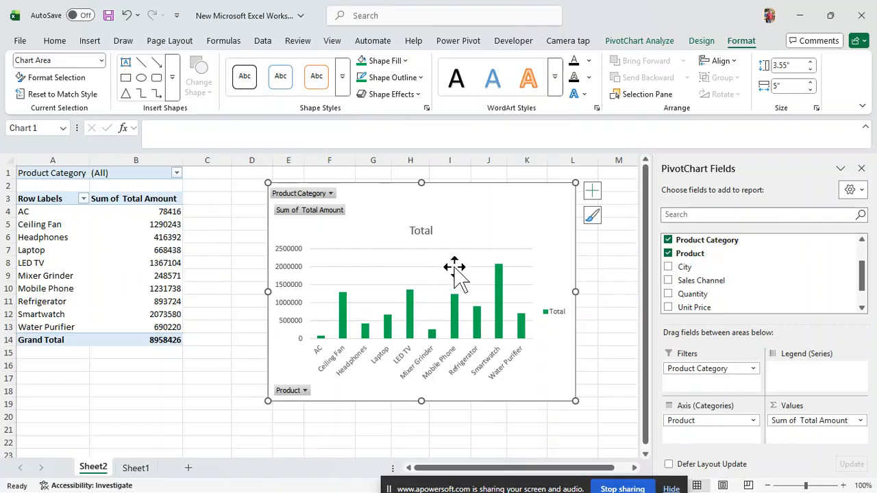
right_click(463, 213)
key("Escape")
right_click(459, 214)
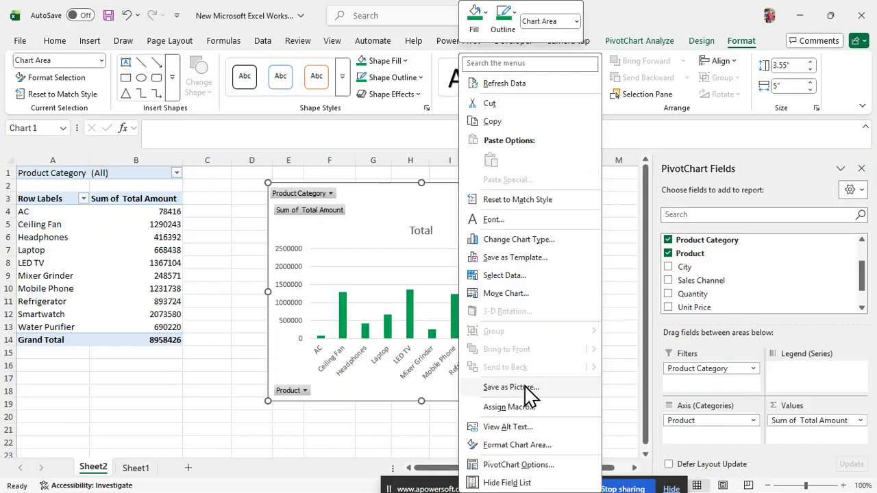
left_click(220, 383)
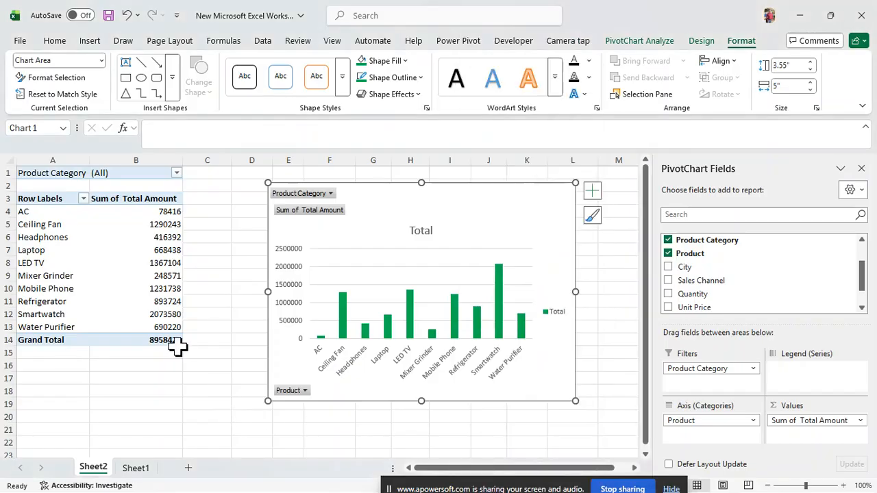
Create a separate report filter page for each Product Category, look through the new category sheets, and return to Sheet2.
left_click(147, 224)
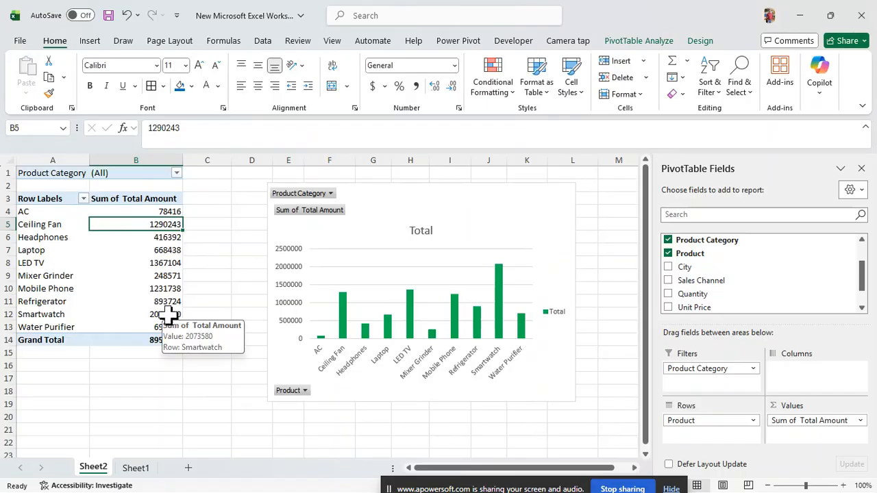
left_click(637, 42)
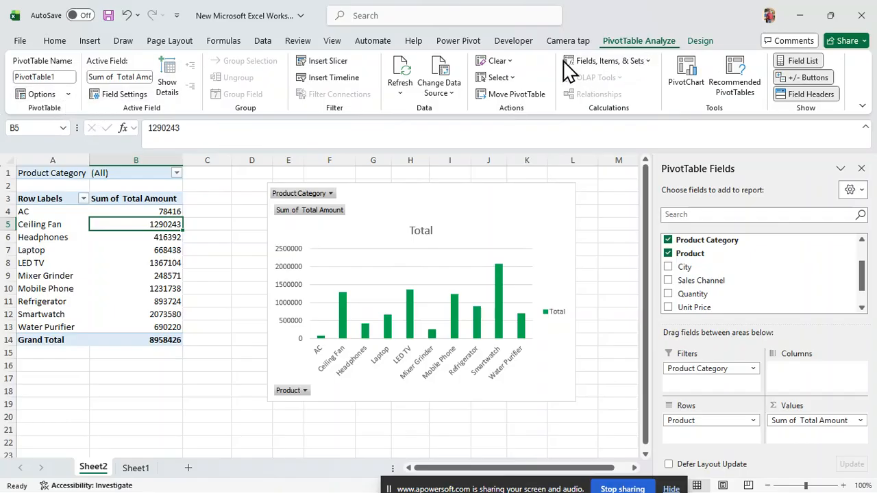
left_click(67, 95)
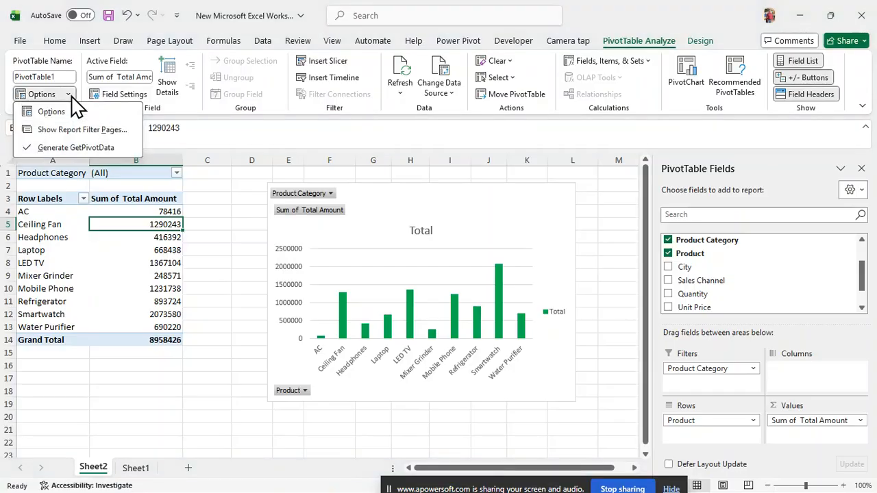
left_click(69, 131)
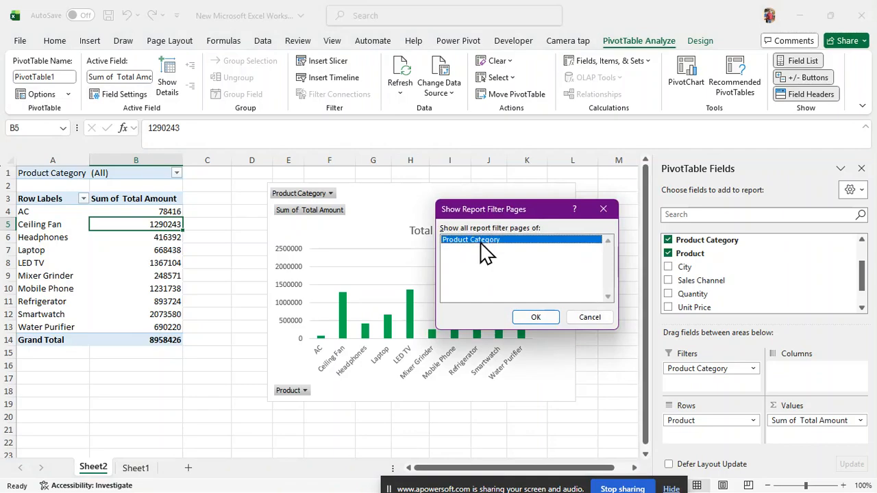
left_click(522, 317)
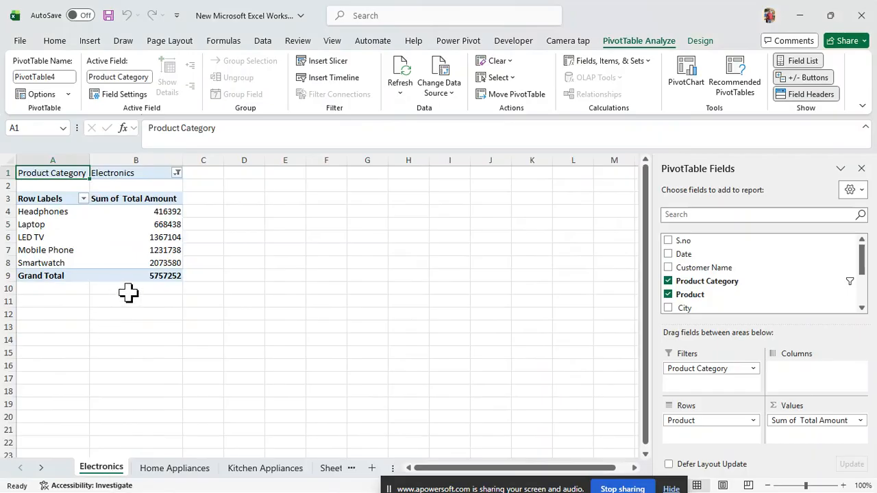
left_click(157, 473)
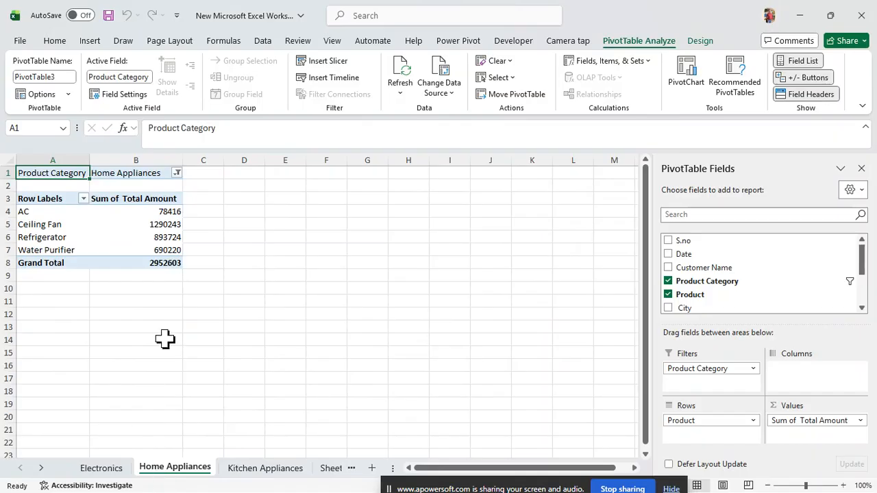
left_click(248, 470)
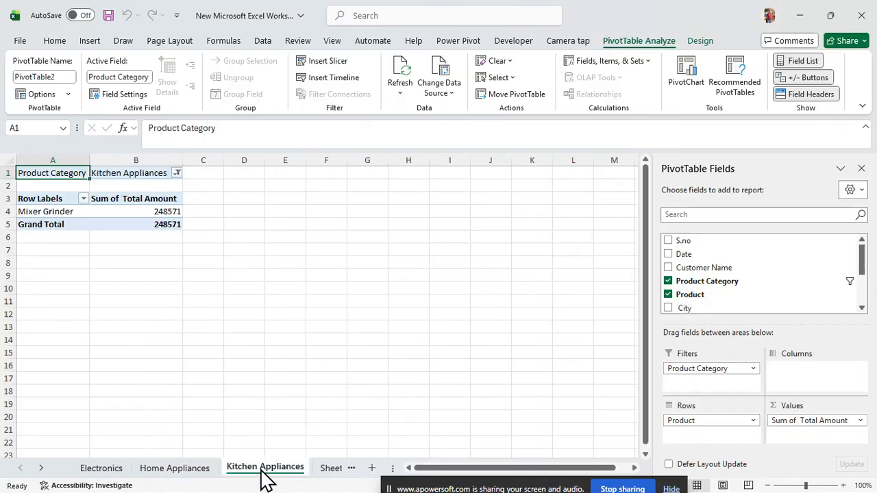
left_click(327, 473)
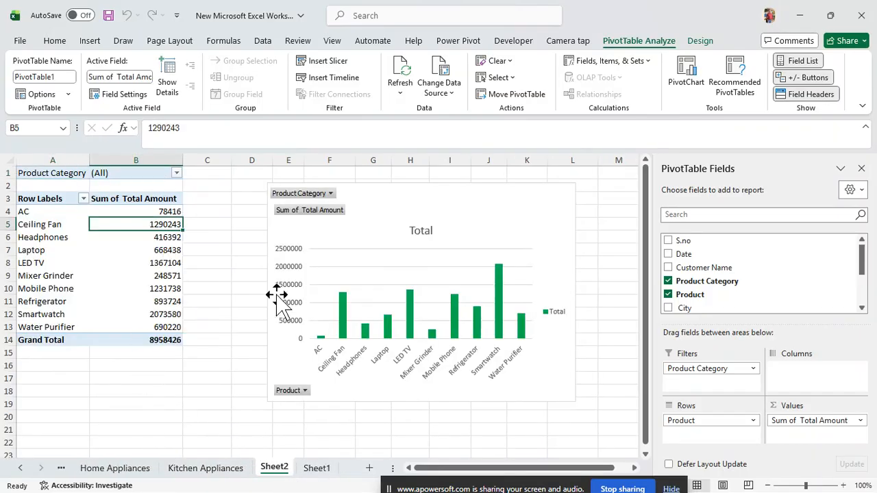
Rename Sheet1 as Sales Data and give its tab the standard light blue colour.
left_click(312, 471)
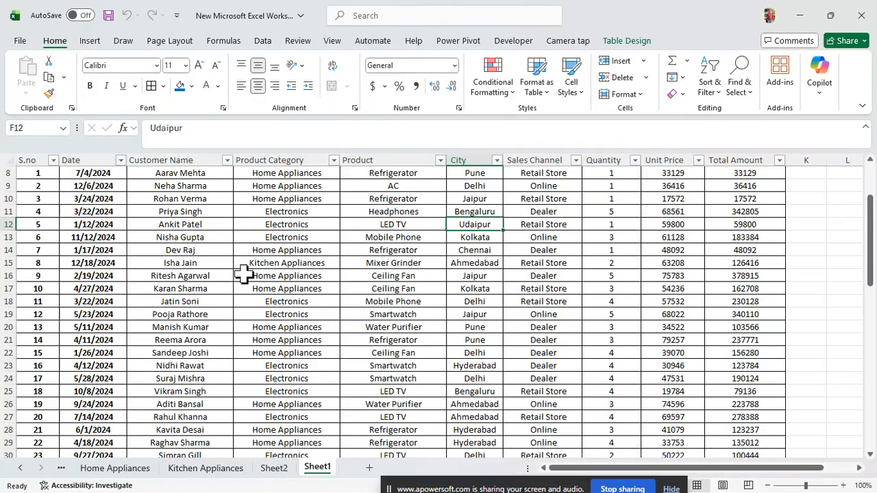
double_click(315, 467)
type("S")
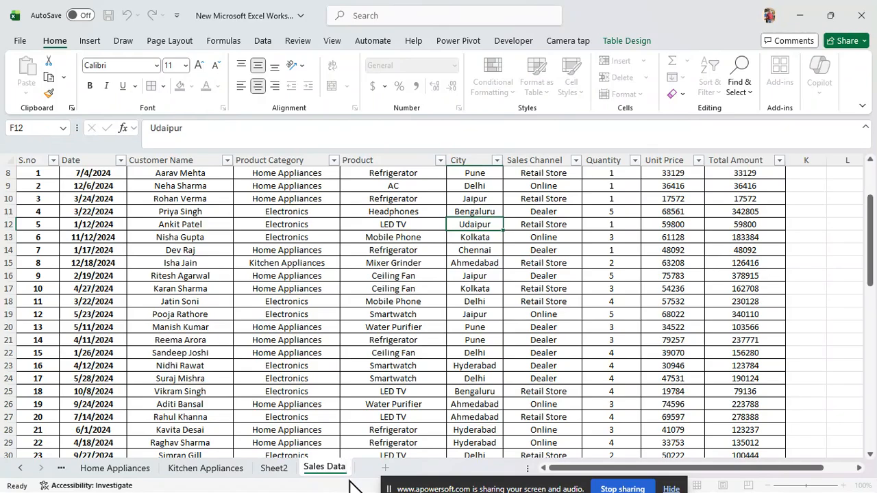
left_click(341, 431)
right_click(324, 470)
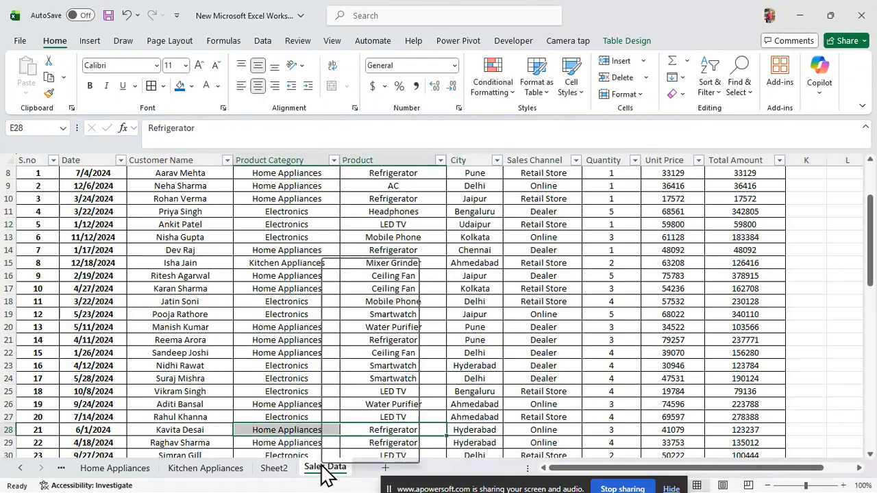
mouse_move(401, 376)
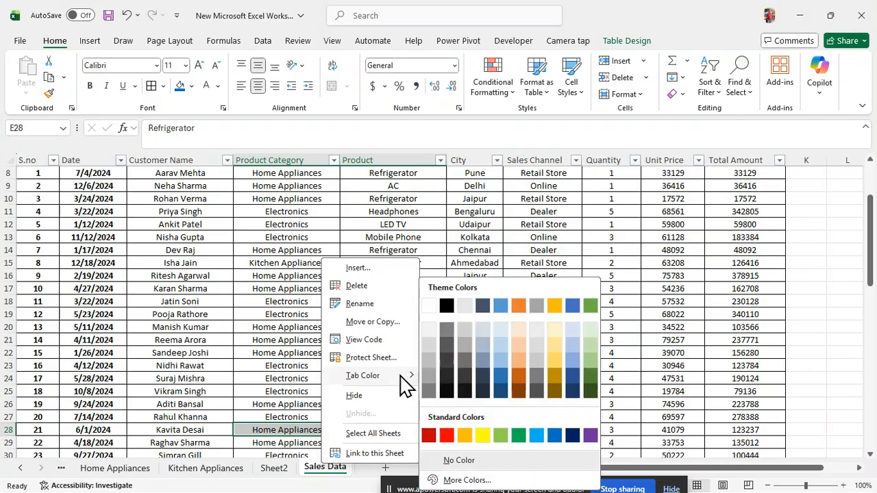
left_click(518, 435)
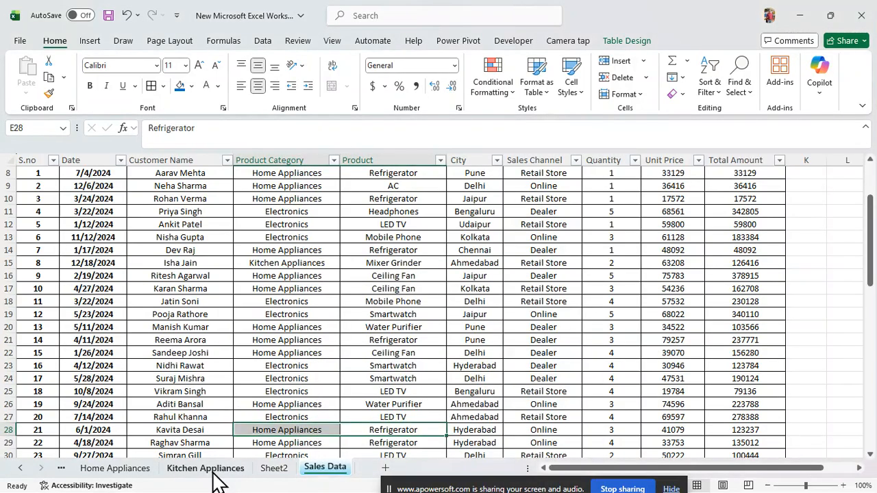
Rename Sheet2, which holds the main PivotTable and chart, as Pivot Table.
left_click(273, 469)
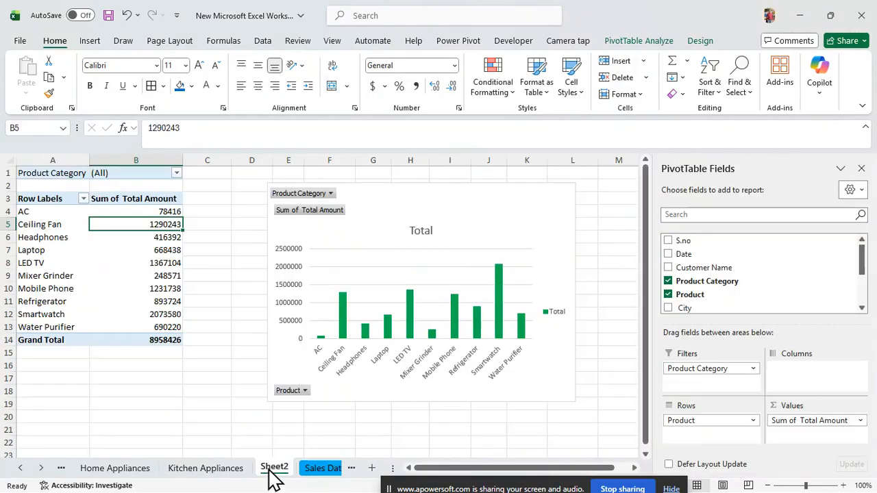
double_click(268, 468)
type("Pro")
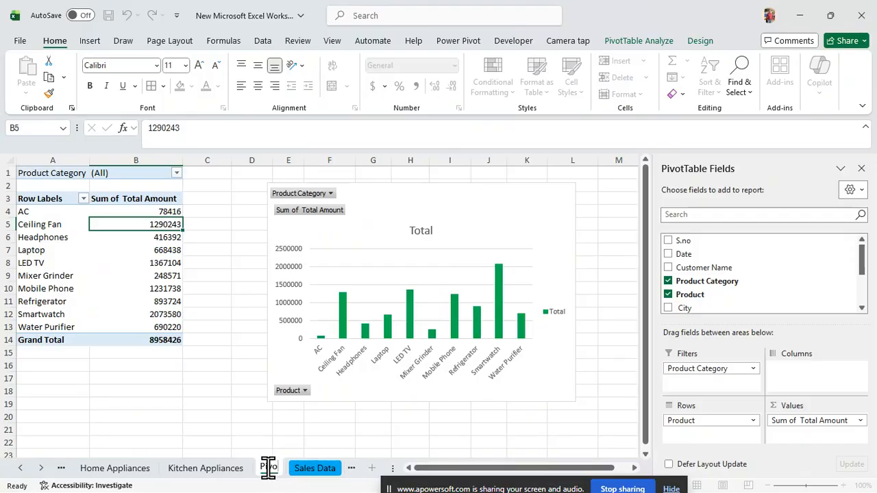
type("ot T")
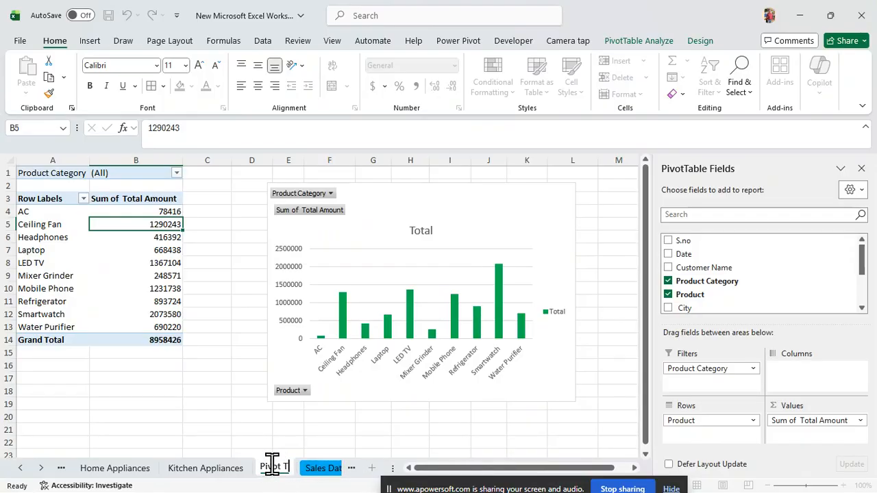
type("able")
key("Return")
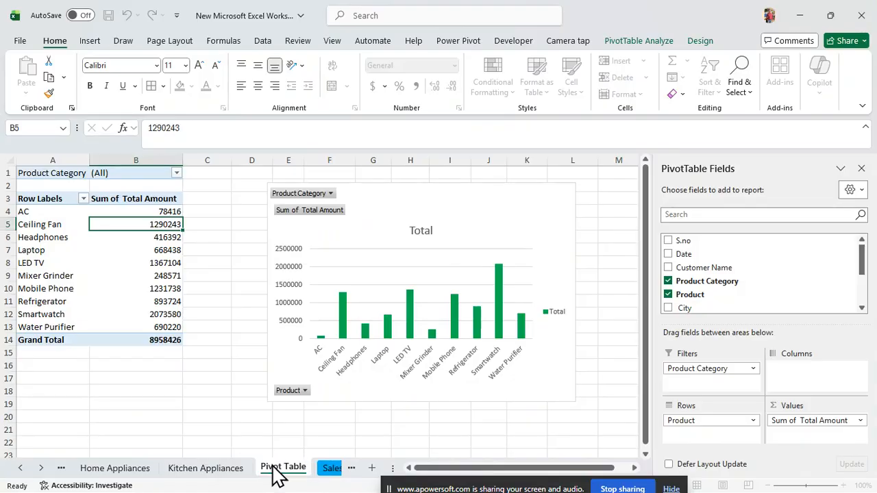
left_click(236, 406)
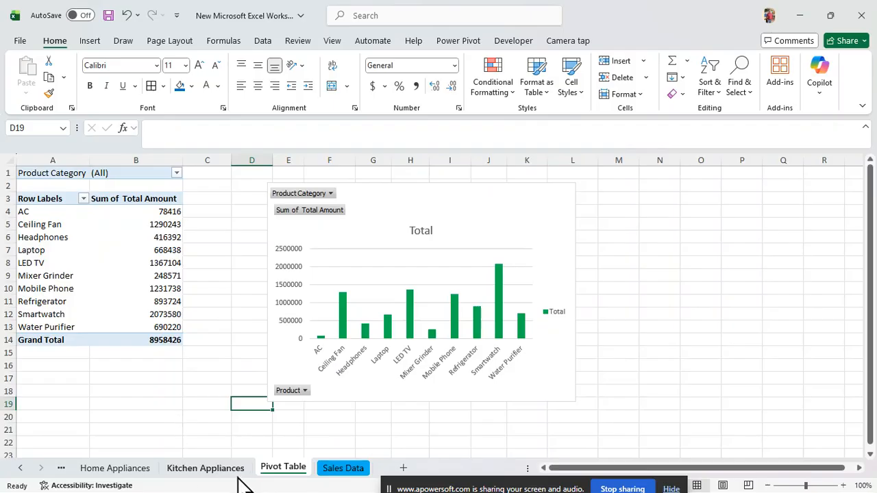
left_click(218, 473)
left_click(131, 470)
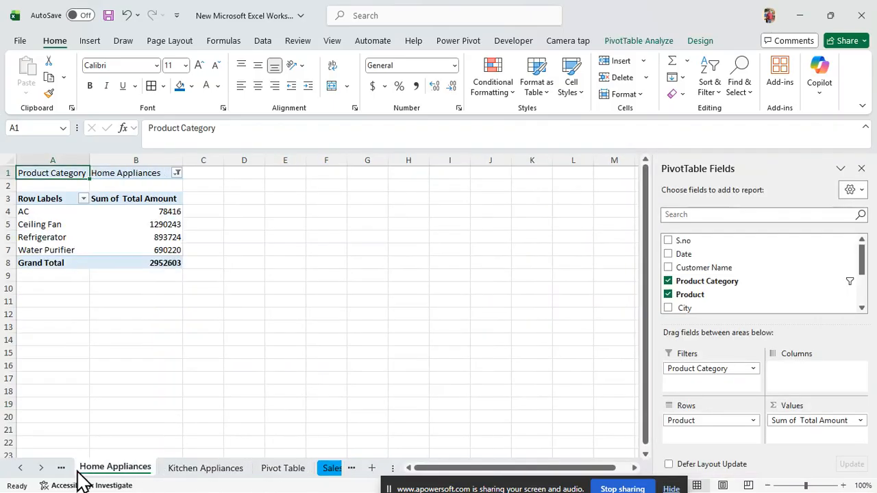
left_click(286, 473)
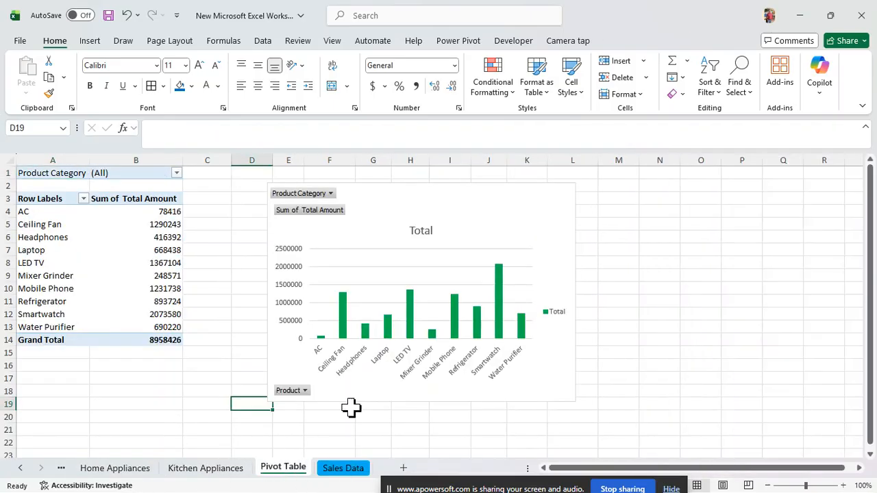
Insert a timeline for the Date field of the PivotTable and place it beside the chart, around columns M to Q.
left_click(140, 327)
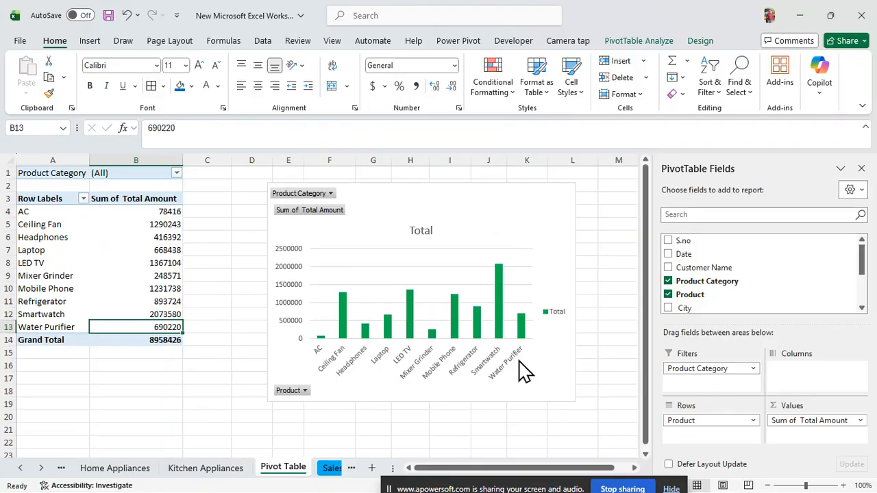
left_click(610, 46)
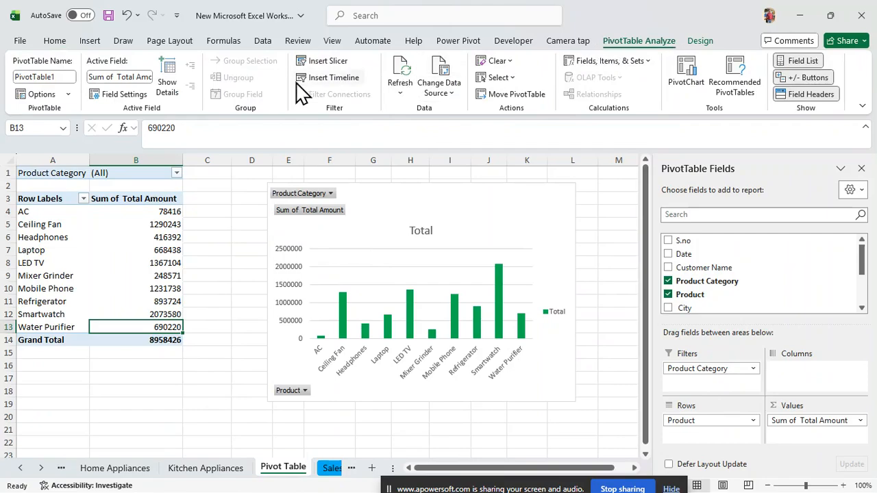
left_click(325, 81)
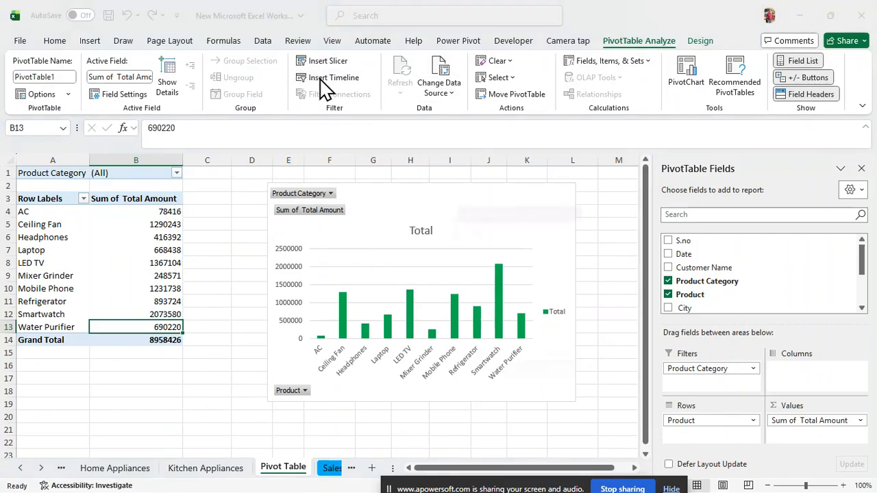
left_click(465, 232)
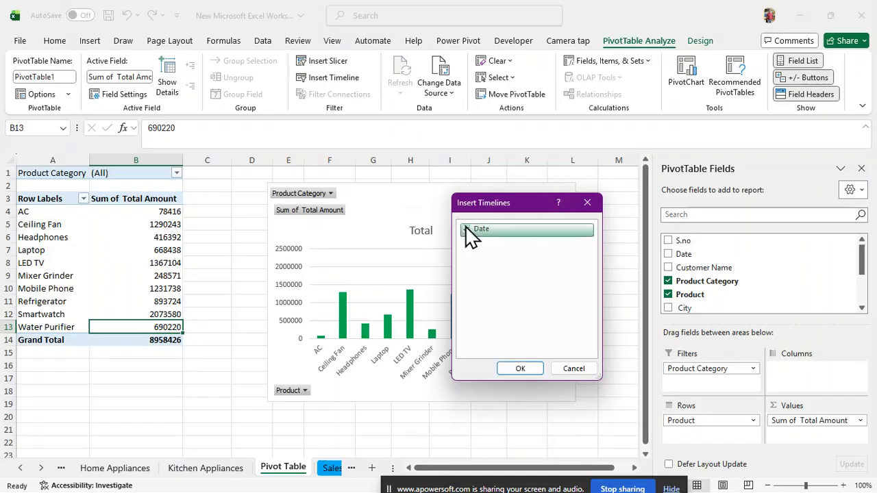
left_click(515, 369)
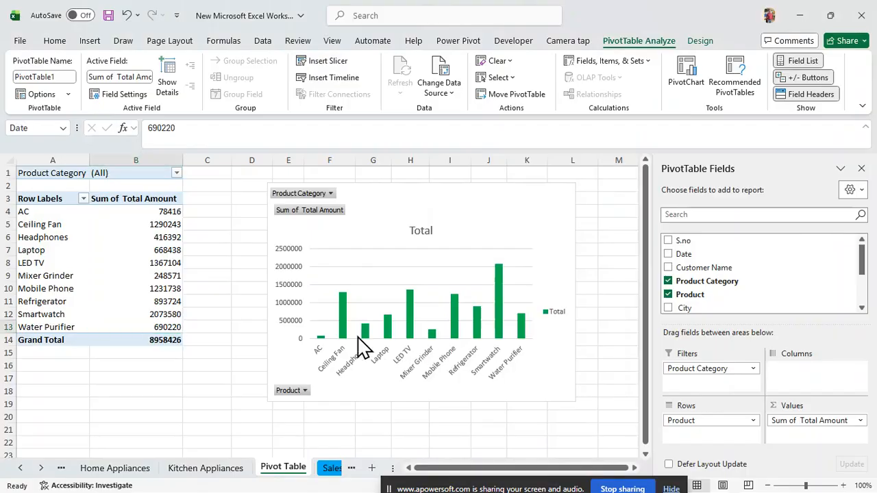
left_click(310, 294)
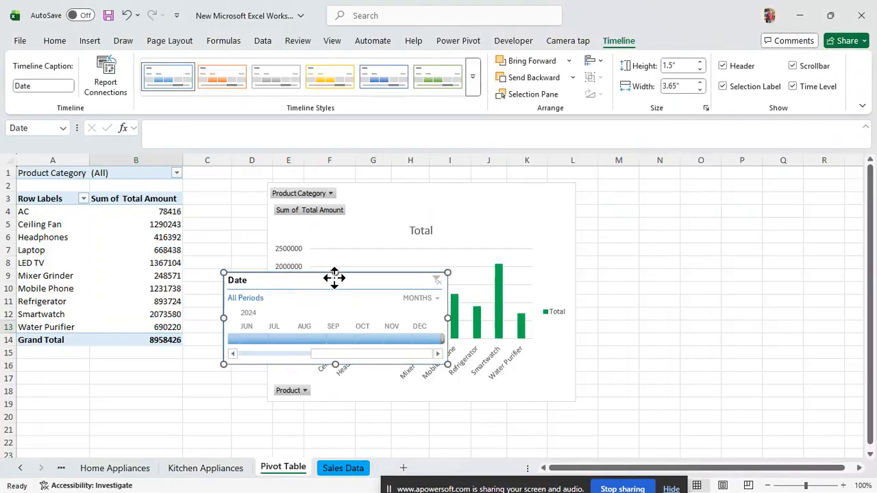
left_click_drag(335, 276, 690, 208)
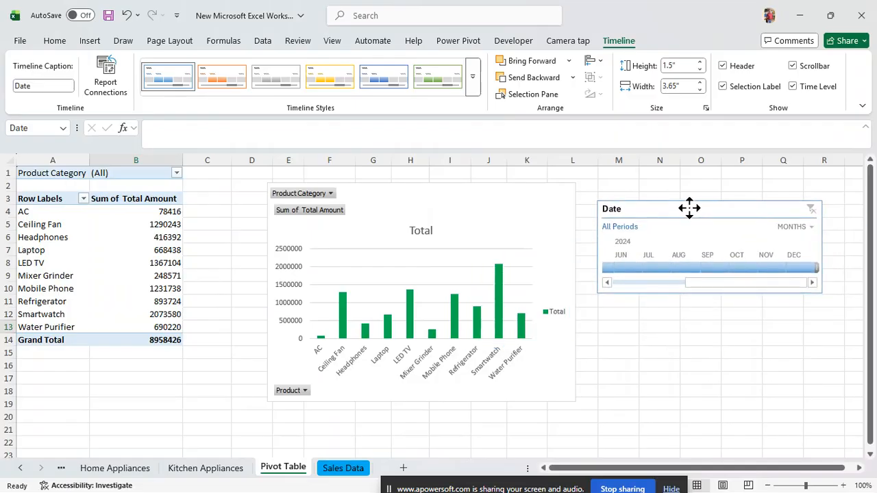
Filter the PivotTable with the Date timeline by August, September, October and November 2024 in turn, ending on June 2024.
left_click(682, 268)
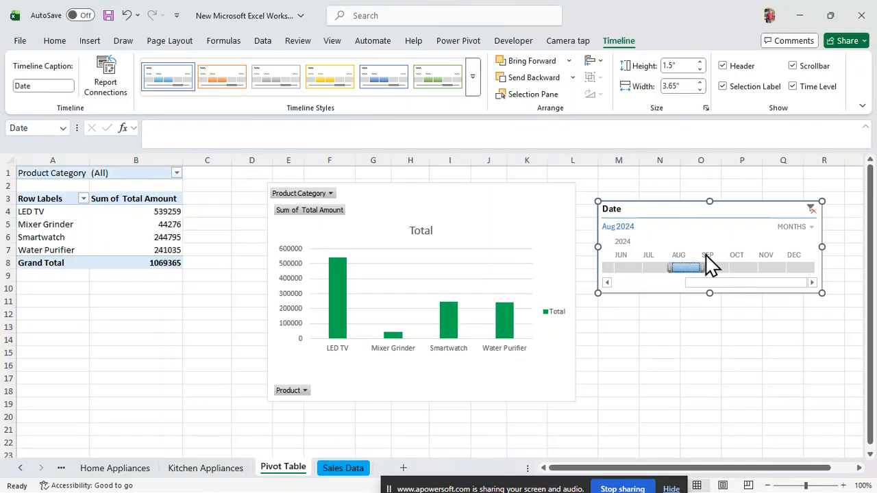
left_click(710, 268)
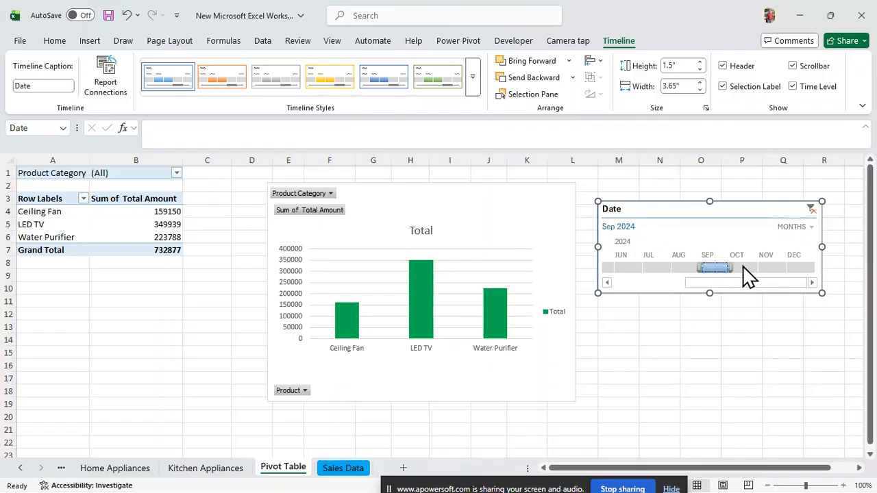
left_click(743, 268)
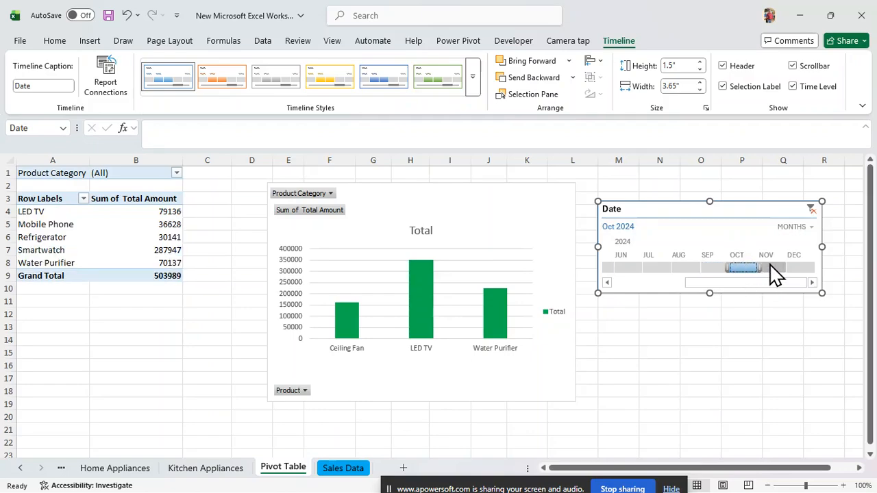
left_click(771, 267)
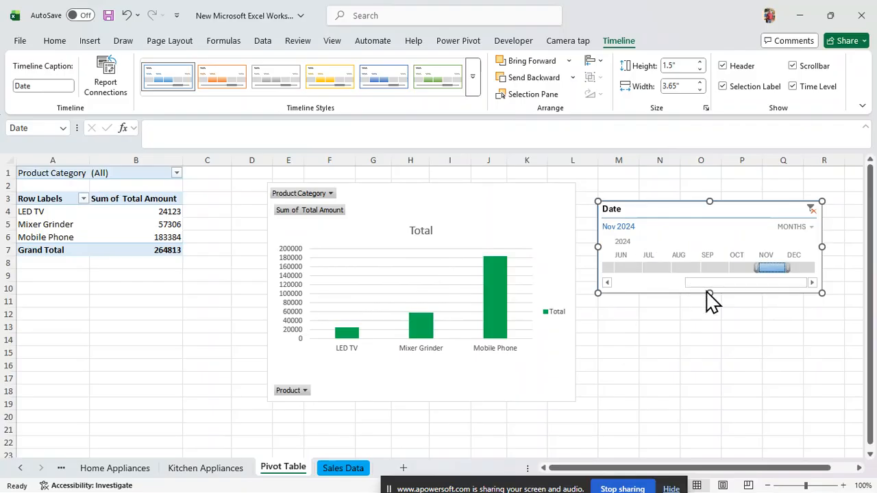
left_click(622, 267)
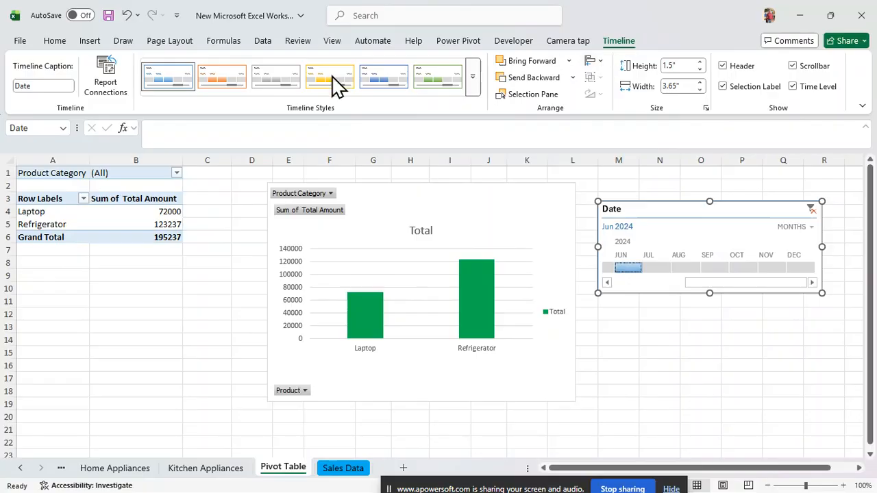
Try the orange and yellow styles on the Date timeline, and settle on the darker blue style.
left_click(226, 93)
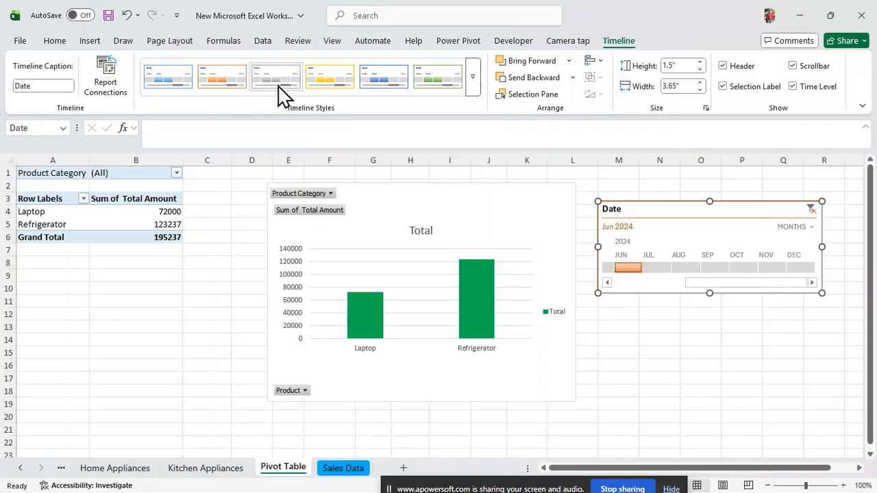
left_click(340, 91)
left_click(389, 88)
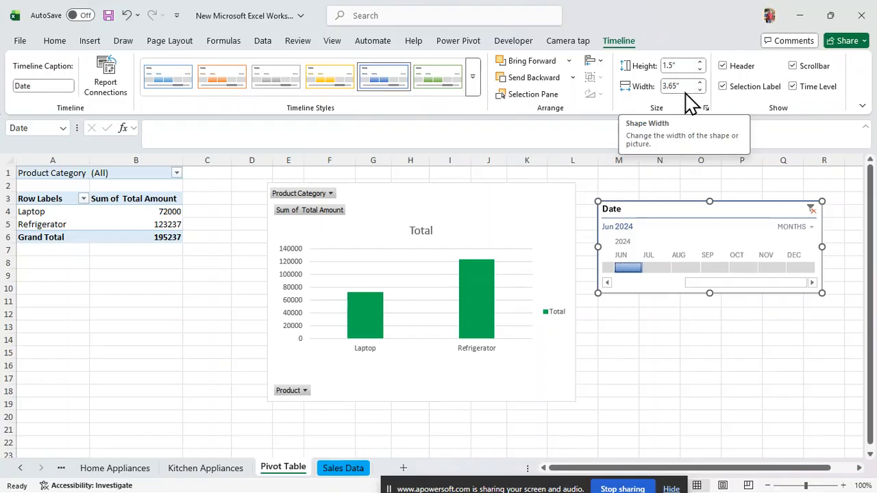
left_click(63, 226)
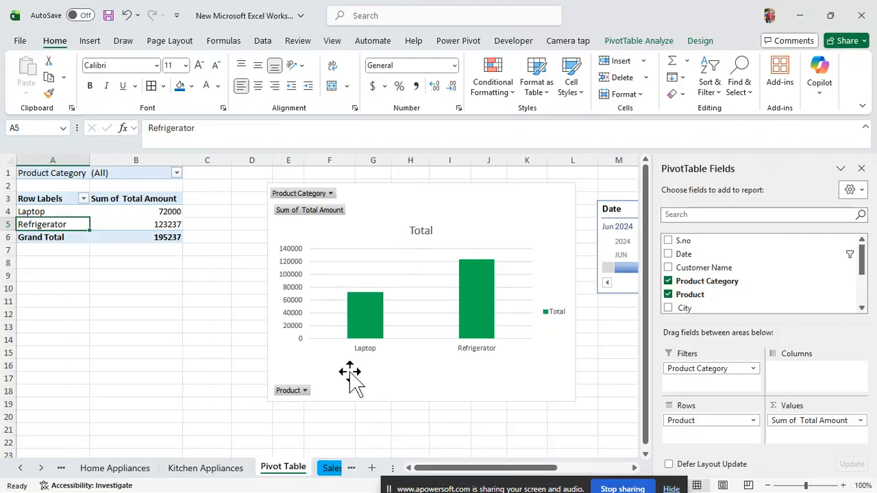
left_click(332, 468)
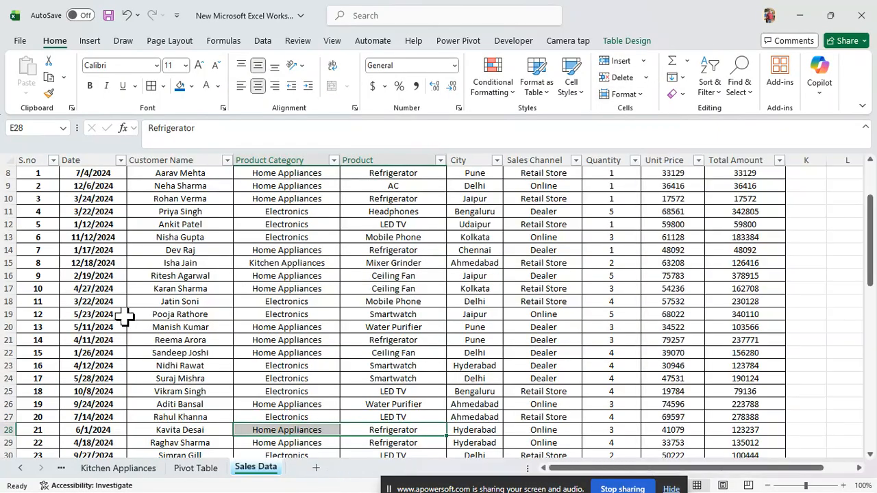
scroll(370, 291, "up", 3)
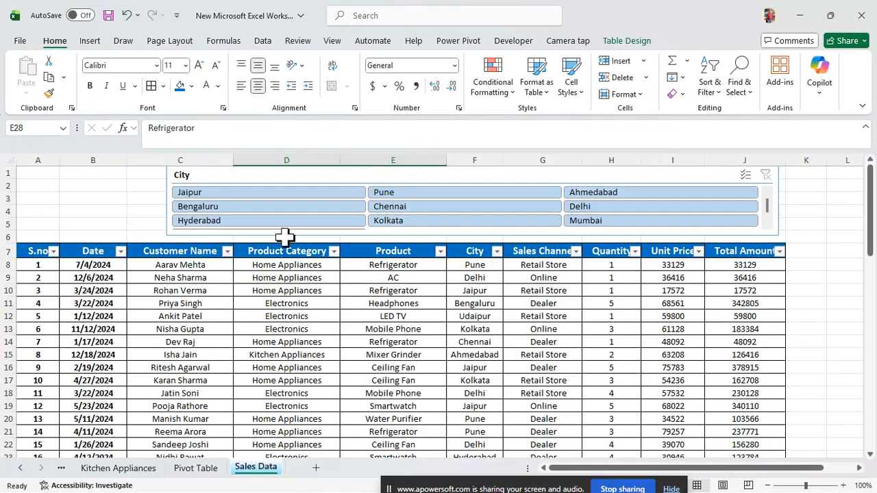
scroll(287, 377, "down", 2)
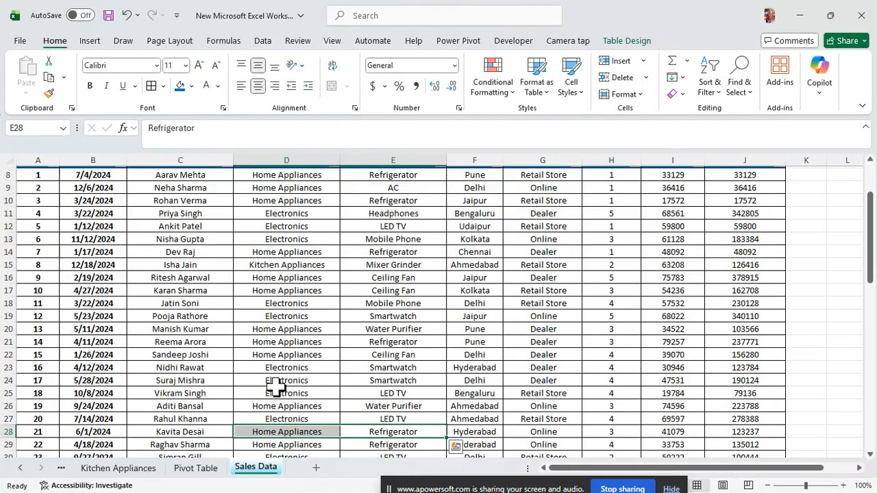
left_click(196, 469)
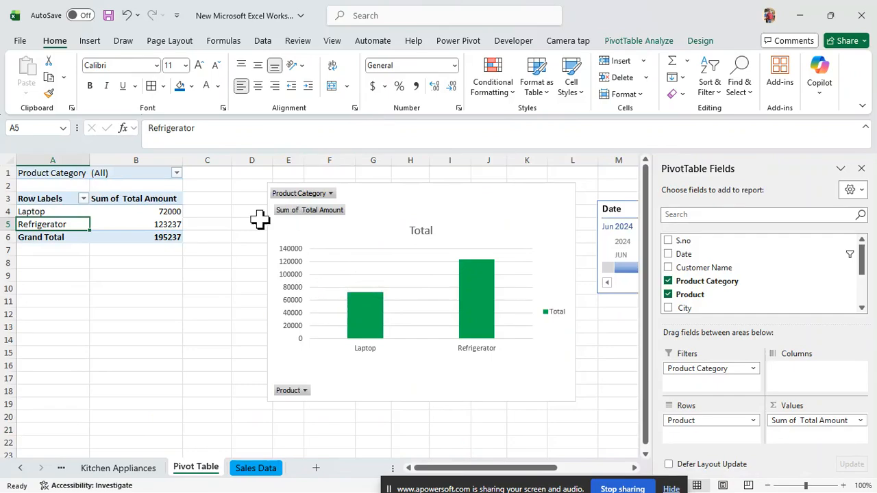
left_click(157, 330)
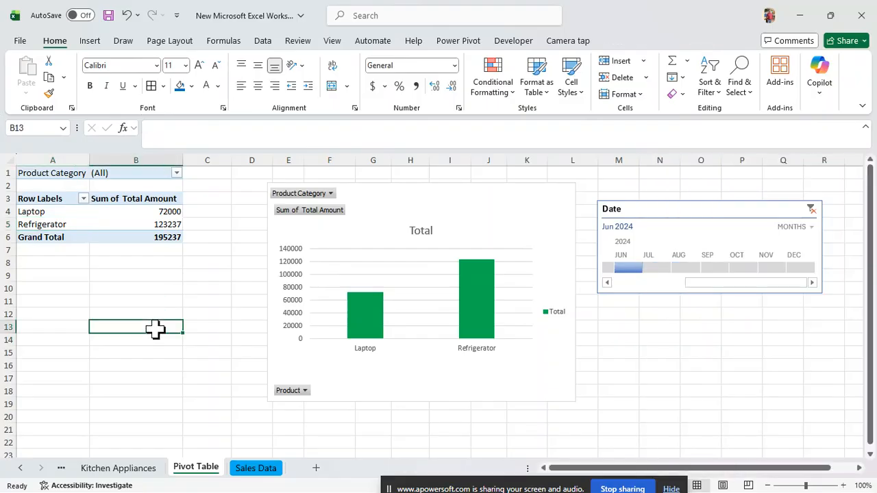
On the Sales Data sheet, insert the current time, 20:15, in B3 and the current date, 11/20/2025, in B4.
left_click(258, 471)
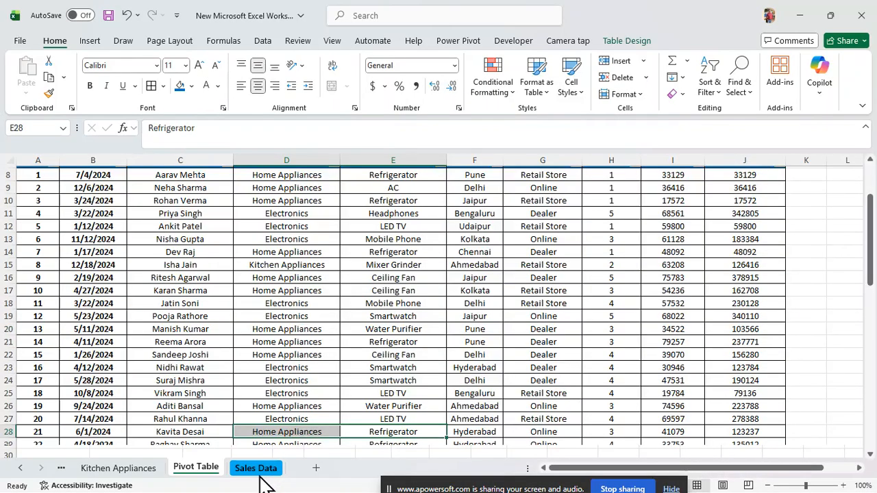
scroll(692, 294, "up", 3)
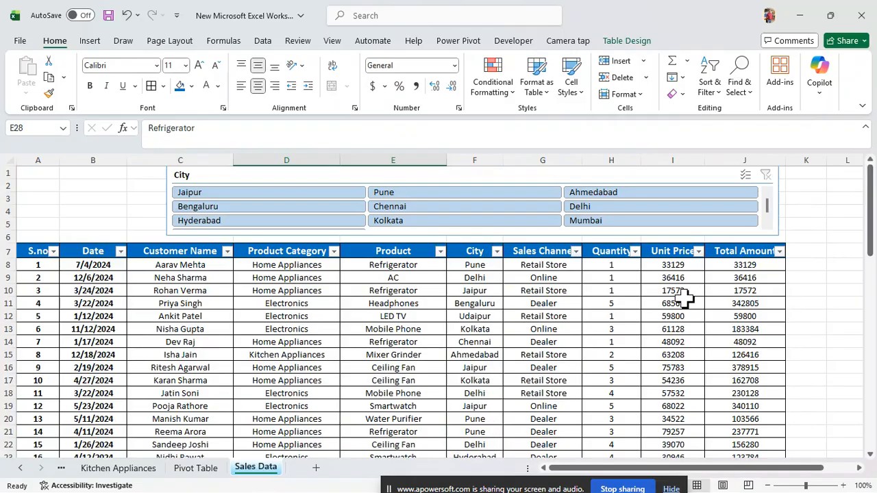
left_click(55, 209)
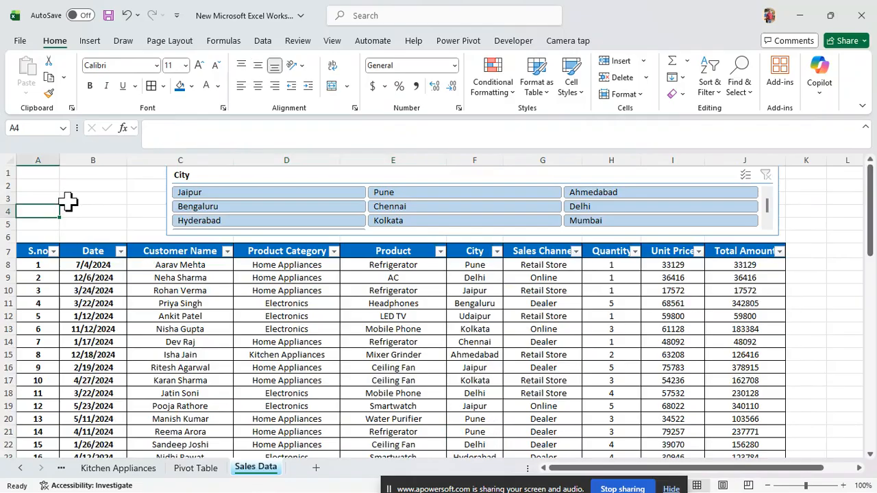
left_click(72, 197)
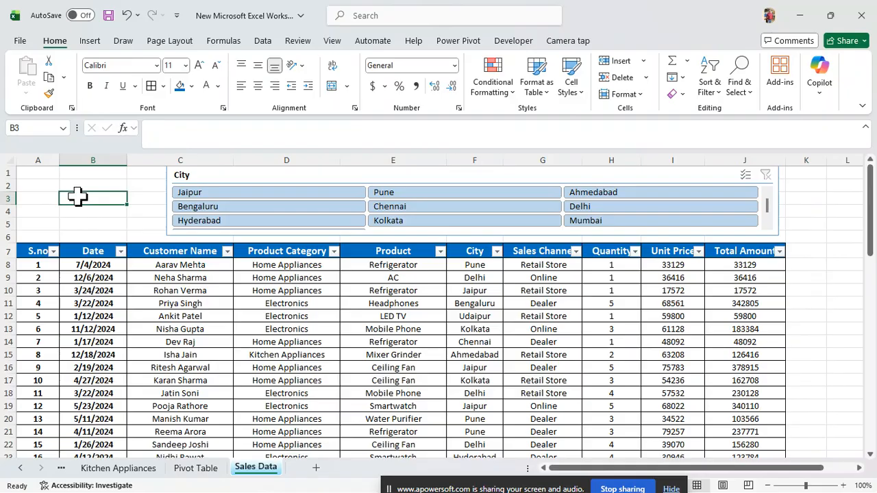
key("ctrl+shift+semicolon")
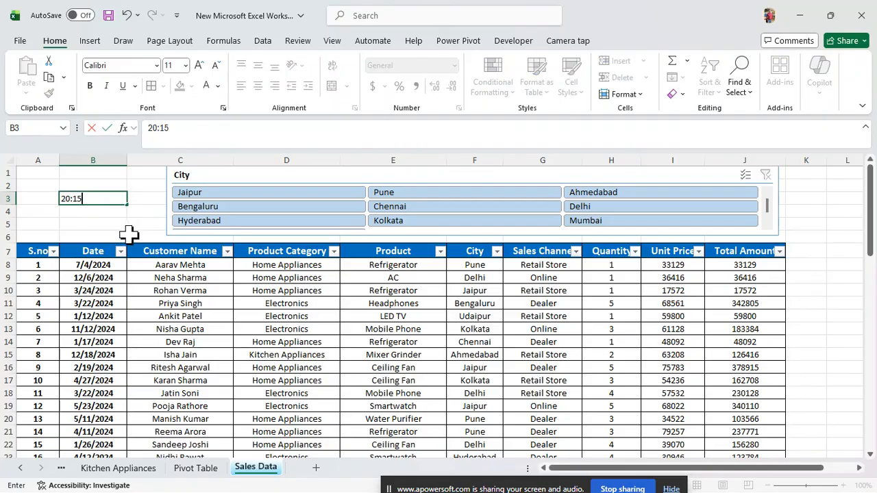
left_click(94, 212)
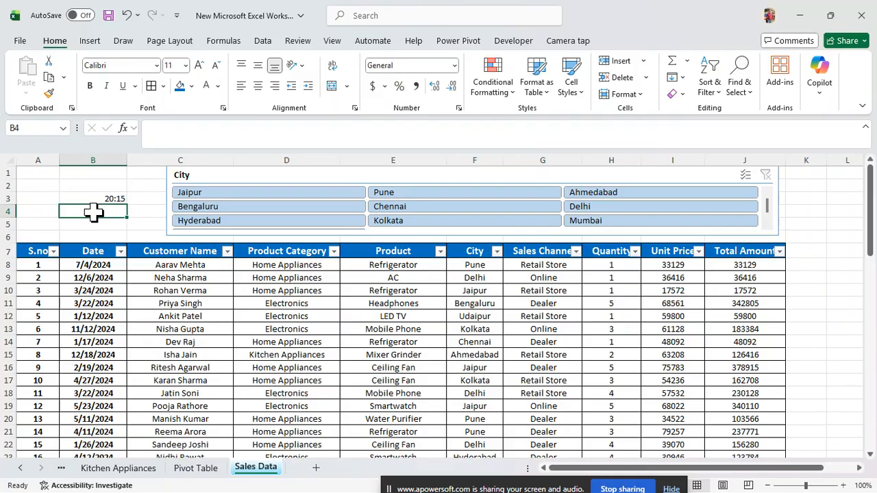
key("ctrl+semicolon")
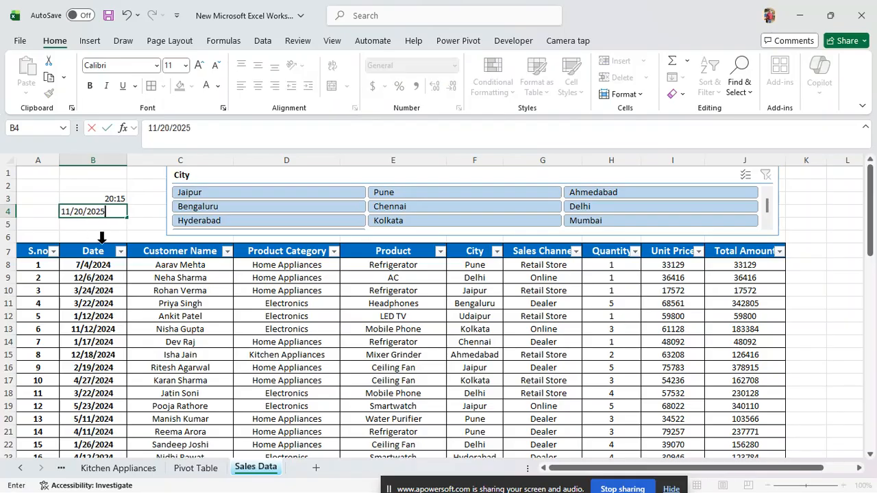
left_click(137, 224)
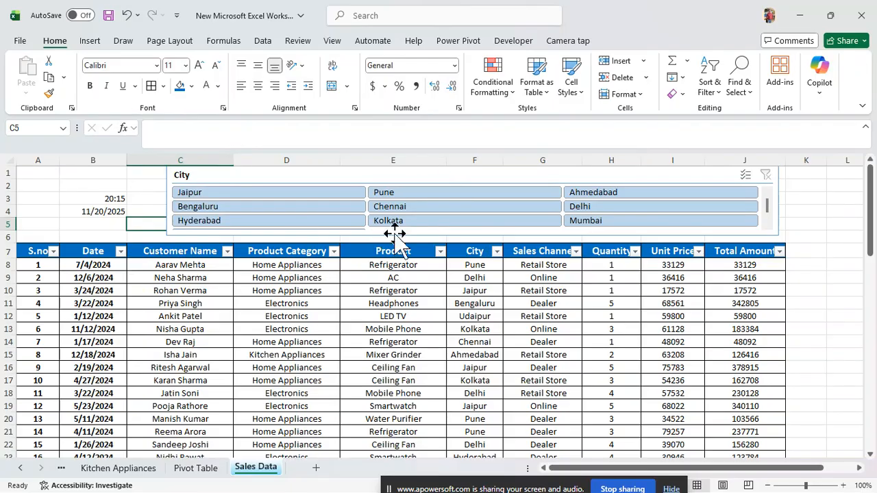
left_click(322, 331)
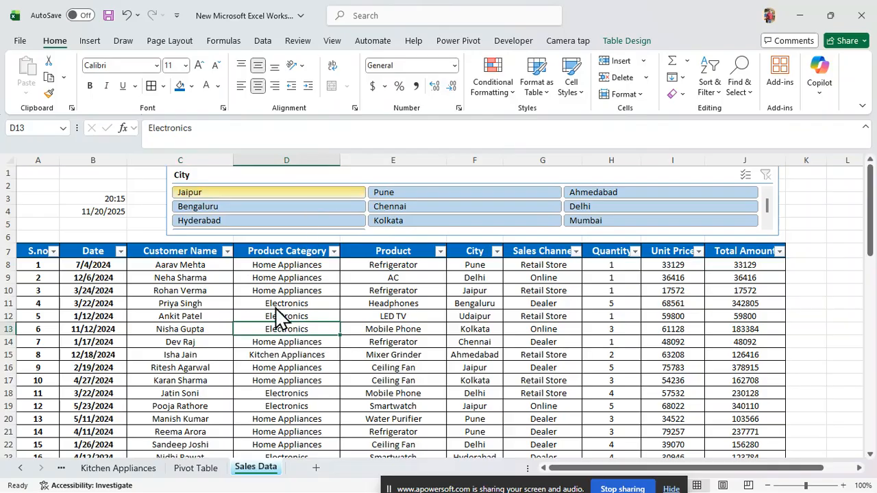
left_click(164, 329)
left_click(146, 378)
left_click(152, 333)
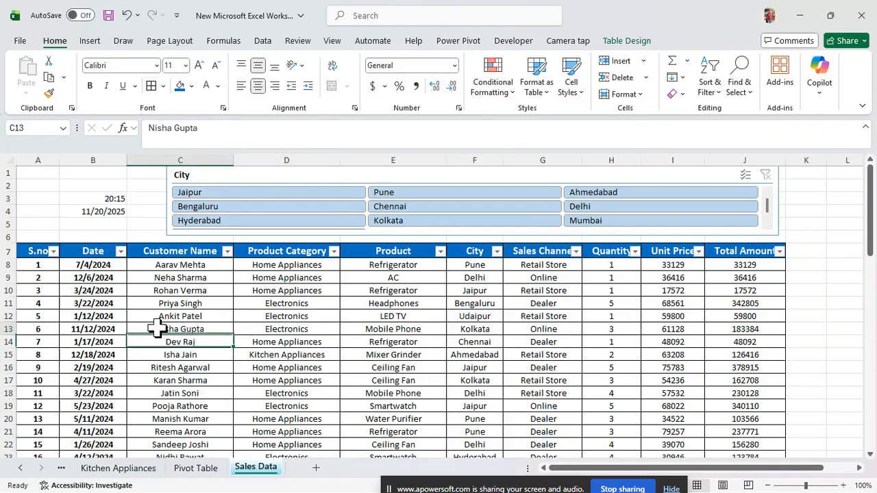
left_click(180, 306)
left_click(100, 315)
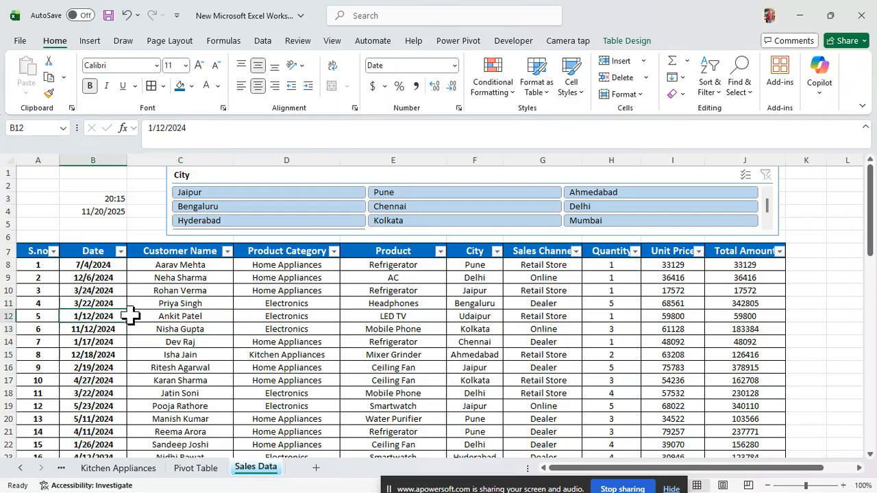
left_click(192, 330)
left_click(329, 342)
left_click(419, 340)
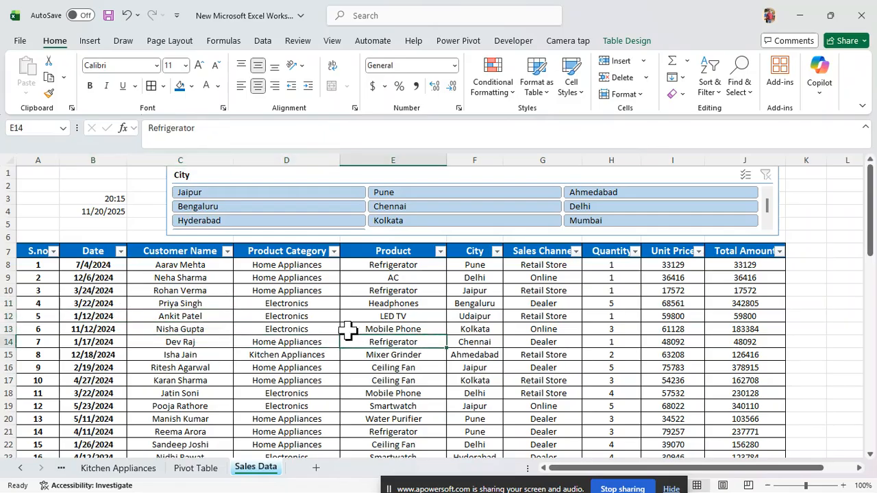
left_click(267, 329)
left_click(178, 316)
left_click(96, 315)
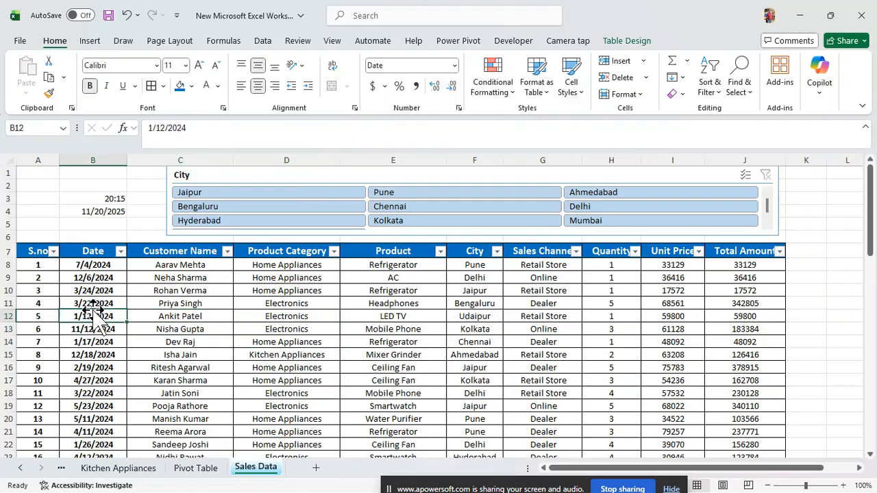
Turn on Focus Cell for the Sales Data sheet.
left_click(297, 41)
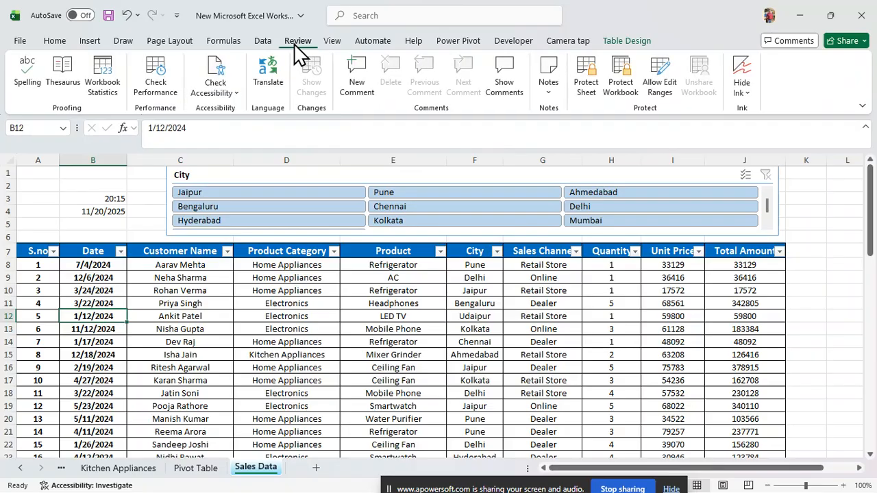
left_click(333, 43)
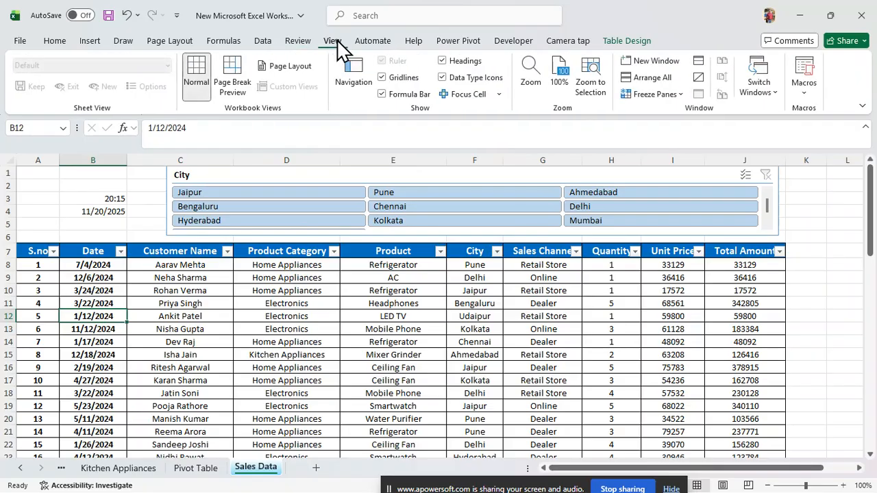
left_click(487, 96)
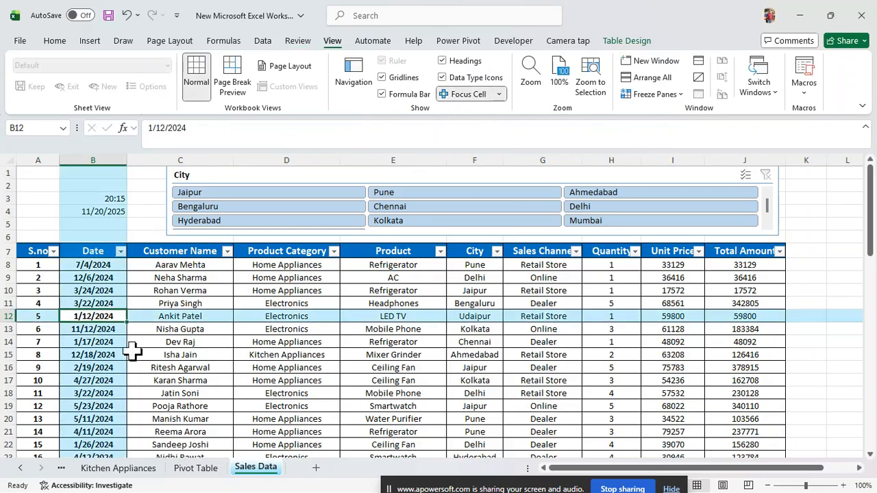
Examine how the row and column highlight follows the selection across the Date, Customer Name and Product Category columns.
left_click(159, 330)
left_click(240, 351)
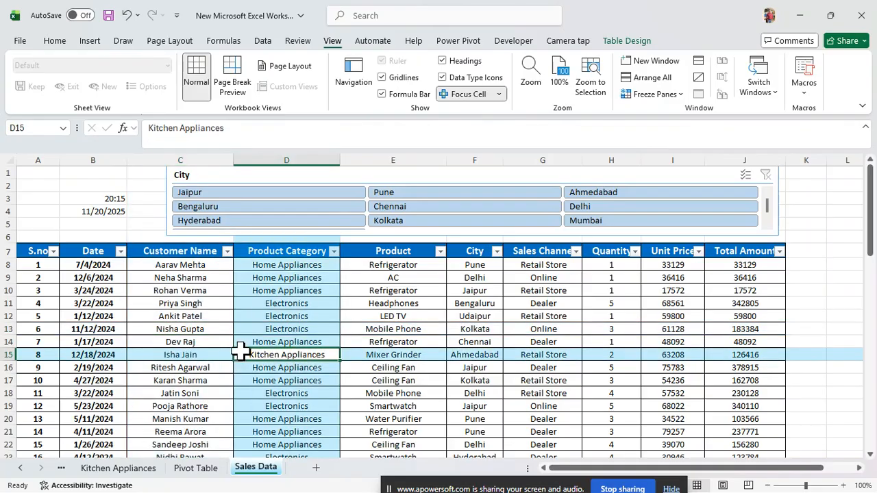
left_click(274, 339)
left_click(267, 317)
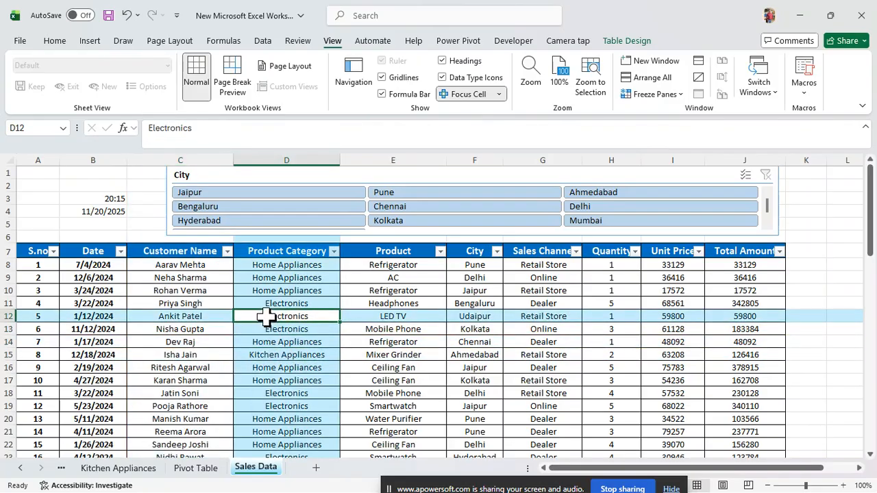
left_click(150, 316)
left_click(89, 354)
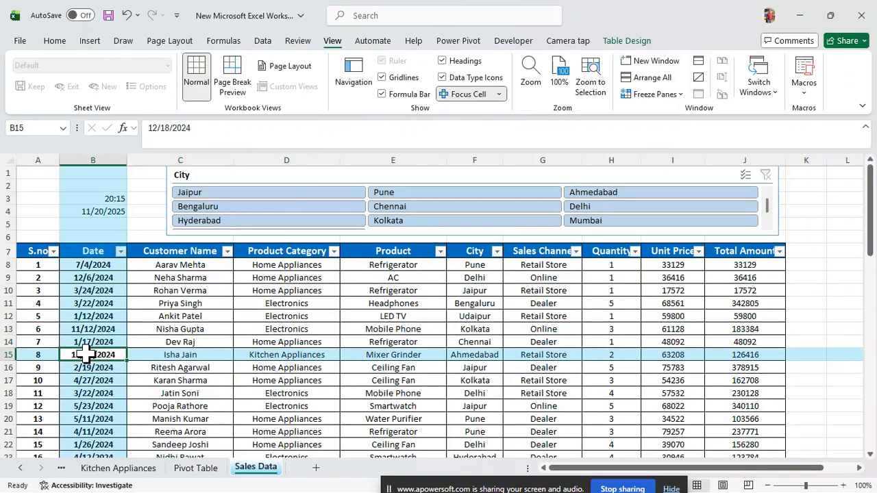
left_click(182, 381)
left_click(172, 351)
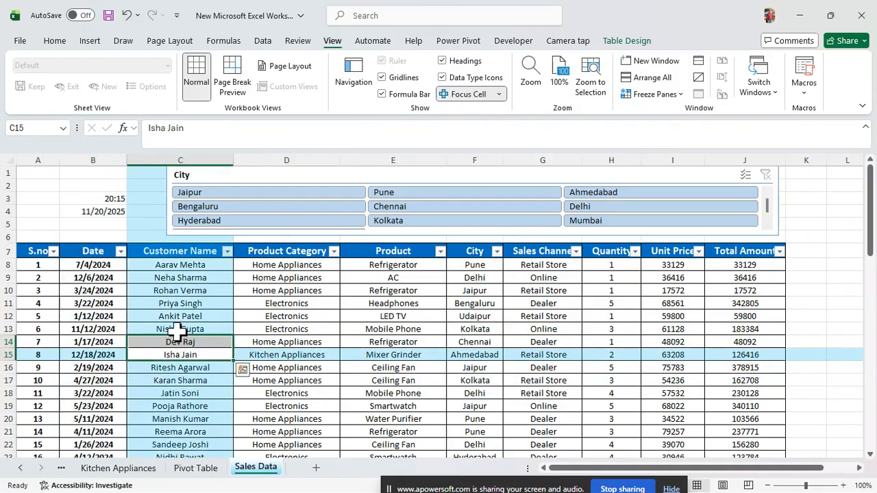
left_click(196, 305)
left_click(183, 339)
left_click(183, 316)
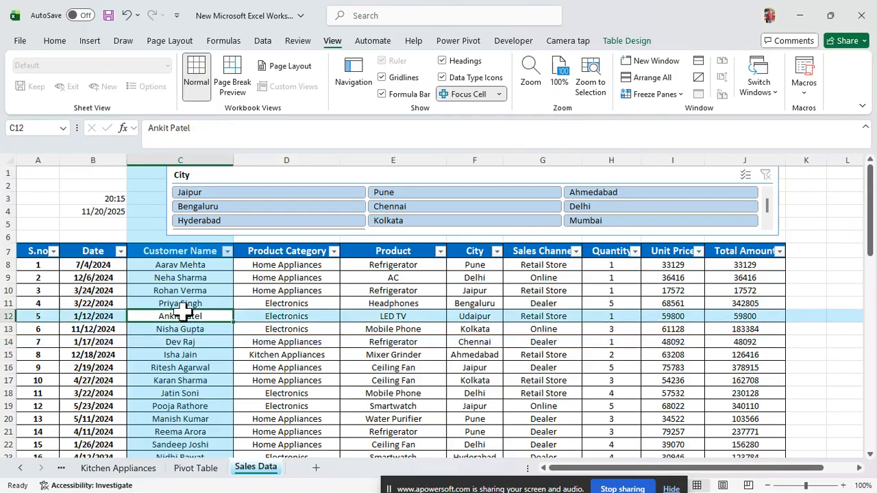
Change the Focus Cell color to the standard yellow.
left_click(499, 96)
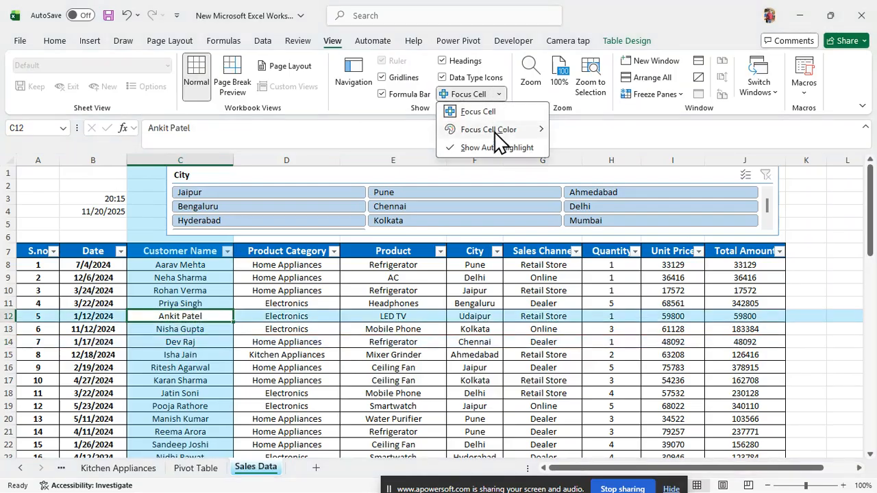
mouse_move(496, 134)
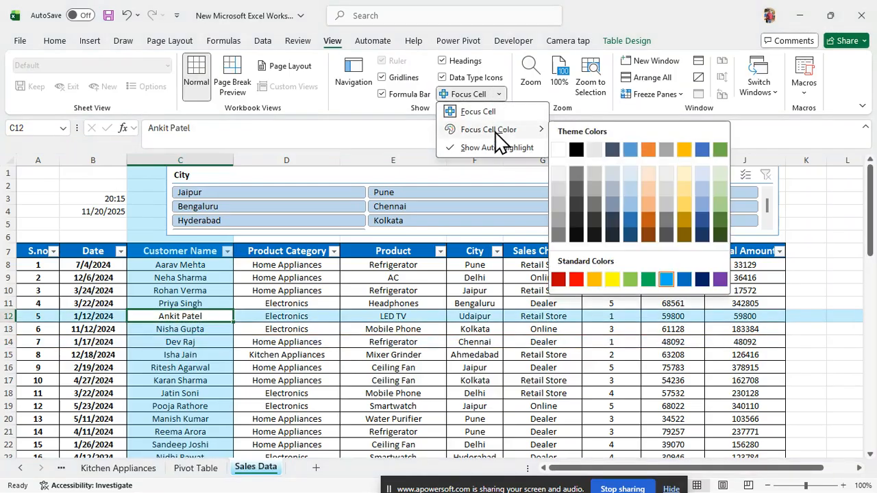
left_click(612, 280)
Examine the yellow focus highlight on various cells from the Date through Product columns of the sales table.
left_click(244, 355)
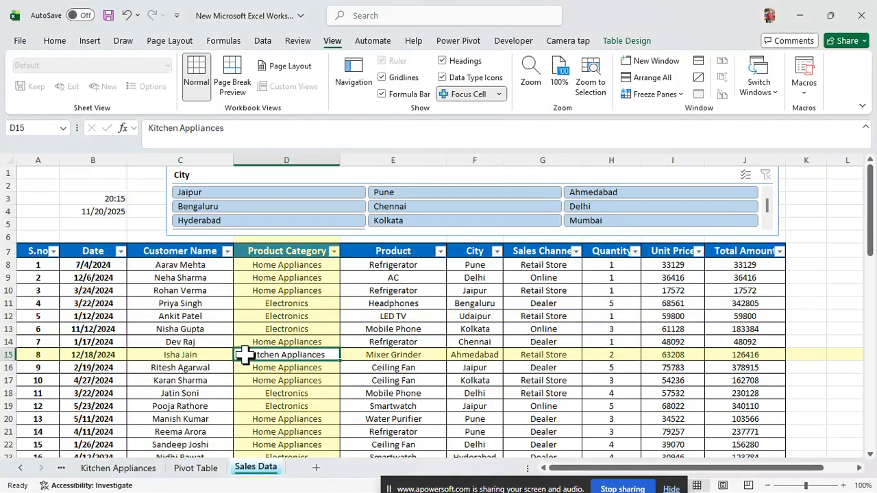
left_click(168, 340)
left_click(96, 329)
left_click(96, 393)
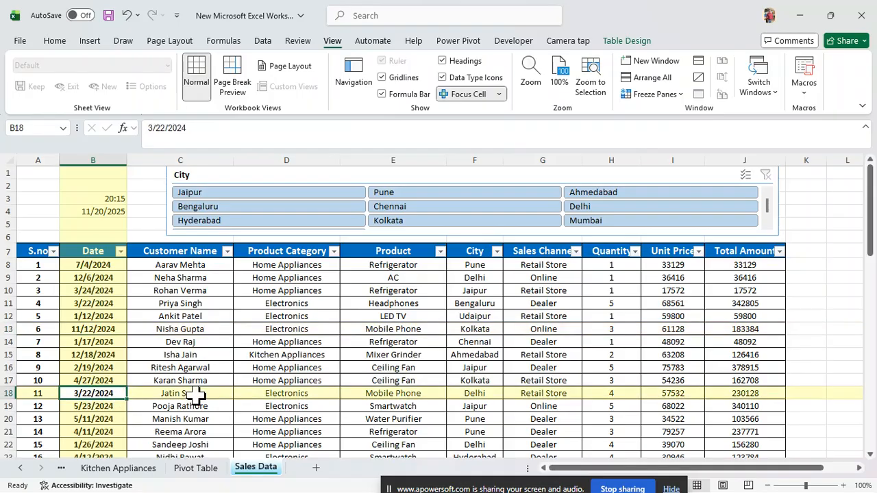
left_click(223, 368)
left_click(183, 341)
left_click(348, 329)
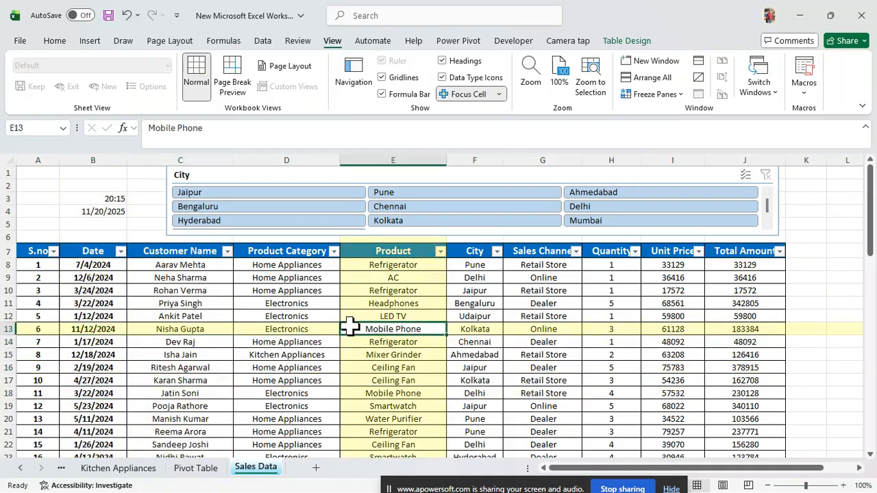
left_click(206, 342)
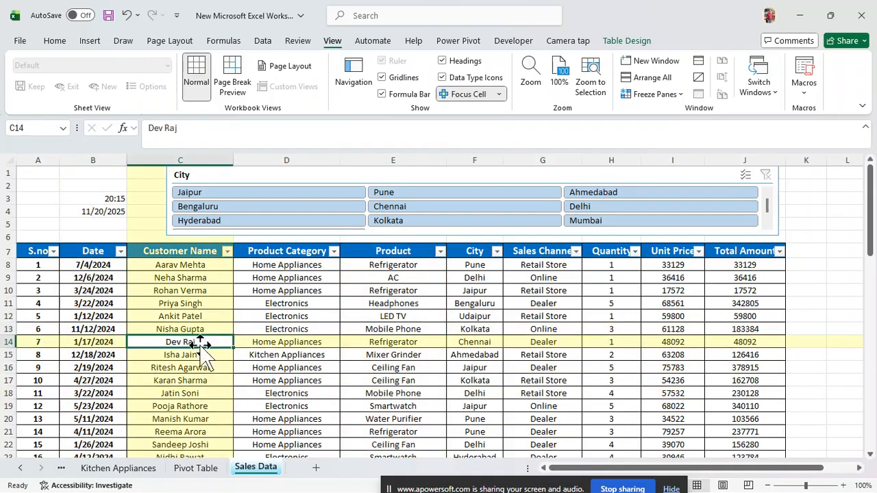
left_click(83, 323)
left_click(115, 352)
left_click(194, 350)
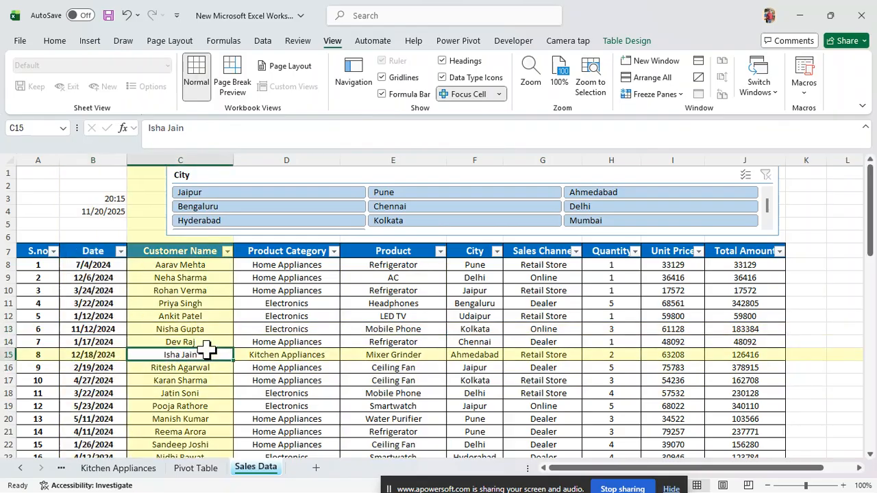
left_click(396, 365)
left_click(209, 355)
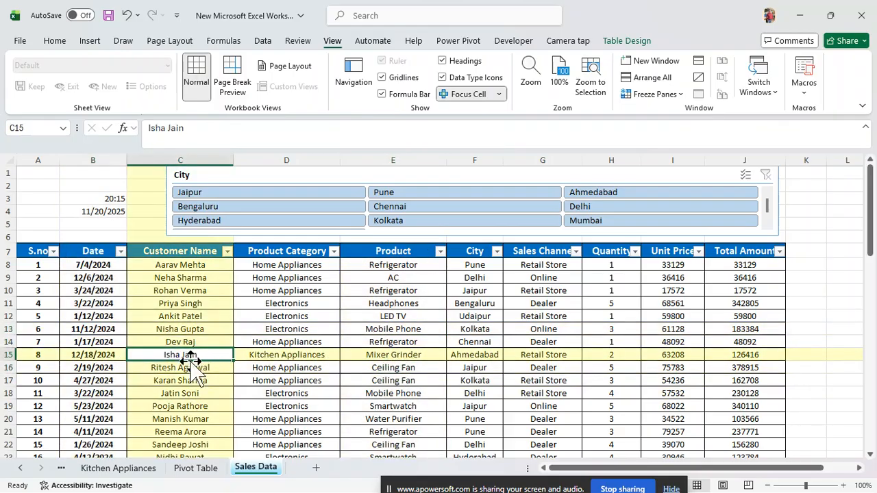
left_click(82, 341)
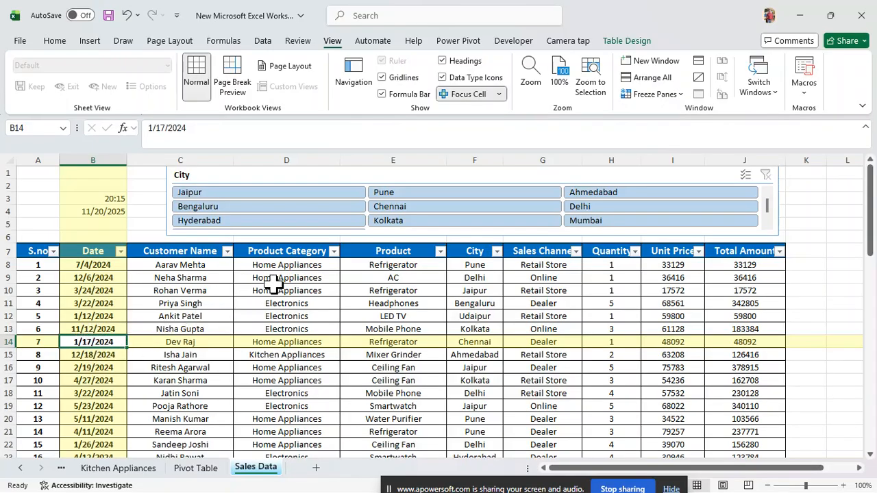
Examine the yellow focus highlight on the blank cell A4 and on cells in the Quantity, City, Unit Price and Sales Channel columns.
left_click(34, 209)
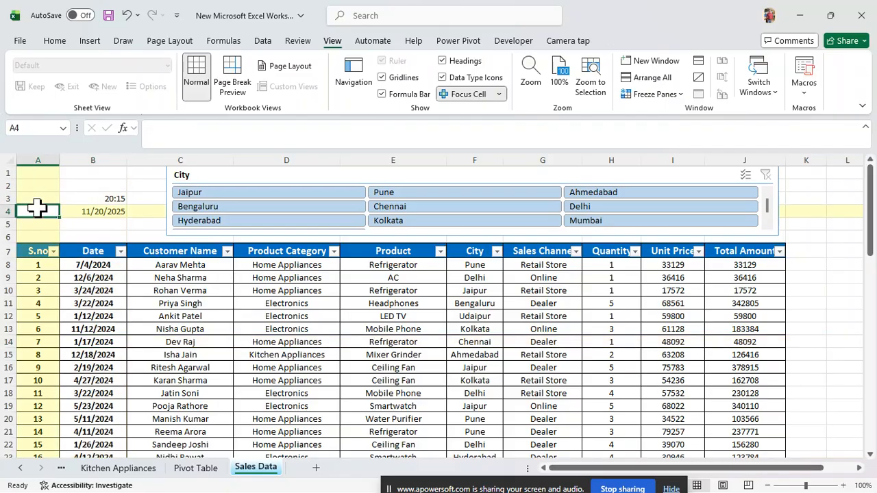
left_click(613, 328)
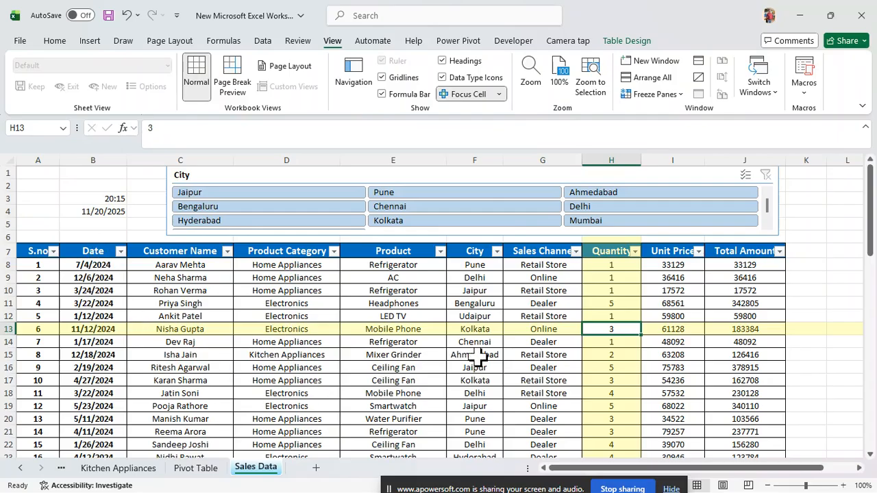
left_click(495, 395)
left_click(648, 318)
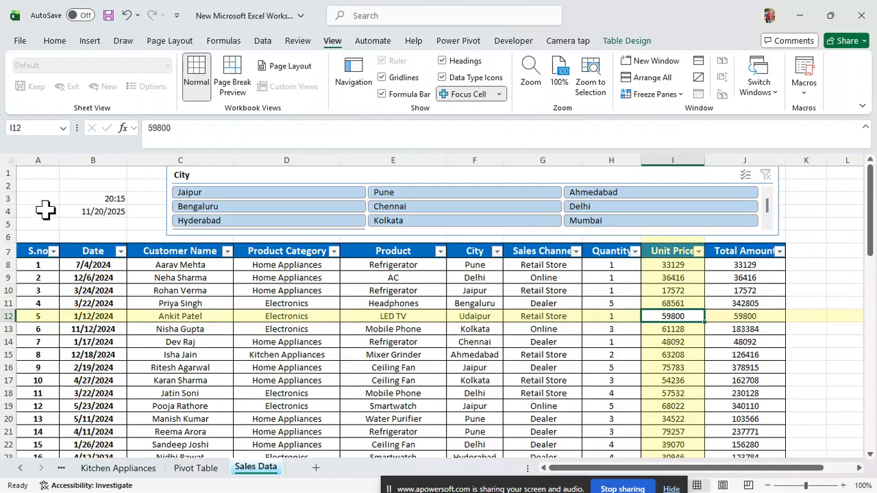
left_click(507, 408)
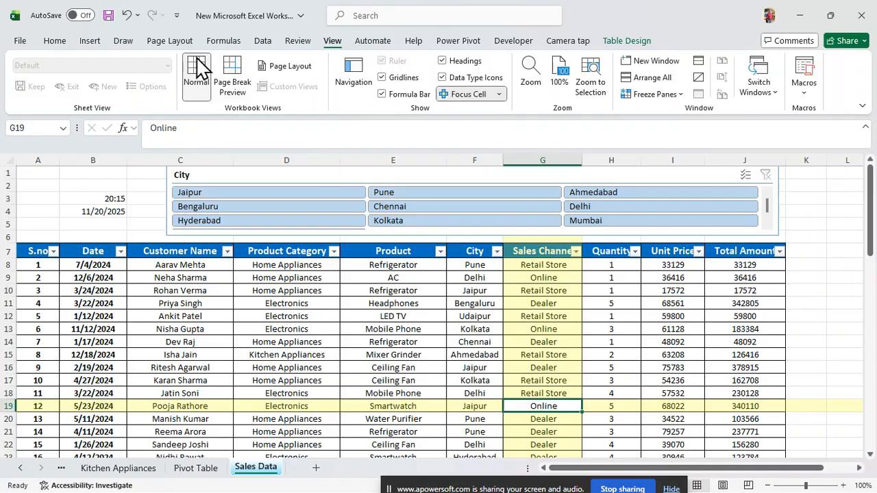
left_click(83, 46)
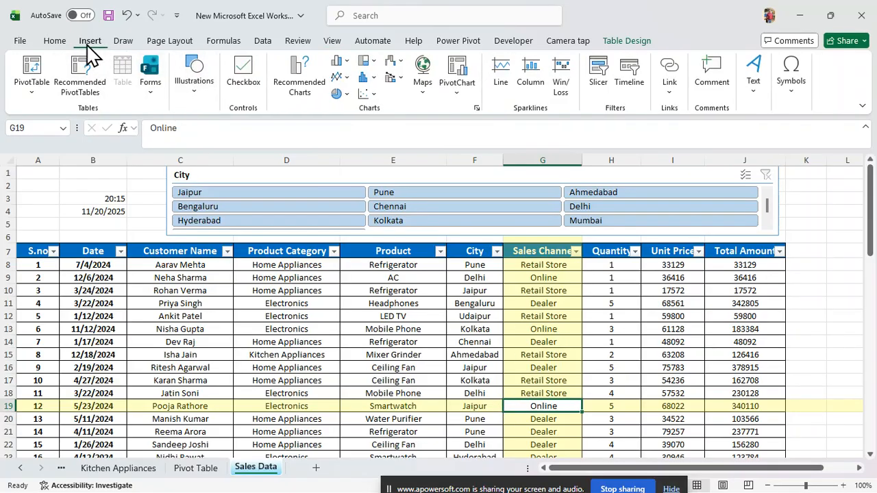
left_click(189, 96)
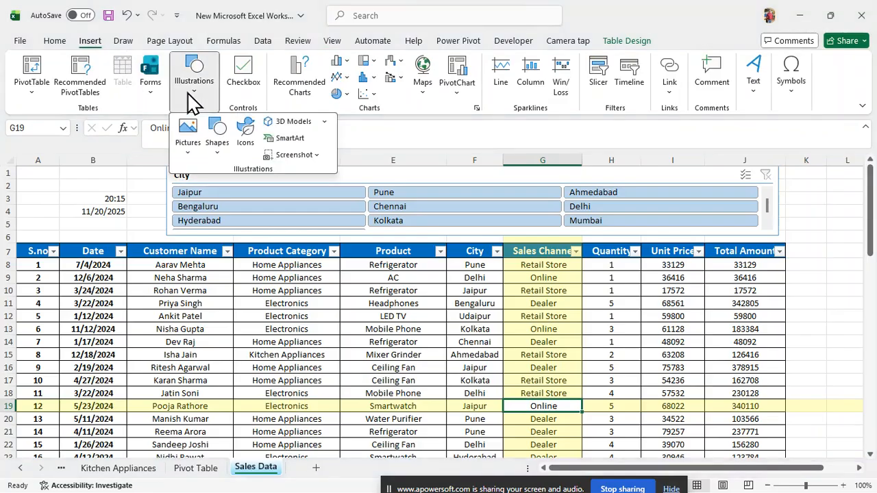
left_click(296, 156)
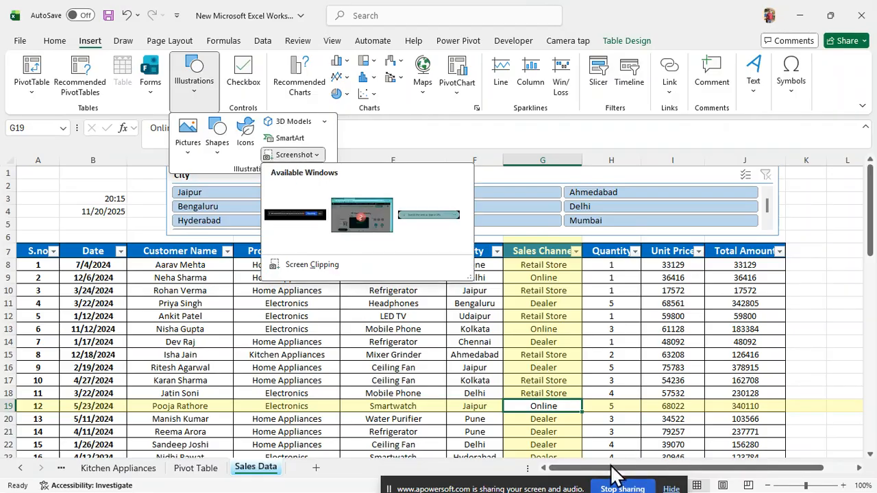
Bring up the EMPOWIZ logo image in the Photos app, move the screen-sharing bar off it, and return to the workbook.
left_click_drag(563, 486, 585, 389)
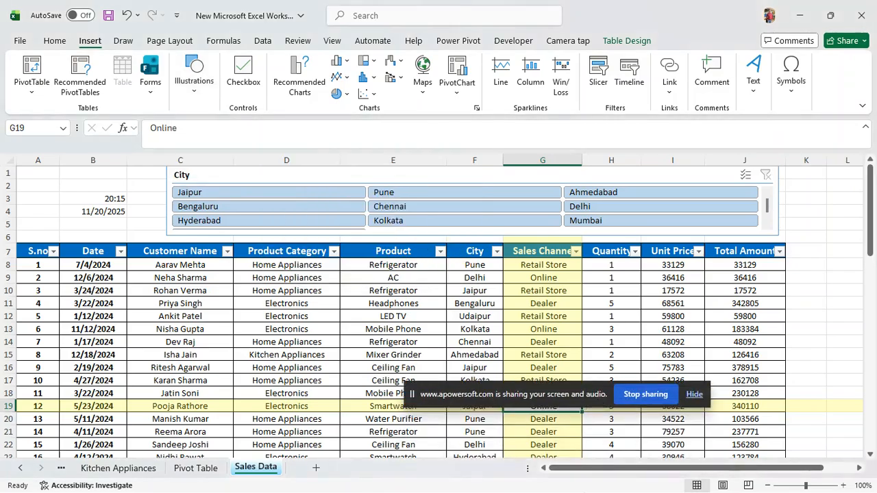
mouse_move(625, 489)
mouse_move(590, 484)
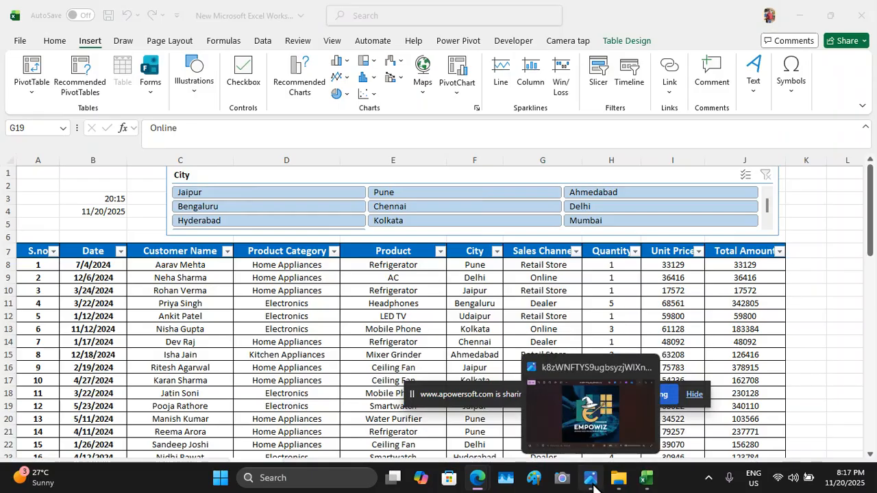
left_click(591, 480)
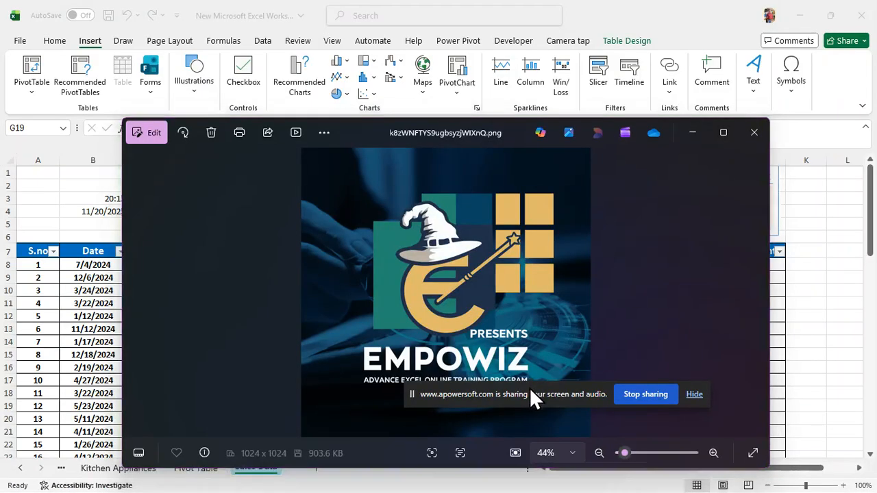
left_click_drag(529, 387, 564, 469)
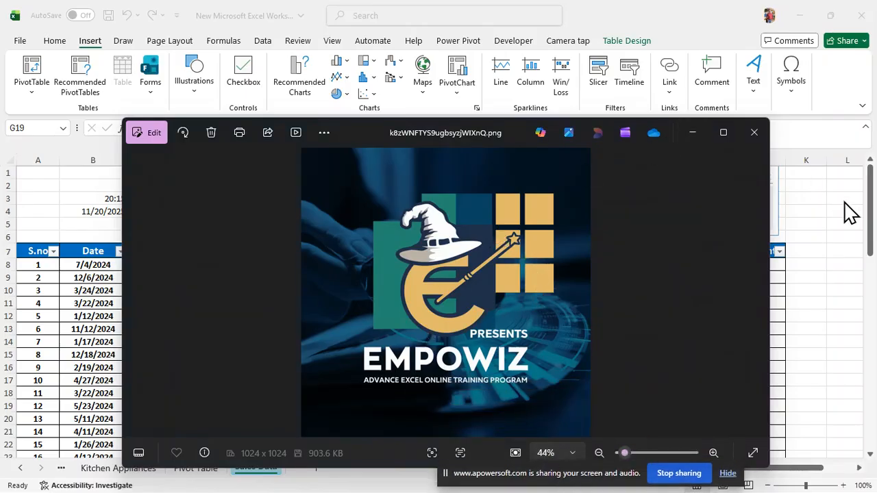
key("alt+F4")
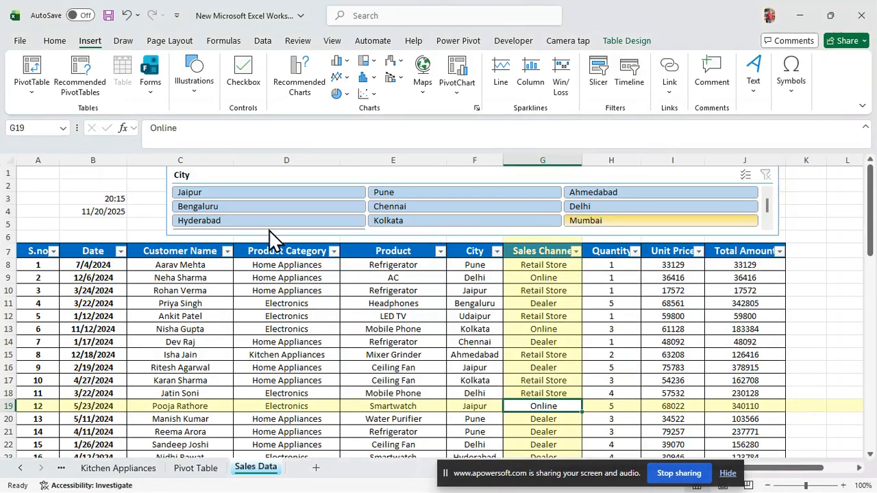
Insert a screen clipping of the EMPOWIZ logo image, about 4.69" by 4.98", into the Sales Data sheet.
left_click(194, 96)
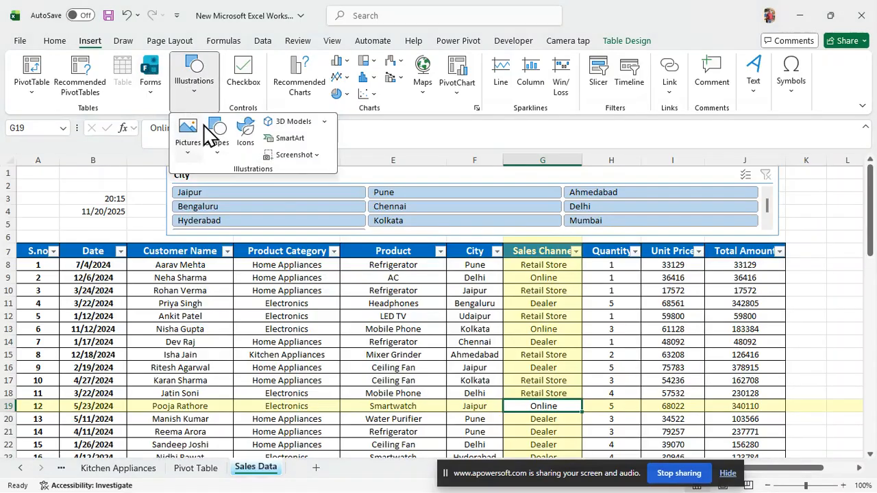
left_click(312, 163)
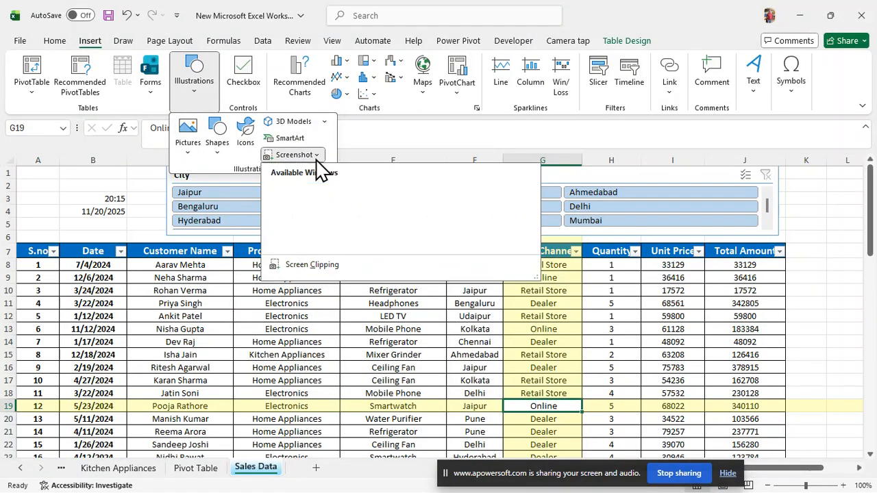
left_click(307, 269)
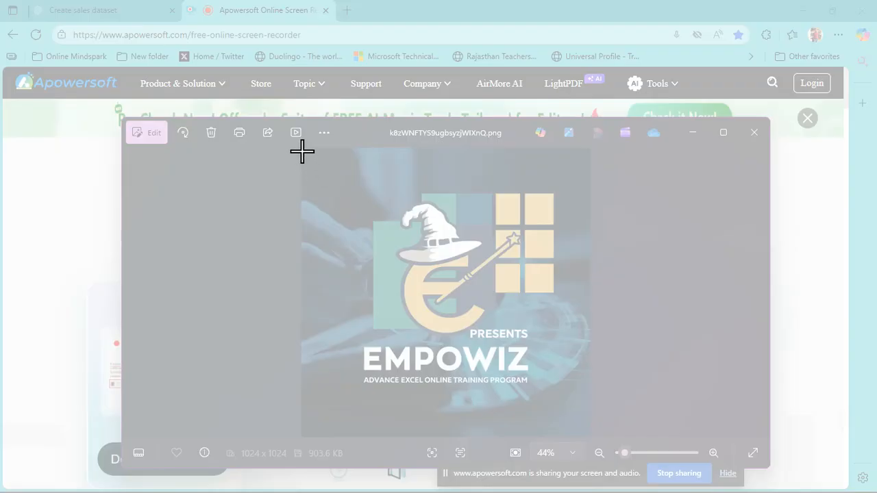
left_click_drag(303, 151, 609, 443)
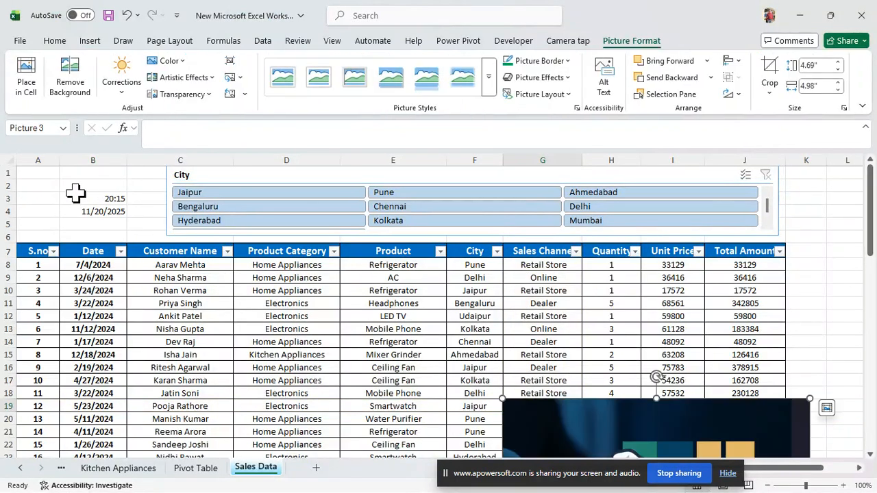
Shrink the logo picture to about 0.91" by 0.96" and place it above the table over columns A and B.
left_click_drag(698, 431, 282, 177)
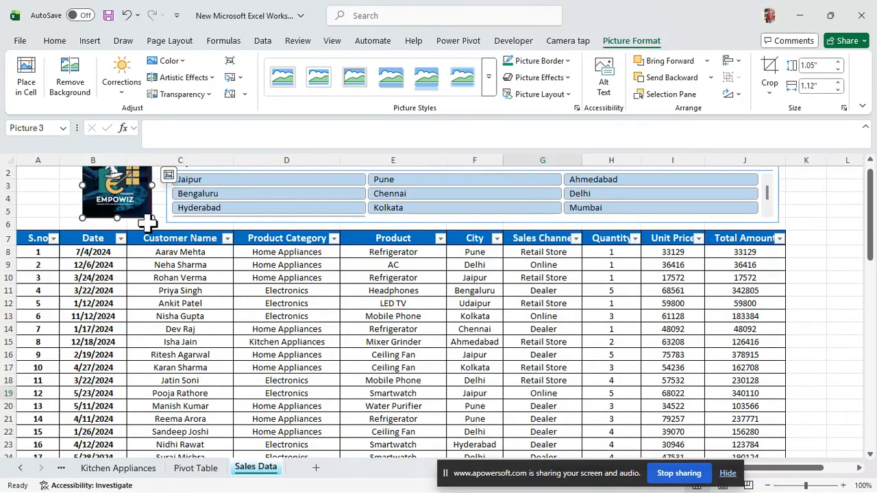
left_click_drag(123, 201, 60, 200)
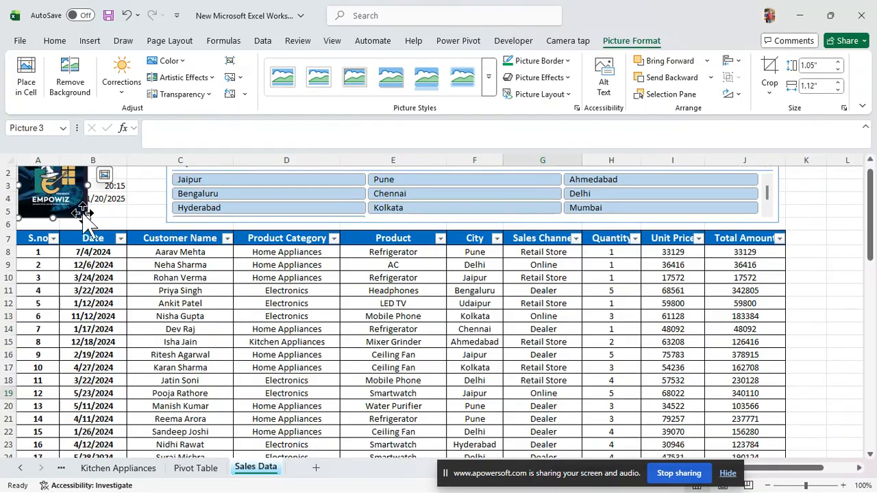
left_click_drag(87, 219, 63, 205)
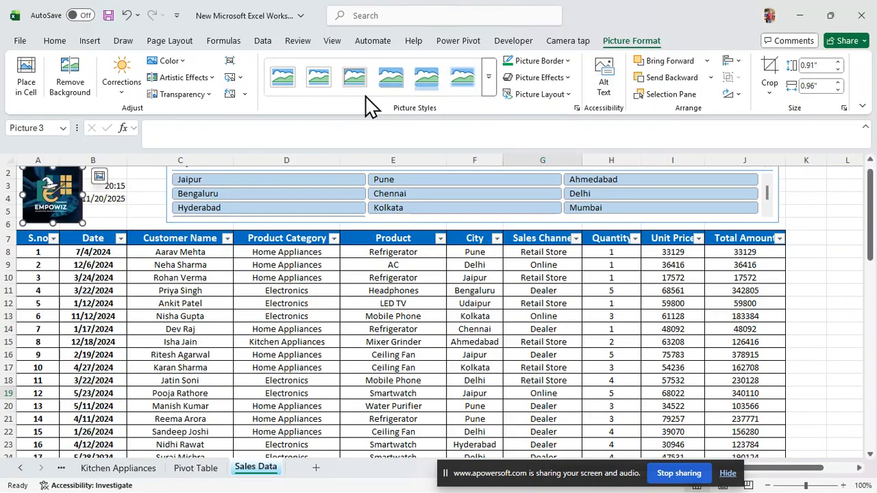
Apply the oval picture style with the black frame to the logo picture.
left_click(489, 87)
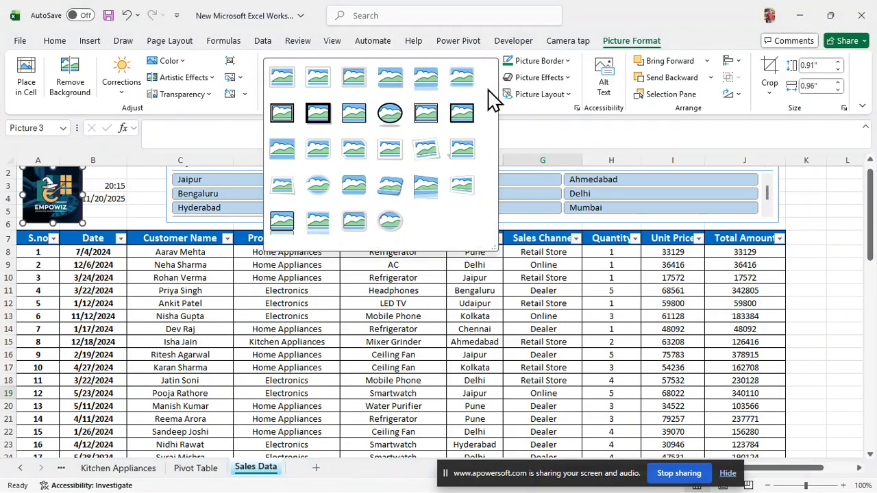
left_click(384, 118)
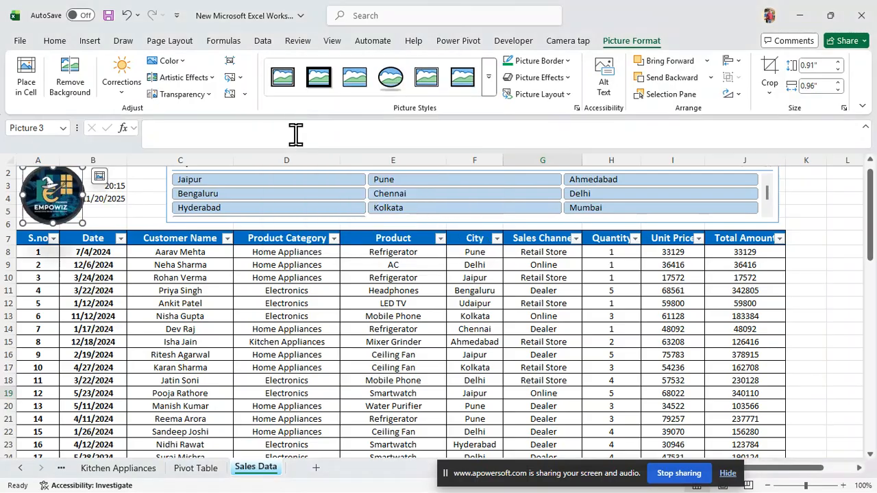
left_click(140, 215)
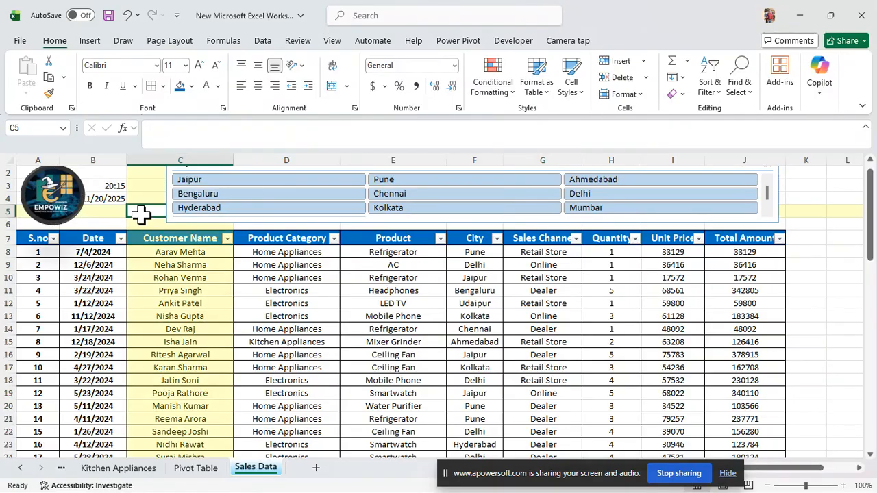
Apply a mild sharpening correction to the oval logo picture.
left_click(74, 204)
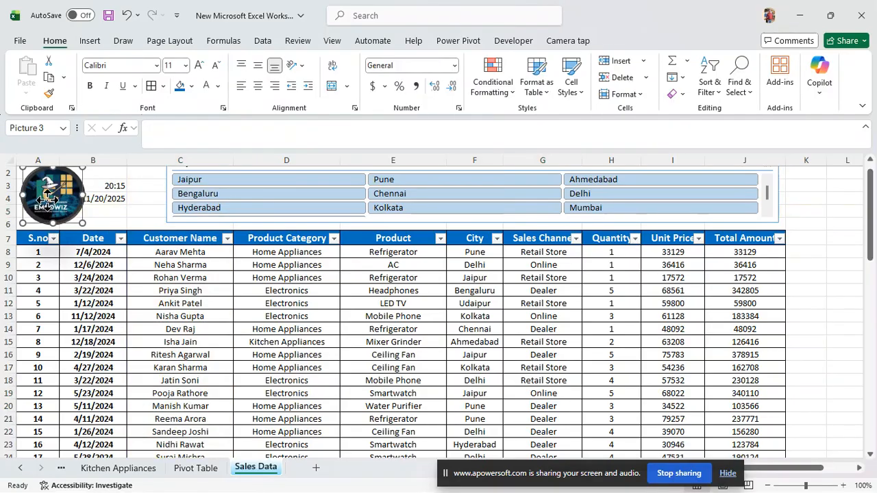
left_click(630, 41)
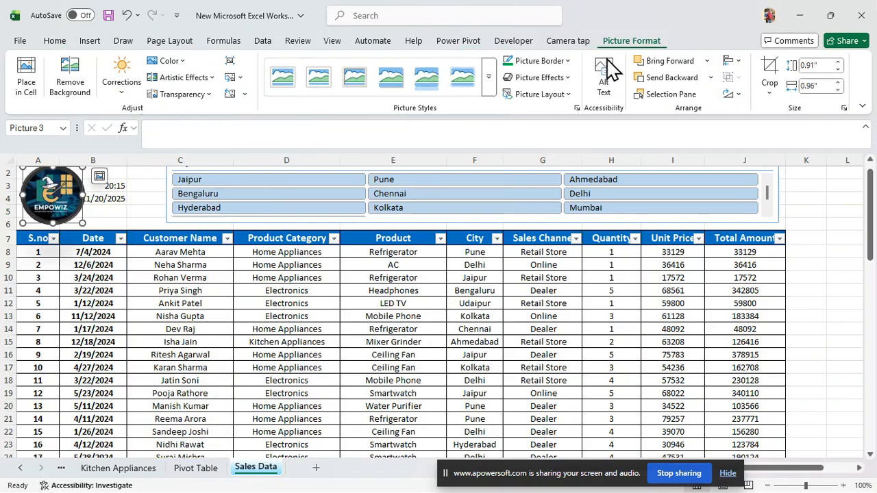
left_click(122, 95)
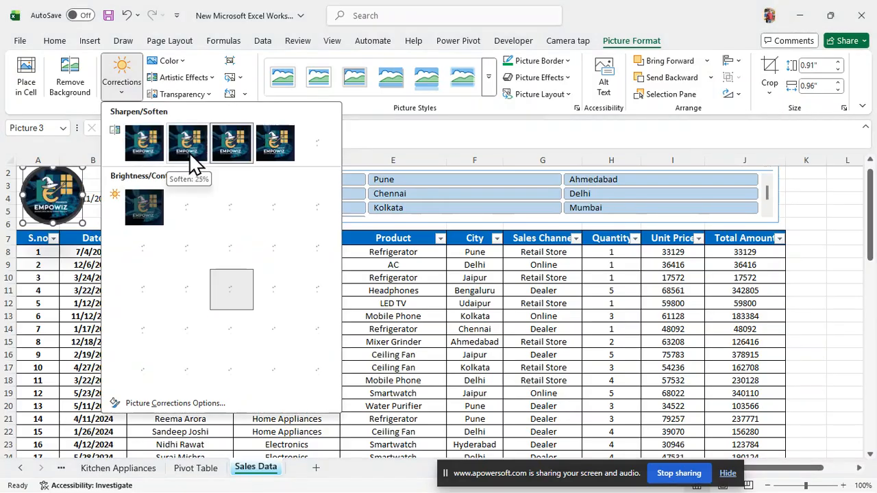
left_click(269, 147)
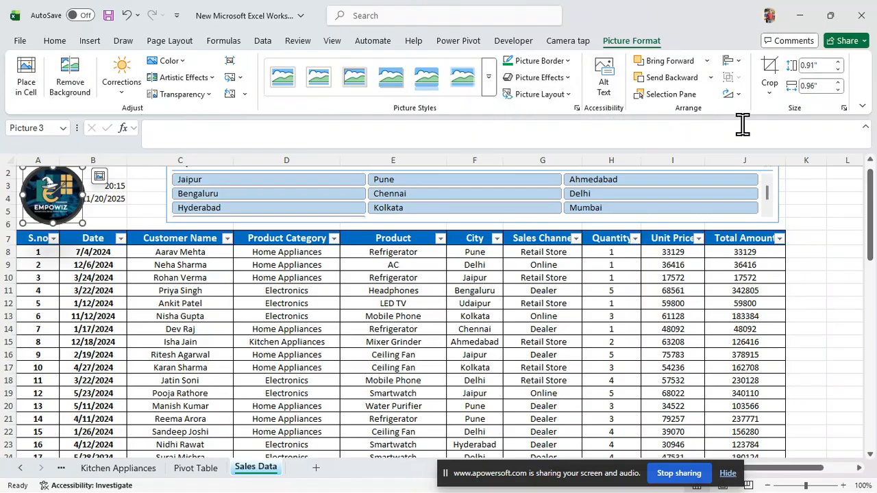
left_click(843, 276)
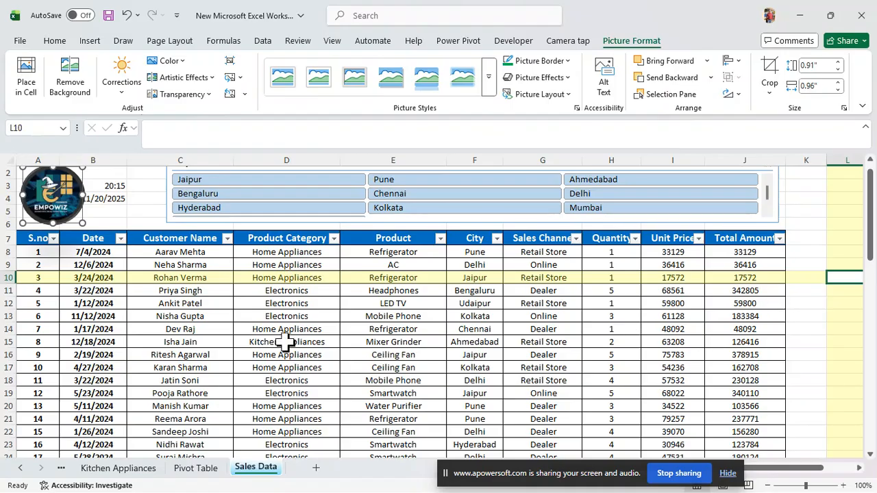
Check the focus highlight on Date and Customer Name cells and on the Pivot Table and Kitchen Appliances sheets.
left_click(247, 366)
left_click_drag(159, 313, 134, 307)
left_click(63, 279)
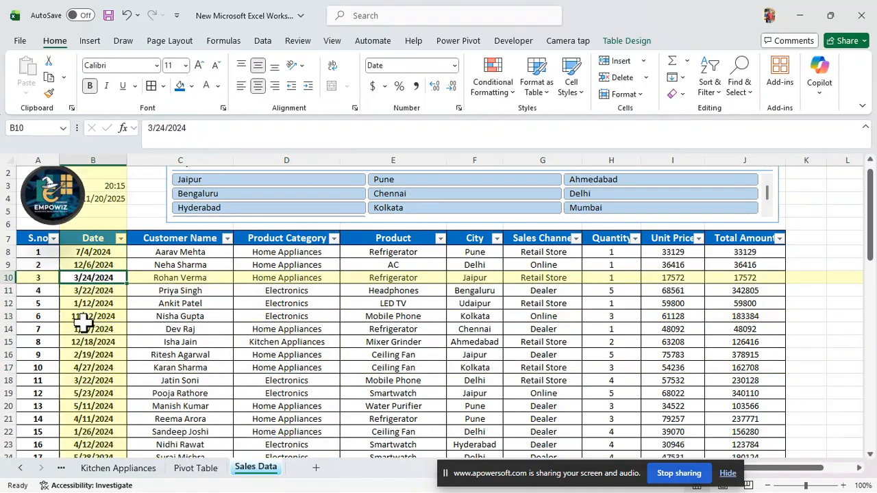
left_click(203, 392)
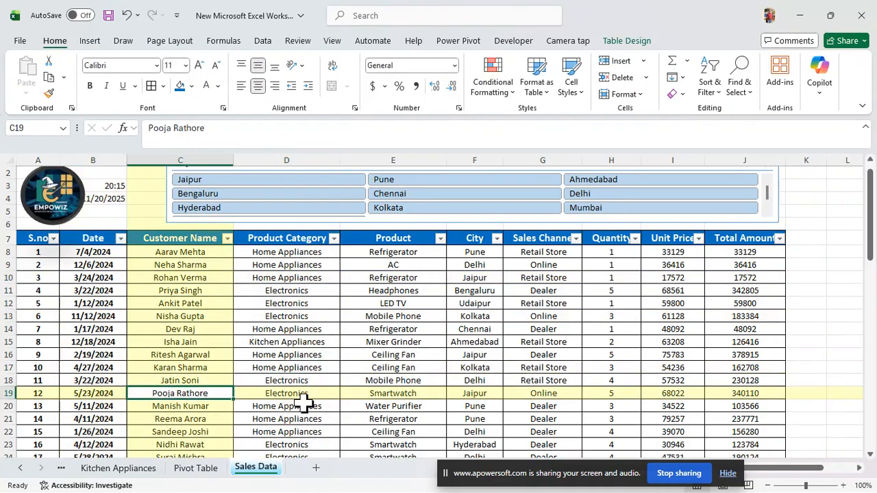
left_click(202, 478)
left_click(119, 477)
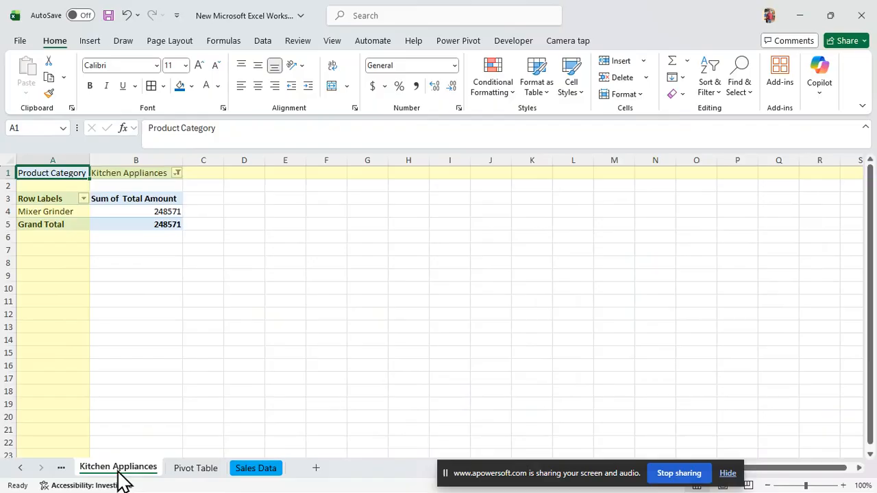